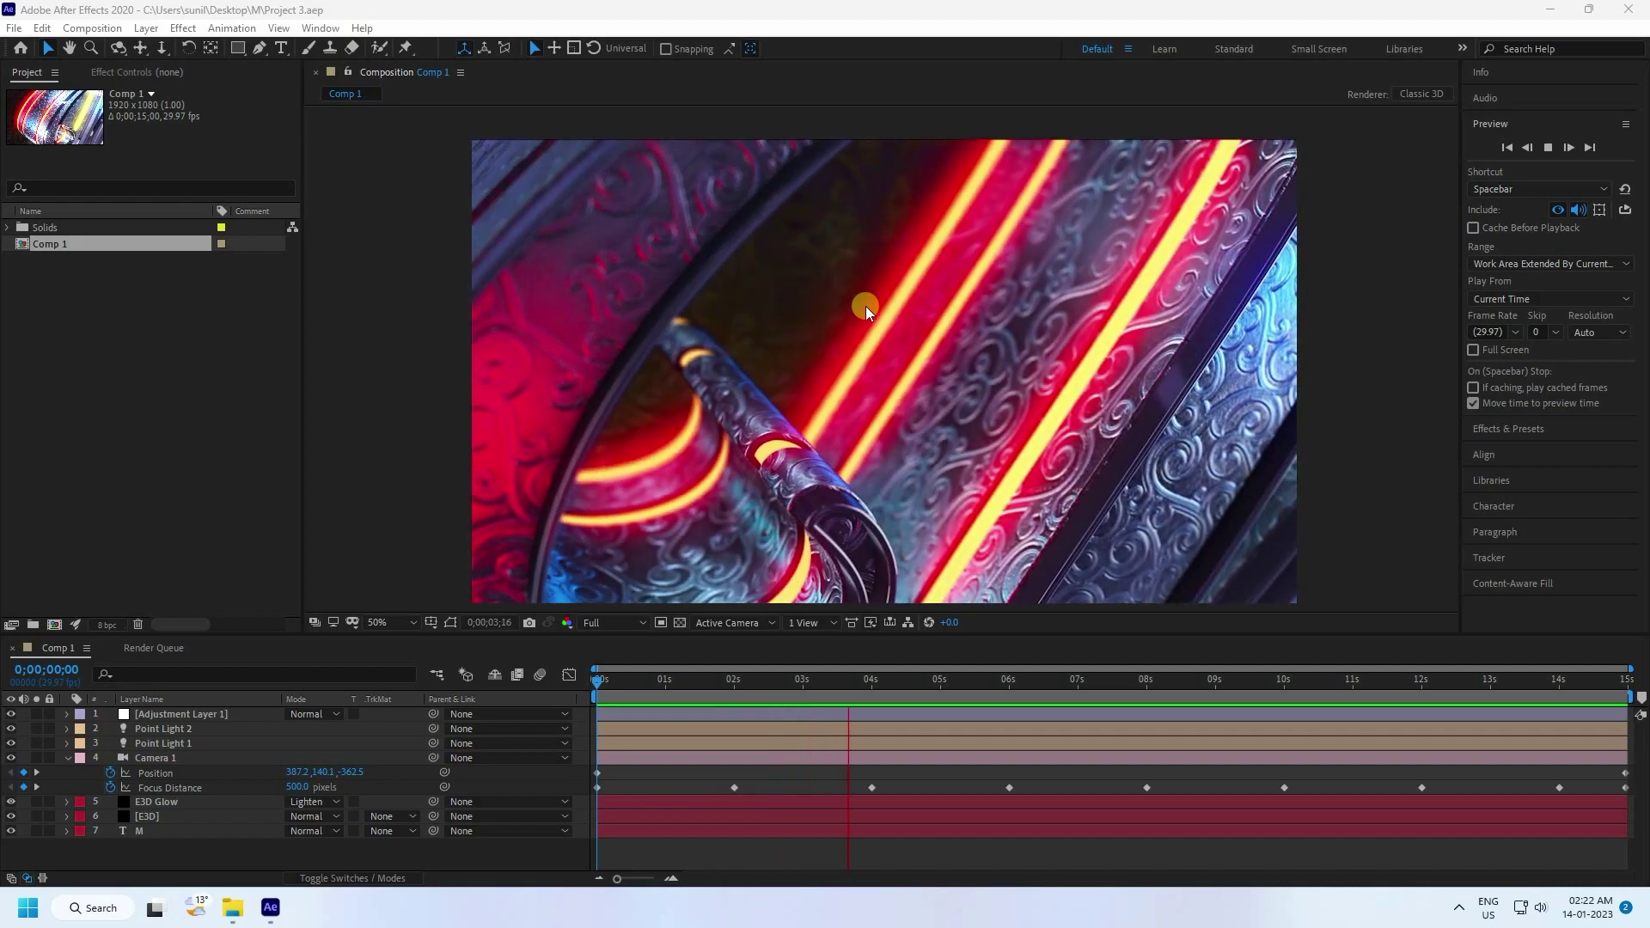
# Stop the preview playback and start a new, empty project
pyautogui.click(678, 684)
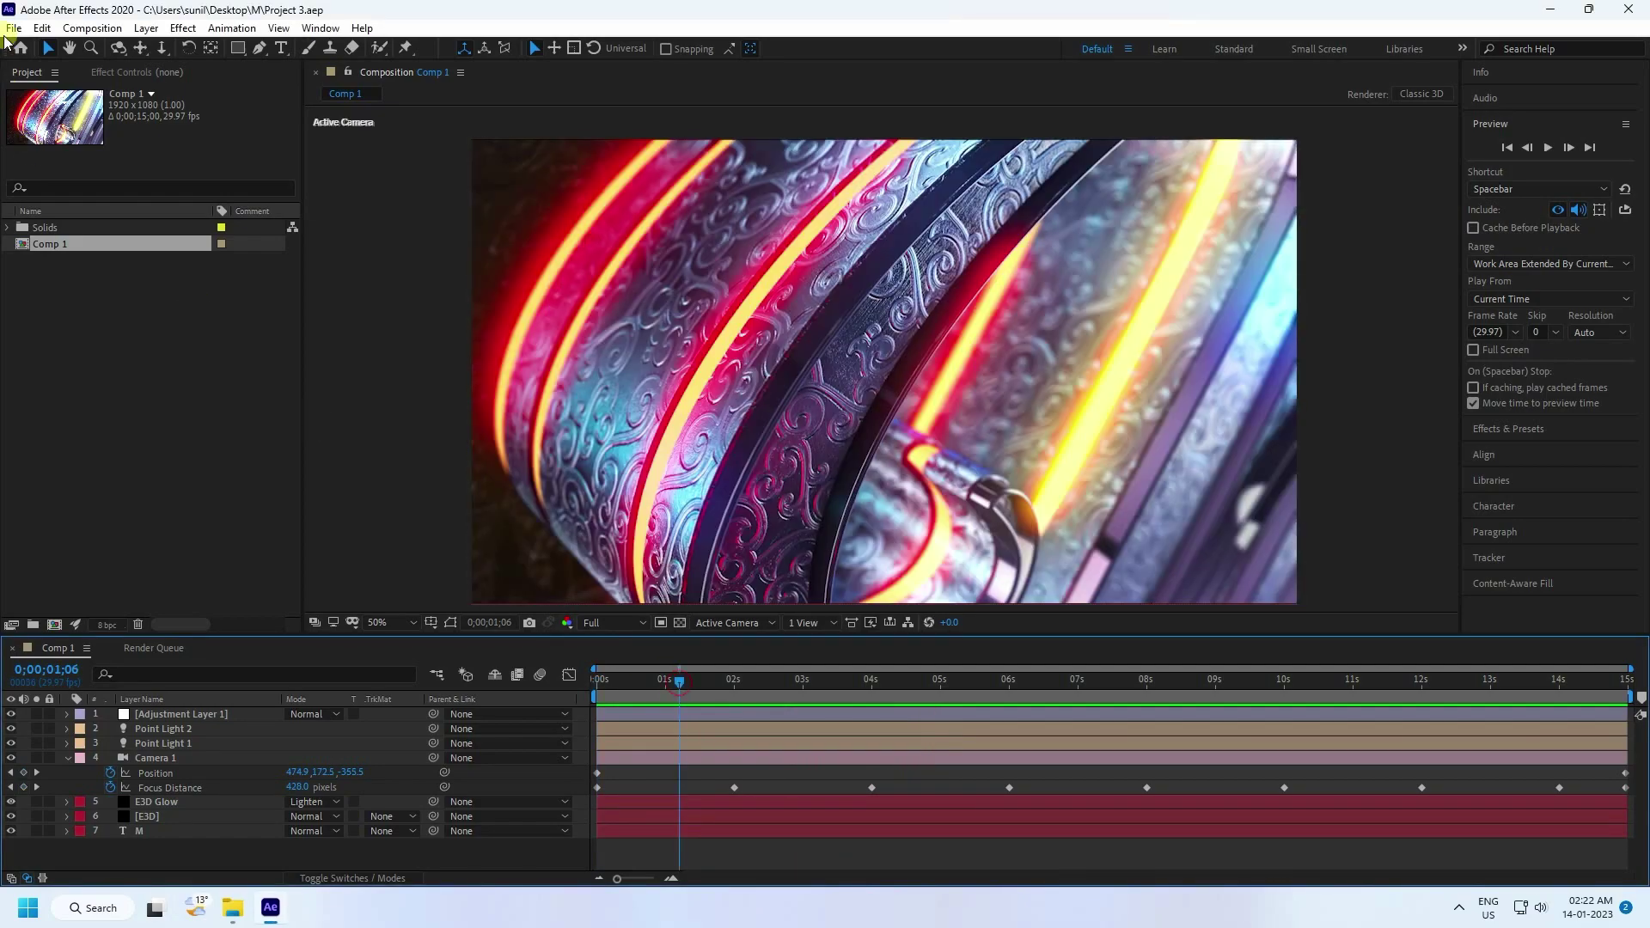
pyautogui.click(13, 27)
pyautogui.moveTo(30, 47)
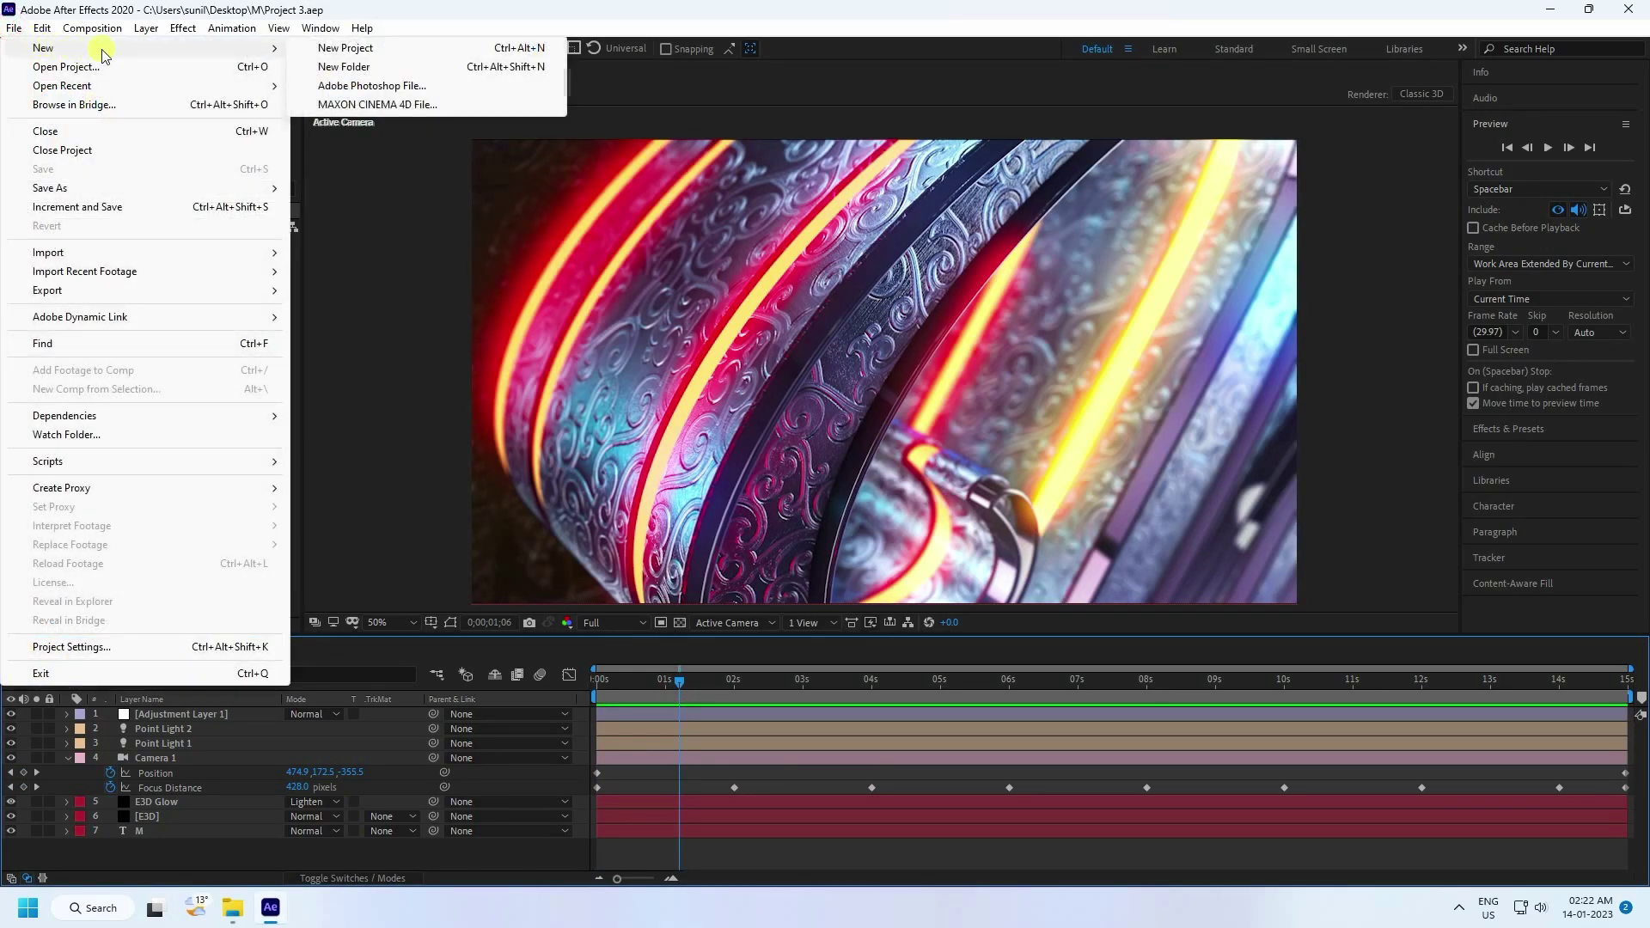
pyautogui.click(370, 47)
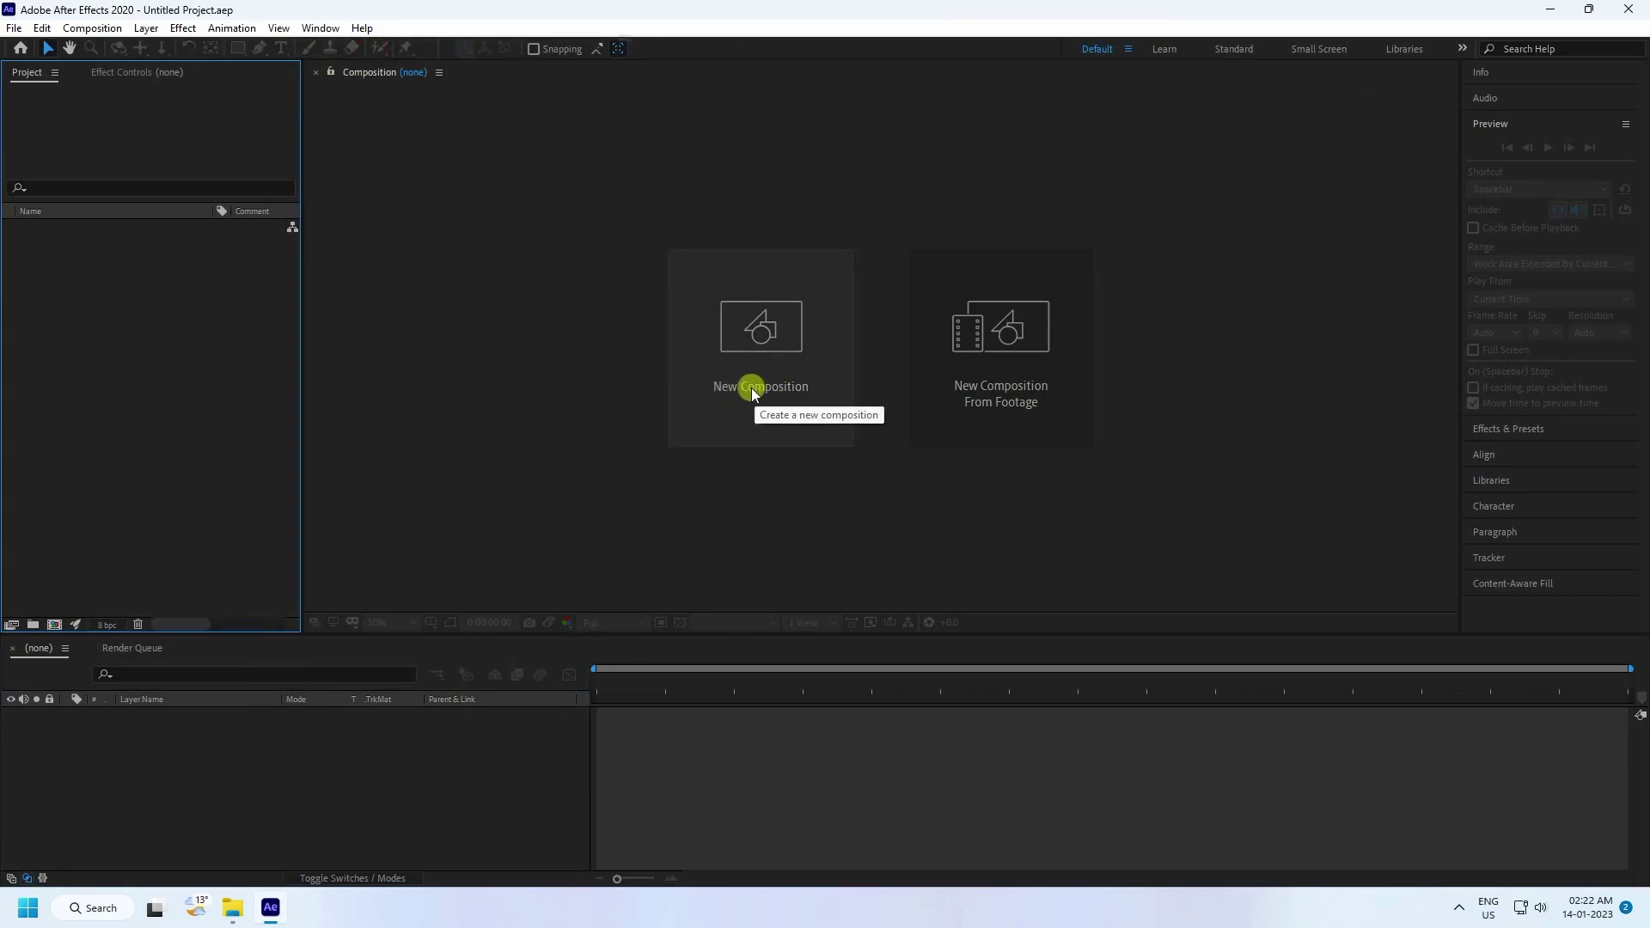
# Create a new 15-second composition using the HDTV 1080 29.97 preset
pyautogui.click(743, 394)
pyautogui.click(773, 314)
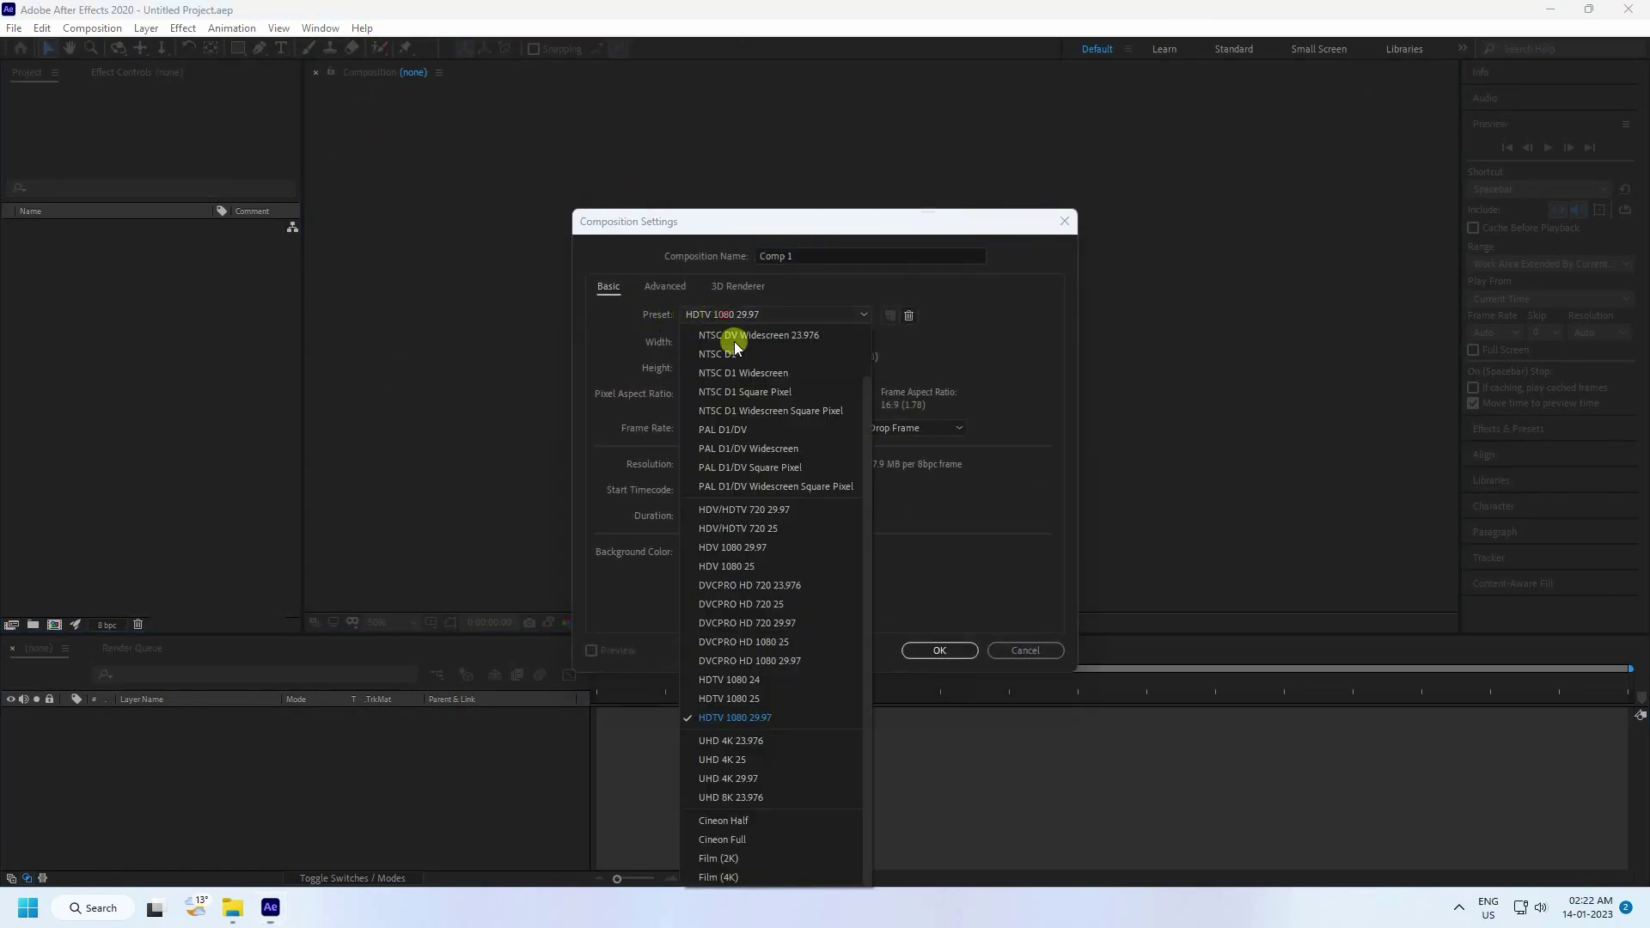
pyautogui.click(751, 713)
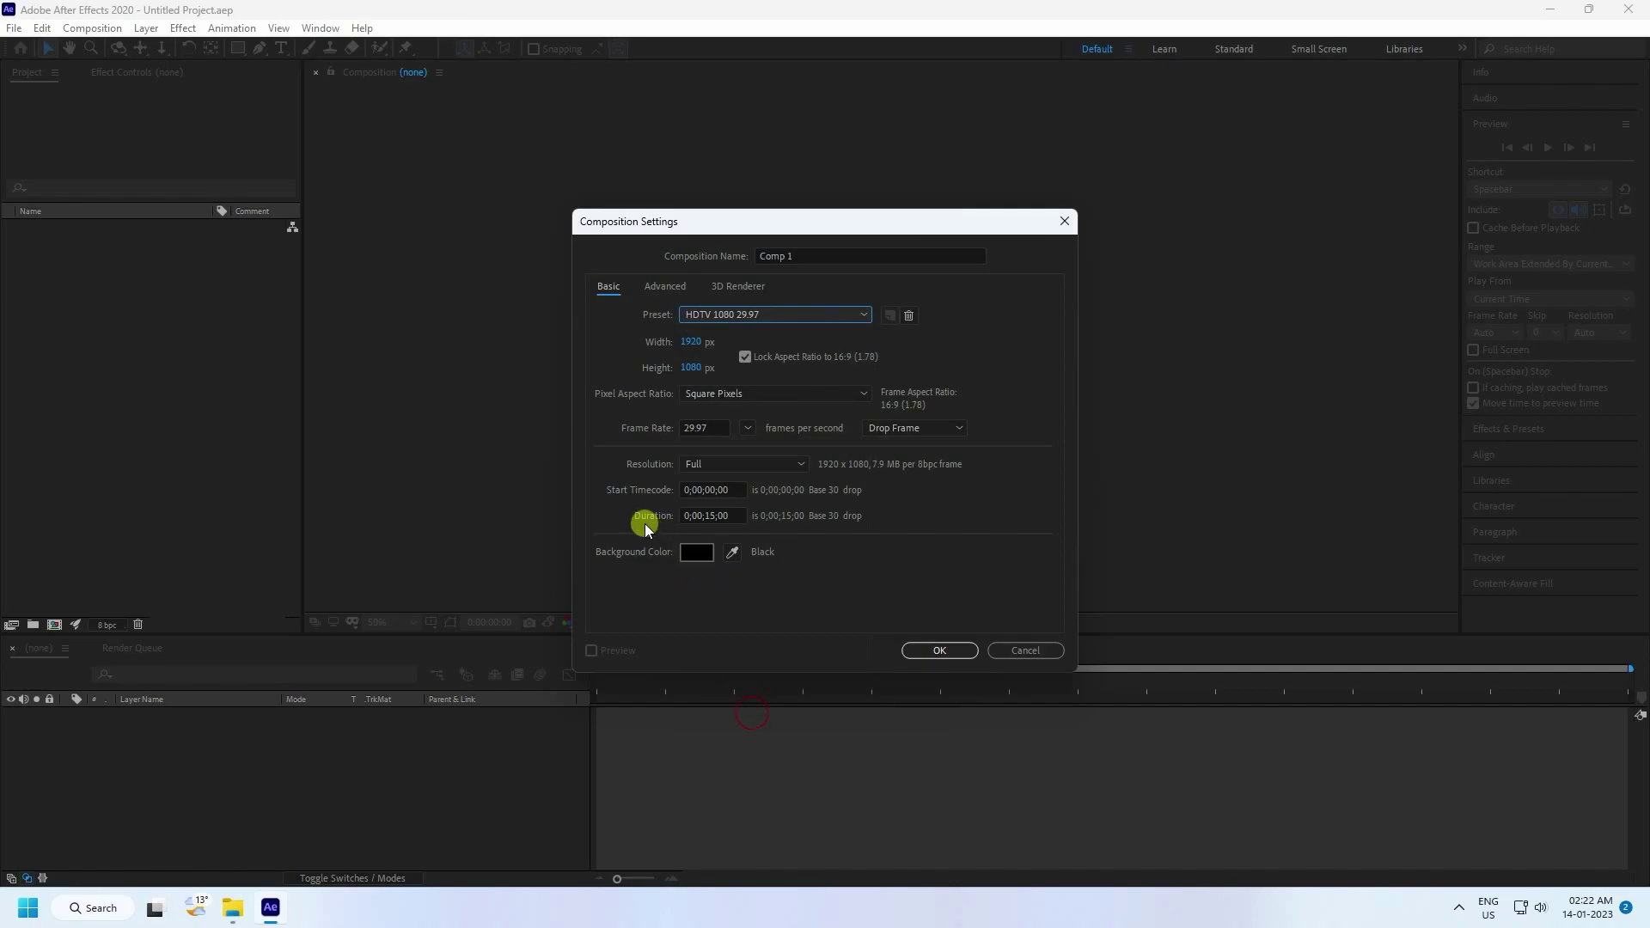
pyautogui.click(929, 650)
# Add a text layer reading "M" to the composition and finish text editing
pyautogui.rightClick(328, 765)
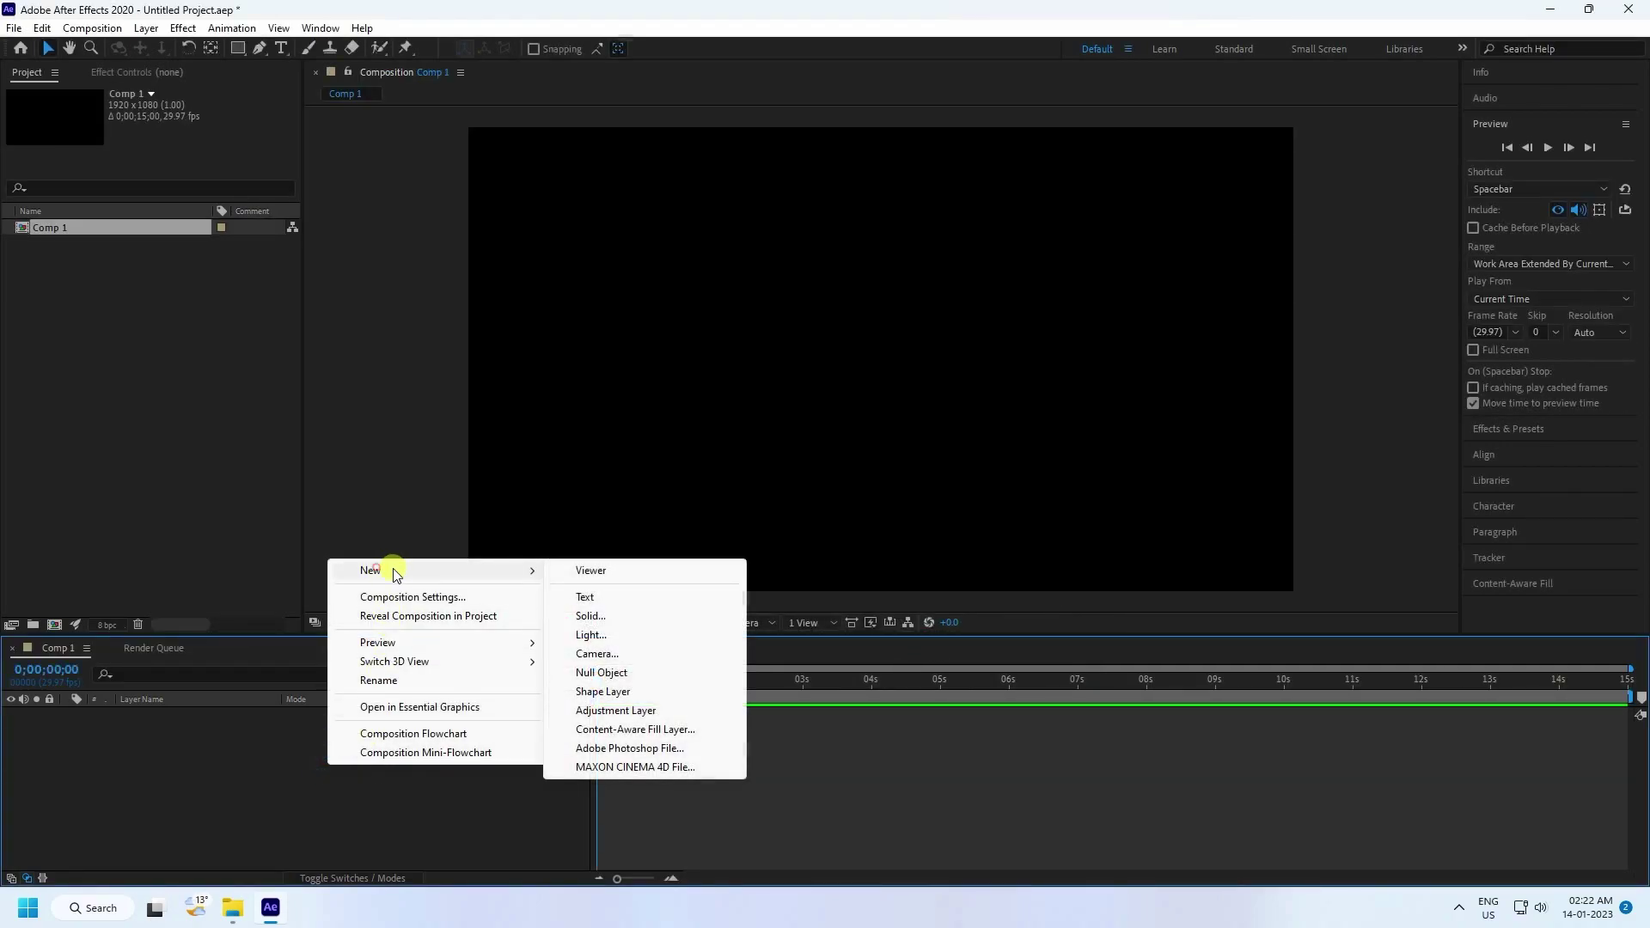
pyautogui.moveTo(378, 570)
pyautogui.click(592, 601)
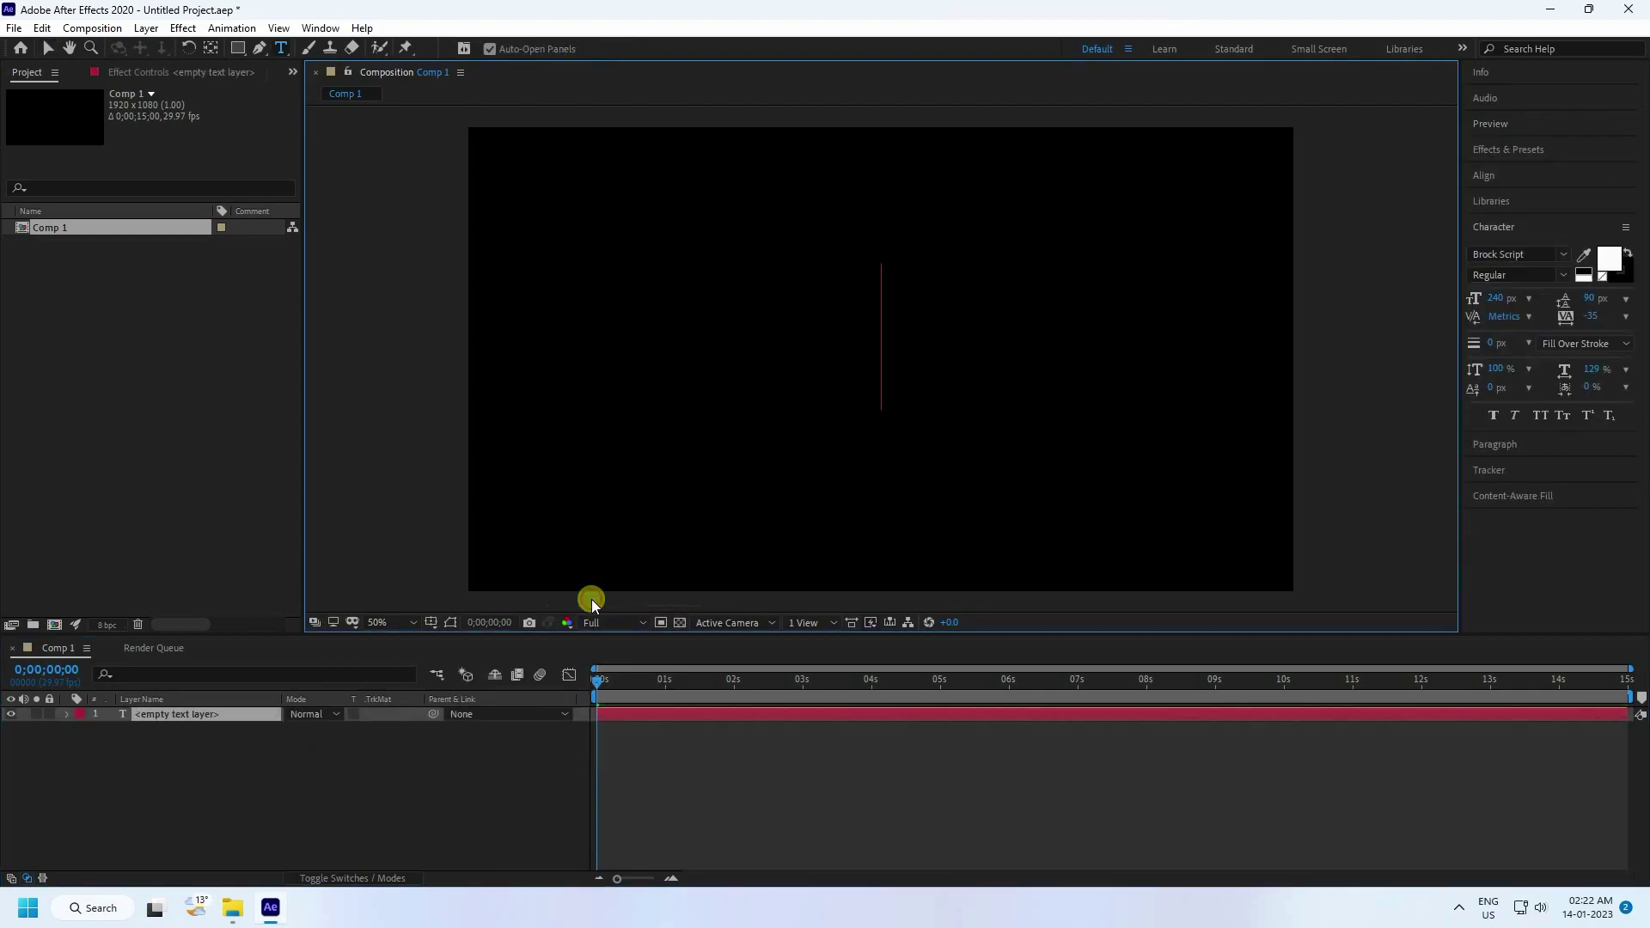
pyautogui.write('M')
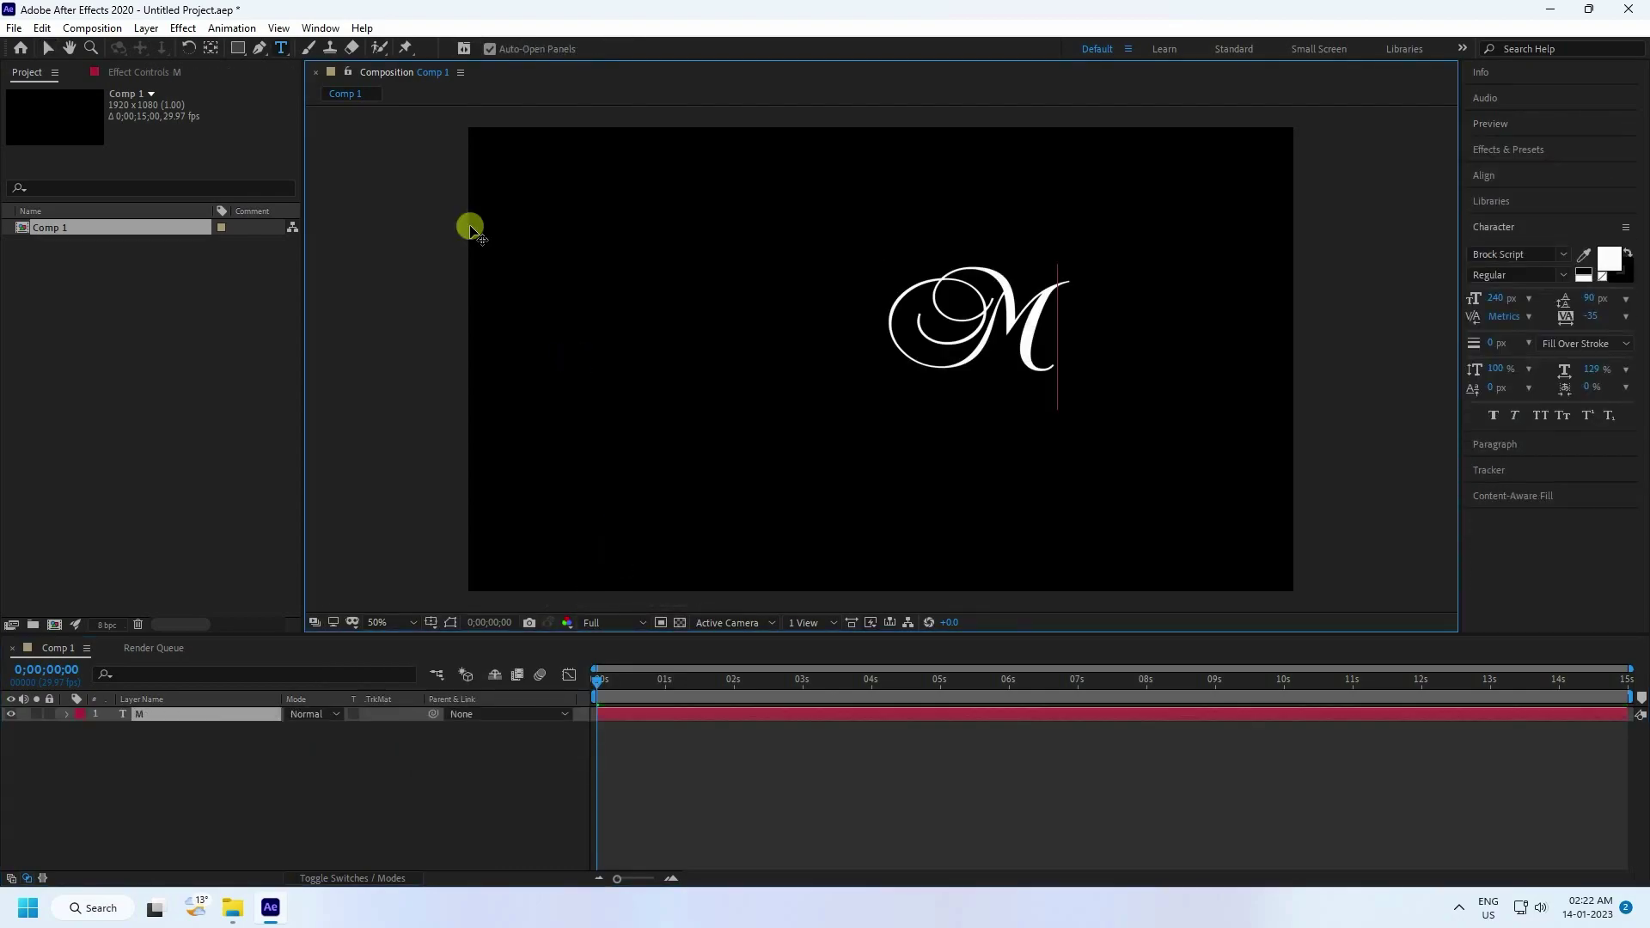
pyautogui.click(46, 49)
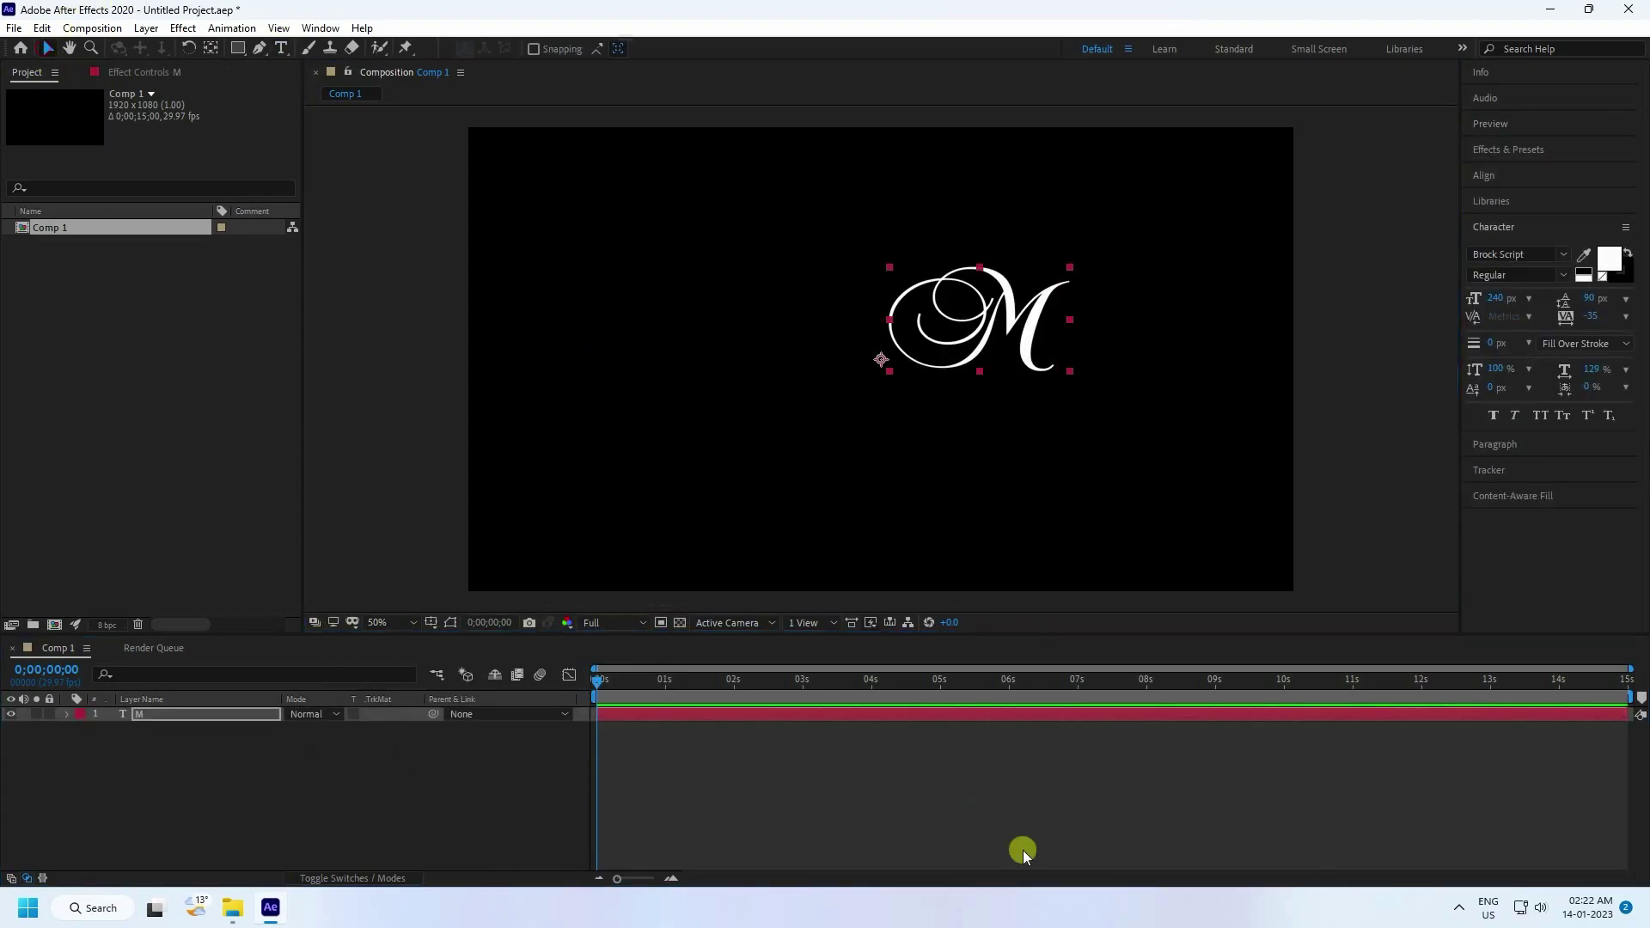
# Format the M text with the Master Of Break font, 100% horizontal scale and a 500 px font size
pyautogui.click(1563, 255)
pyautogui.scroll(3, 1504, 428)
pyautogui.click(1377, 298)
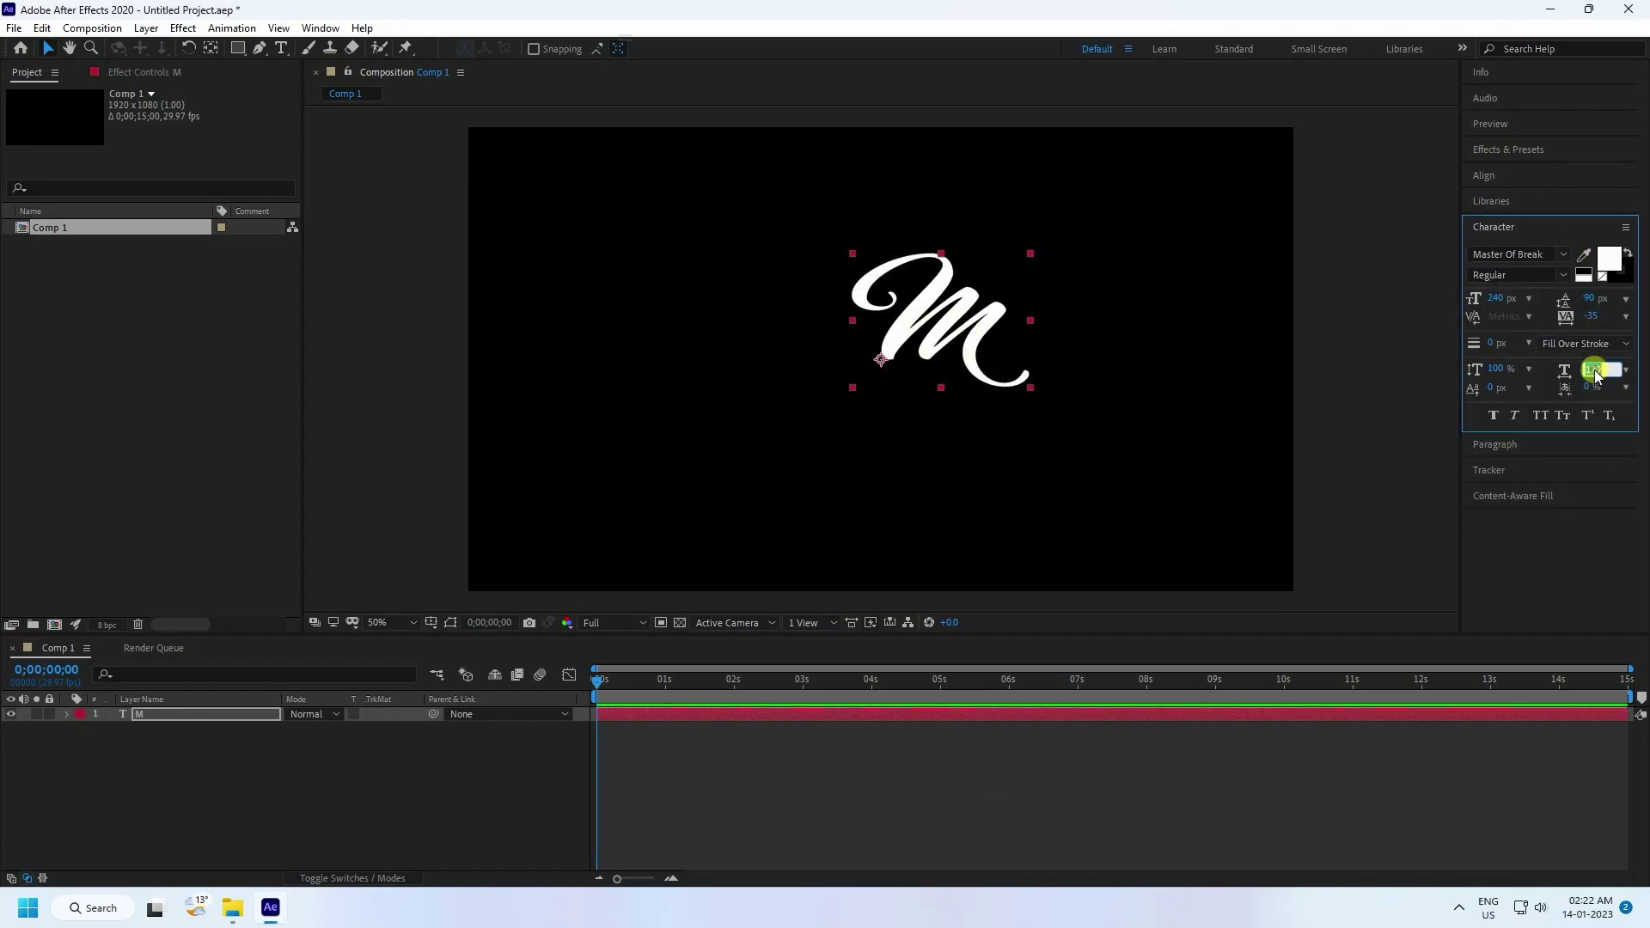
pyautogui.moveTo(1595, 370); pyautogui.dragTo(1579, 378)
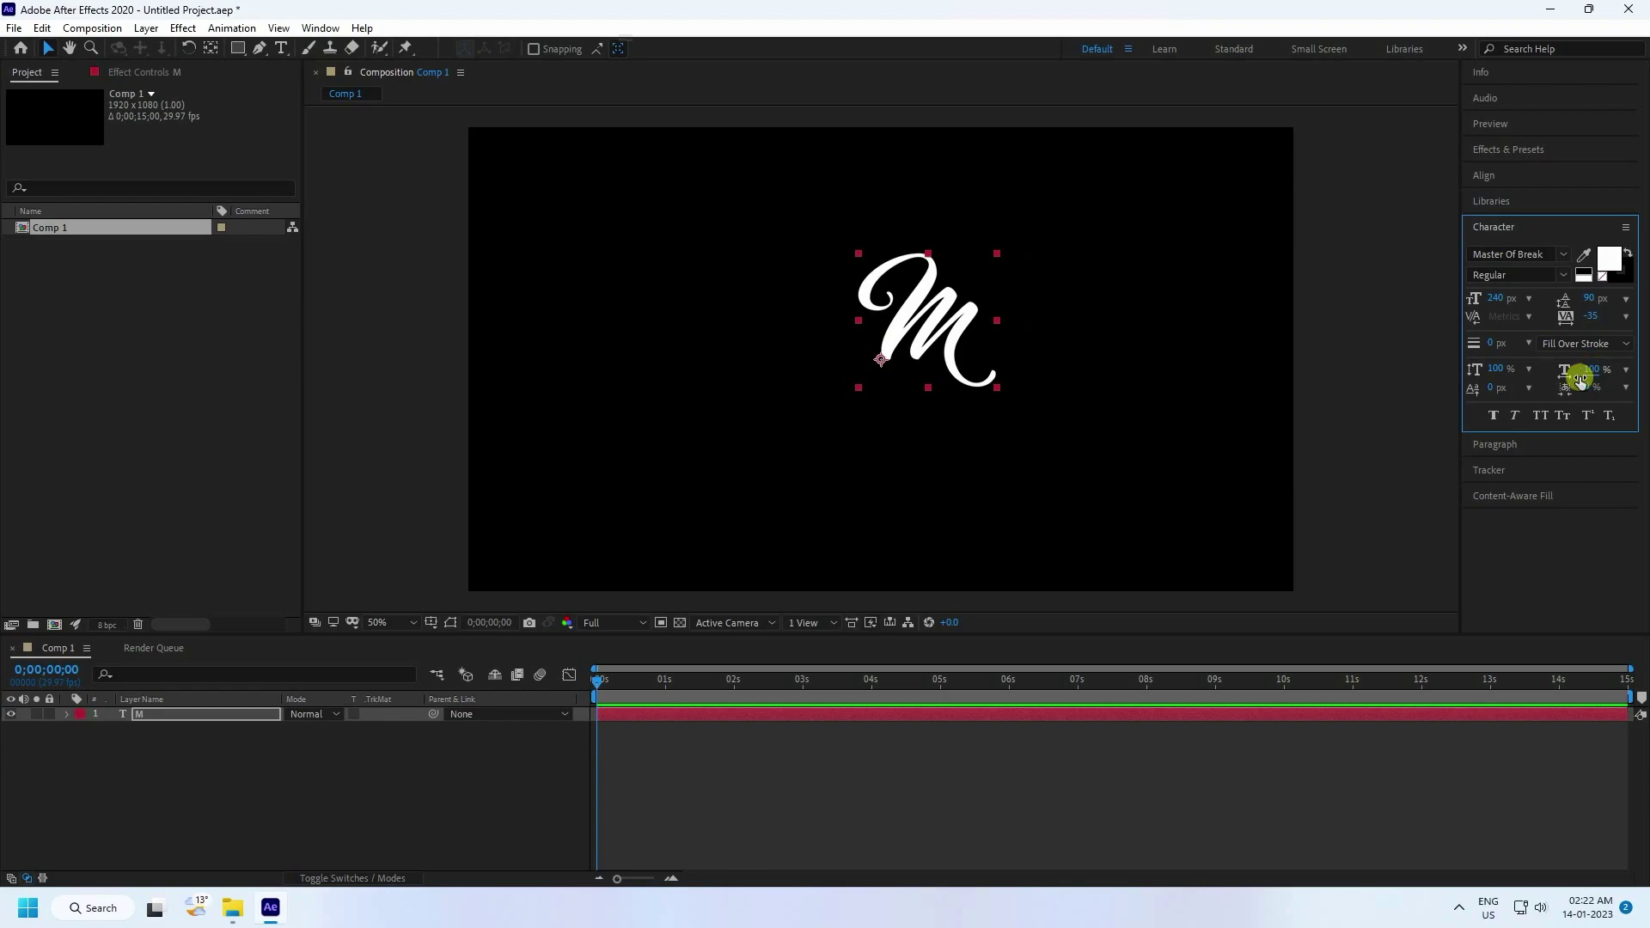
pyautogui.click(1502, 298)
pyautogui.write('500')
pyautogui.press('Return')
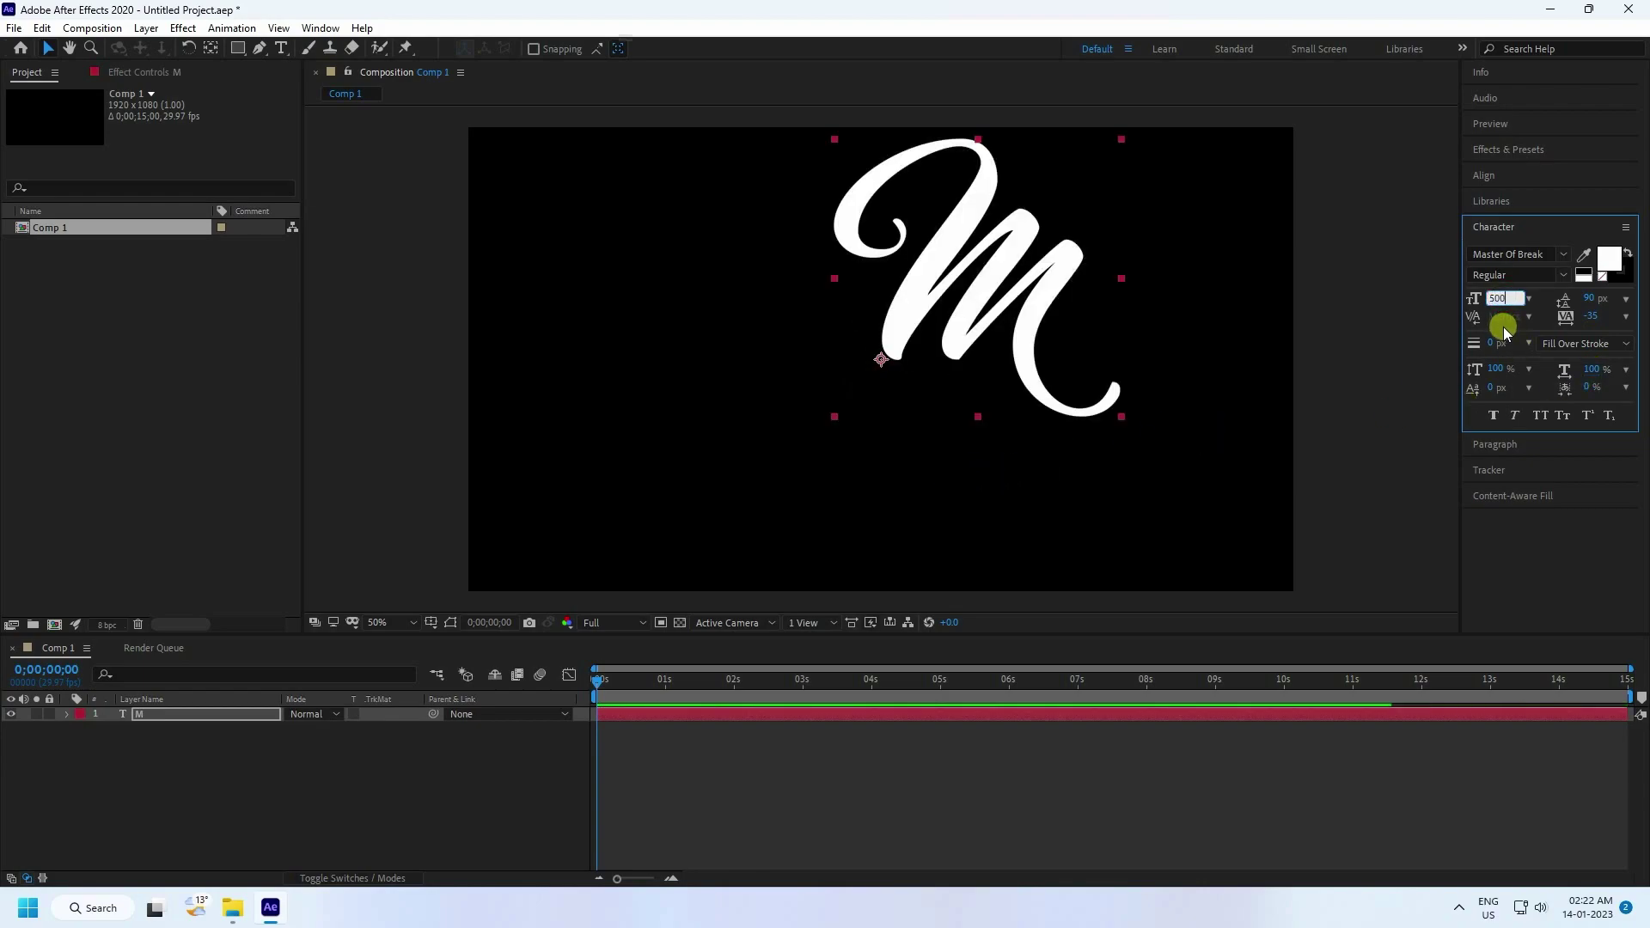
# Center the M layer's anchor point on the letter and align the layer to the middle of the composition horizontally and vertically
pyautogui.click(1004, 336)
pyautogui.hotkey('ctrl', 'alt', 'Home')
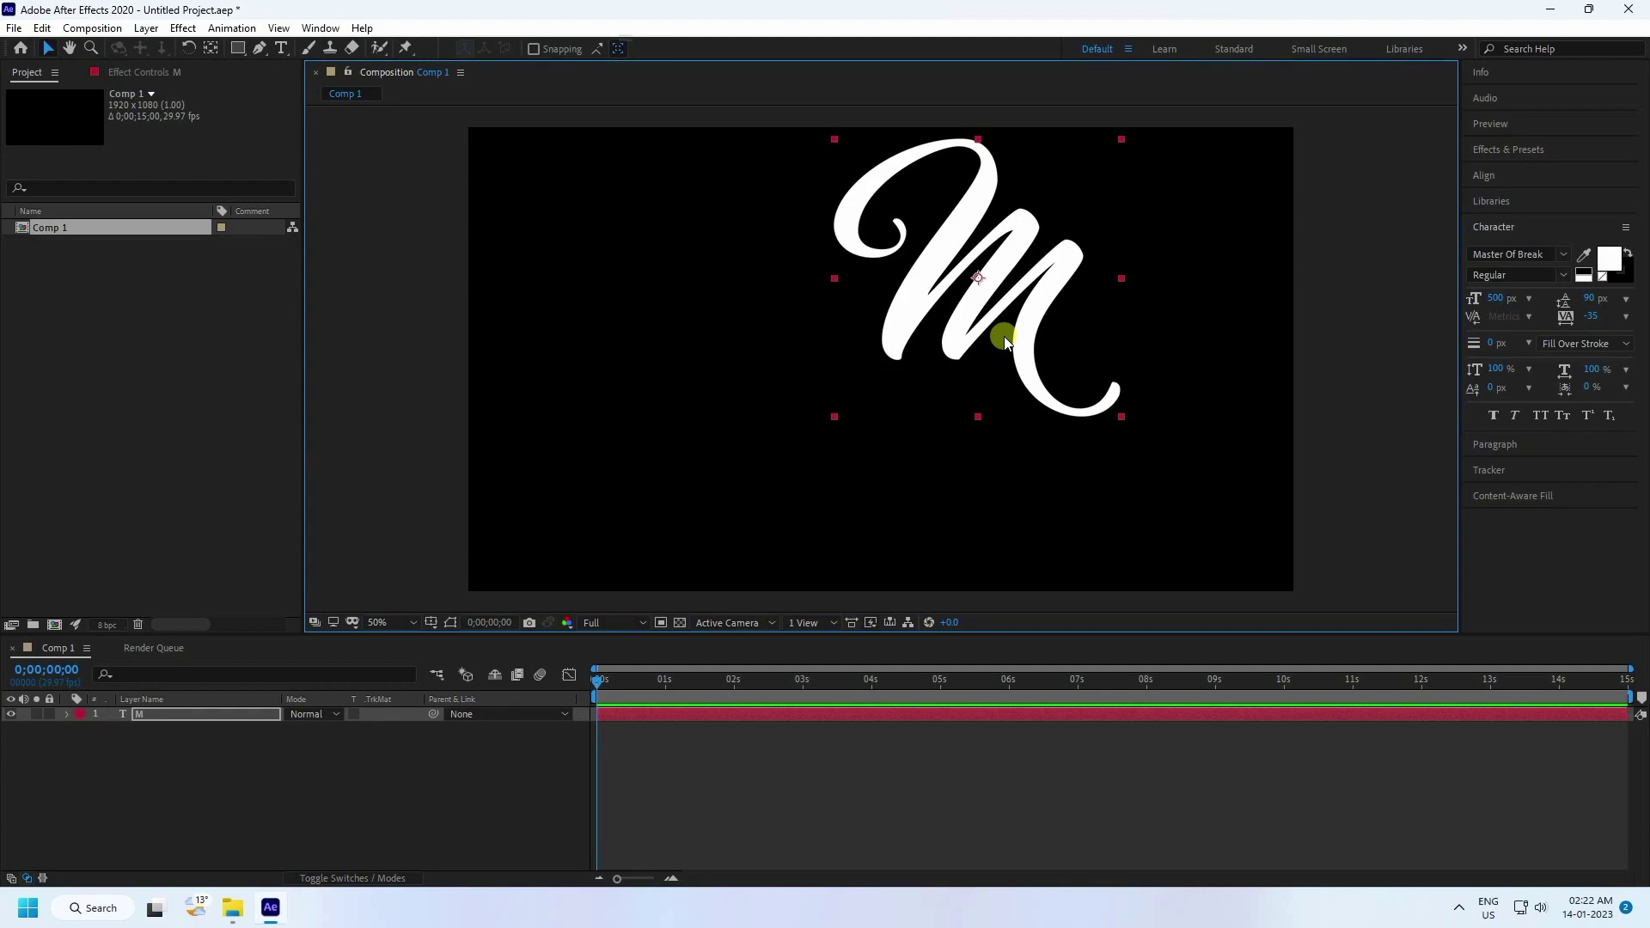
pyautogui.click(1509, 176)
pyautogui.click(1508, 218)
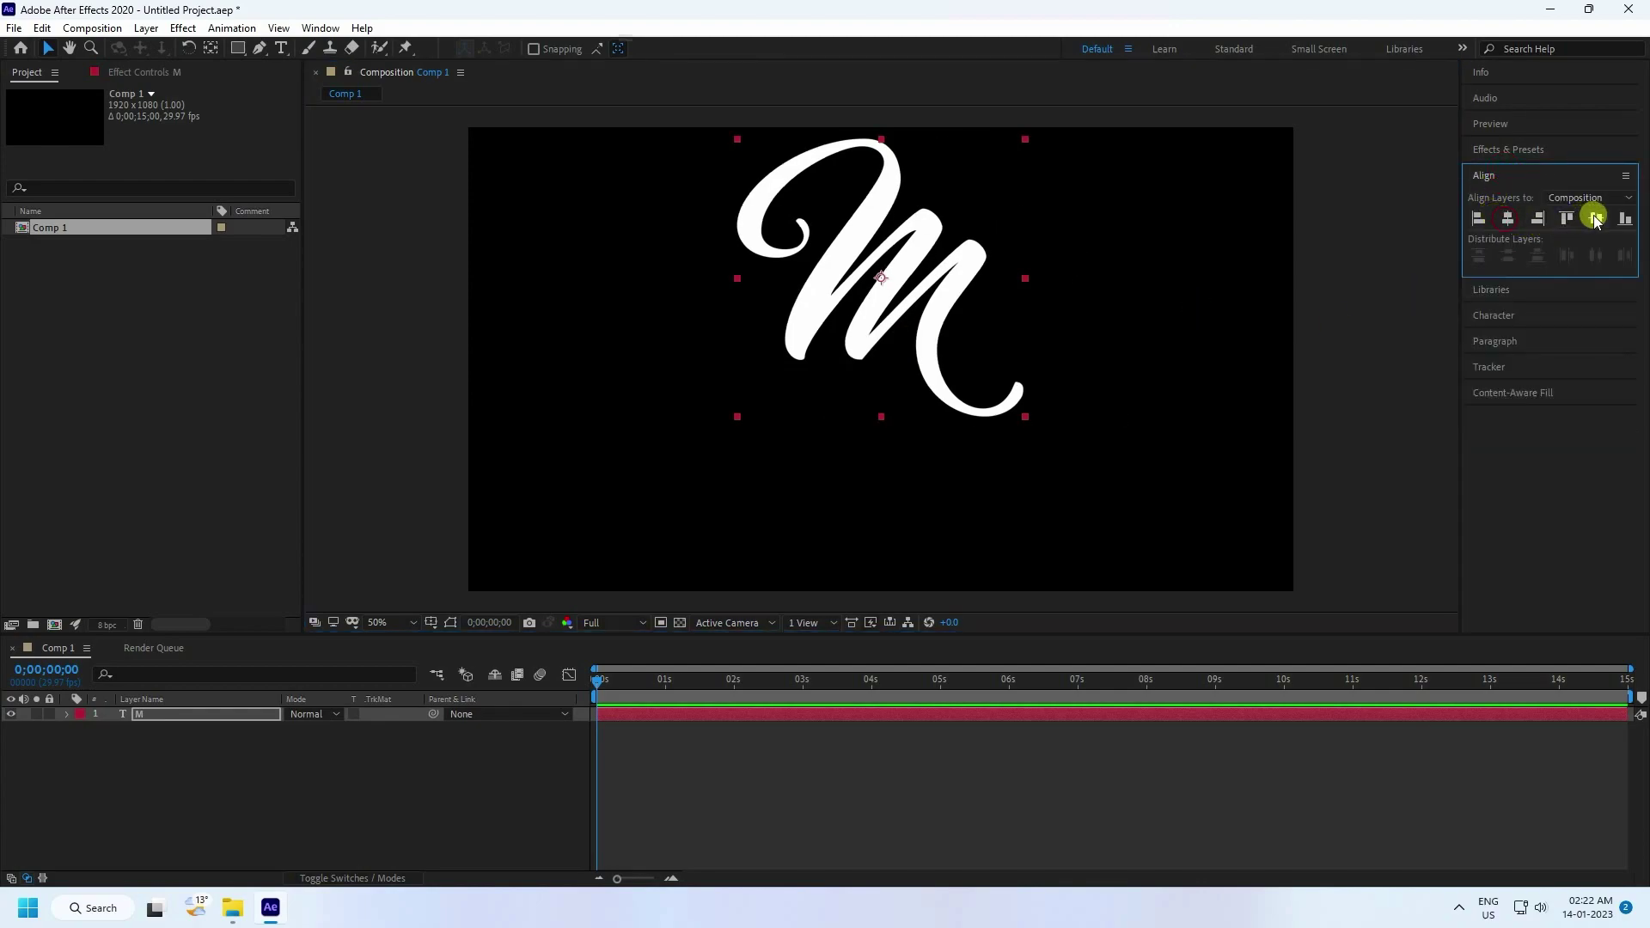
pyautogui.click(1595, 218)
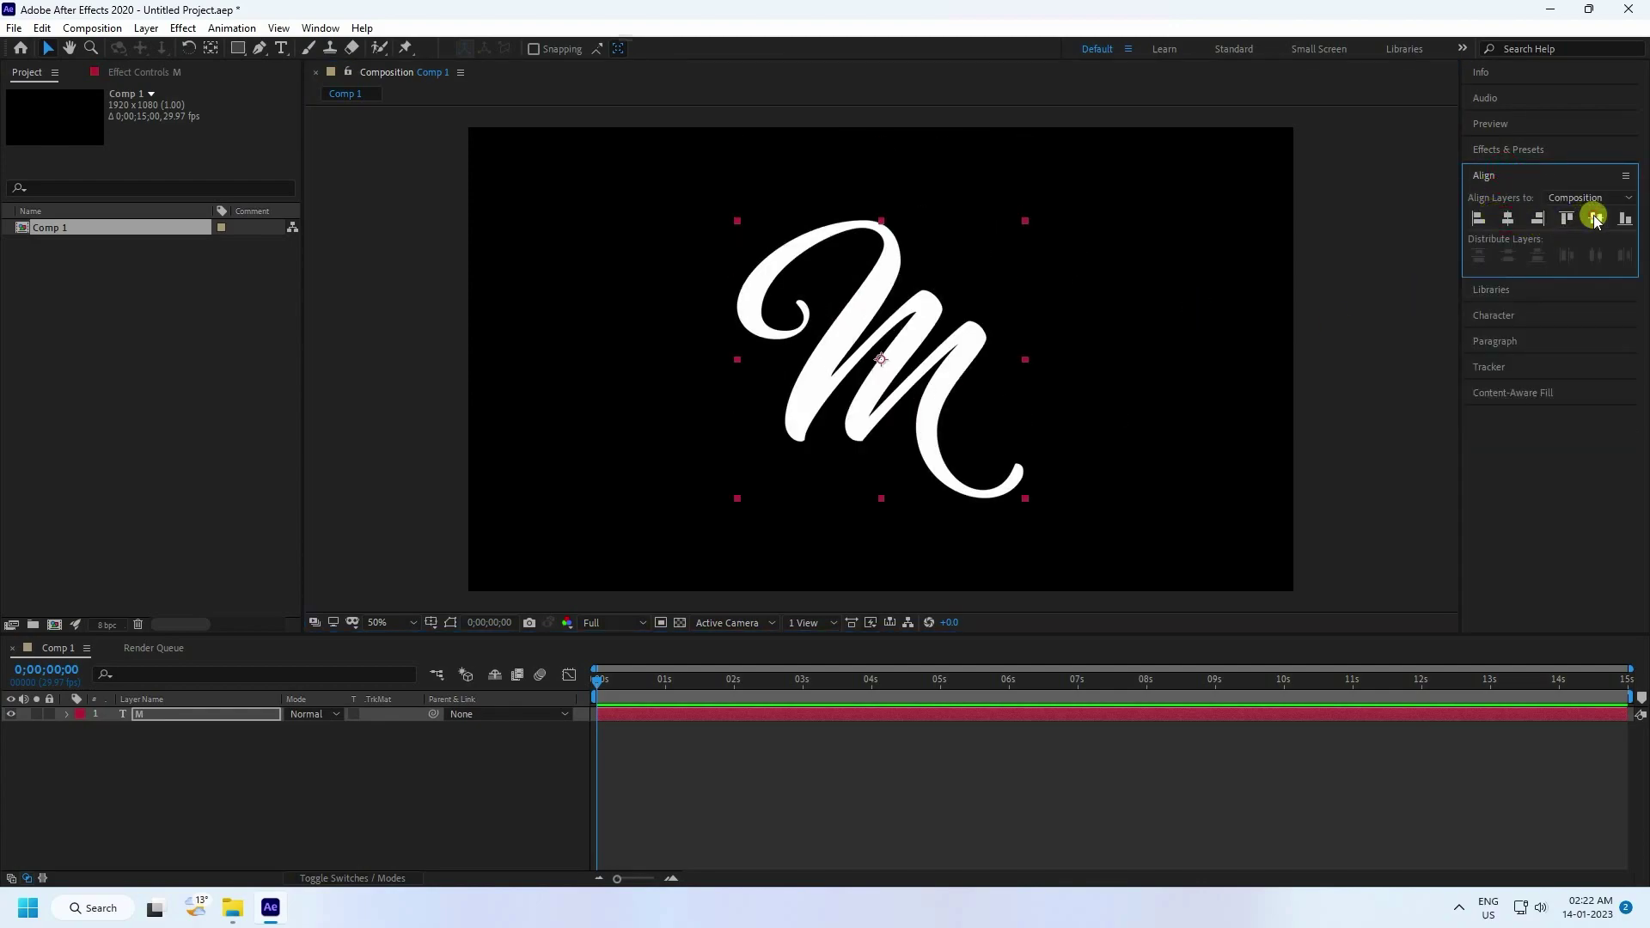
# Hide the M text layer and add a 1920 x 1080 black solid named E3D
pyautogui.click(373, 739)
pyautogui.click(10, 715)
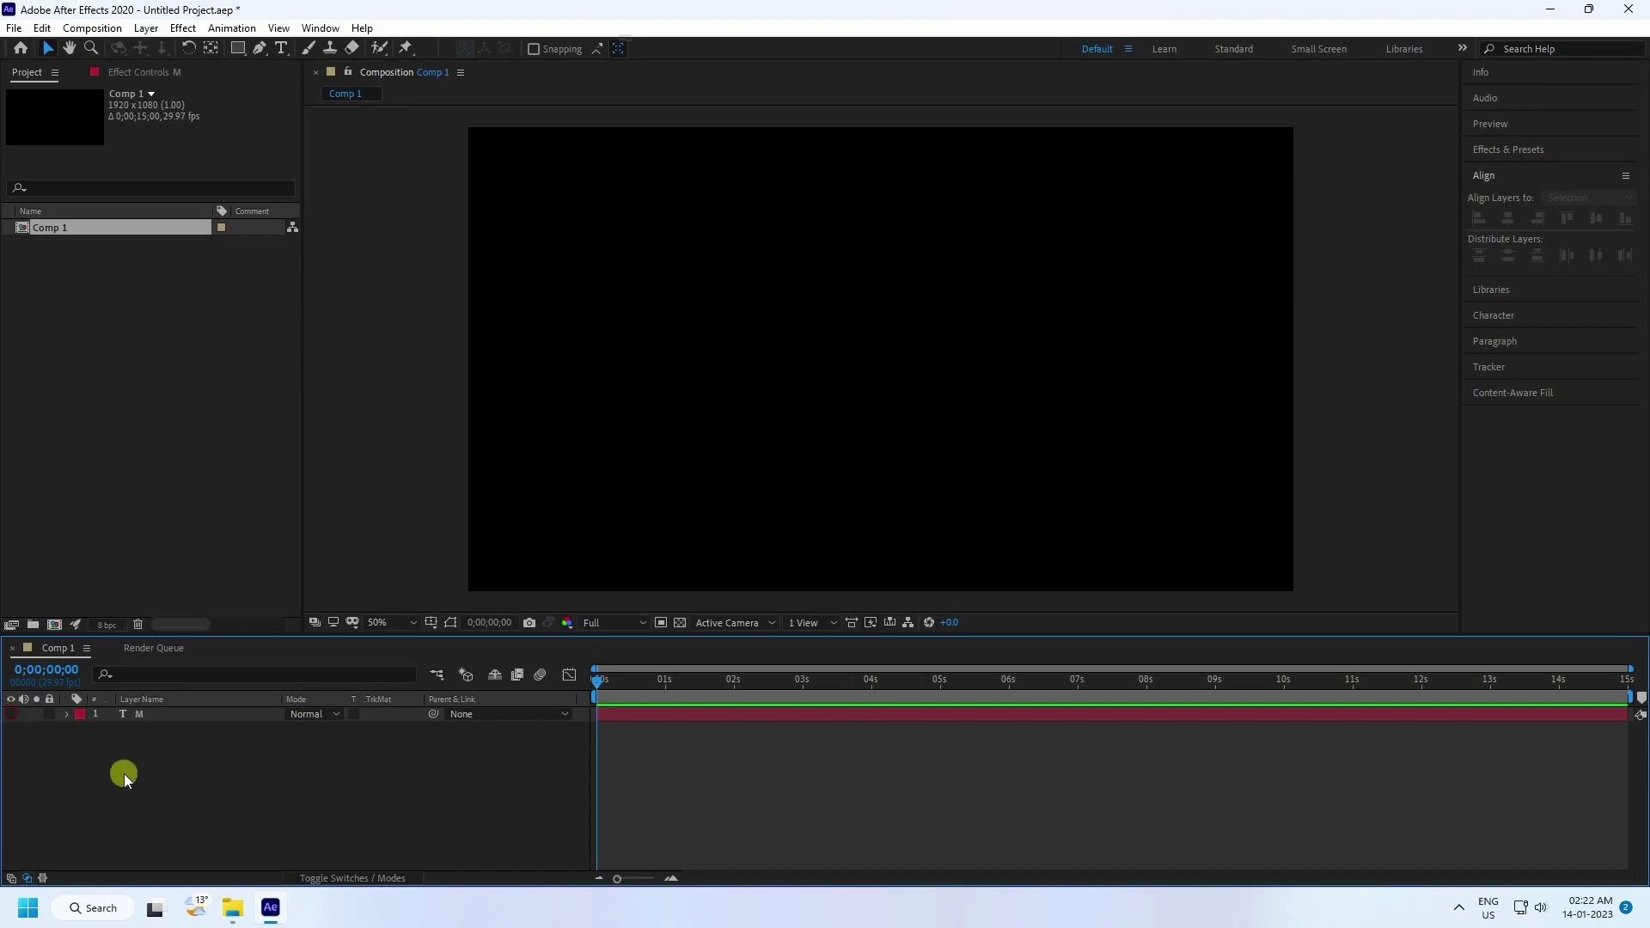
pyautogui.rightClick(124, 772)
pyautogui.click(170, 576)
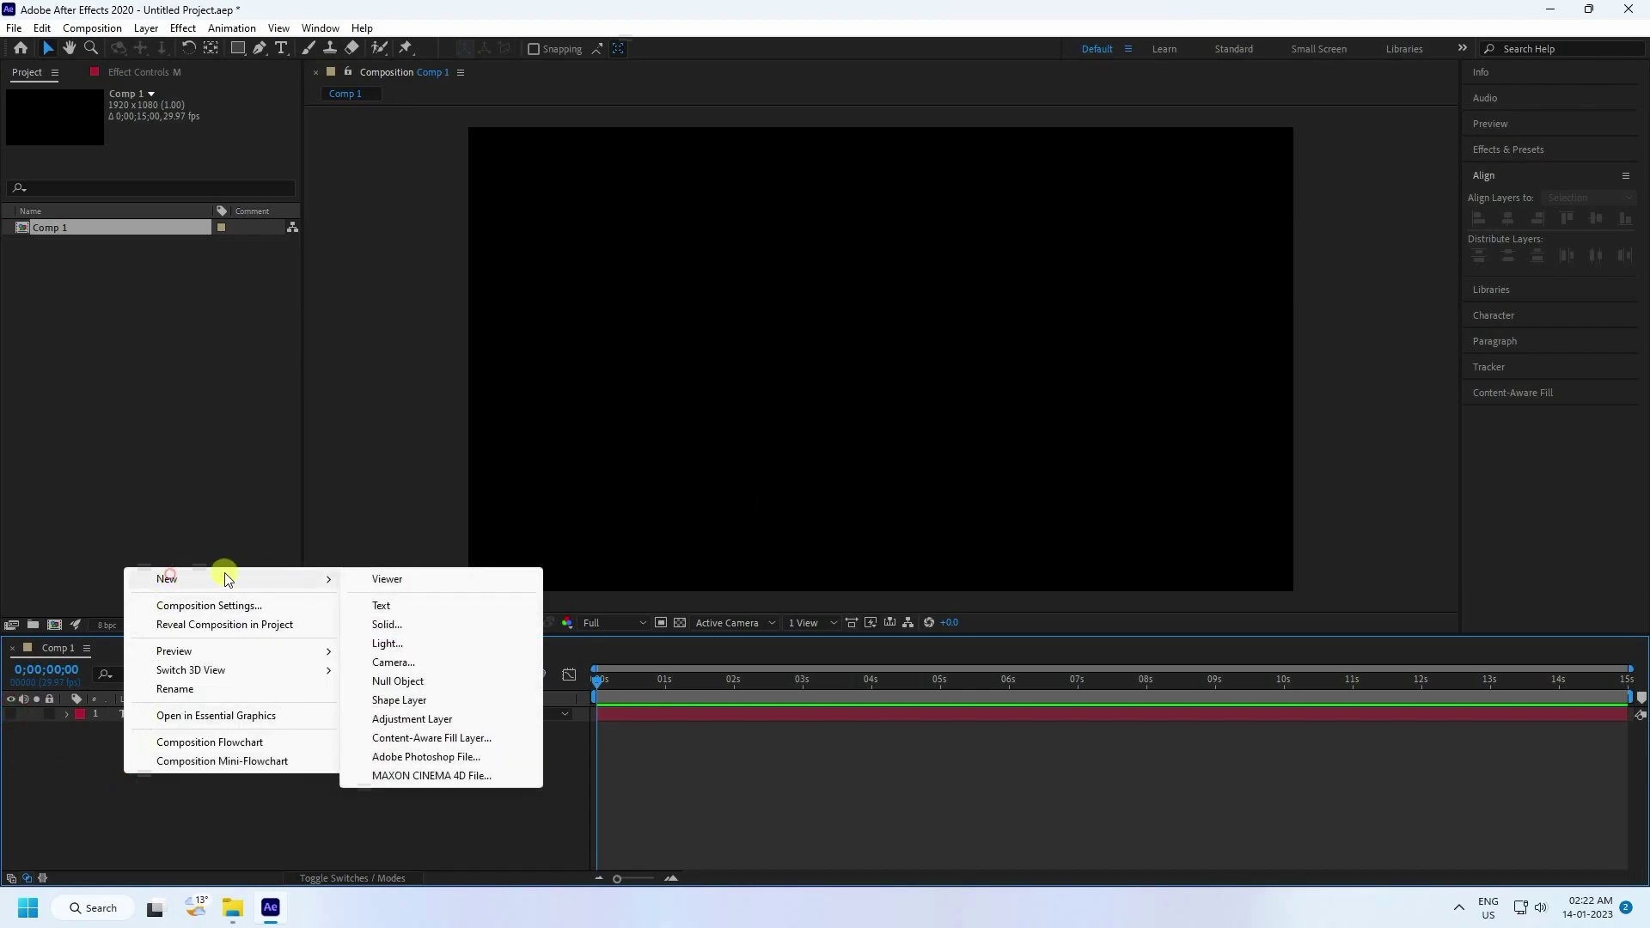
pyautogui.click(387, 625)
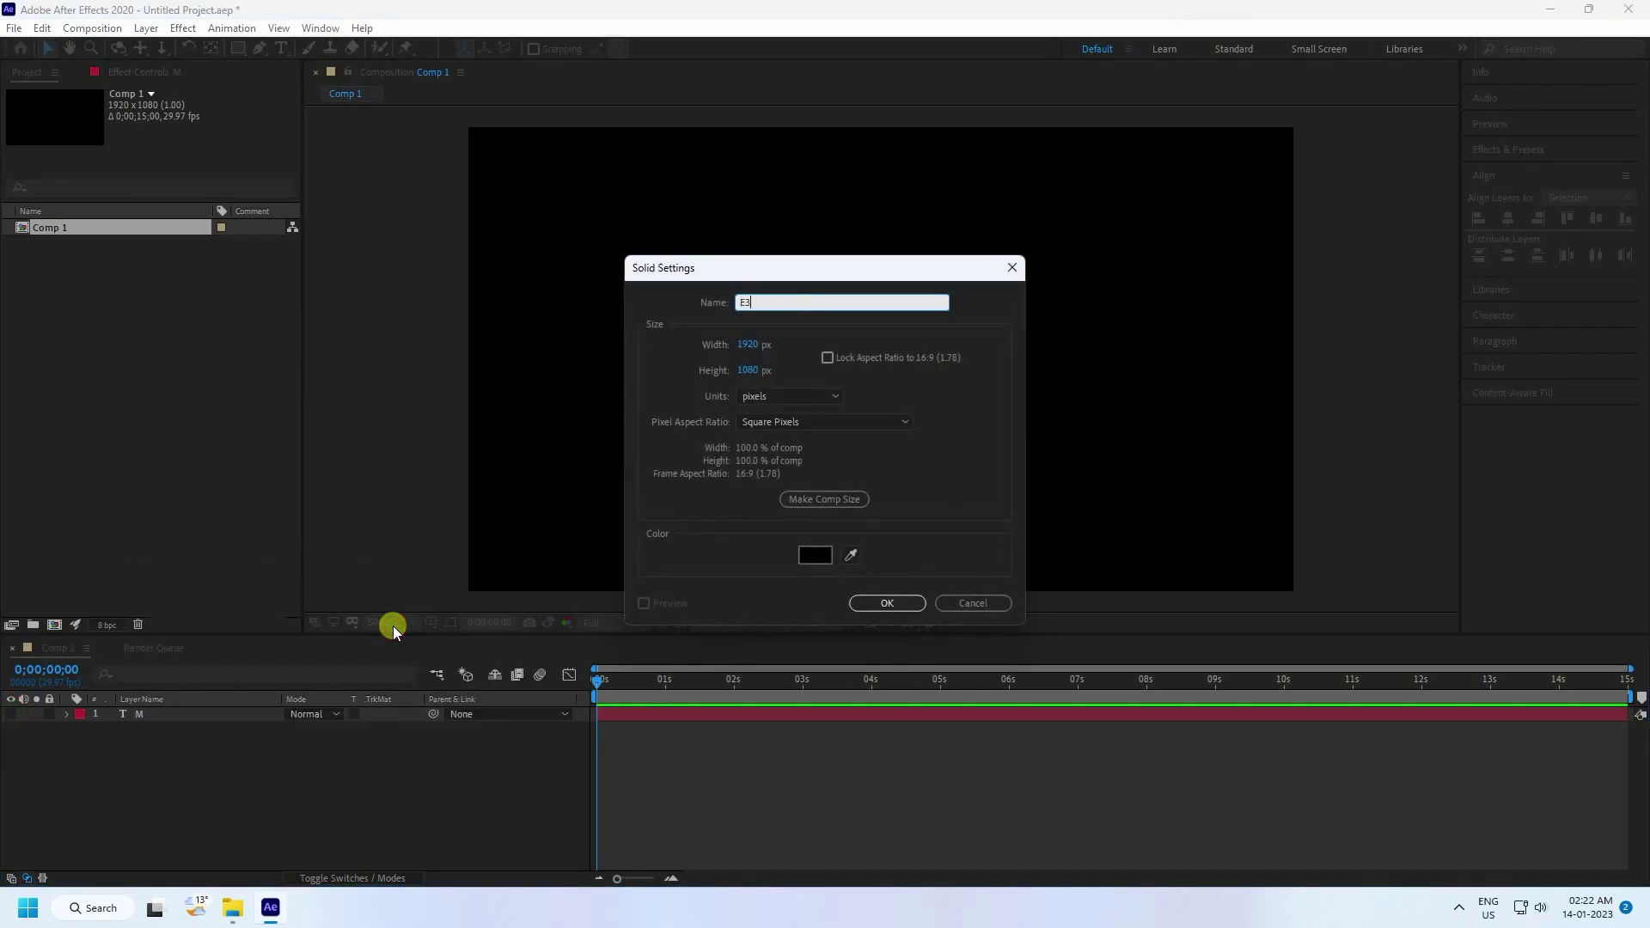
pyautogui.click(873, 603)
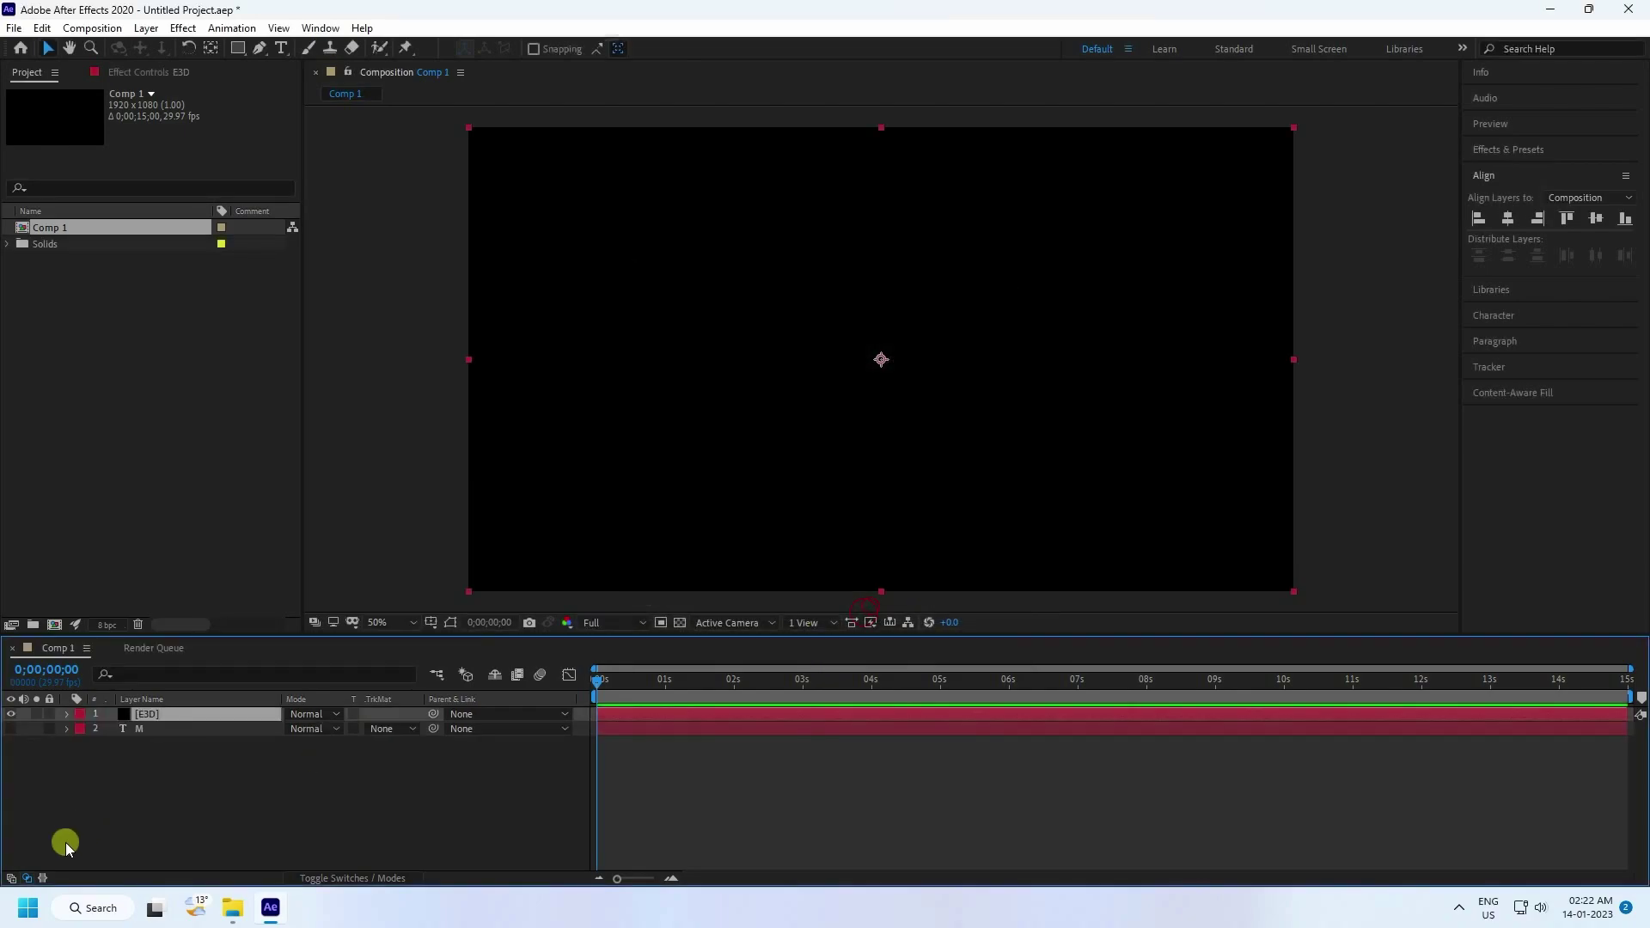
pyautogui.click(90, 824)
# Apply the Video Copilot Element effect to the E3D solid
pyautogui.click(148, 717)
pyautogui.click(182, 28)
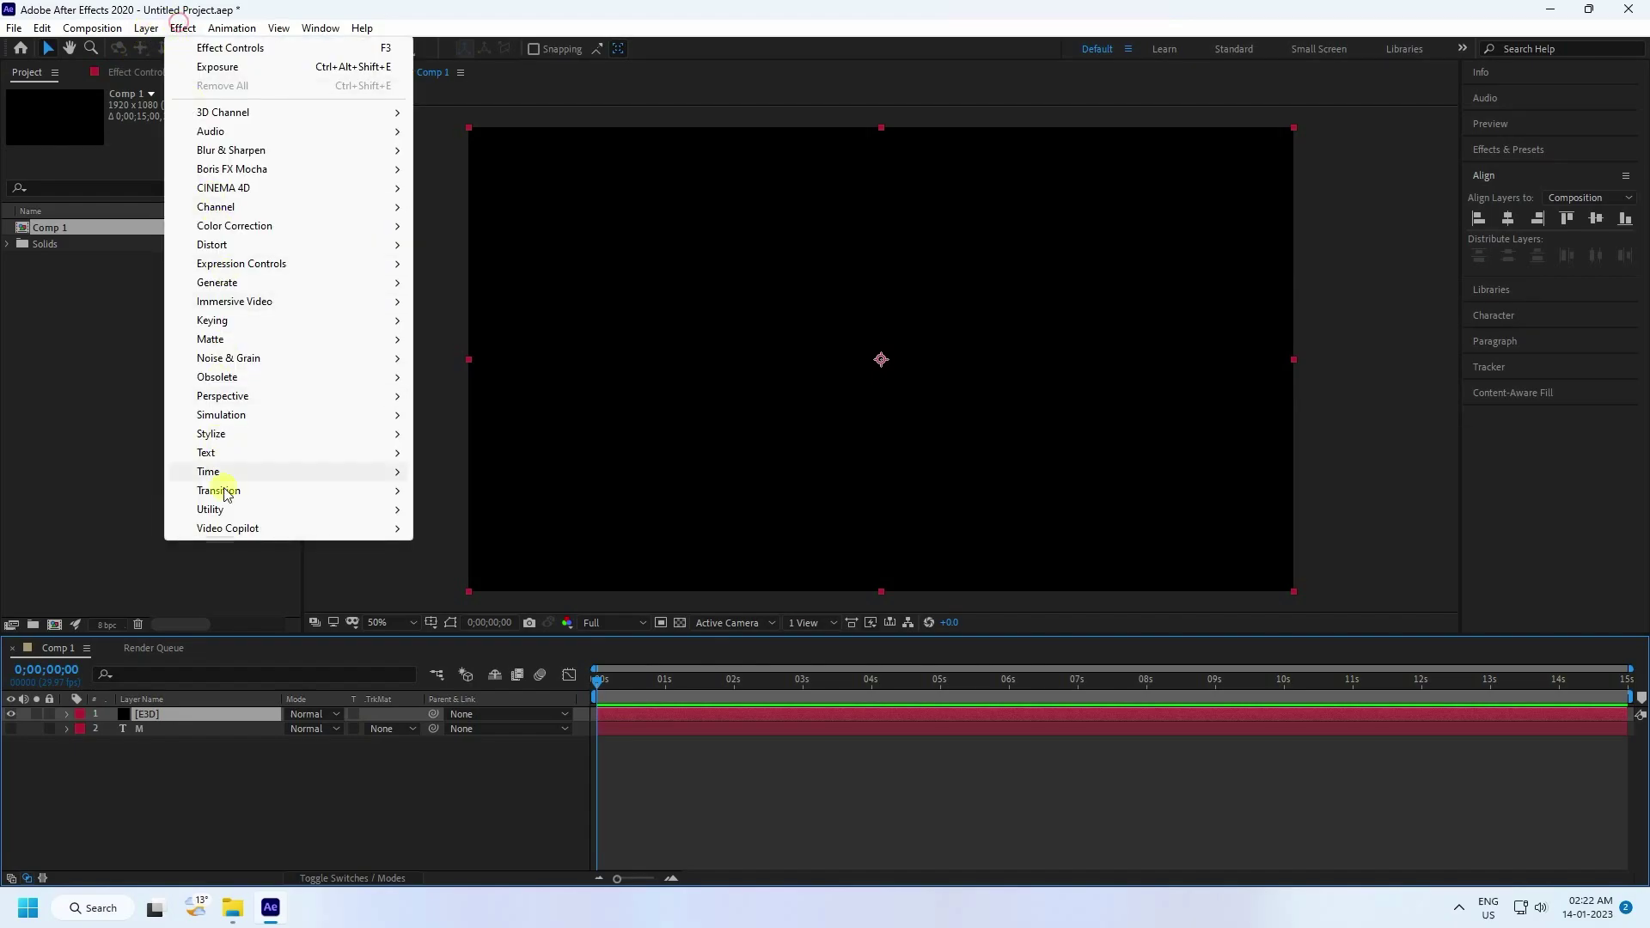
pyautogui.click(226, 528)
pyautogui.click(455, 529)
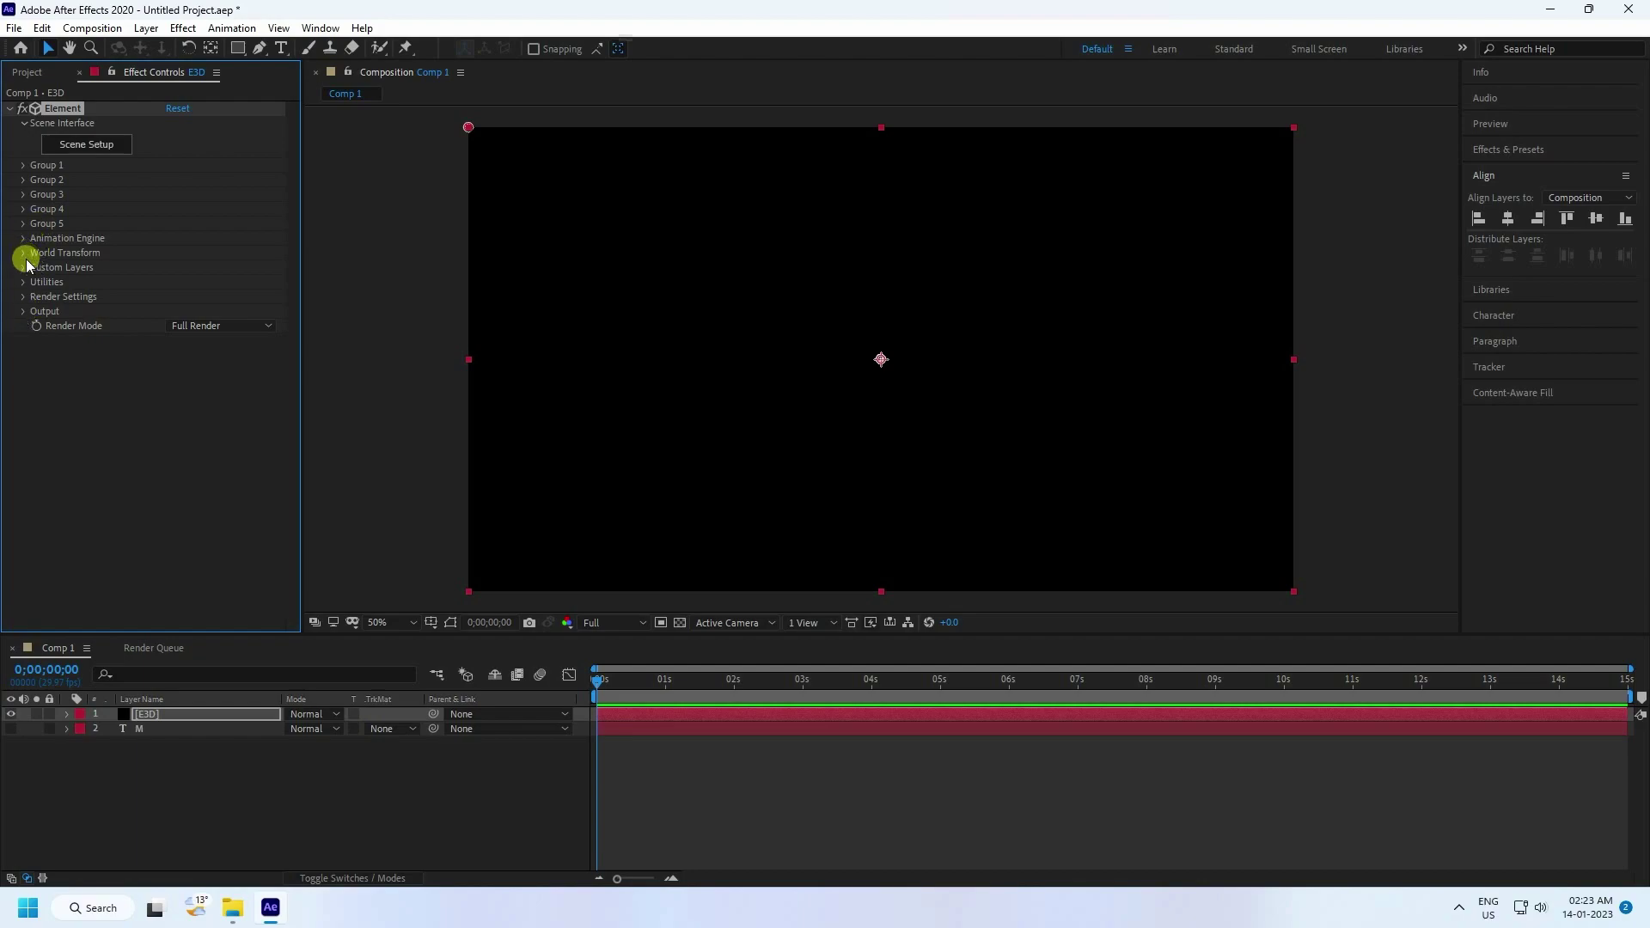
# Assign the M text layer as Path Layer 1 in Element's custom text and masks
pyautogui.click(24, 268)
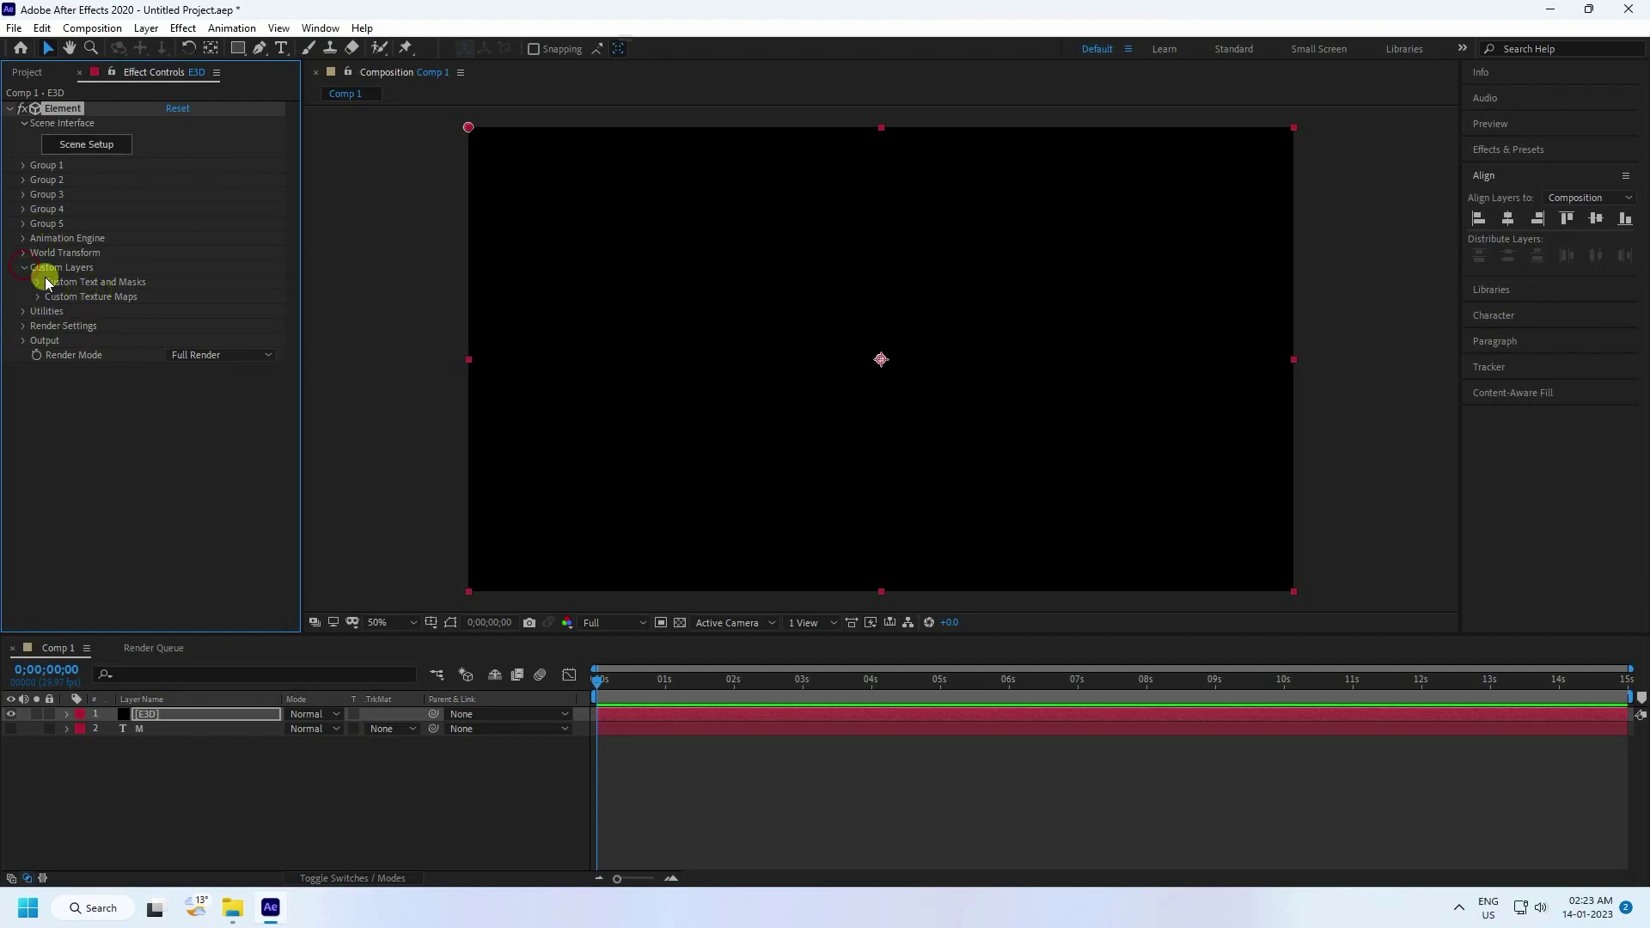
pyautogui.click(38, 281)
pyautogui.click(191, 296)
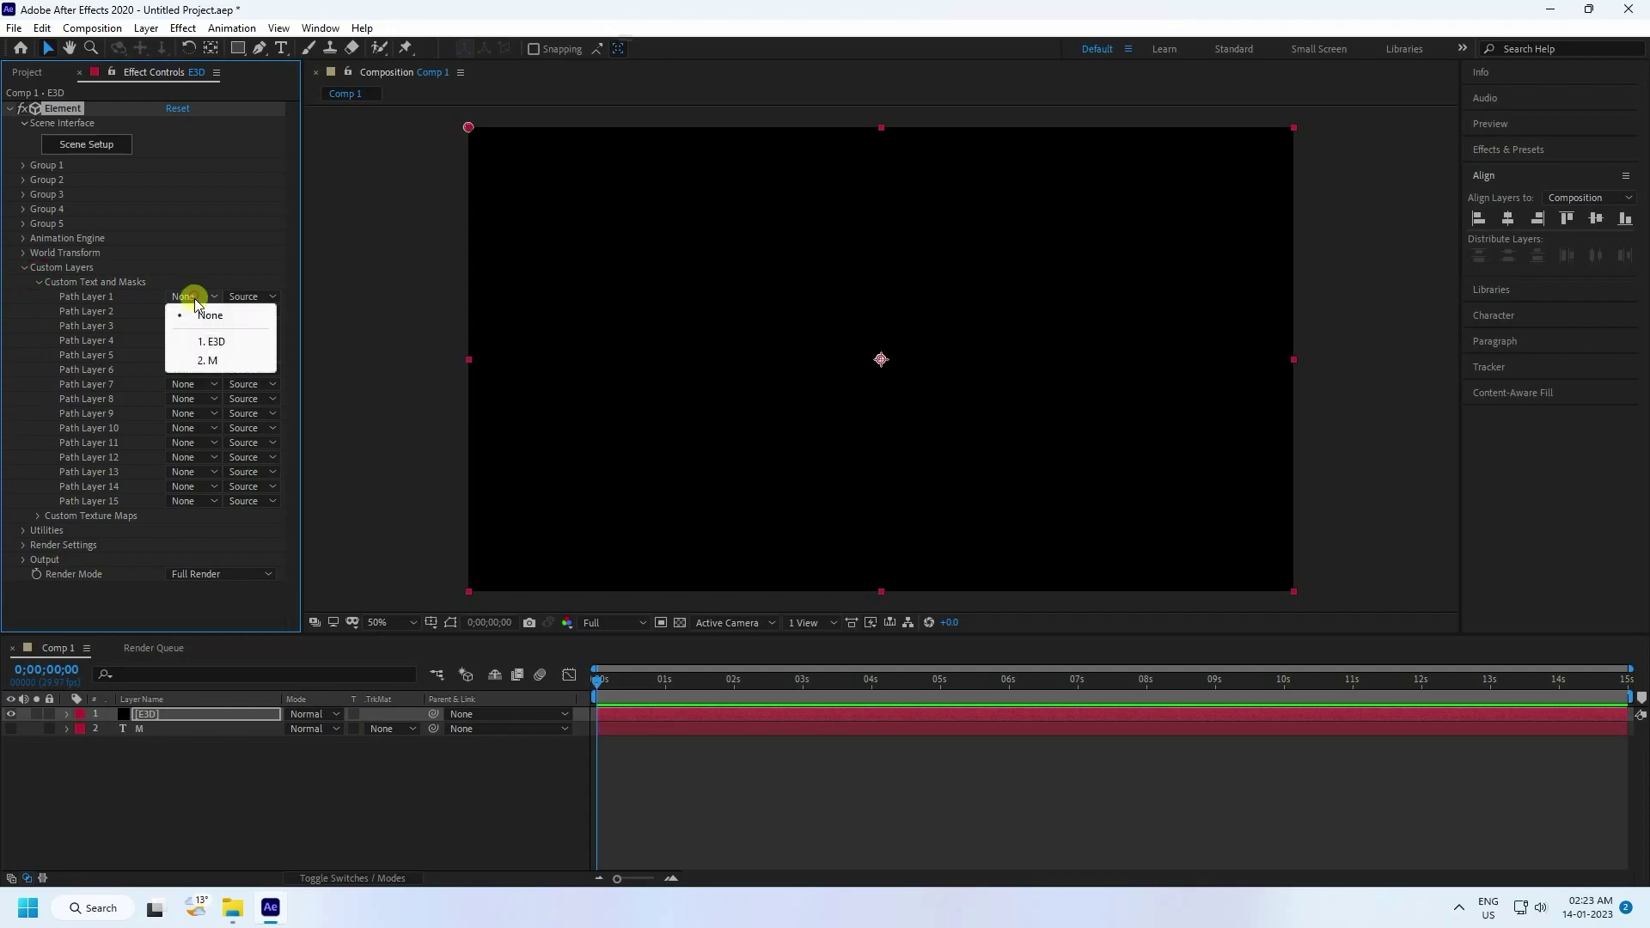
pyautogui.click(203, 361)
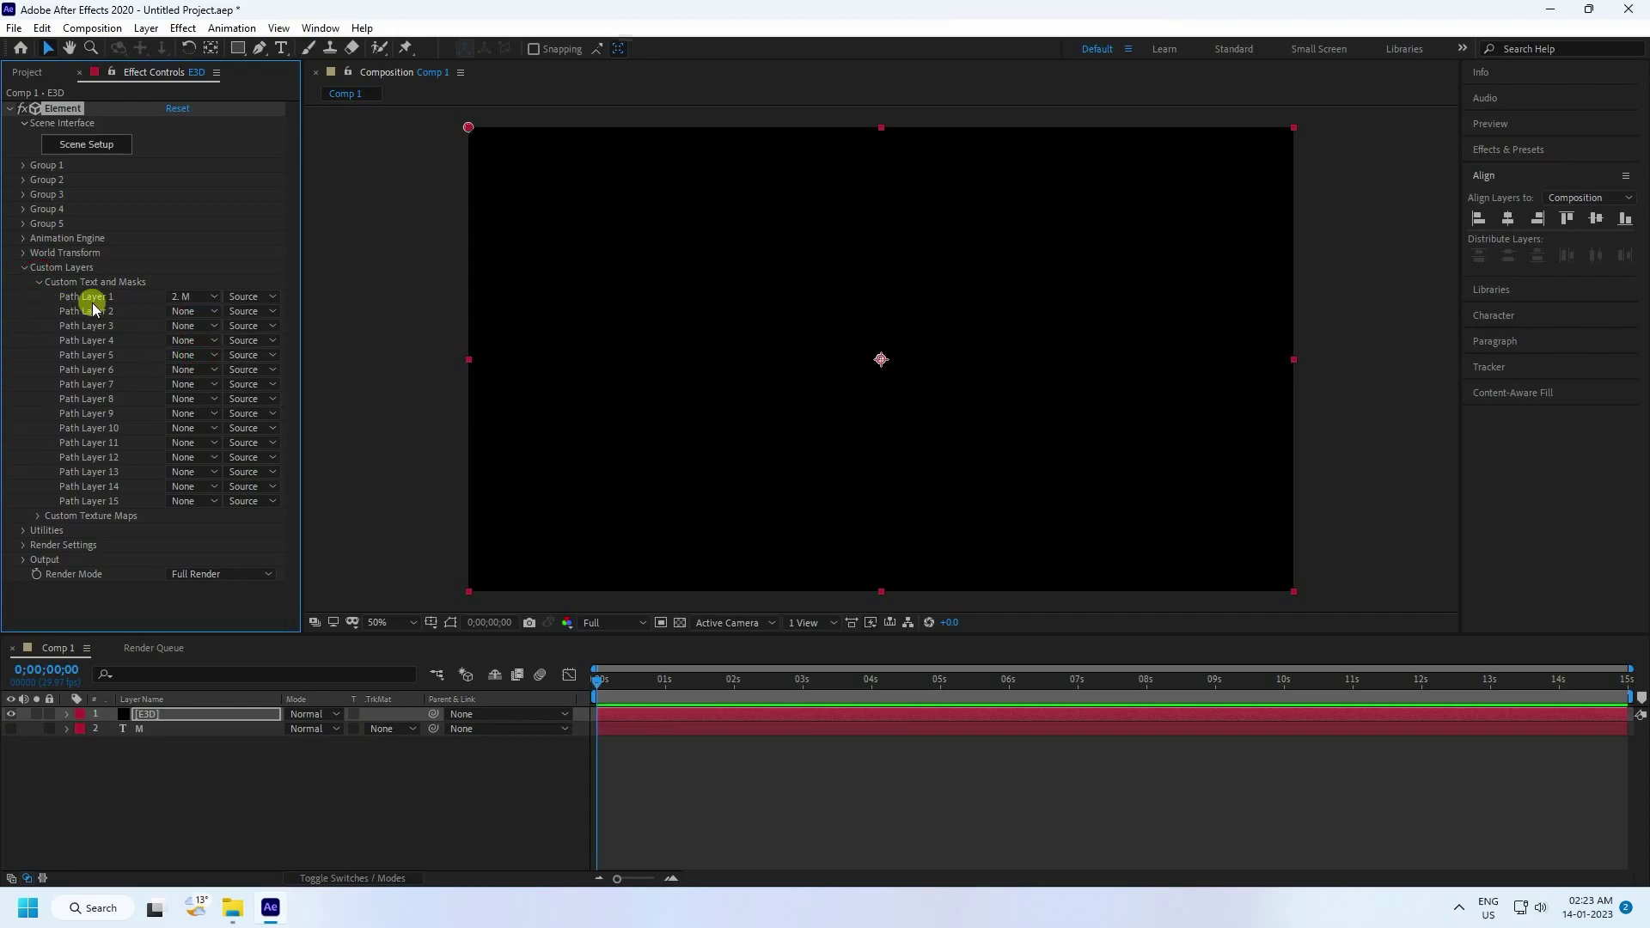
pyautogui.click(39, 282)
pyautogui.click(23, 267)
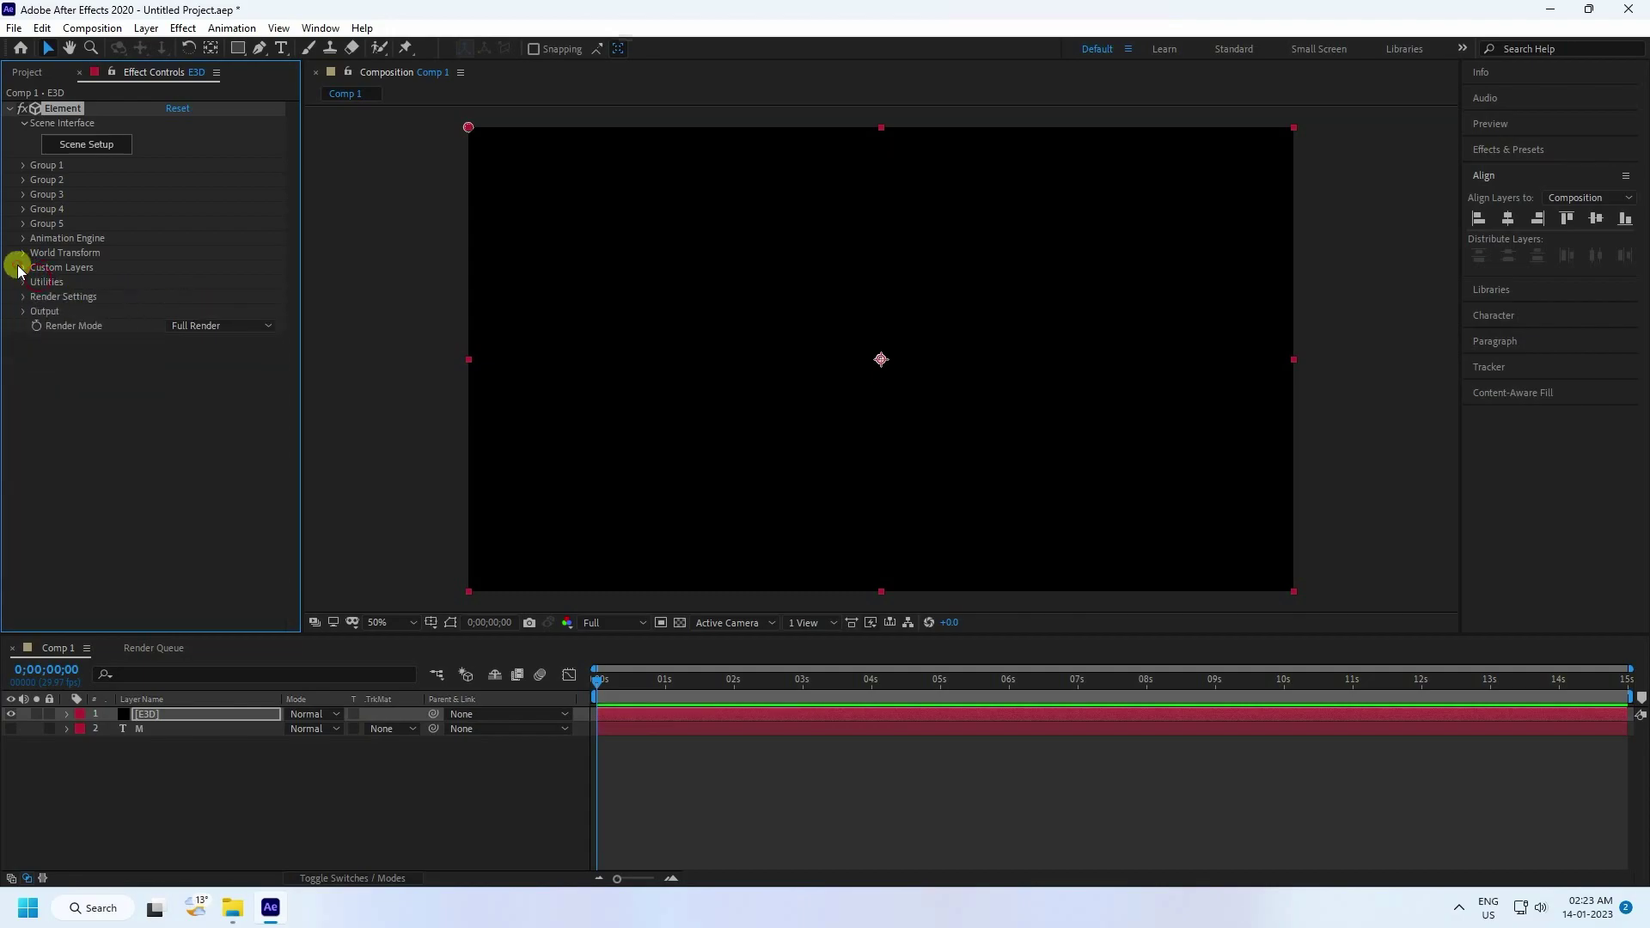
# Open Element's Scene Setup and extrude the M into a 3D model
pyautogui.click(86, 143)
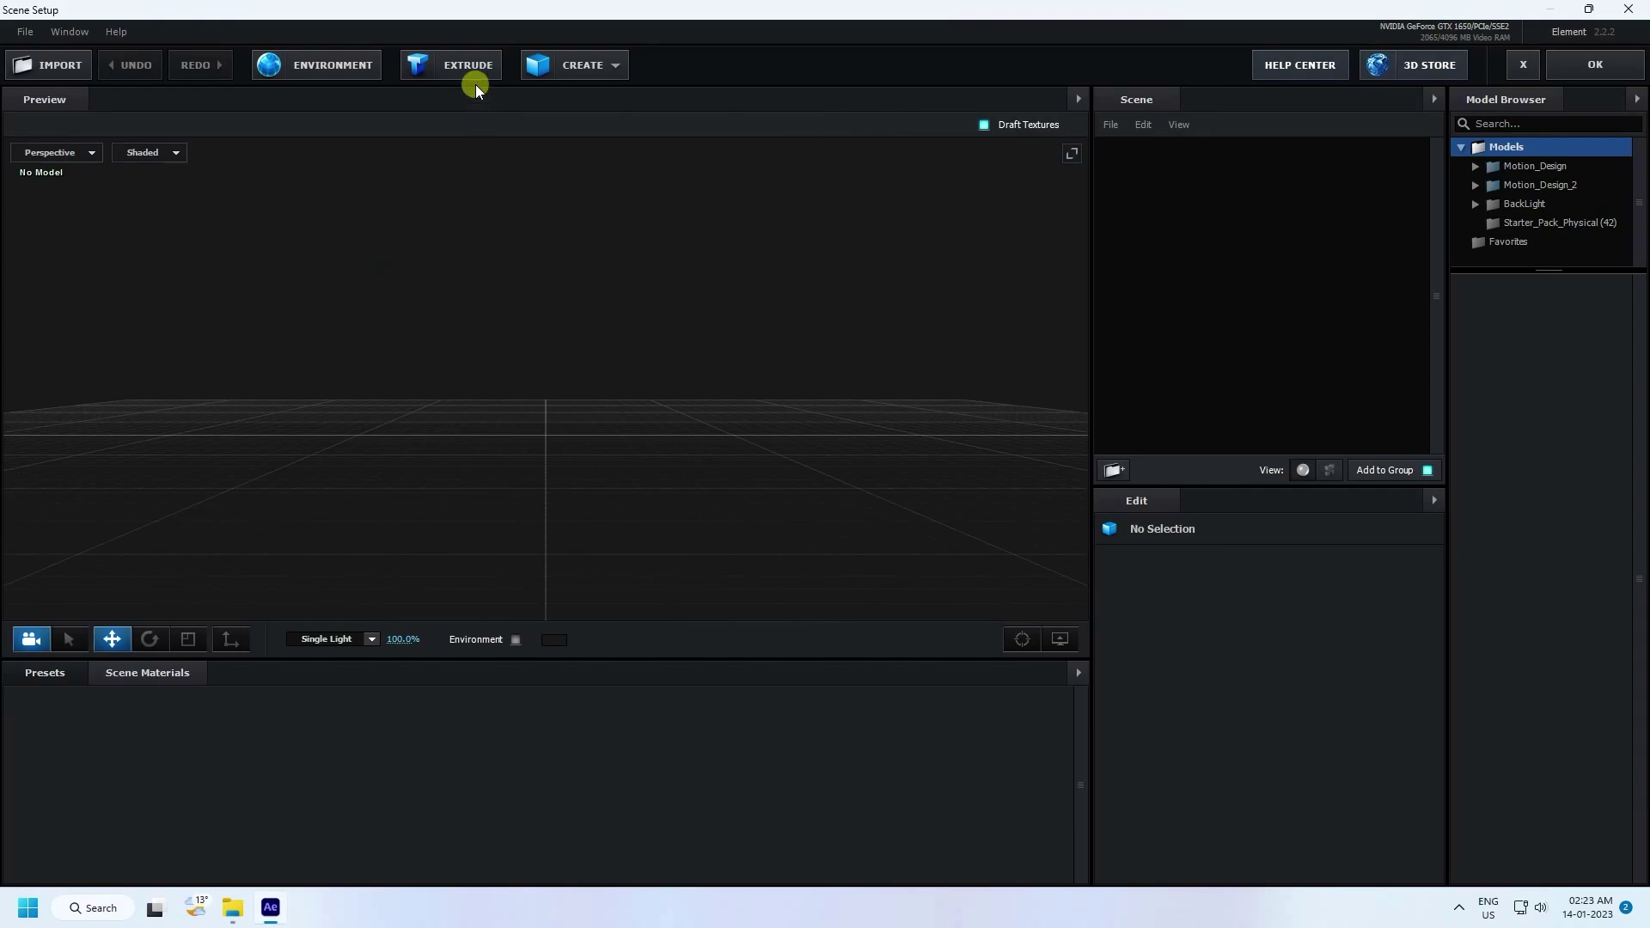
pyautogui.click(457, 66)
pyautogui.moveTo(489, 277); pyautogui.dragTo(913, 571)
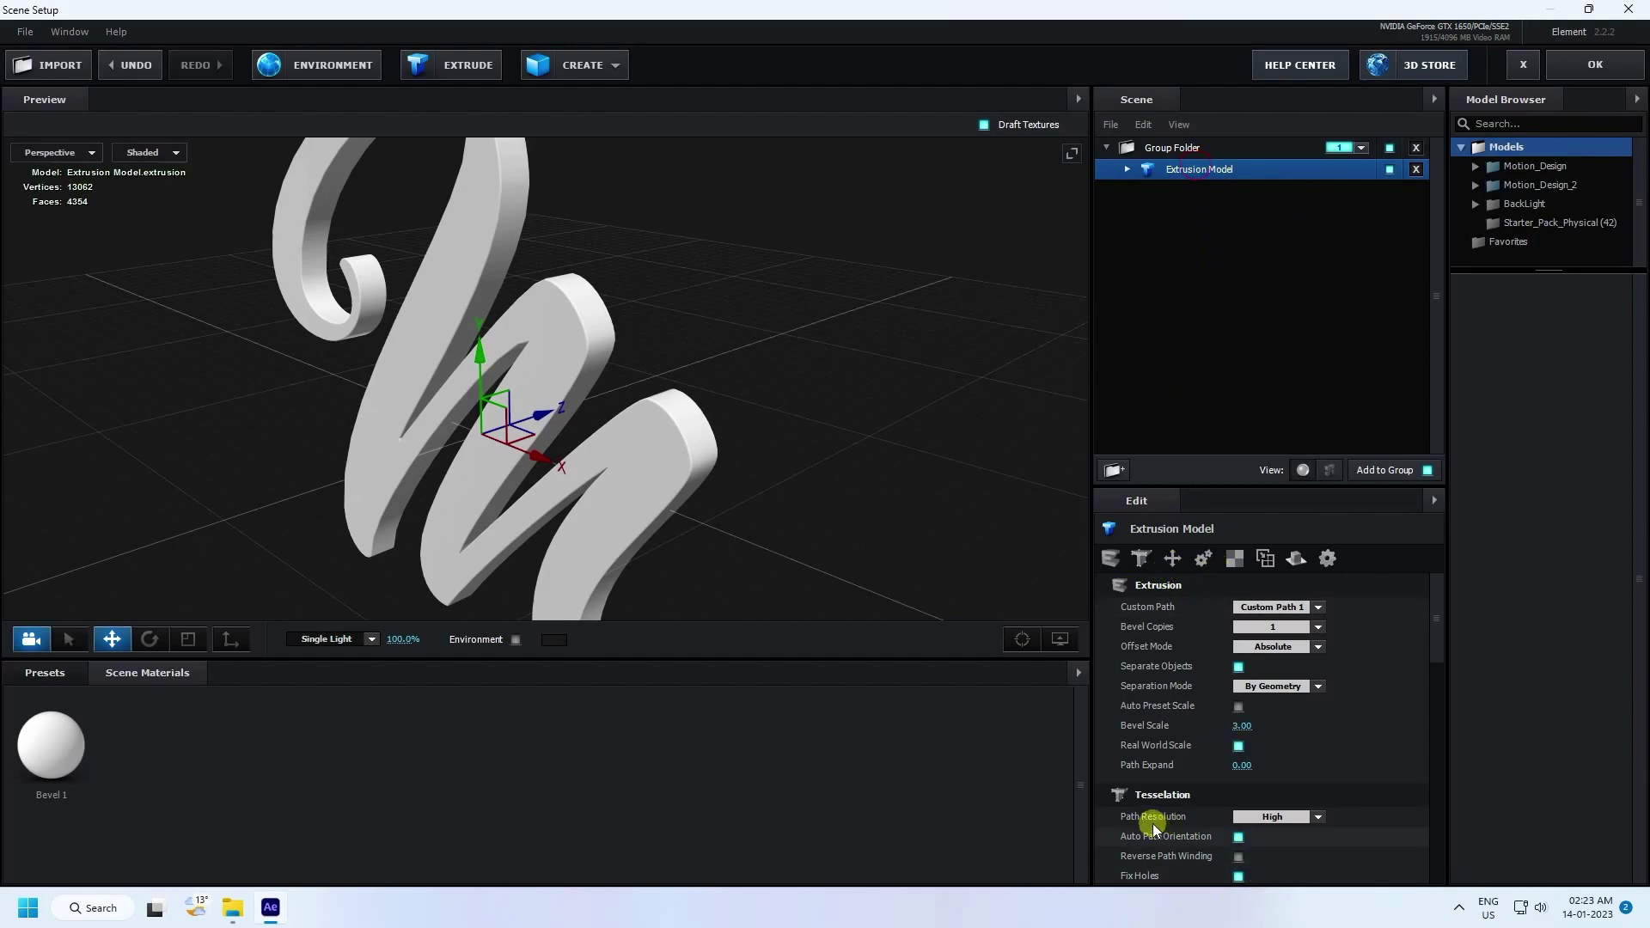
# Set the extrusion model's path resolution to Extreme and view the smoothed M from another angle
pyautogui.scroll(-2, 1131, 778)
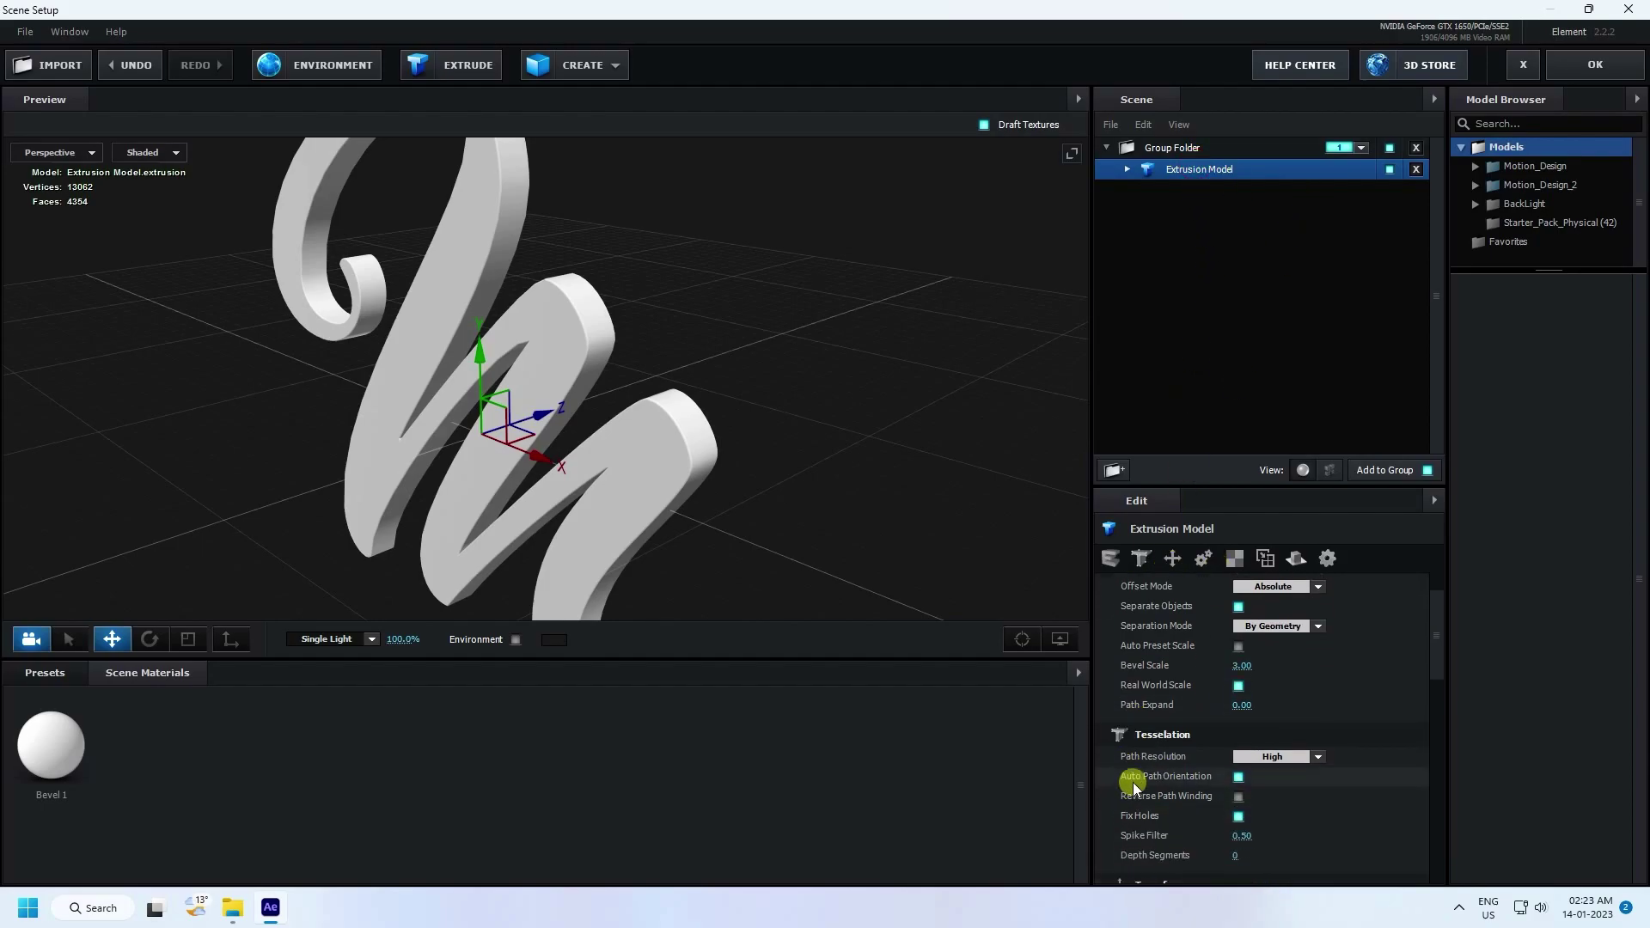
pyautogui.click(1318, 756)
pyautogui.click(1273, 837)
pyautogui.moveTo(603, 368)
pyautogui.mouseDown()
pyautogui.moveTo(618, 424)
pyautogui.moveTo(598, 375)
pyautogui.mouseUp()
pyautogui.moveTo(772, 487); pyautogui.dragTo(801, 517)
# Set the extrusion model's bevel copies to 2
pyautogui.scroll(2, 1354, 712)
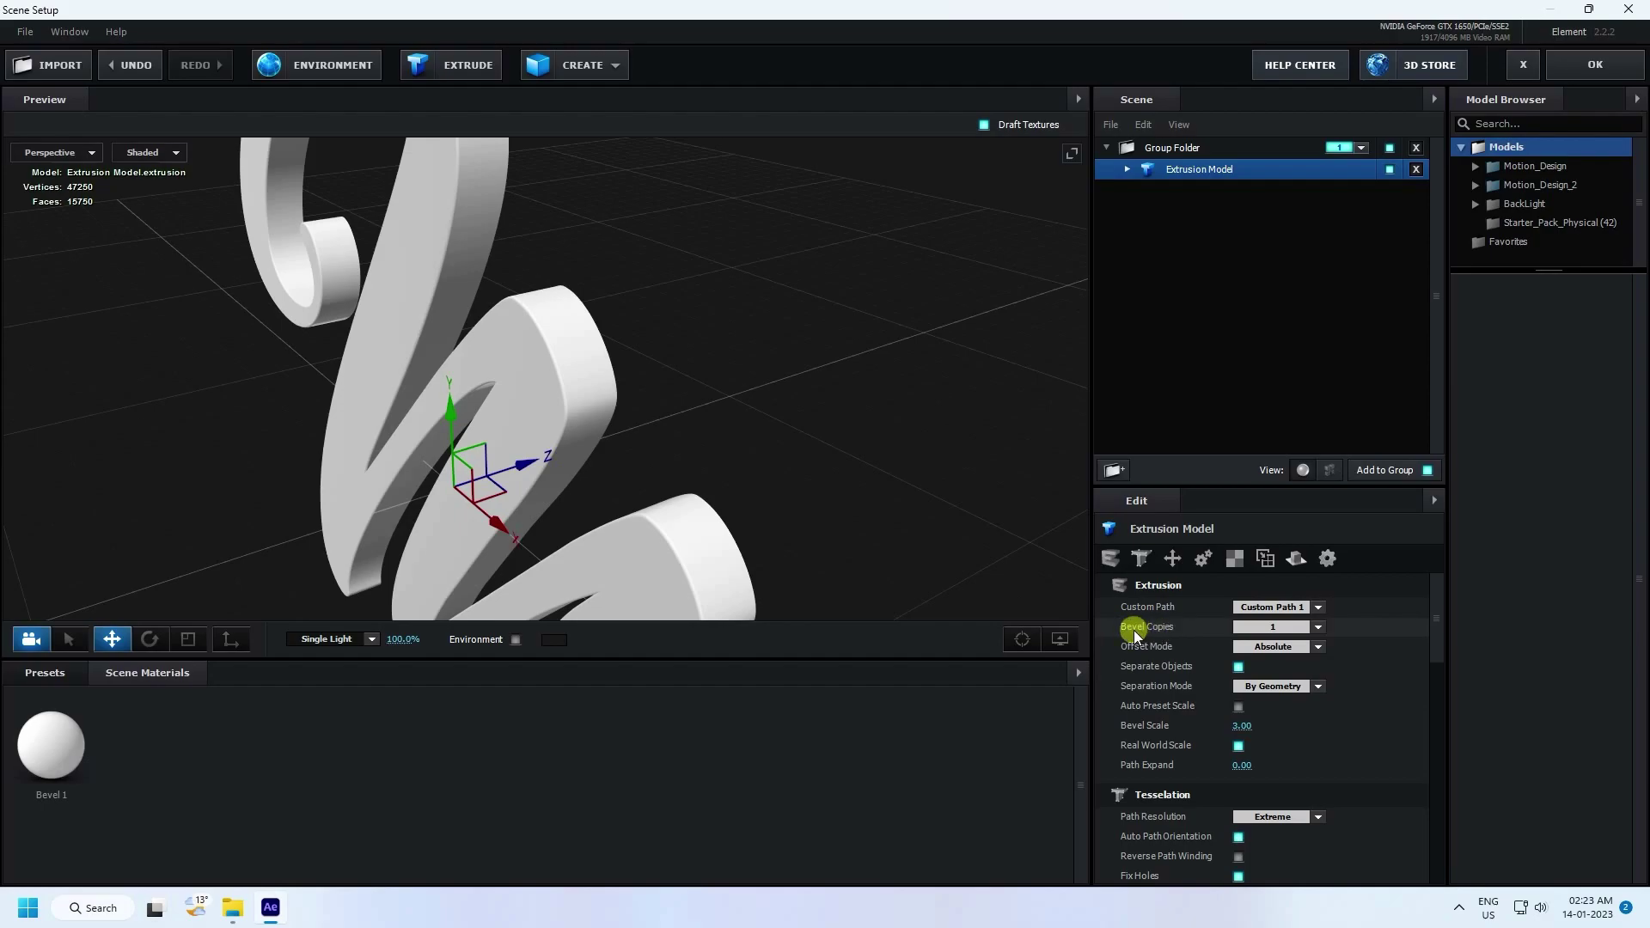
pyautogui.click(1308, 629)
pyautogui.click(1281, 659)
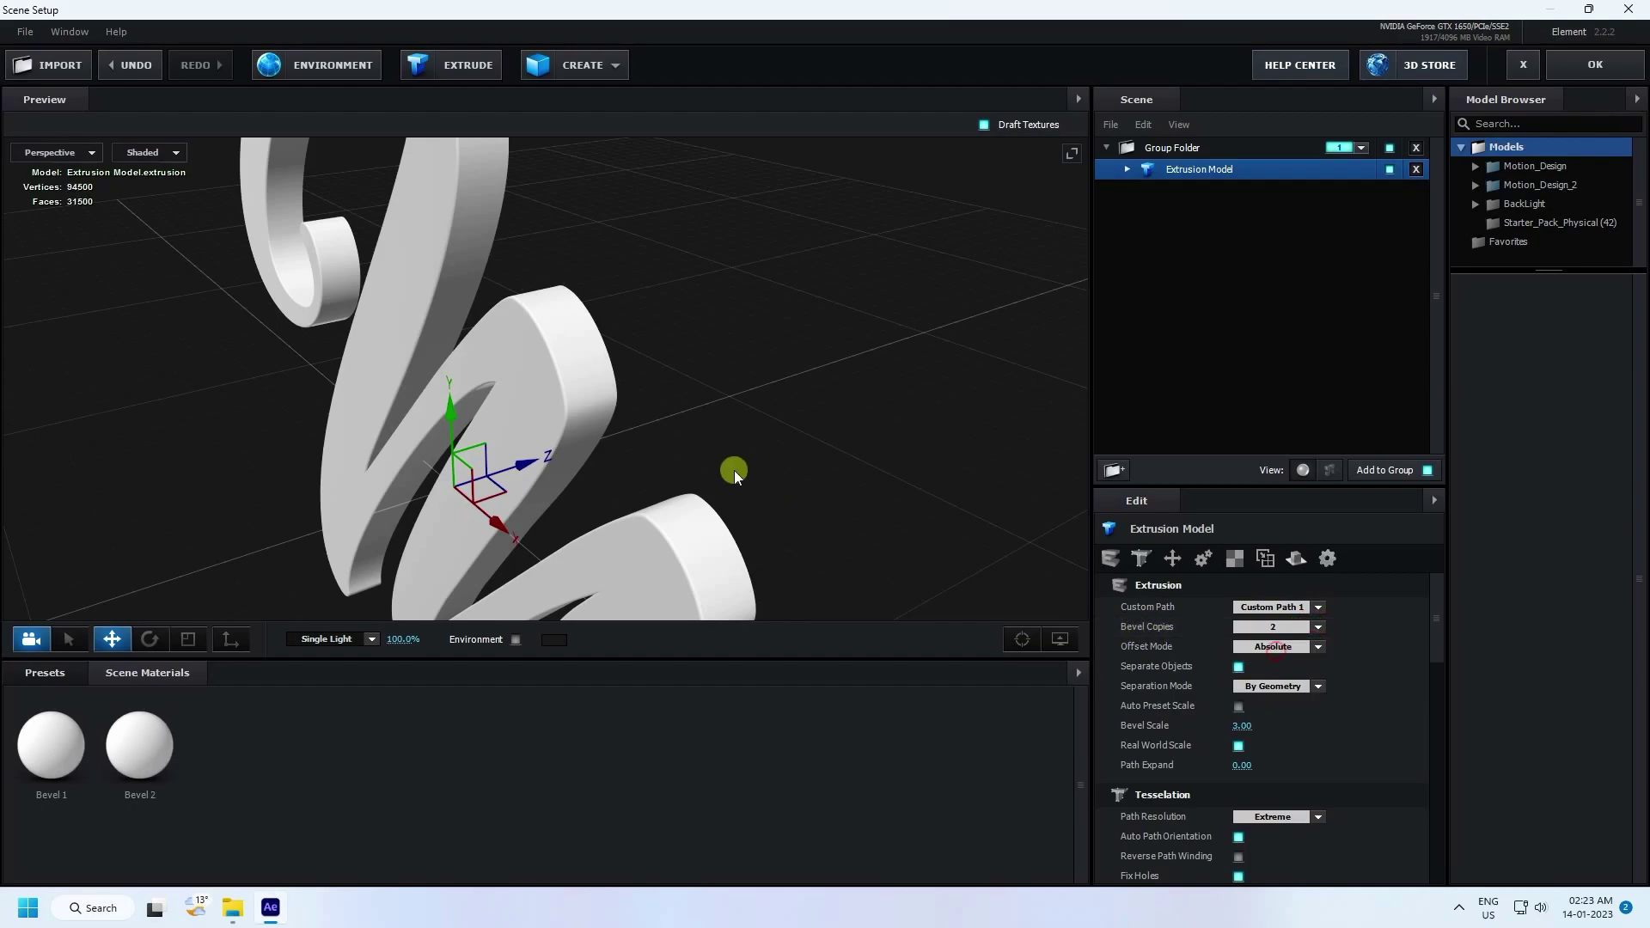
pyautogui.click(24, 750)
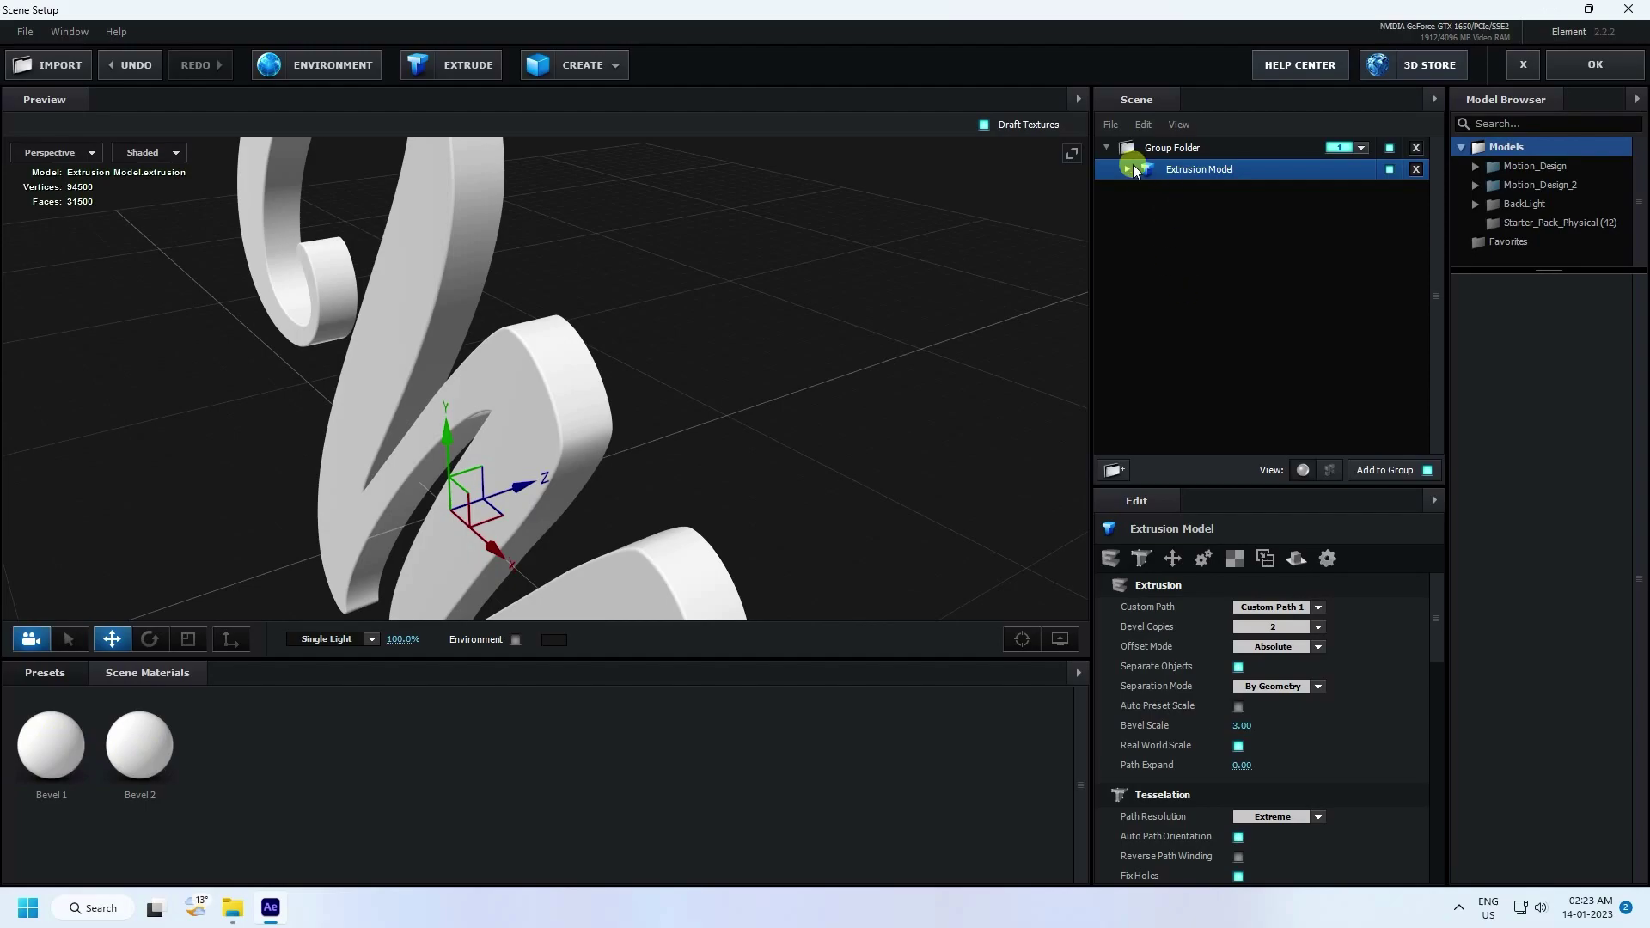
# Apply the physical Chrome material to Bevel 1 and Bright_Light to Bevel 2, and return to the scene materials
pyautogui.click(43, 674)
pyautogui.click(72, 772)
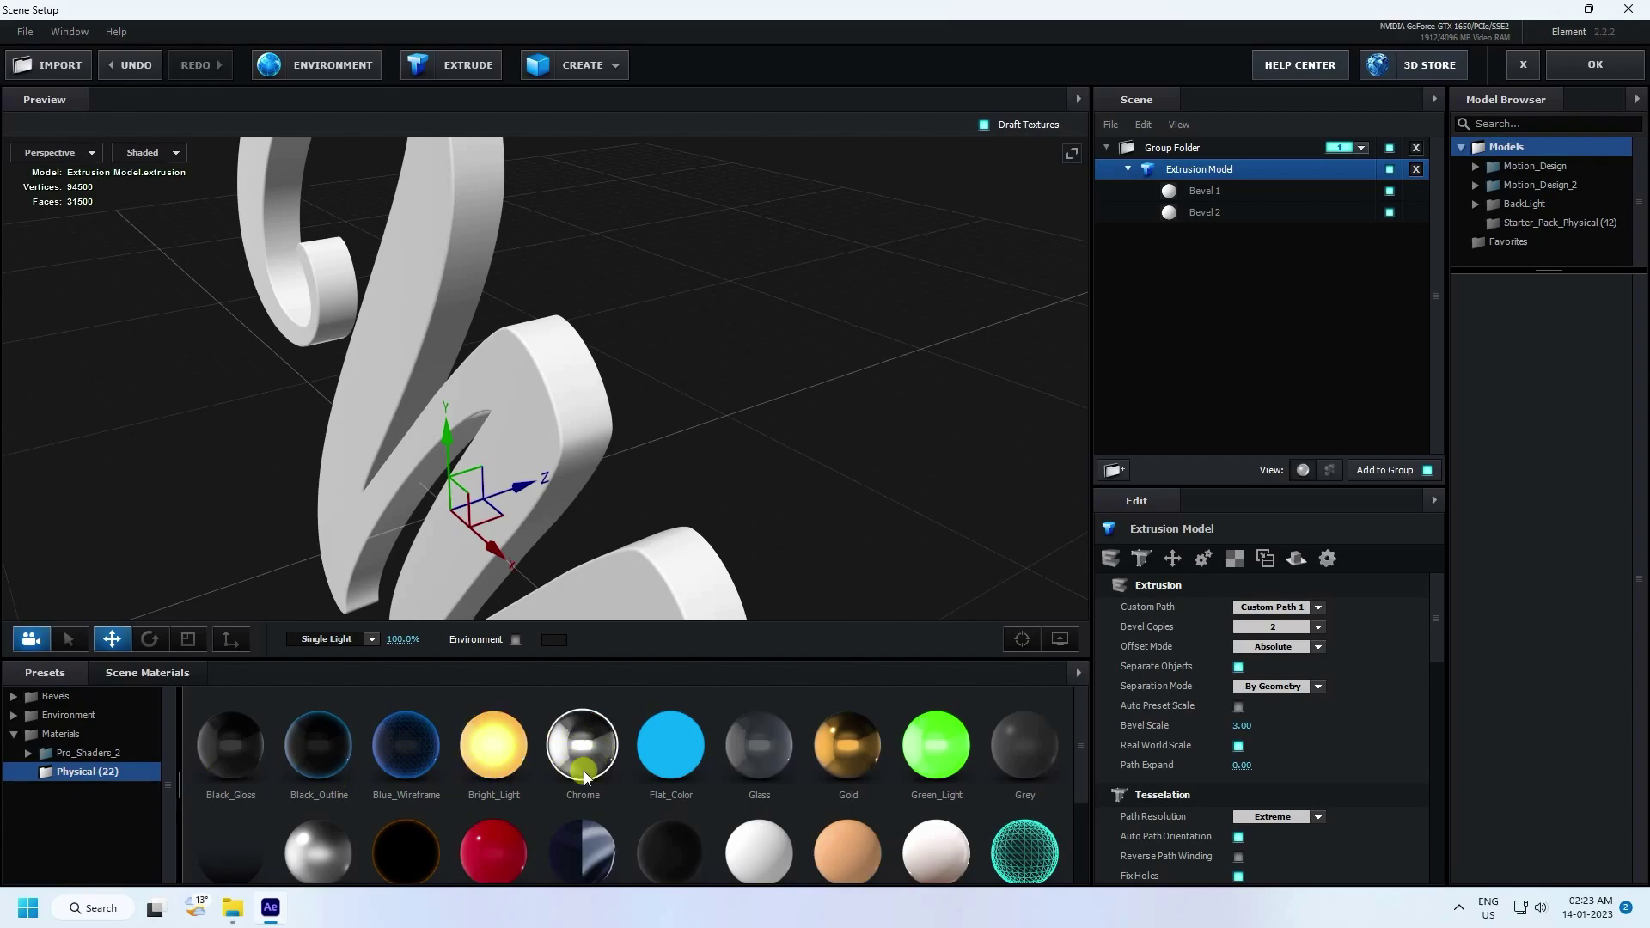
pyautogui.moveTo(586, 754); pyautogui.dragTo(1212, 189)
pyautogui.click(458, 770)
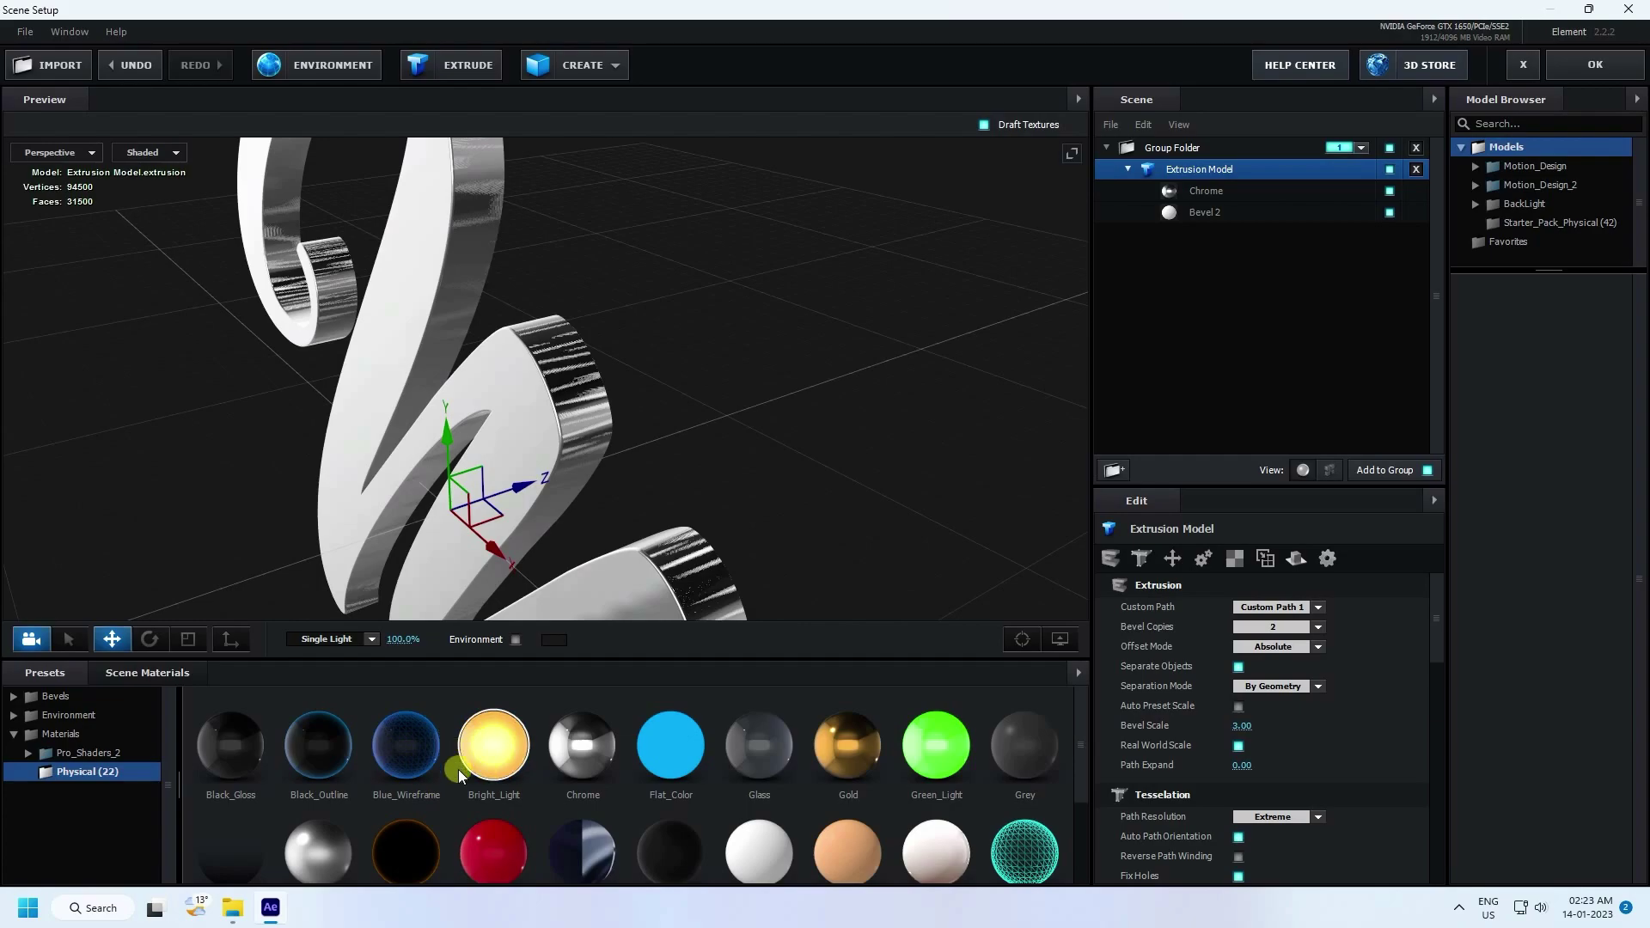
pyautogui.moveTo(471, 777); pyautogui.dragTo(1210, 213)
pyautogui.moveTo(868, 428); pyautogui.dragTo(276, 659)
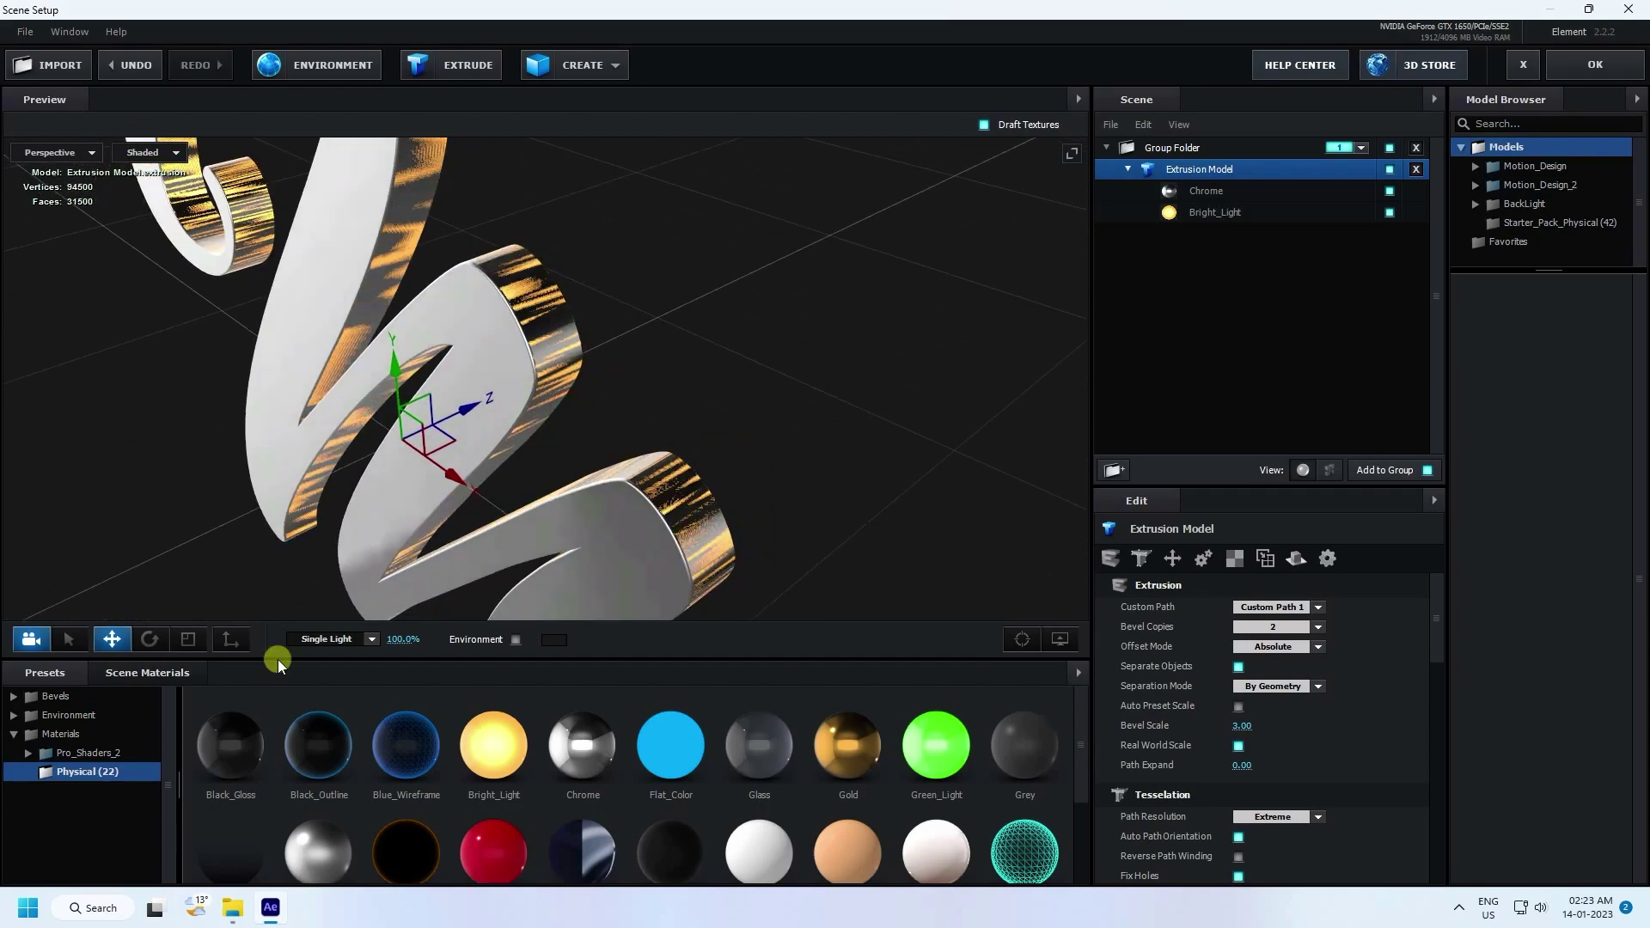
pyautogui.click(160, 681)
pyautogui.moveTo(585, 404)
pyautogui.mouseDown()
pyautogui.moveTo(606, 391)
pyautogui.moveTo(586, 402)
pyautogui.mouseUp()
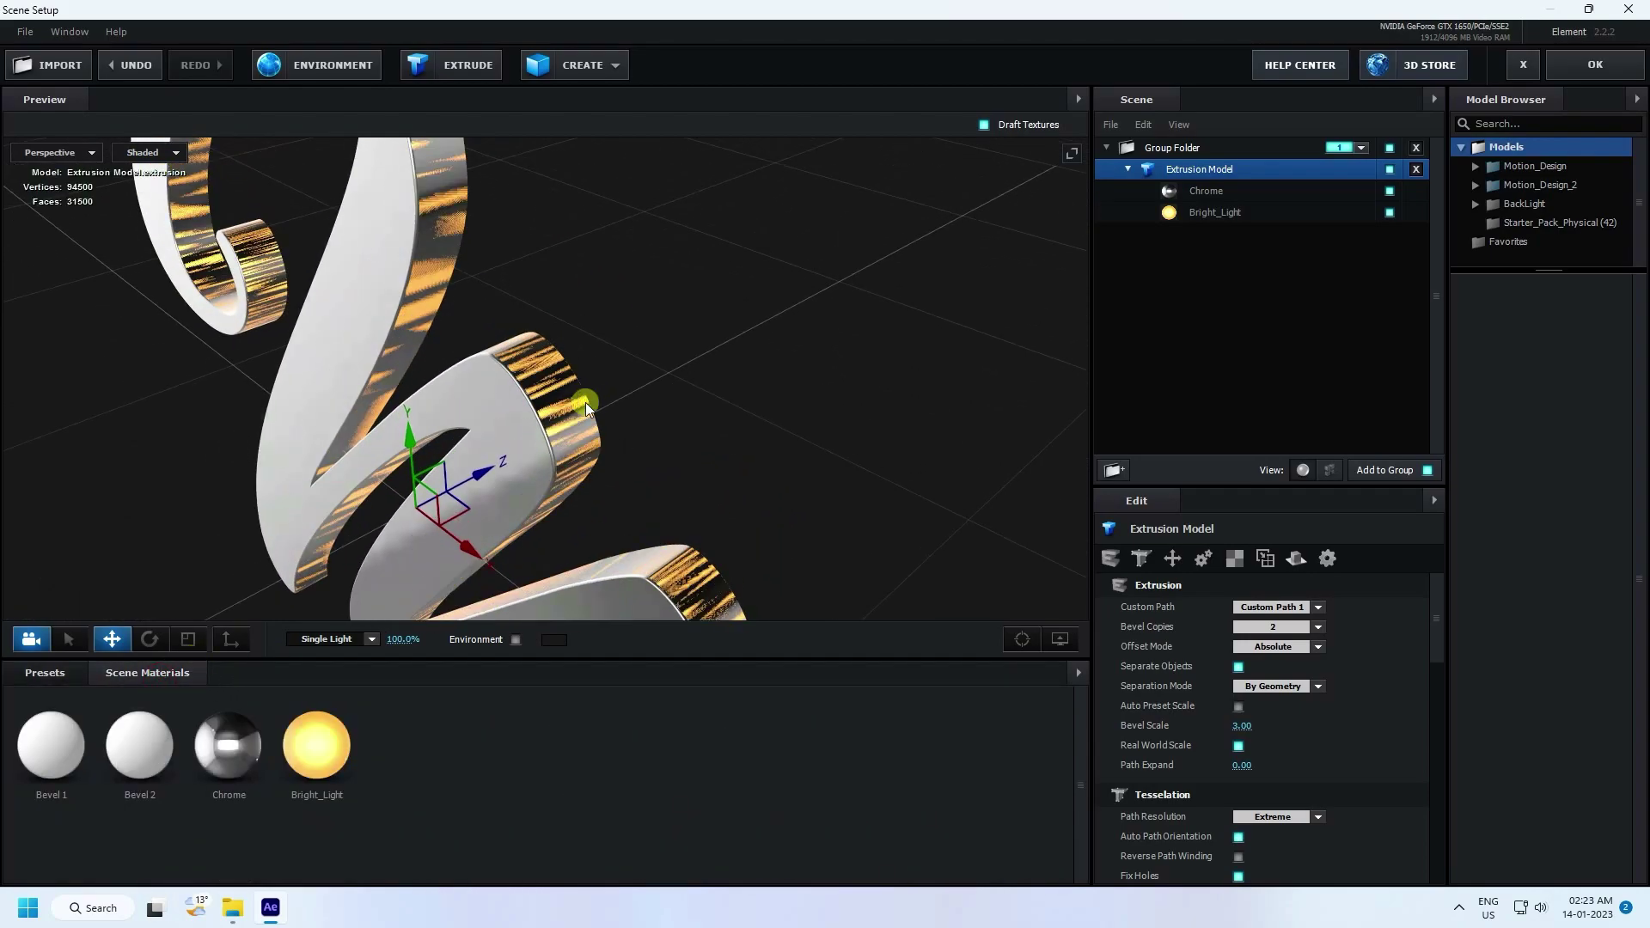
# Set the Bright_Light bevel's Z Offset to -1 and its Expand Edges to -1
pyautogui.click(1201, 211)
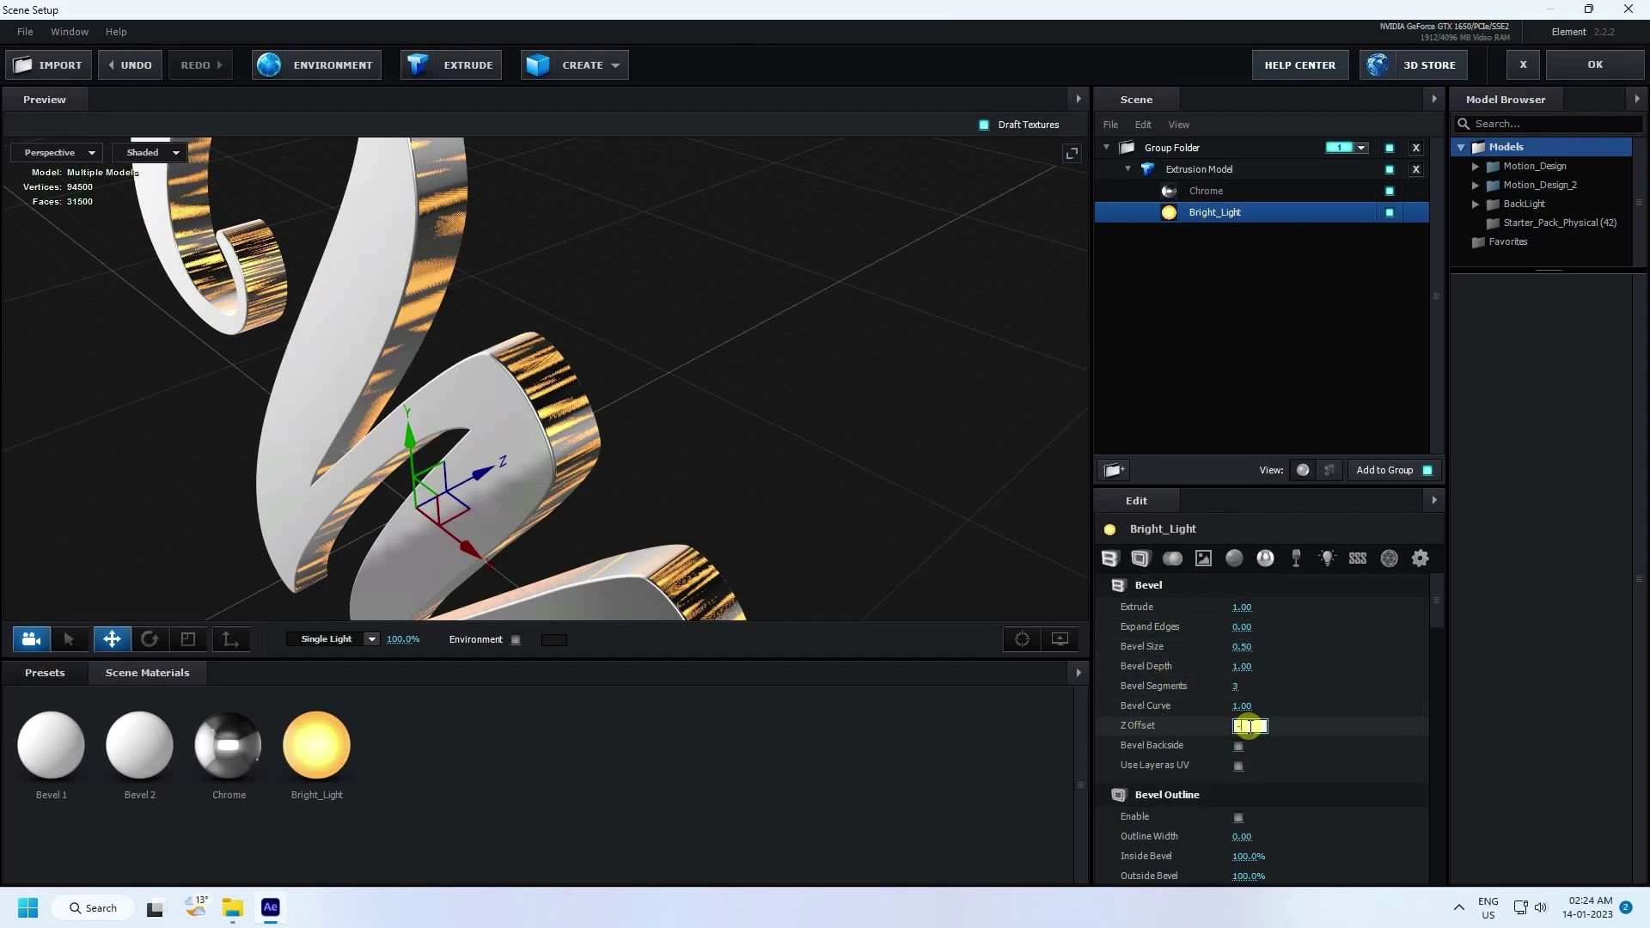
pyautogui.press('Return')
pyautogui.moveTo(740, 517); pyautogui.dragTo(915, 581)
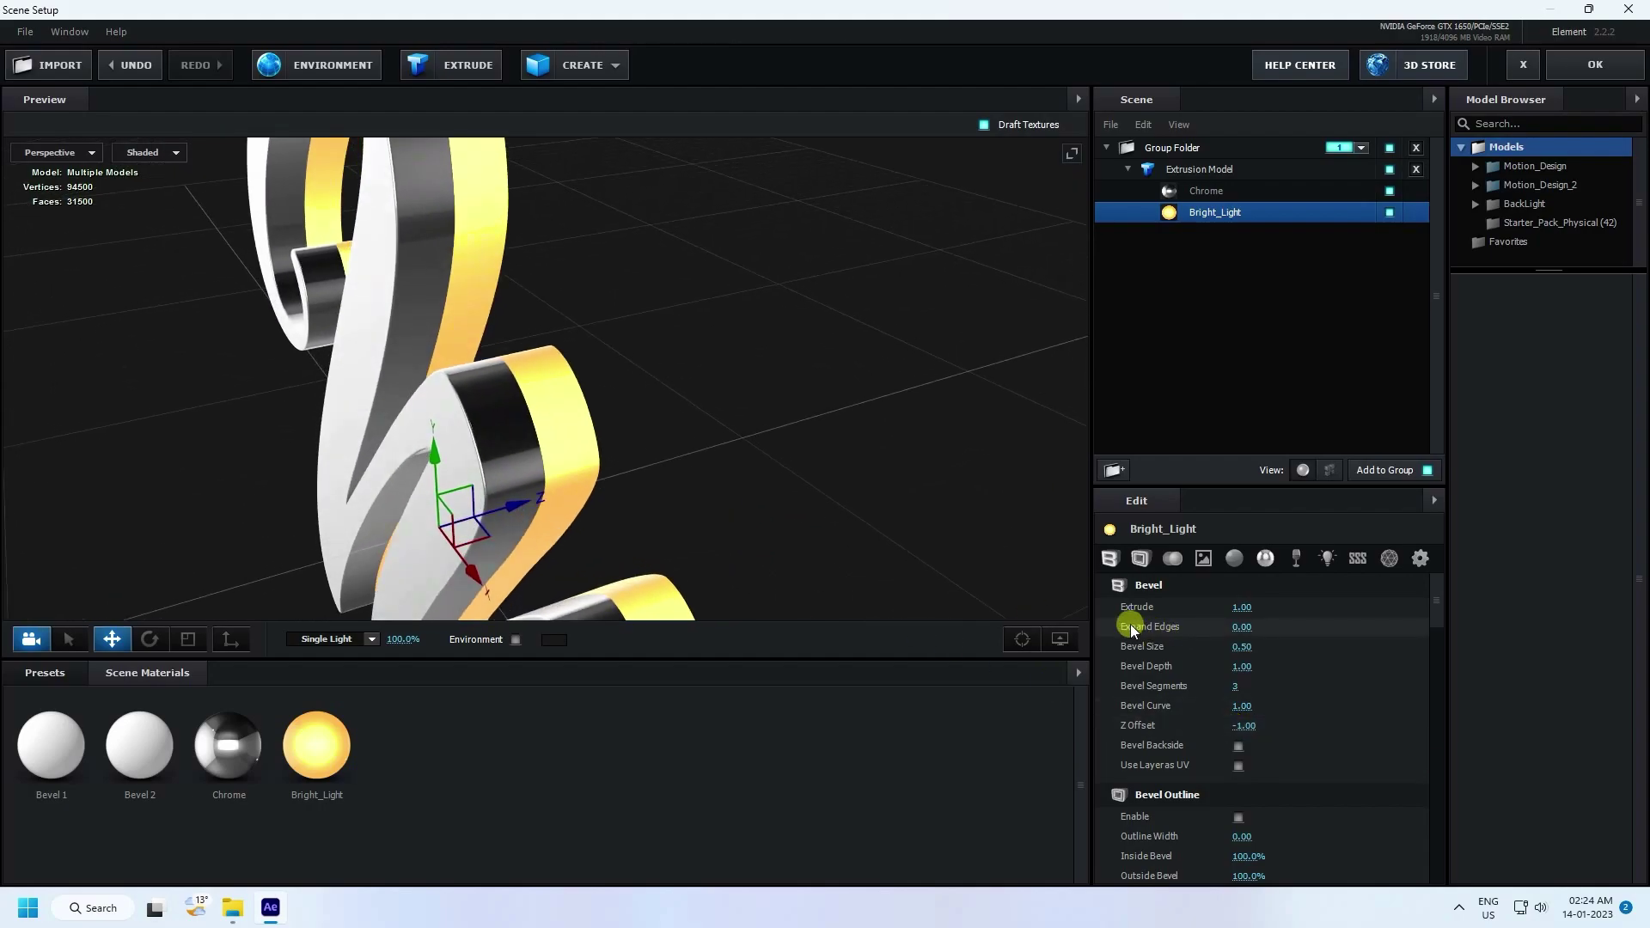
pyautogui.click(1240, 626)
pyautogui.write('-1')
pyautogui.press('Return')
pyautogui.moveTo(516, 378); pyautogui.dragTo(685, 353)
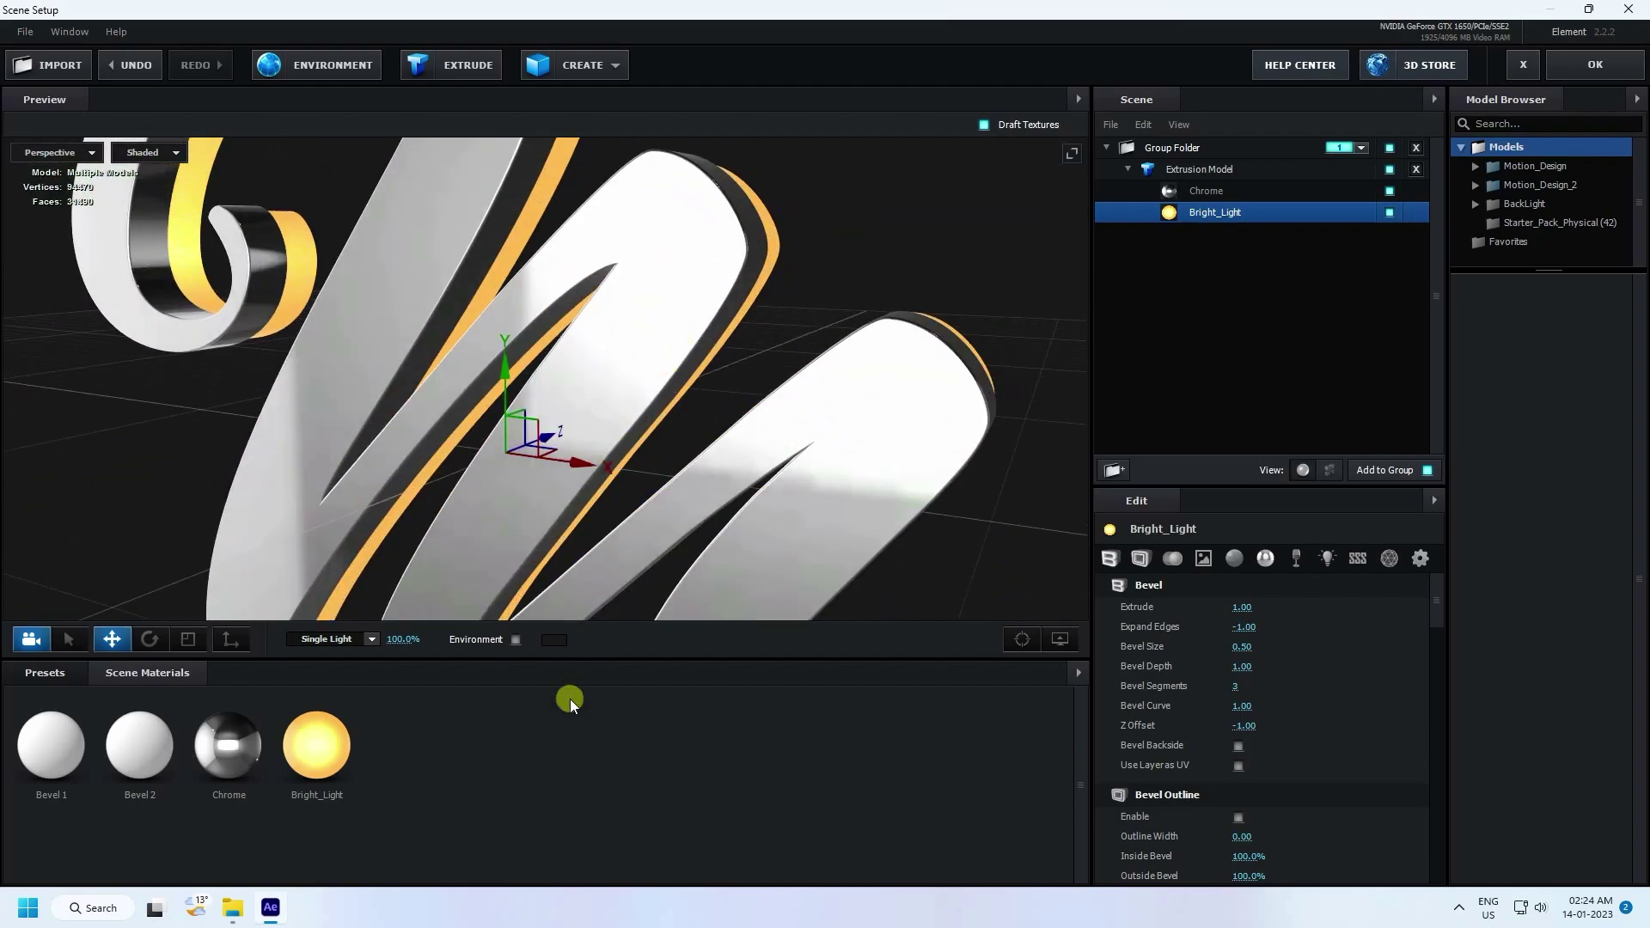
# Remove the unused Bevel 1 and Bevel 2 scene materials and open the Chrome material's settings
pyautogui.rightClick(544, 709)
pyautogui.click(588, 748)
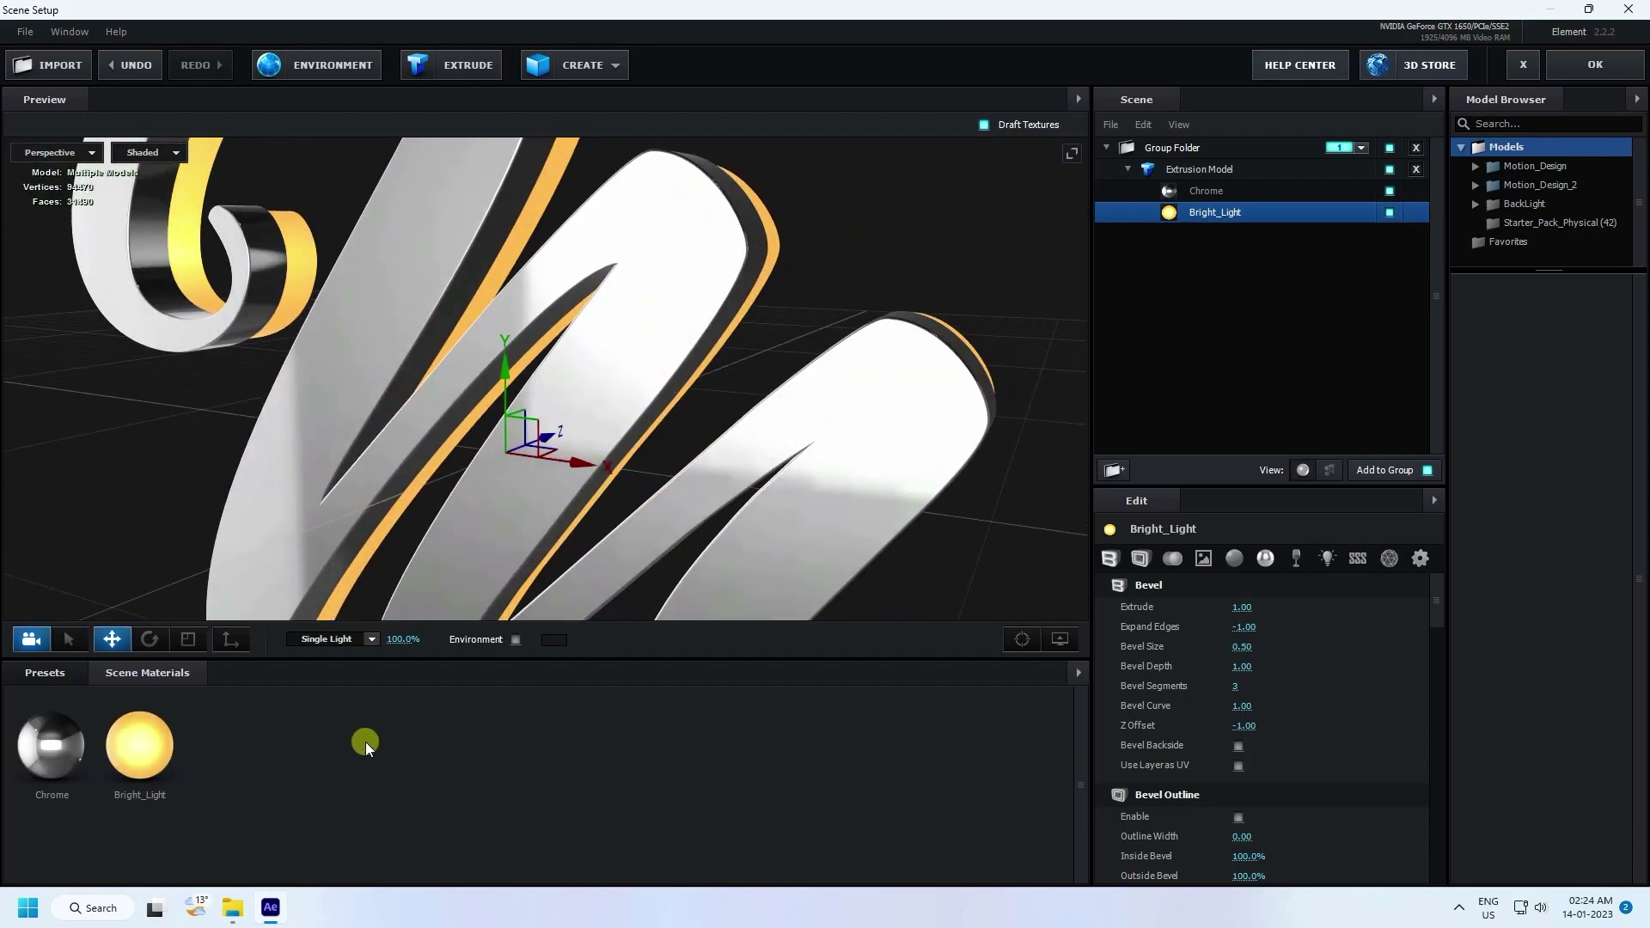
pyautogui.click(74, 759)
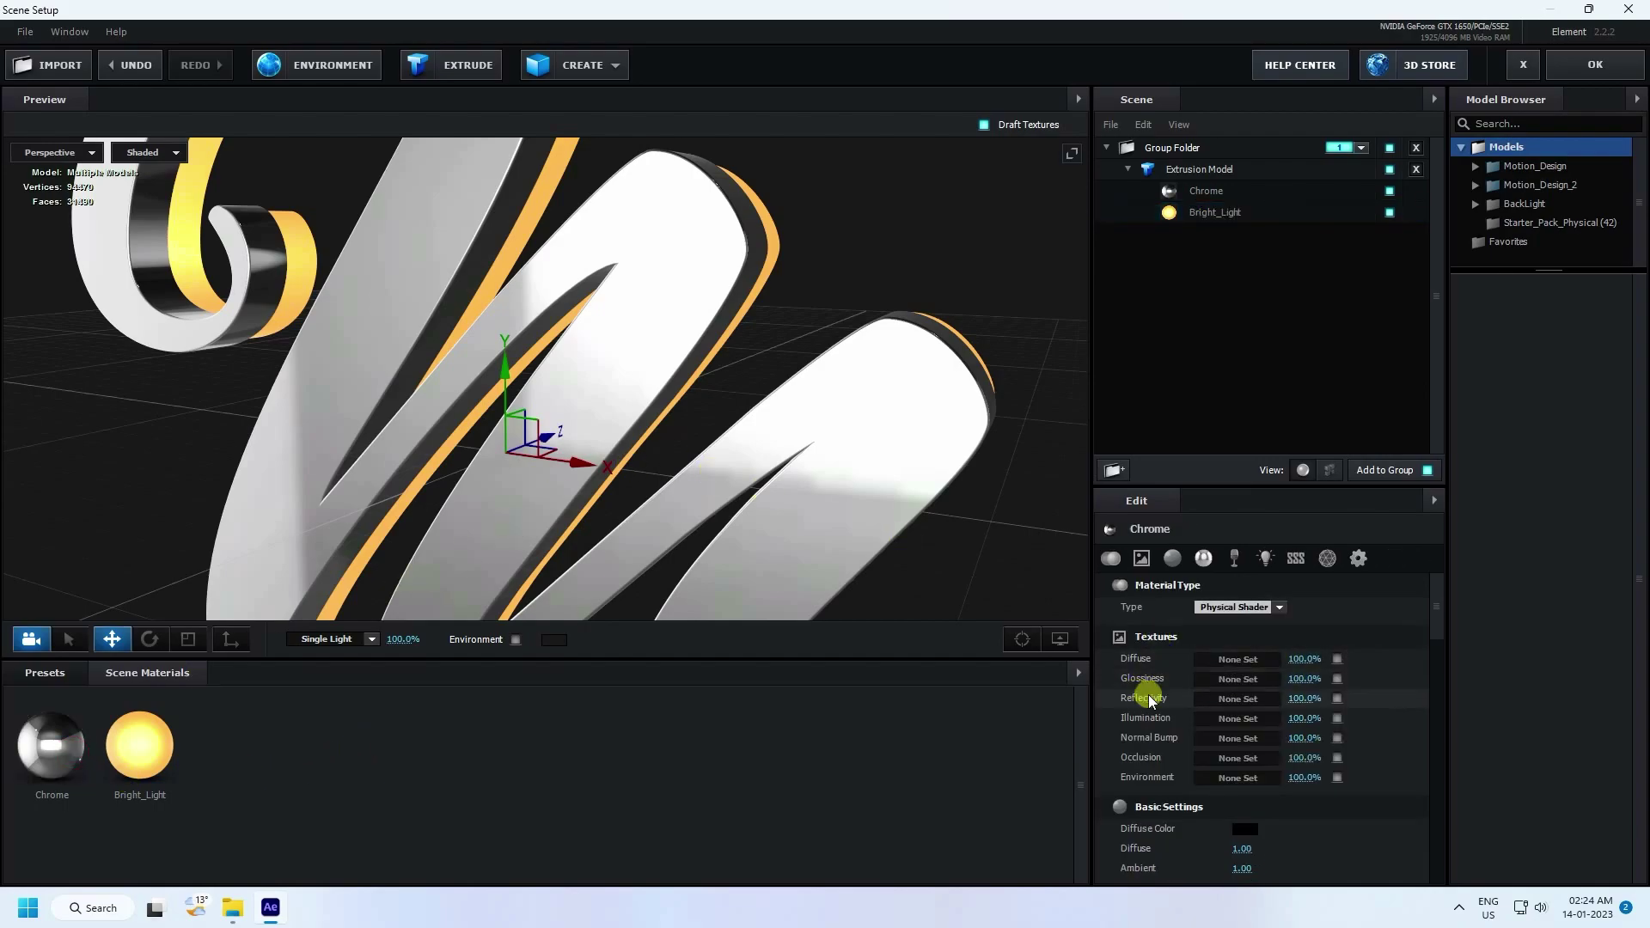
# Load the NormalMap (1) image from the M folder as the Chrome material's Normal Bump texture
pyautogui.click(234, 910)
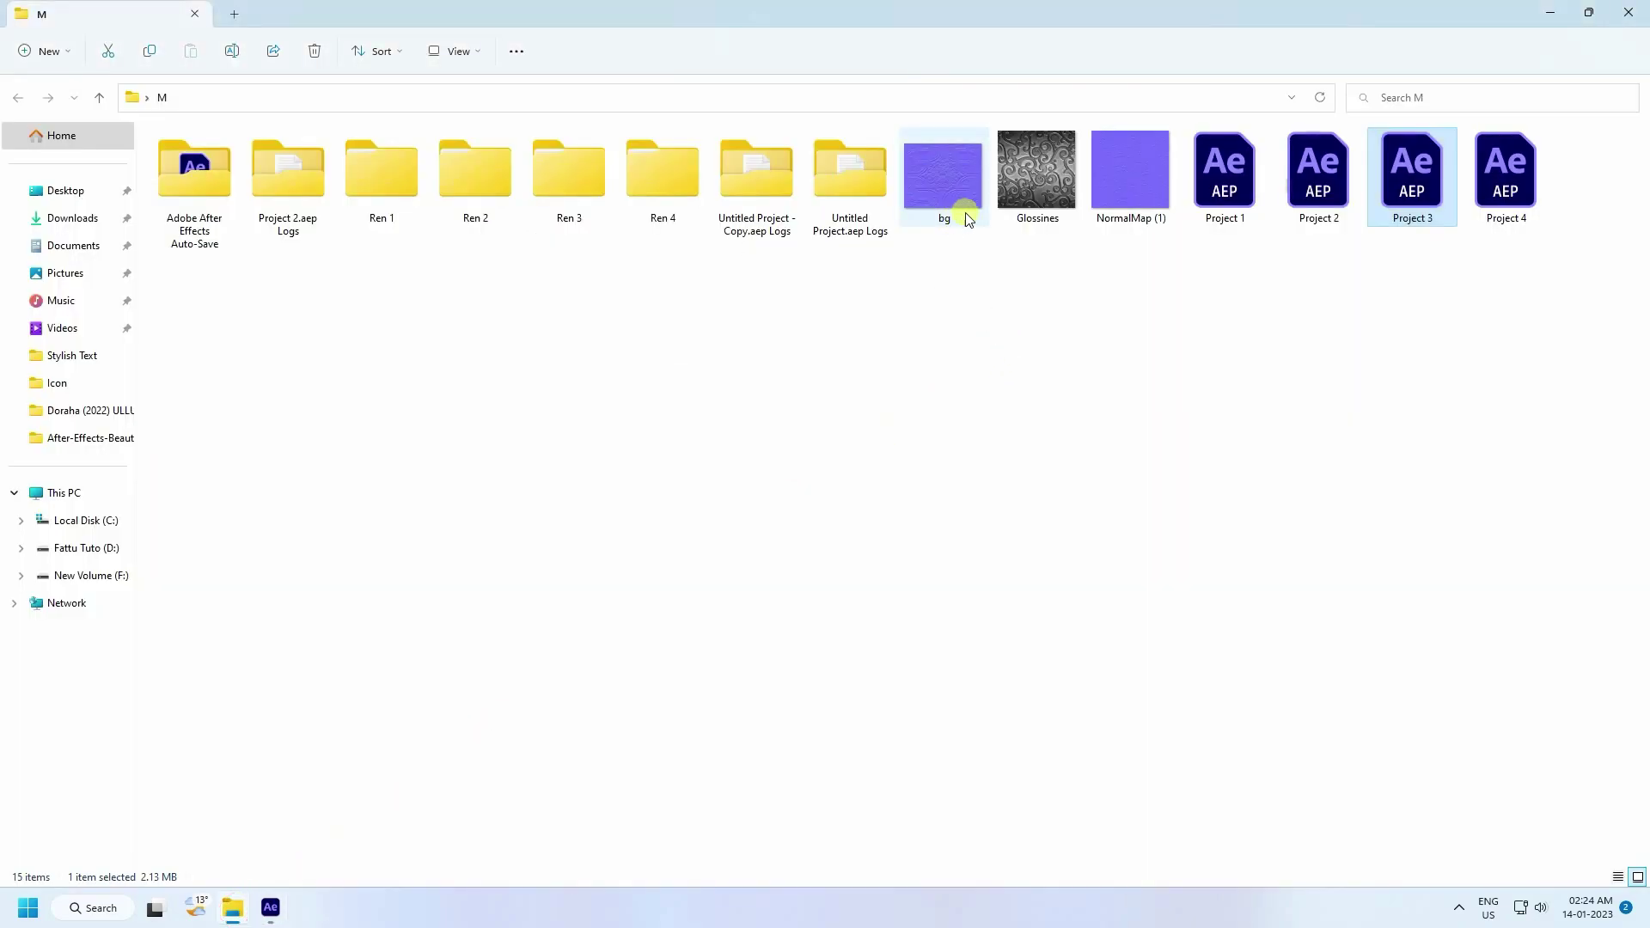
pyautogui.click(1159, 205)
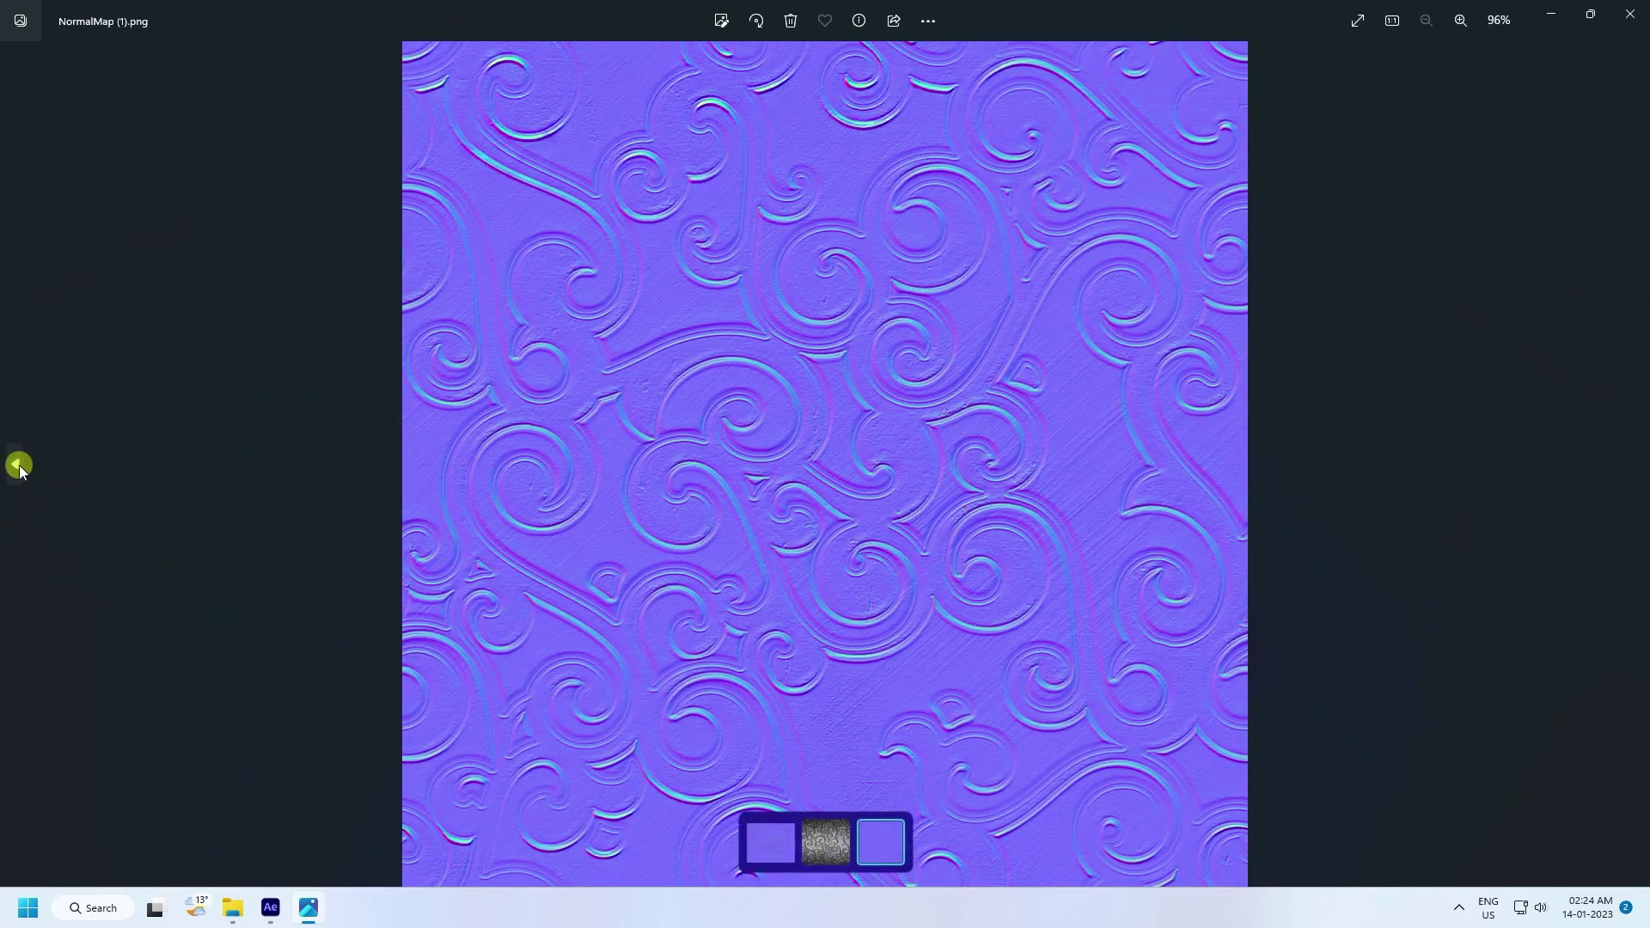
pyautogui.click(19, 465)
pyautogui.hotkey('alt', 'F4')
pyautogui.click(784, 633)
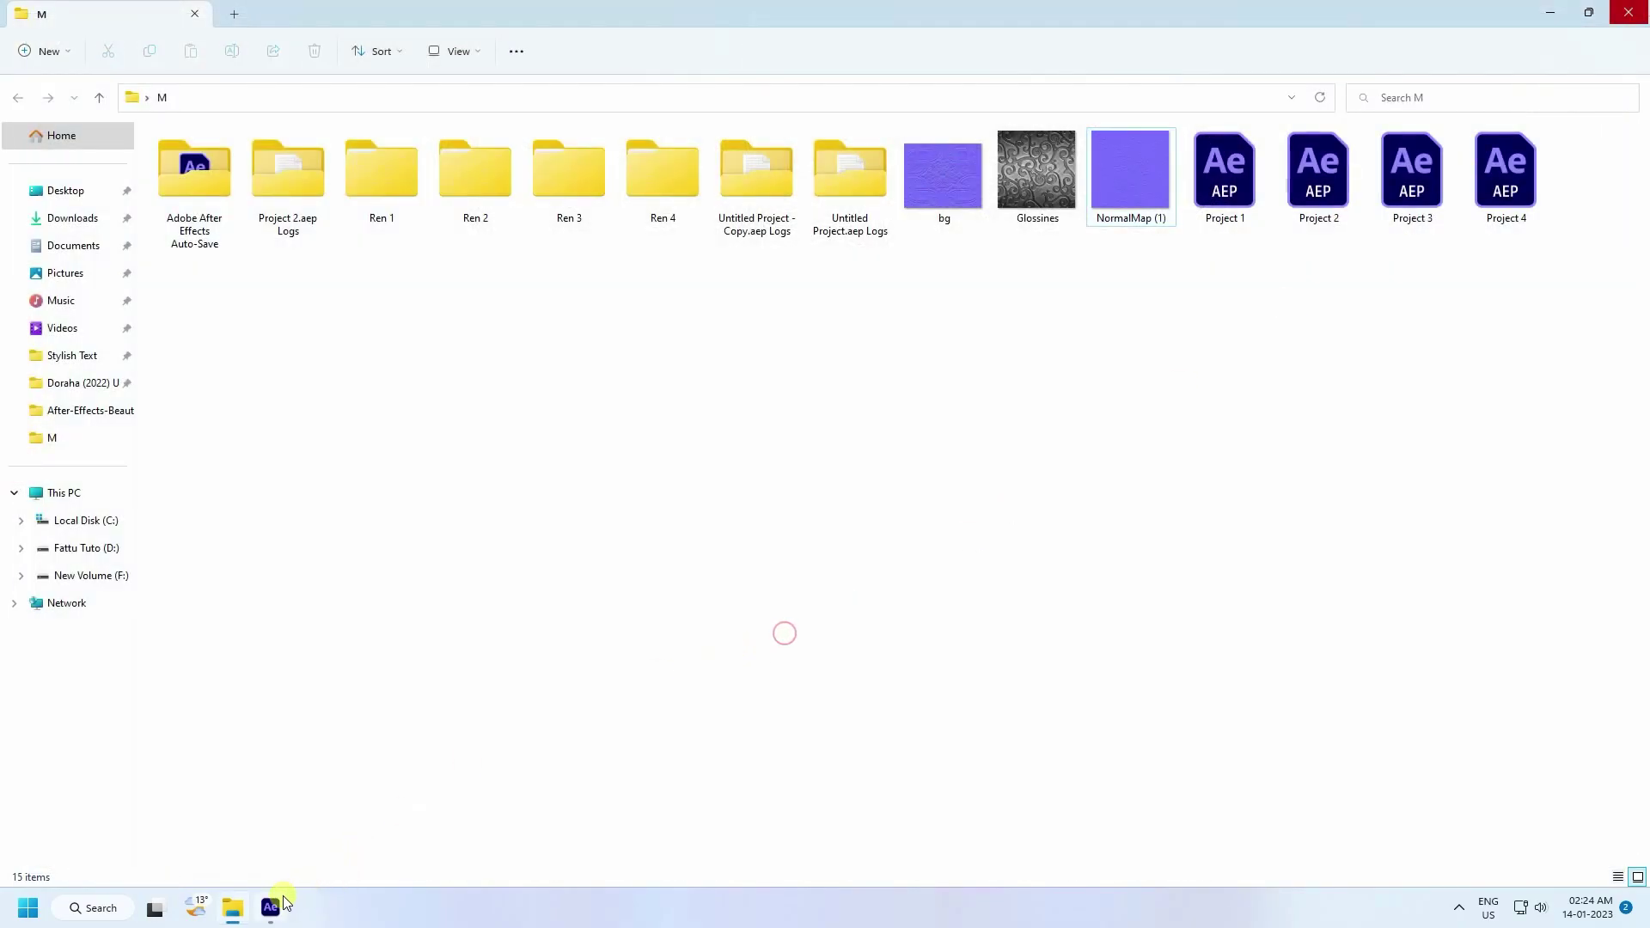
pyautogui.click(1133, 169)
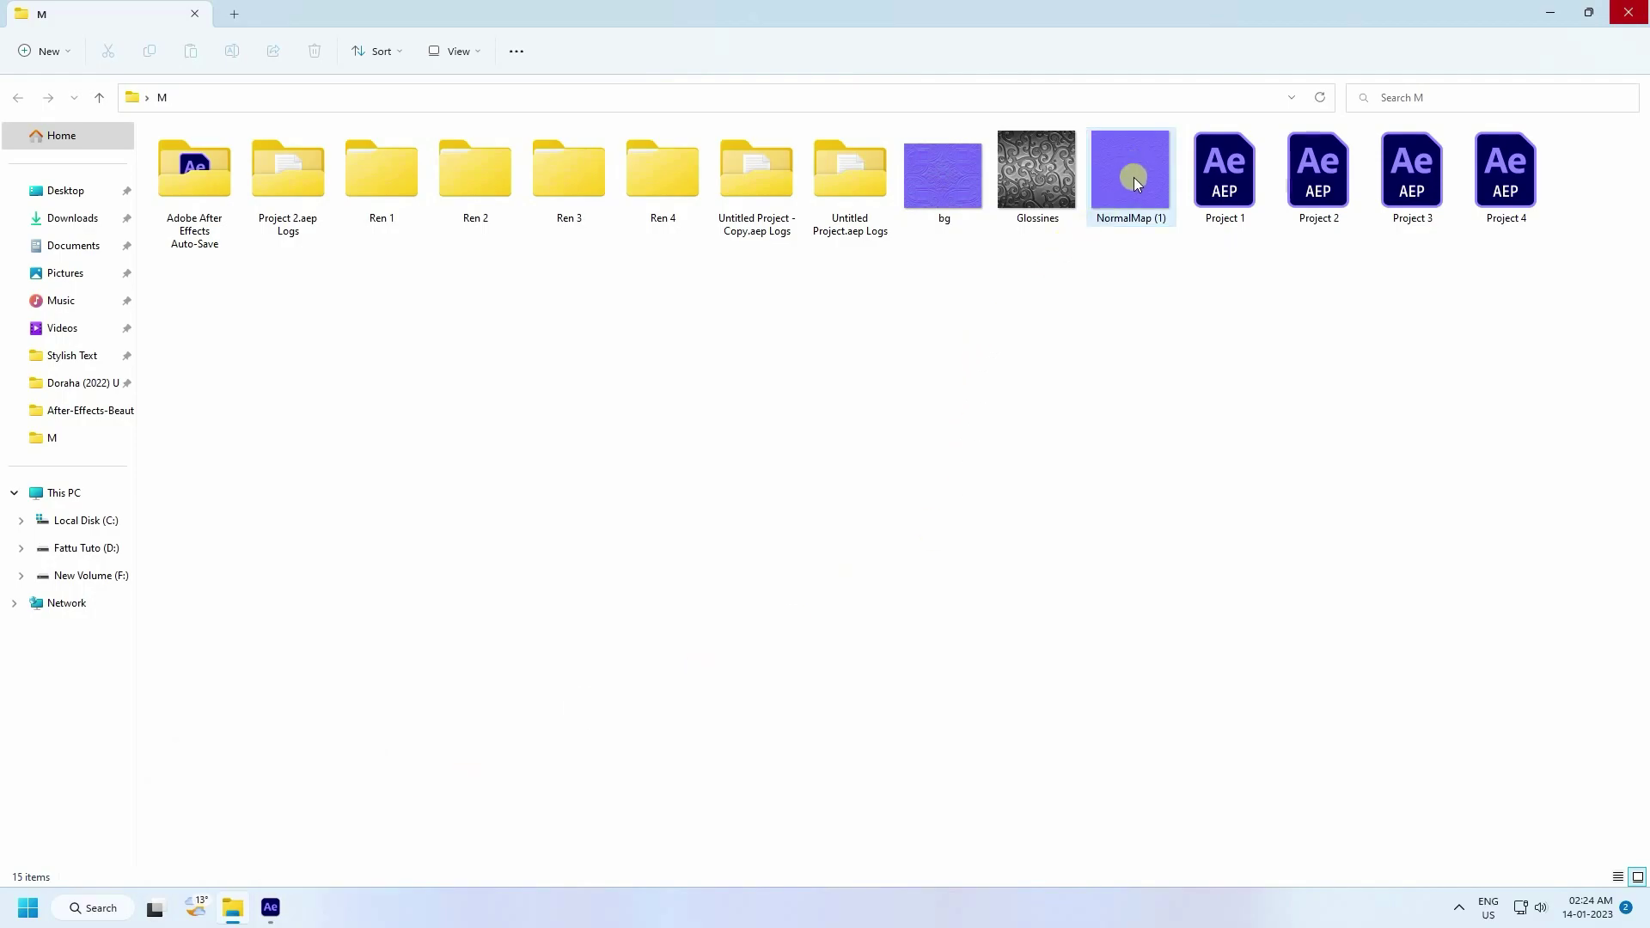
pyautogui.moveTo(1134, 183); pyautogui.dragTo(1214, 740)
pyautogui.moveTo(549, 388)
pyautogui.mouseDown()
pyautogui.moveTo(600, 386)
pyautogui.moveTo(615, 324)
pyautogui.moveTo(641, 324)
pyautogui.moveTo(590, 320)
pyautogui.moveTo(725, 513)
pyautogui.moveTo(670, 538)
pyautogui.moveTo(661, 569)
pyautogui.mouseUp()
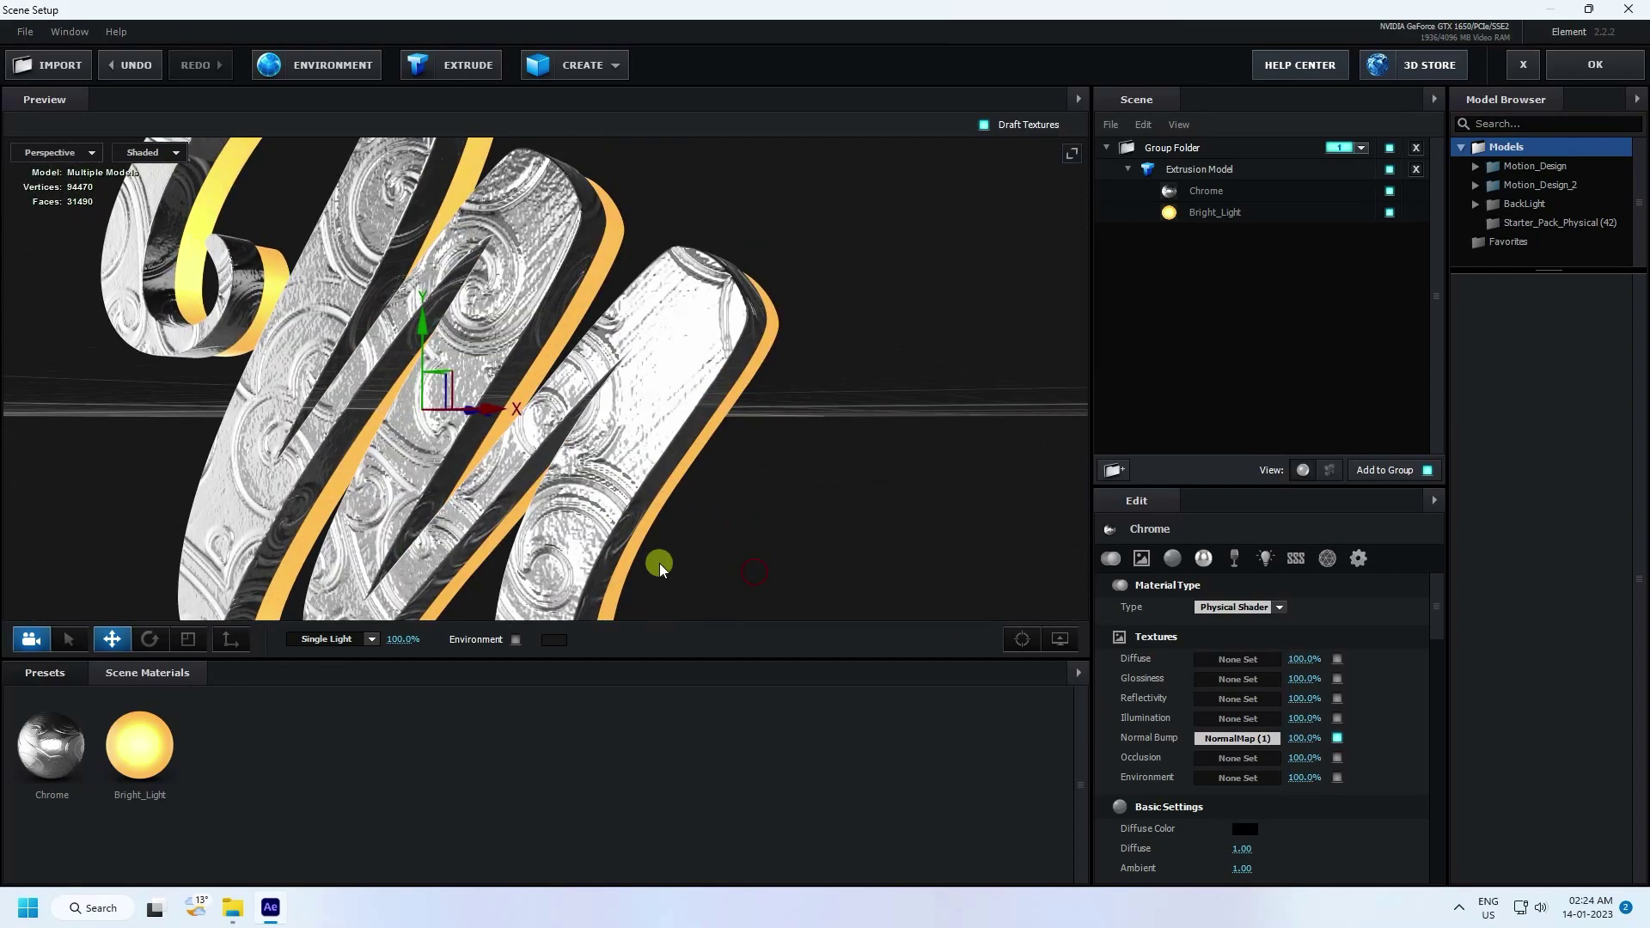
# Set the Normal Bump texture's UV Repeat to 5 in both directions and accept the change
pyautogui.click(1220, 740)
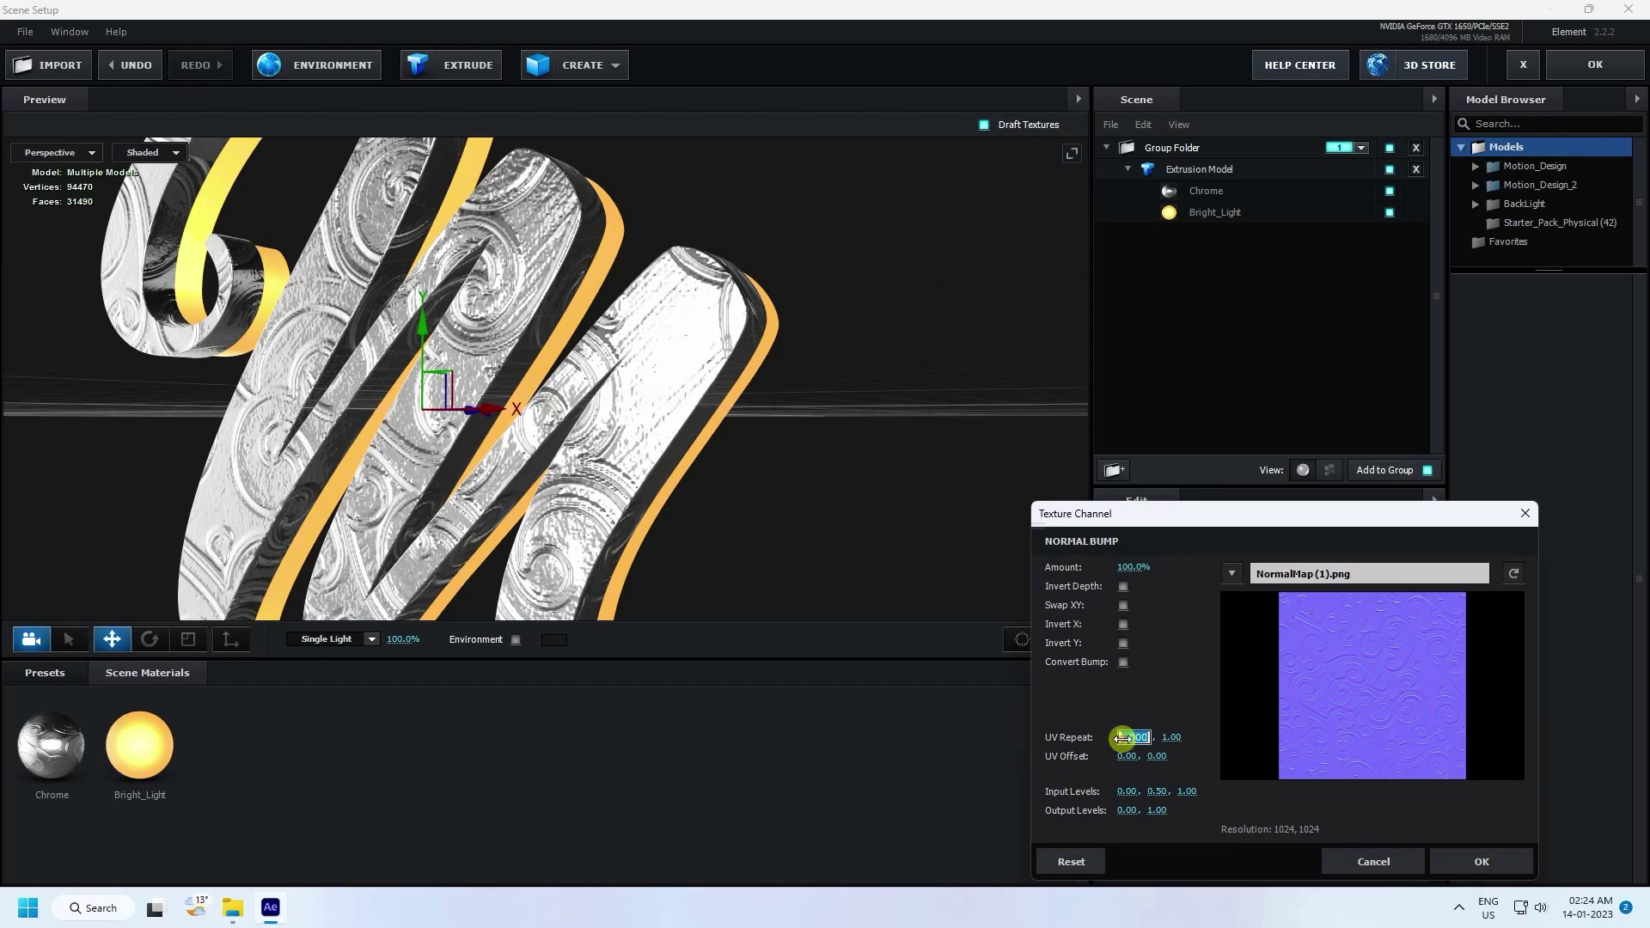
pyautogui.write('5')
pyautogui.press('Return')
pyautogui.click(1156, 736)
pyautogui.write('5')
pyautogui.press('Return')
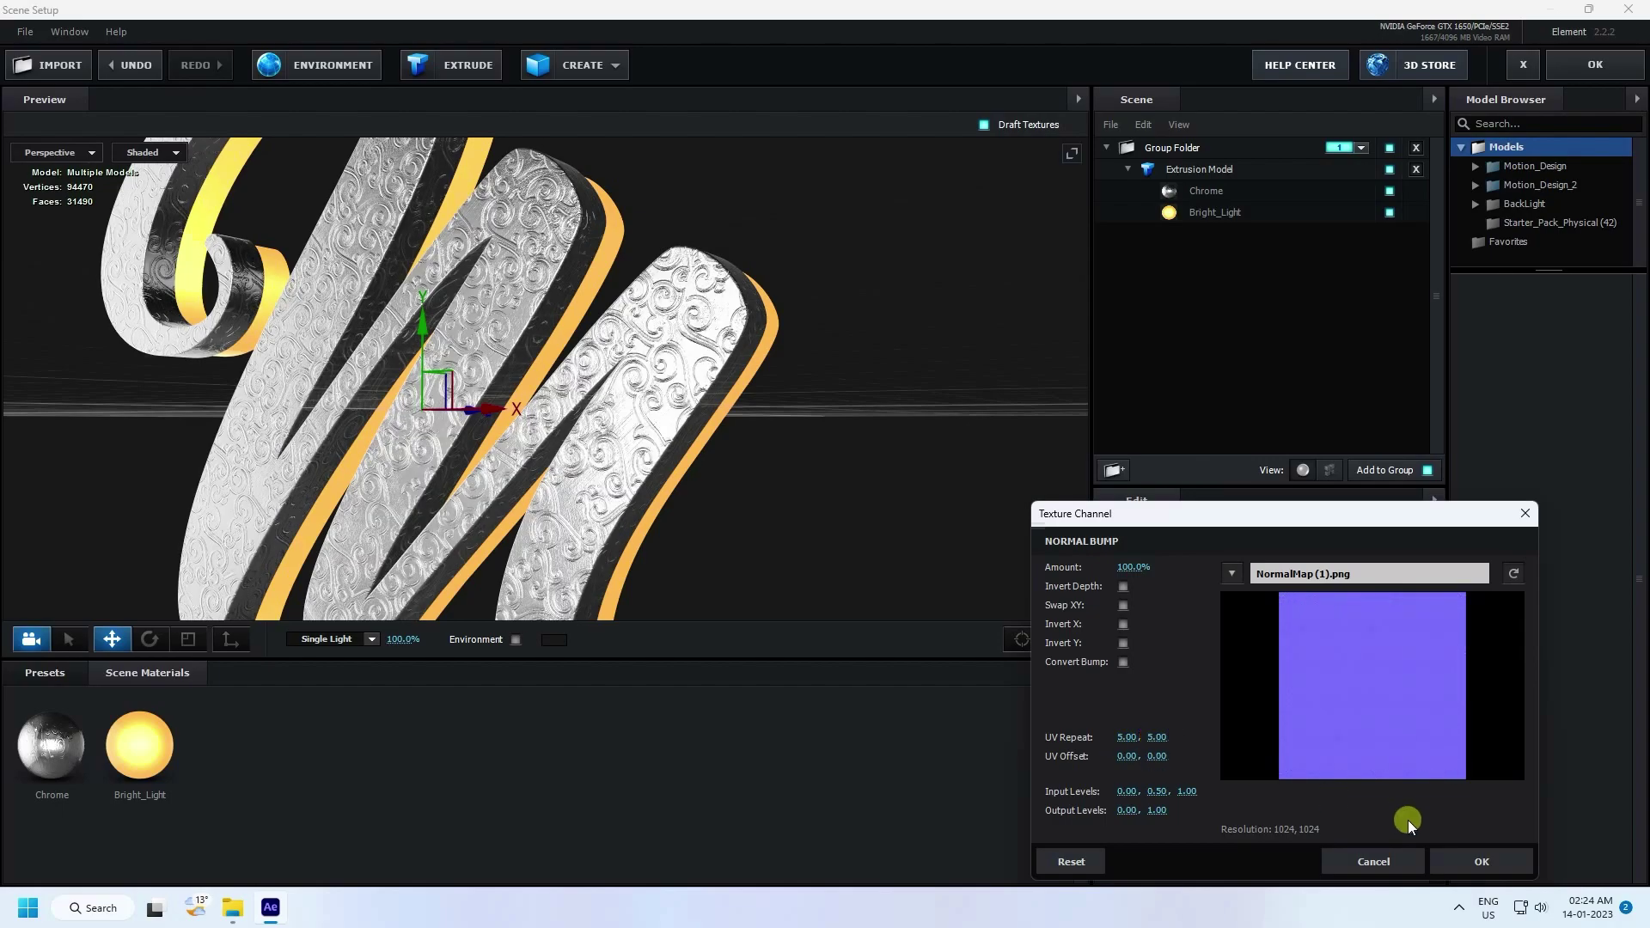
pyautogui.click(1481, 861)
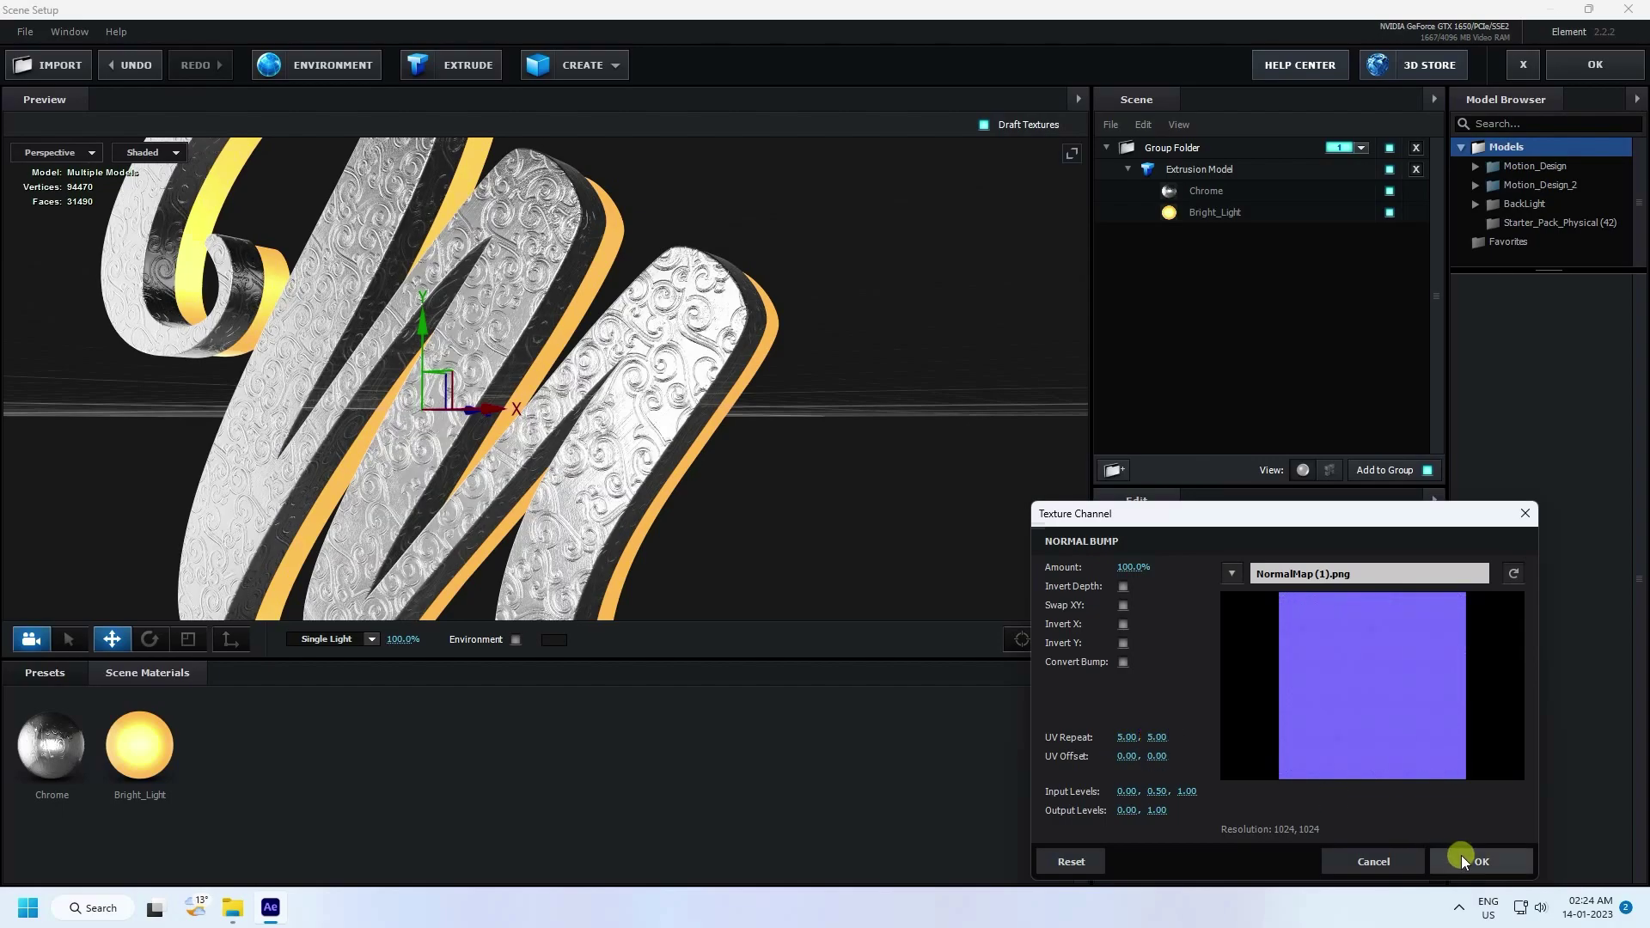
# Load the Glossines image from the M folder as the Chrome material's Glossiness texture
pyautogui.click(229, 911)
pyautogui.moveTo(1037, 172); pyautogui.dragTo(770, 799)
pyautogui.moveTo(1200, 669); pyautogui.dragTo(1224, 681)
pyautogui.moveTo(911, 482); pyautogui.dragTo(760, 481)
# Set the Glossiness texture's UV Repeat to 5 in both directions and accept the change
pyautogui.click(1237, 679)
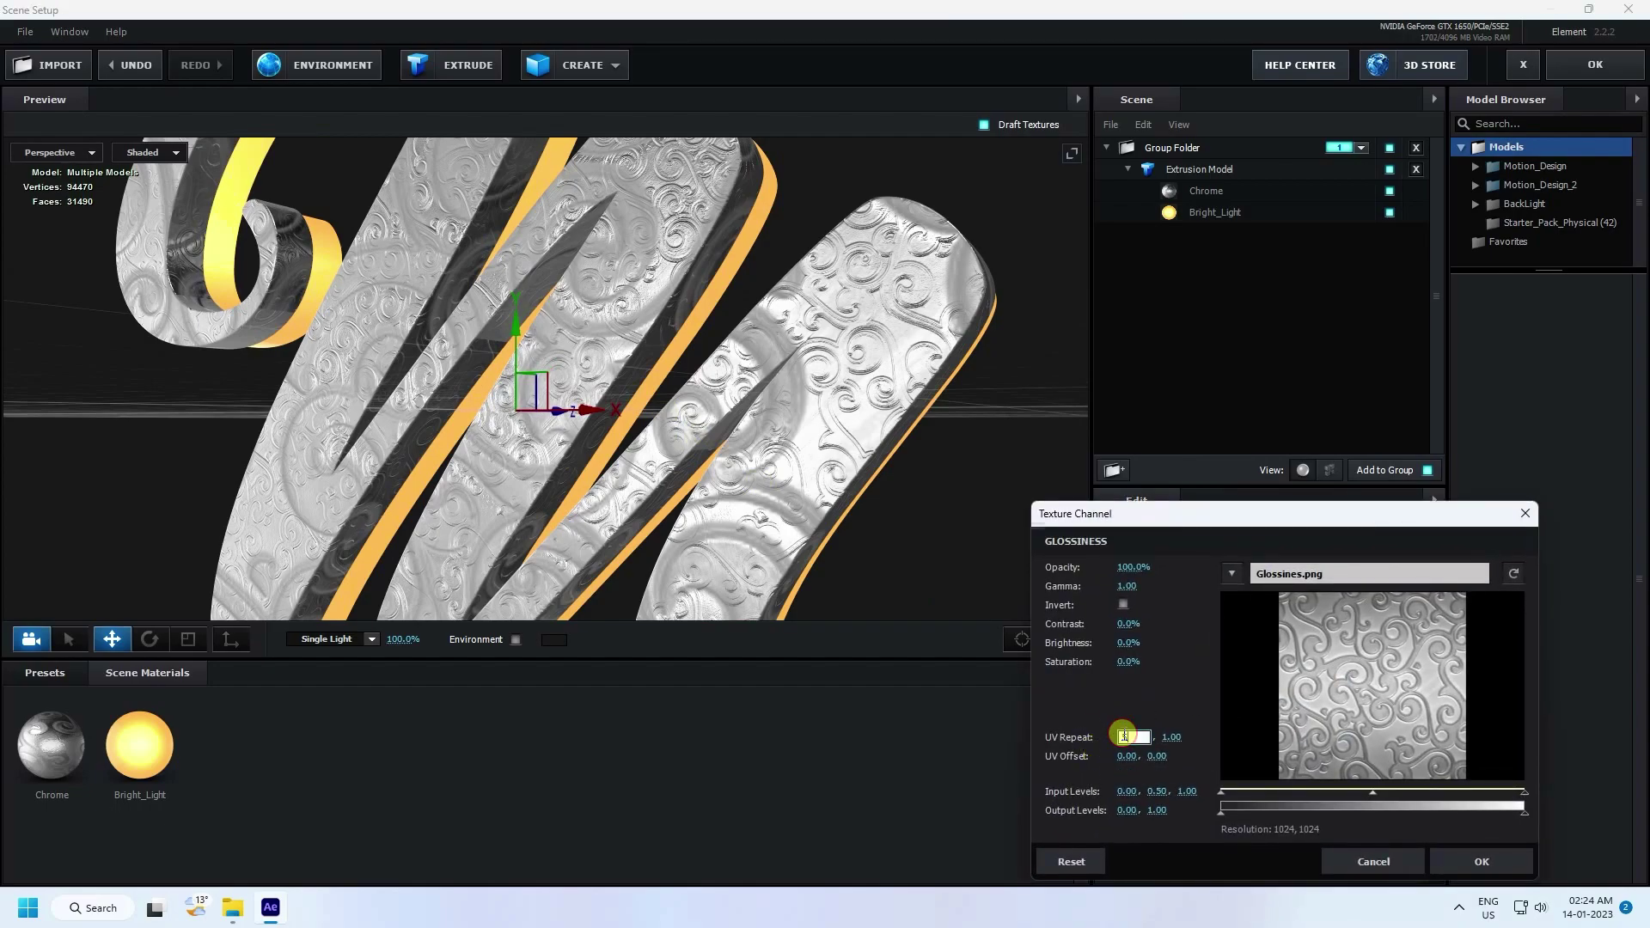
pyautogui.write('5')
pyautogui.press('Return')
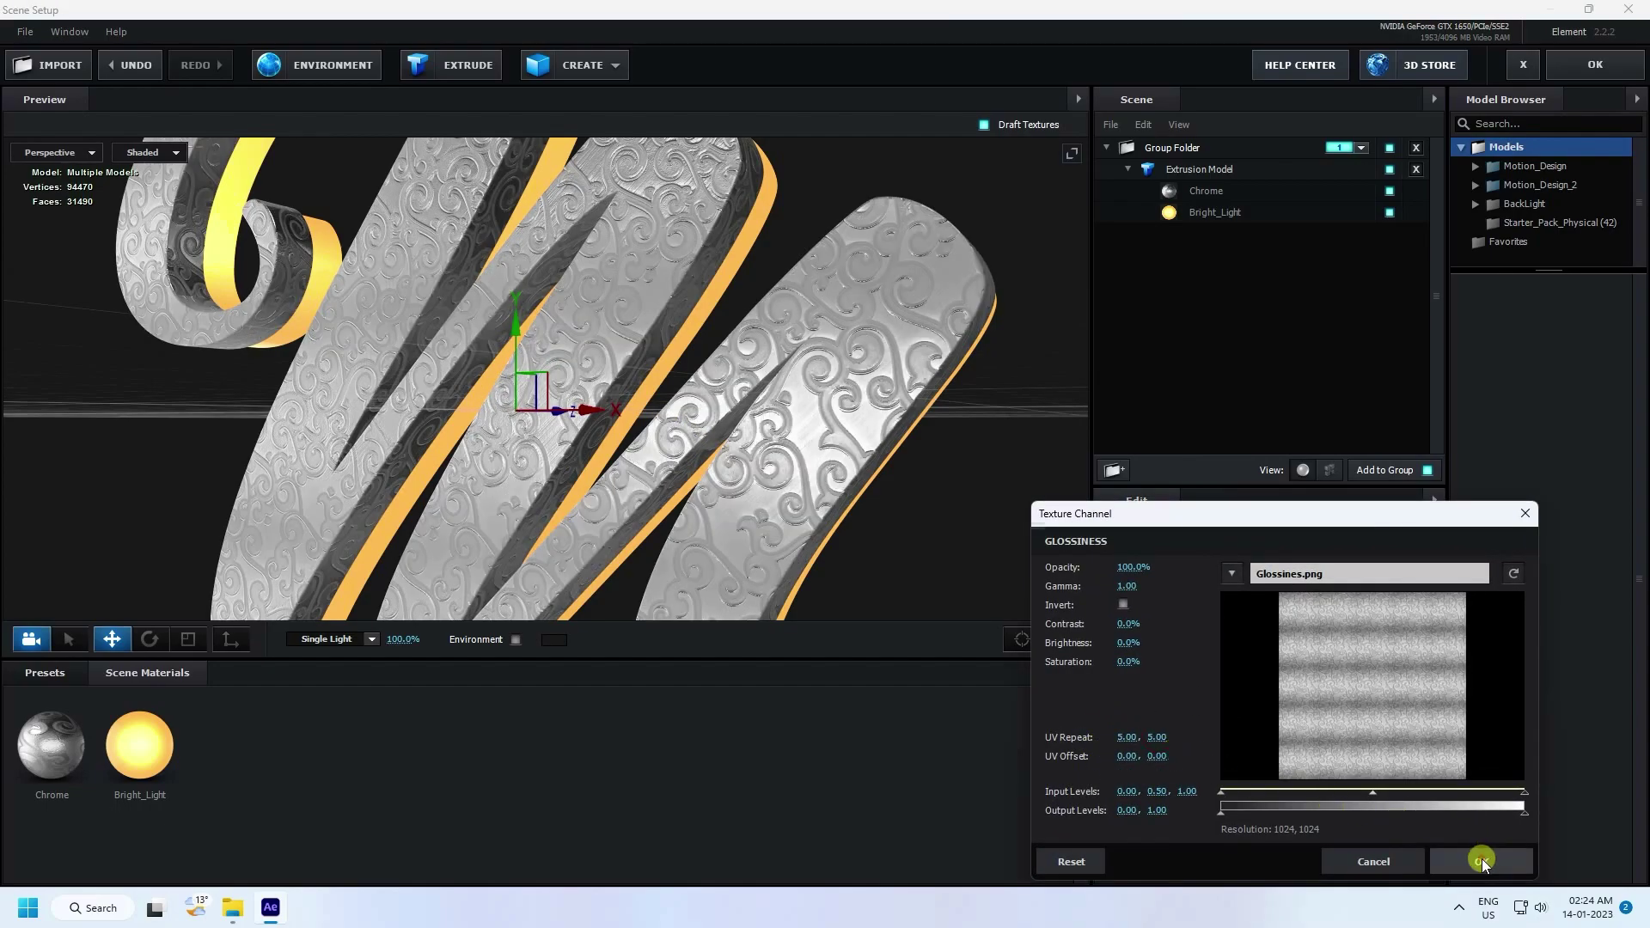
pyautogui.click(1481, 859)
# Reduce the strength of the Chrome material's Glossiness texture to 50%
pyautogui.moveTo(606, 417); pyautogui.dragTo(713, 428)
pyautogui.click(1339, 685)
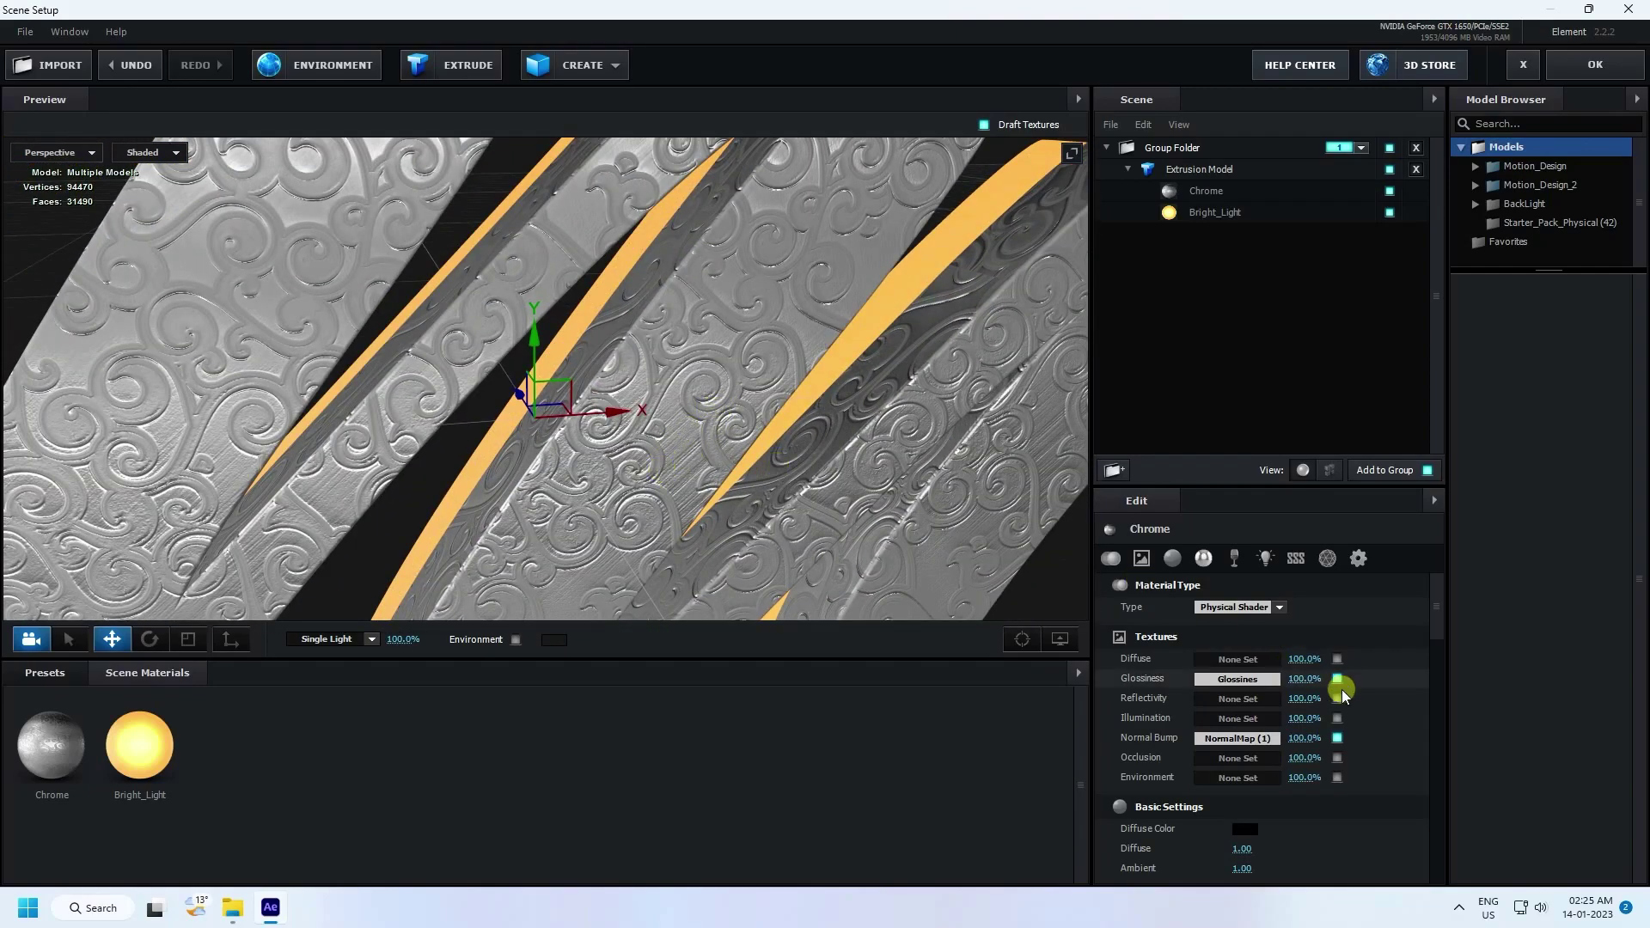
pyautogui.click(1298, 679)
pyautogui.write('5')
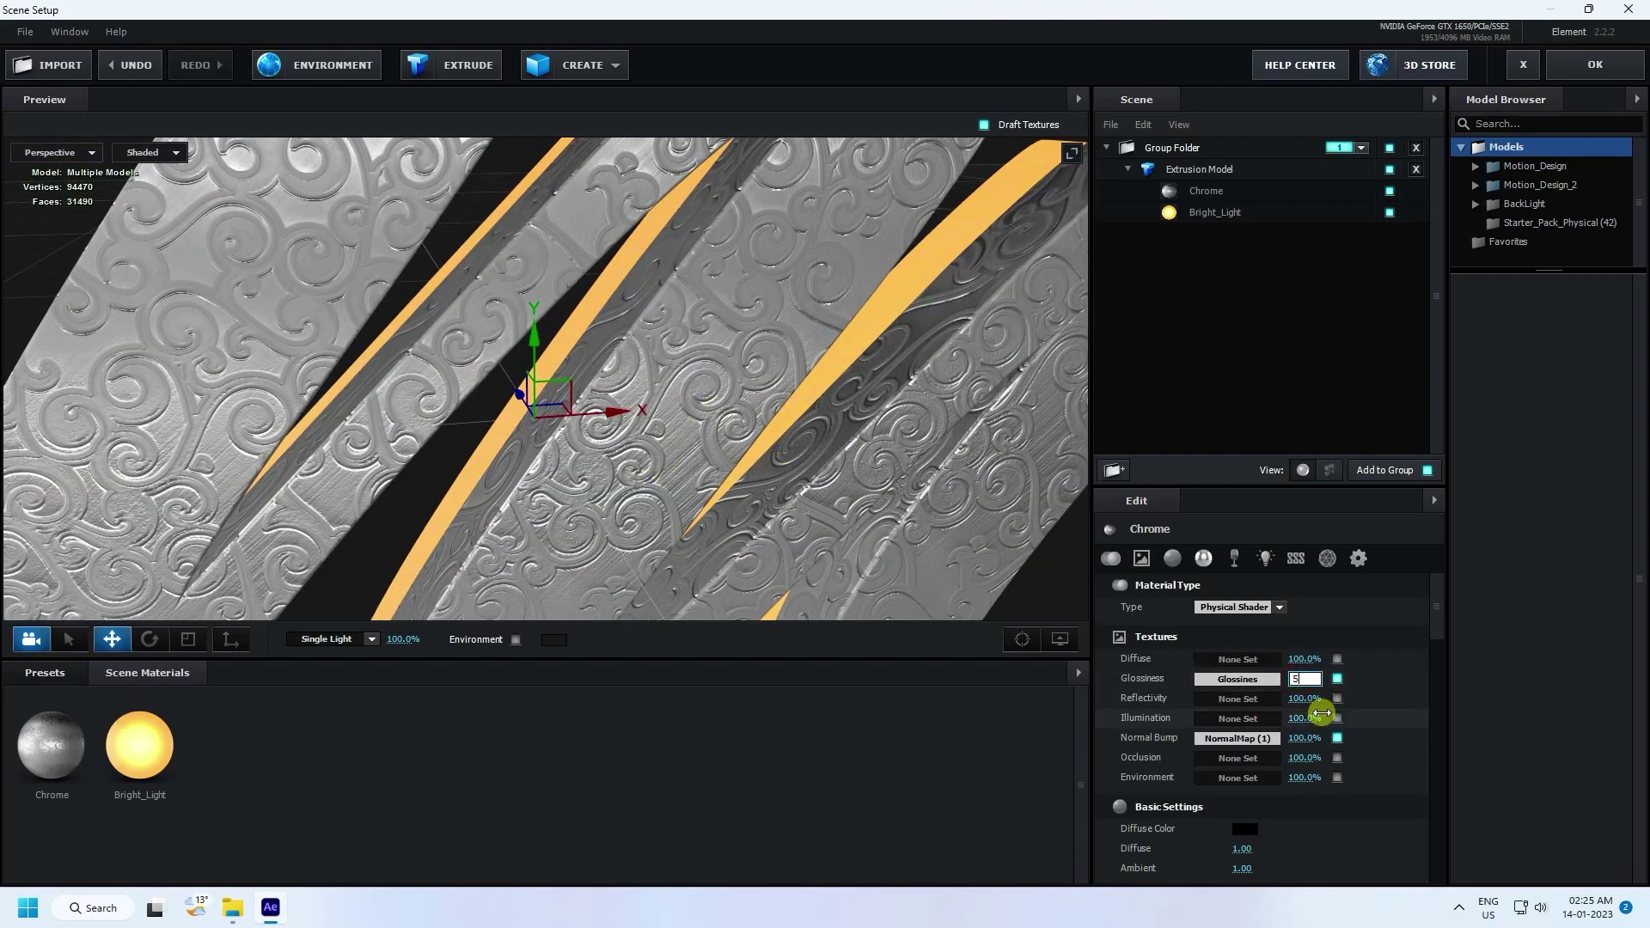
pyautogui.write('0')
pyautogui.press('Return')
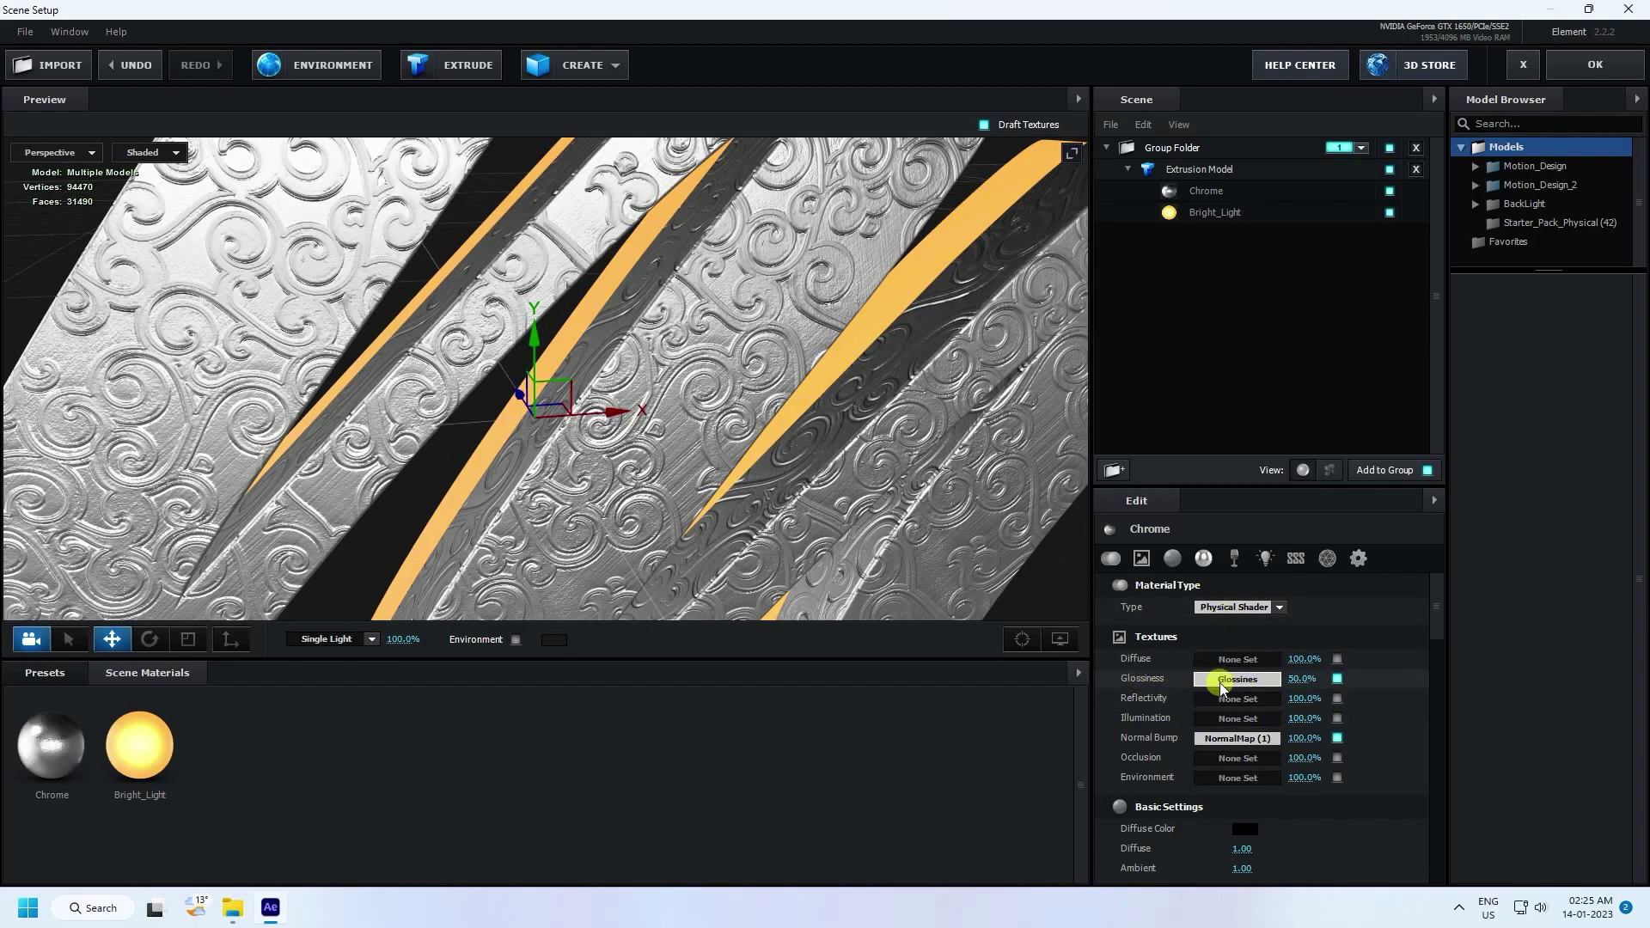
# Switch the preview lighting to the Aqua preset
pyautogui.moveTo(505, 413); pyautogui.dragTo(601, 422)
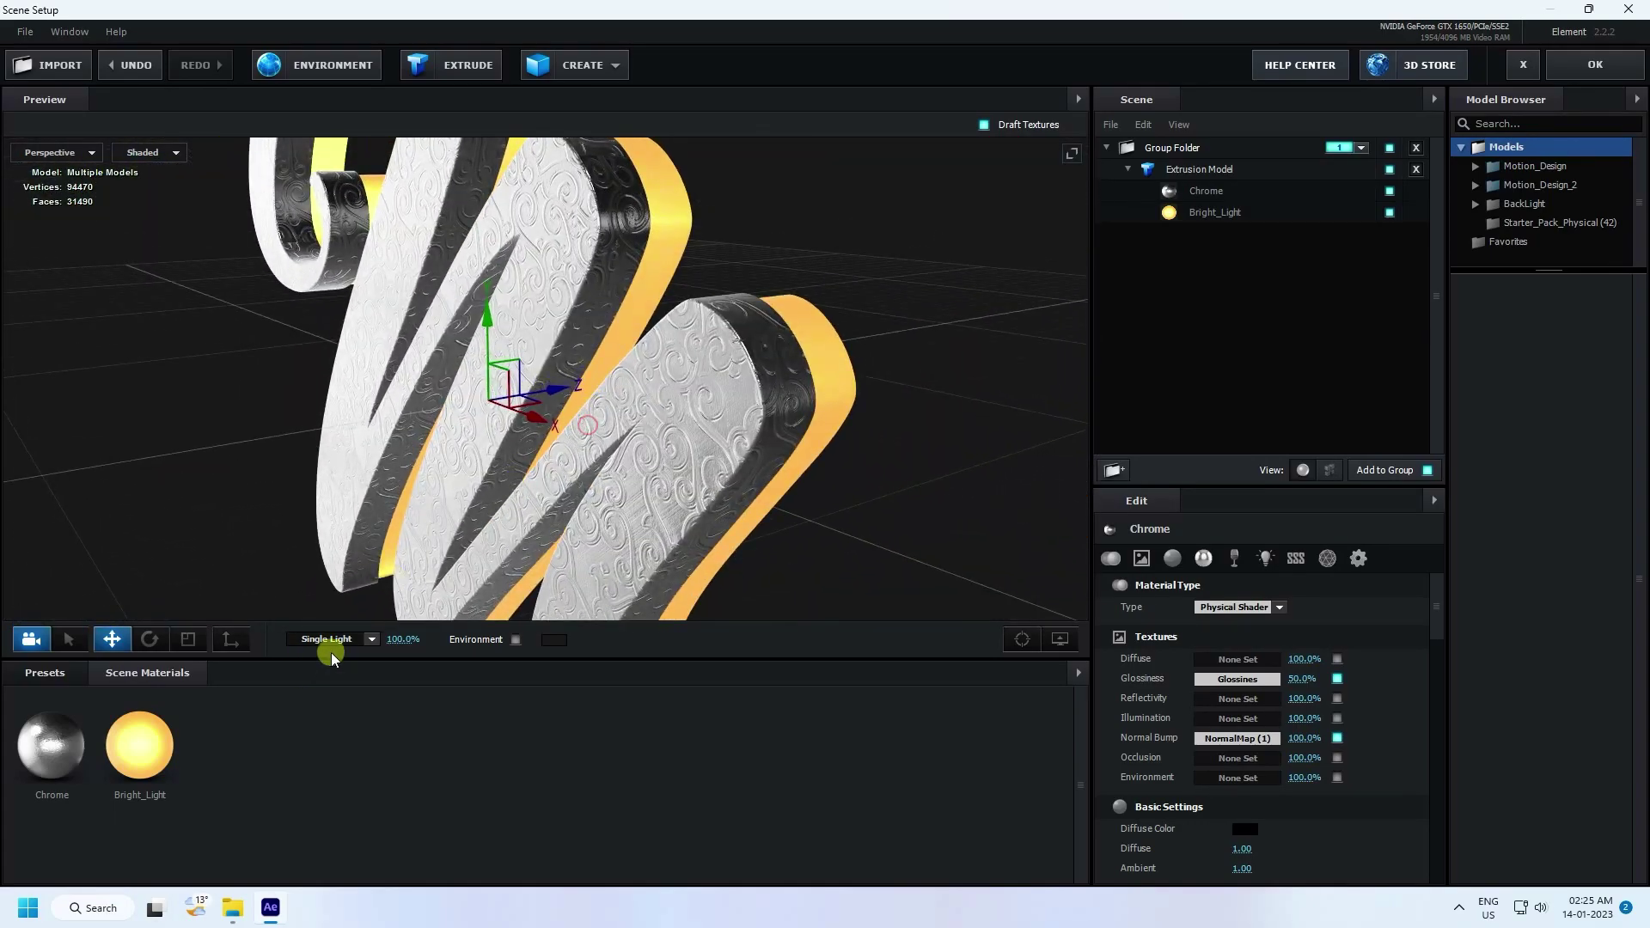
pyautogui.click(335, 640)
pyautogui.click(344, 505)
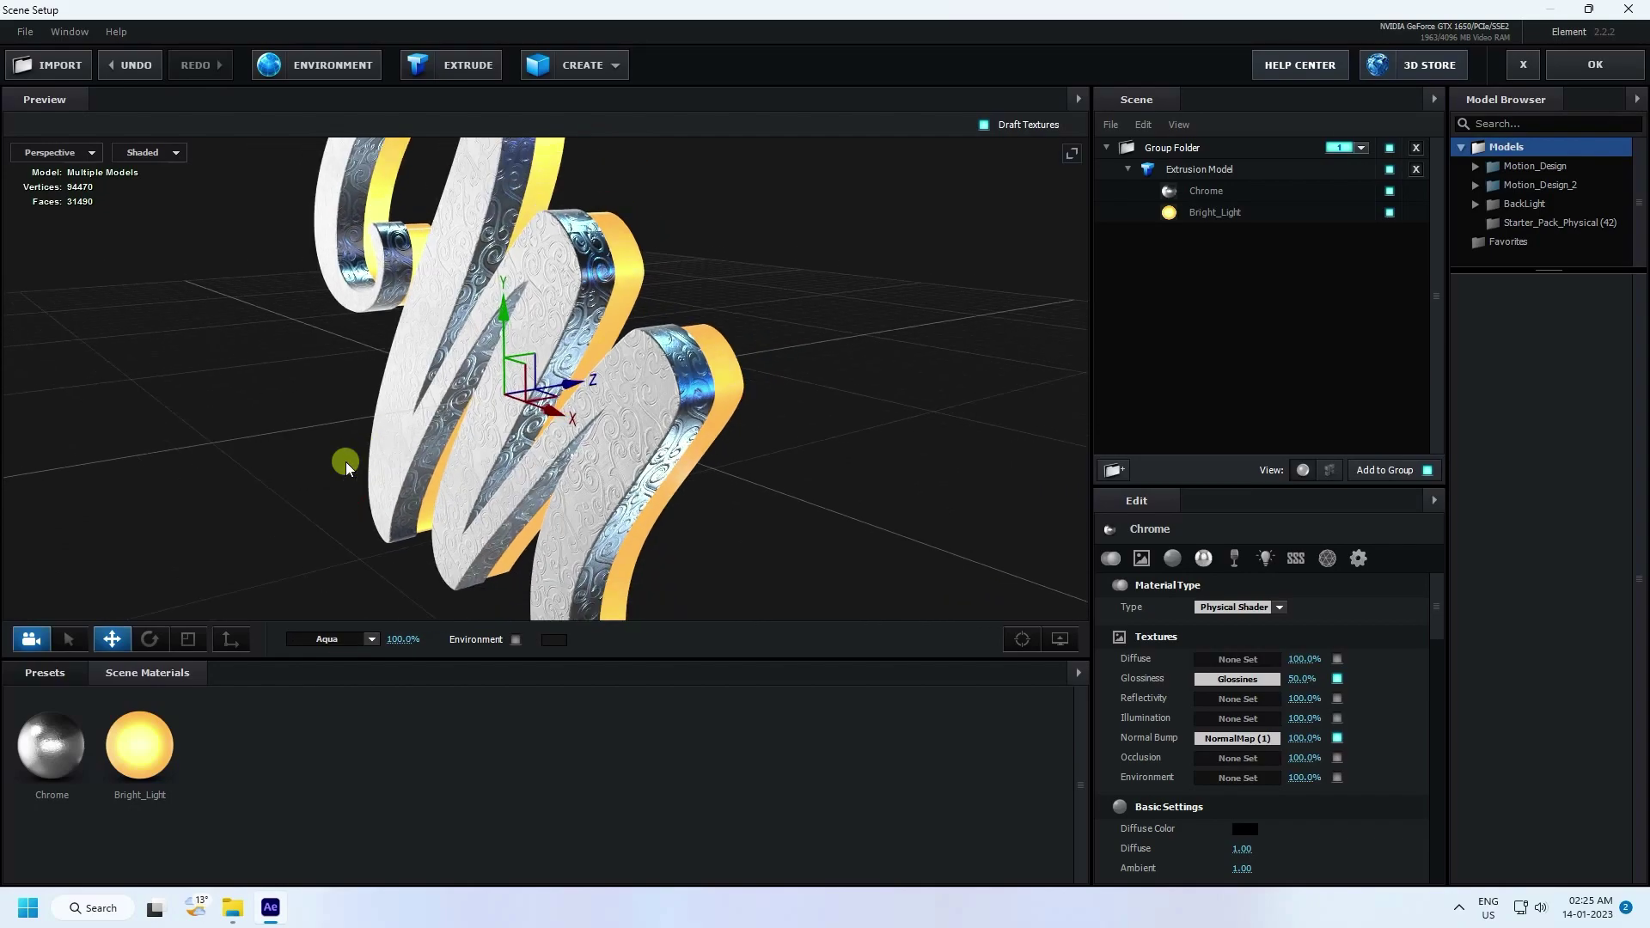
pyautogui.moveTo(589, 421); pyautogui.dragTo(620, 523)
# Duplicate the extrusion model and move the copy along the Z axis, away from the original
pyautogui.click(1168, 172)
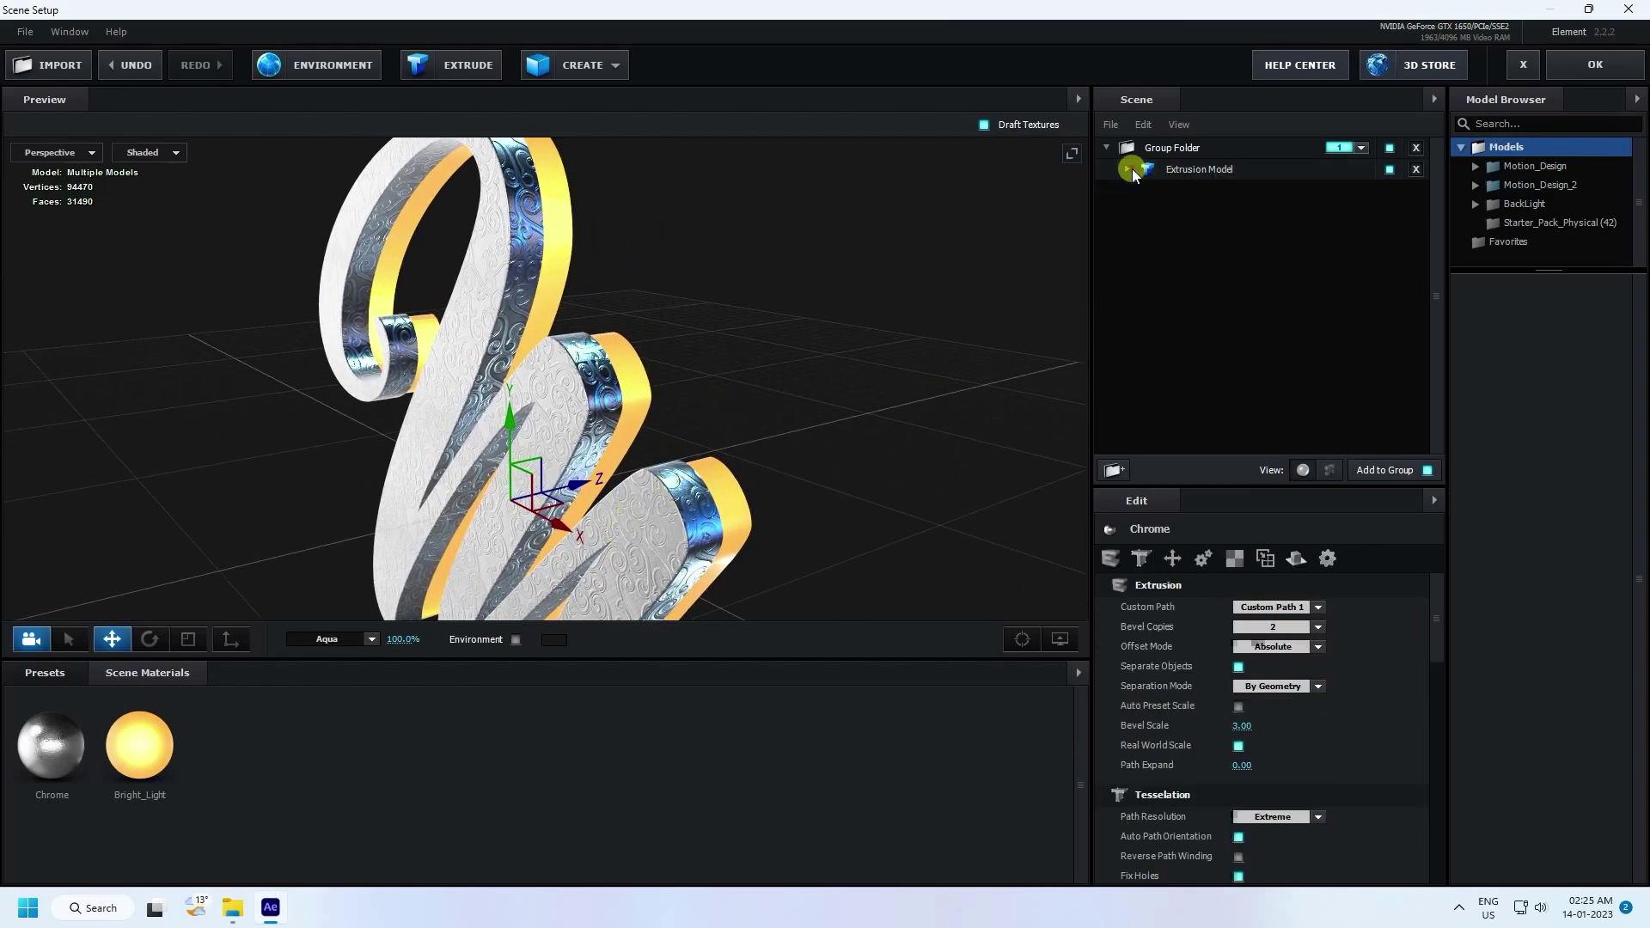
pyautogui.click(1187, 168)
pyautogui.click(503, 522)
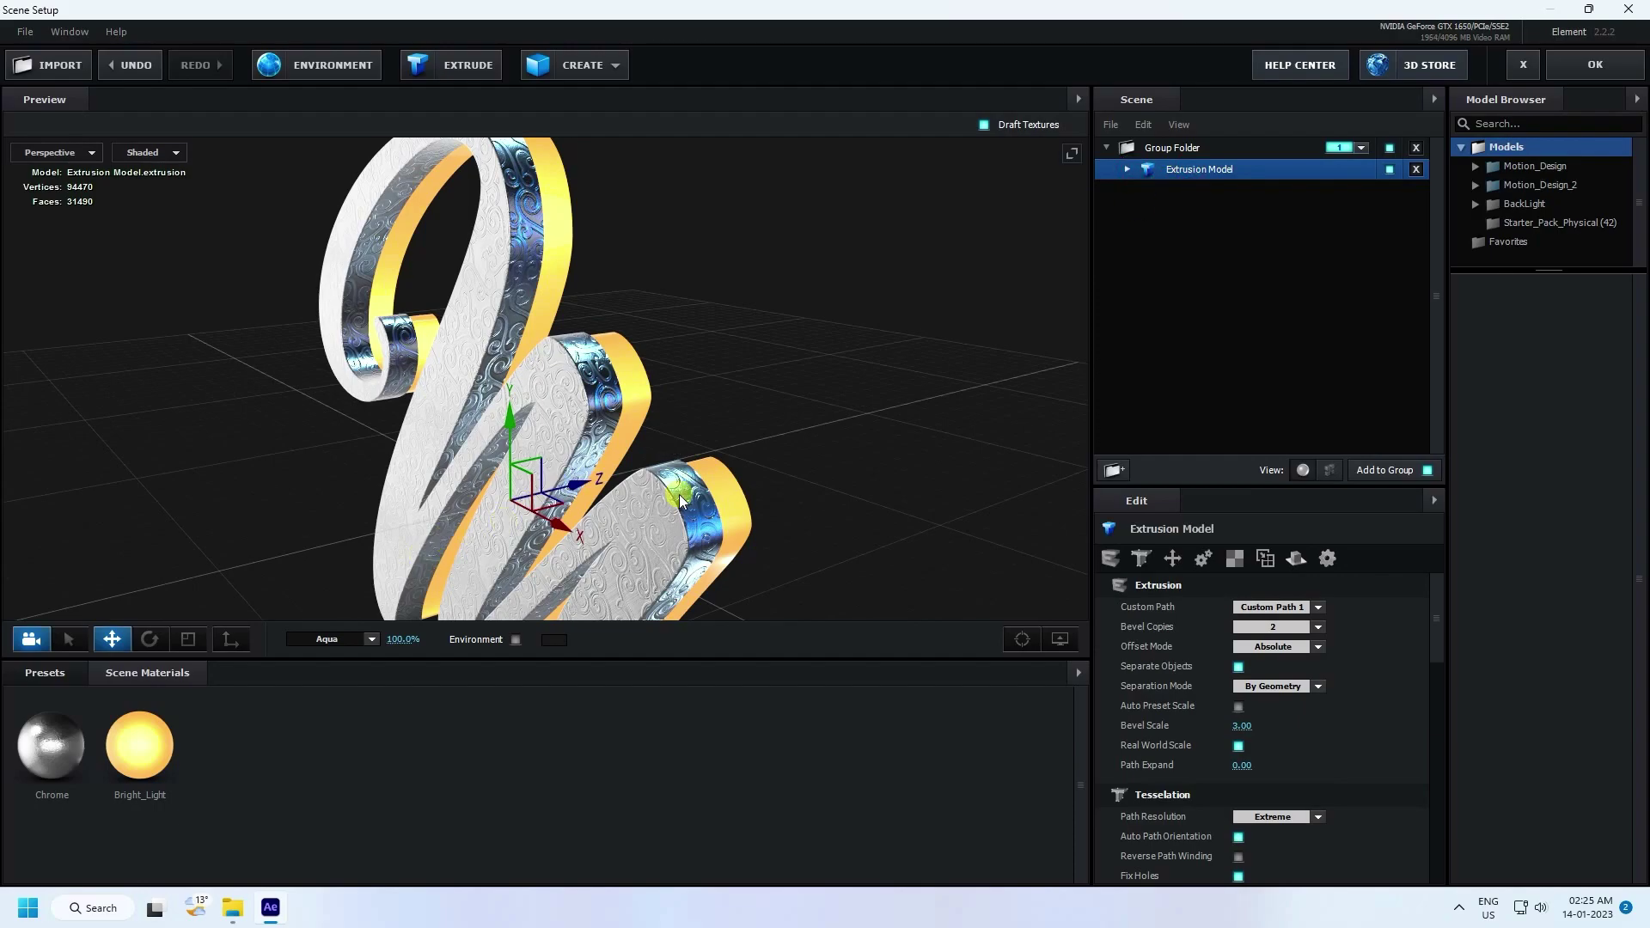
pyautogui.hotkey('ctrl', 'd')
pyautogui.moveTo(581, 486); pyautogui.dragTo(916, 415)
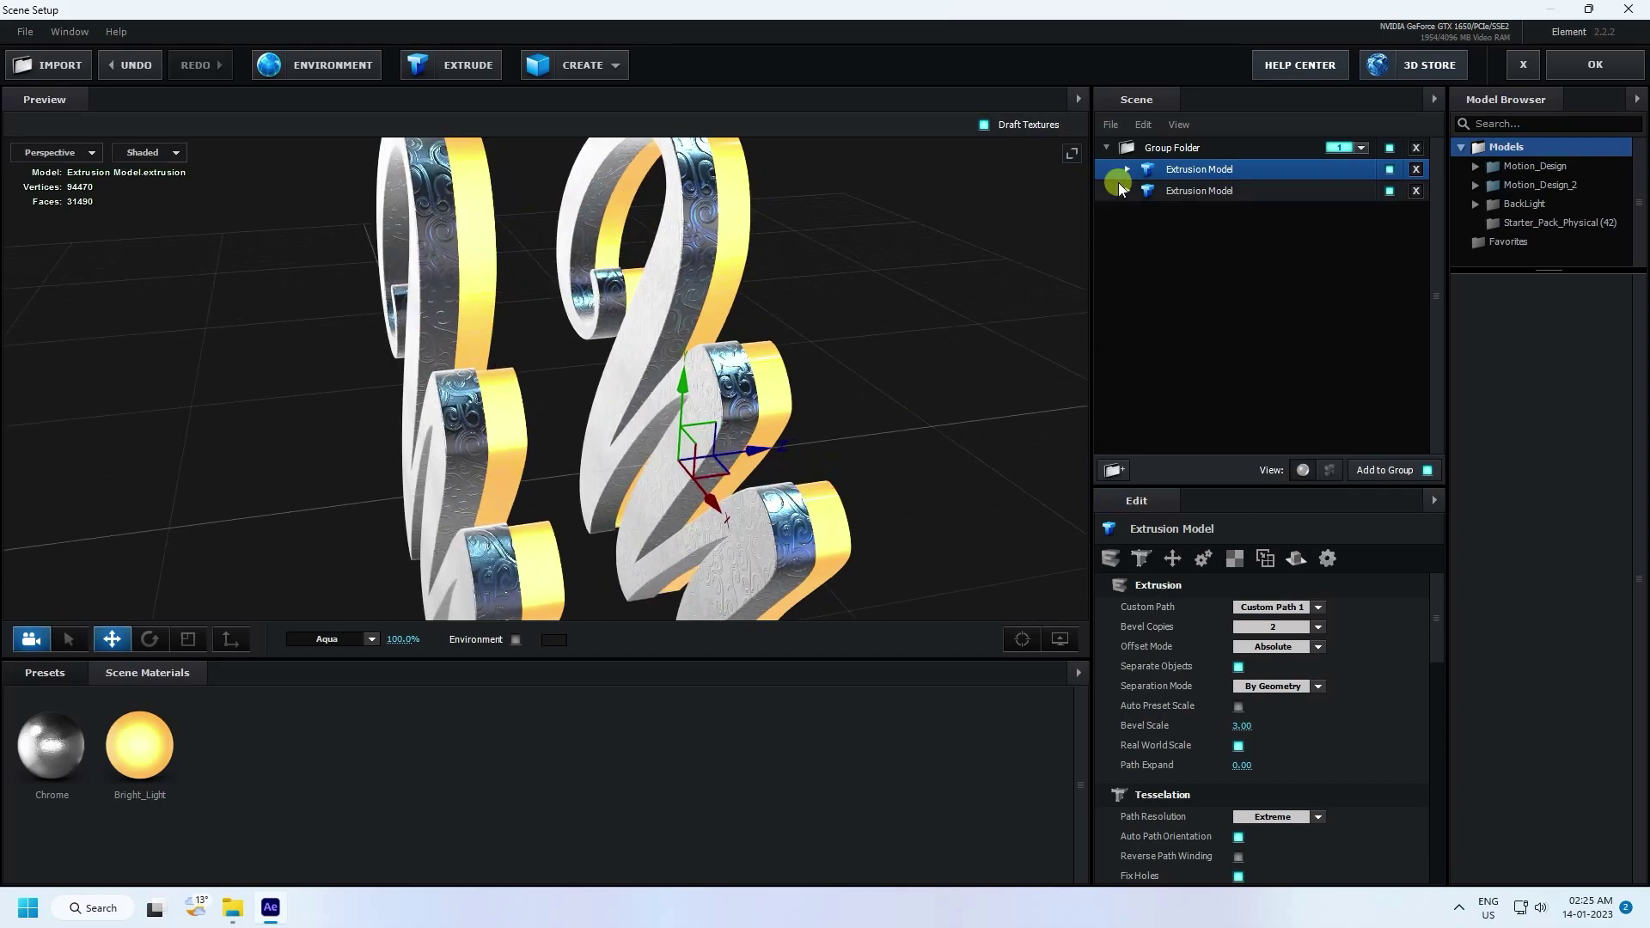
# Set the Extrude value of the duplicated model's Chrome bevel to 3
pyautogui.click(1123, 175)
pyautogui.click(1212, 193)
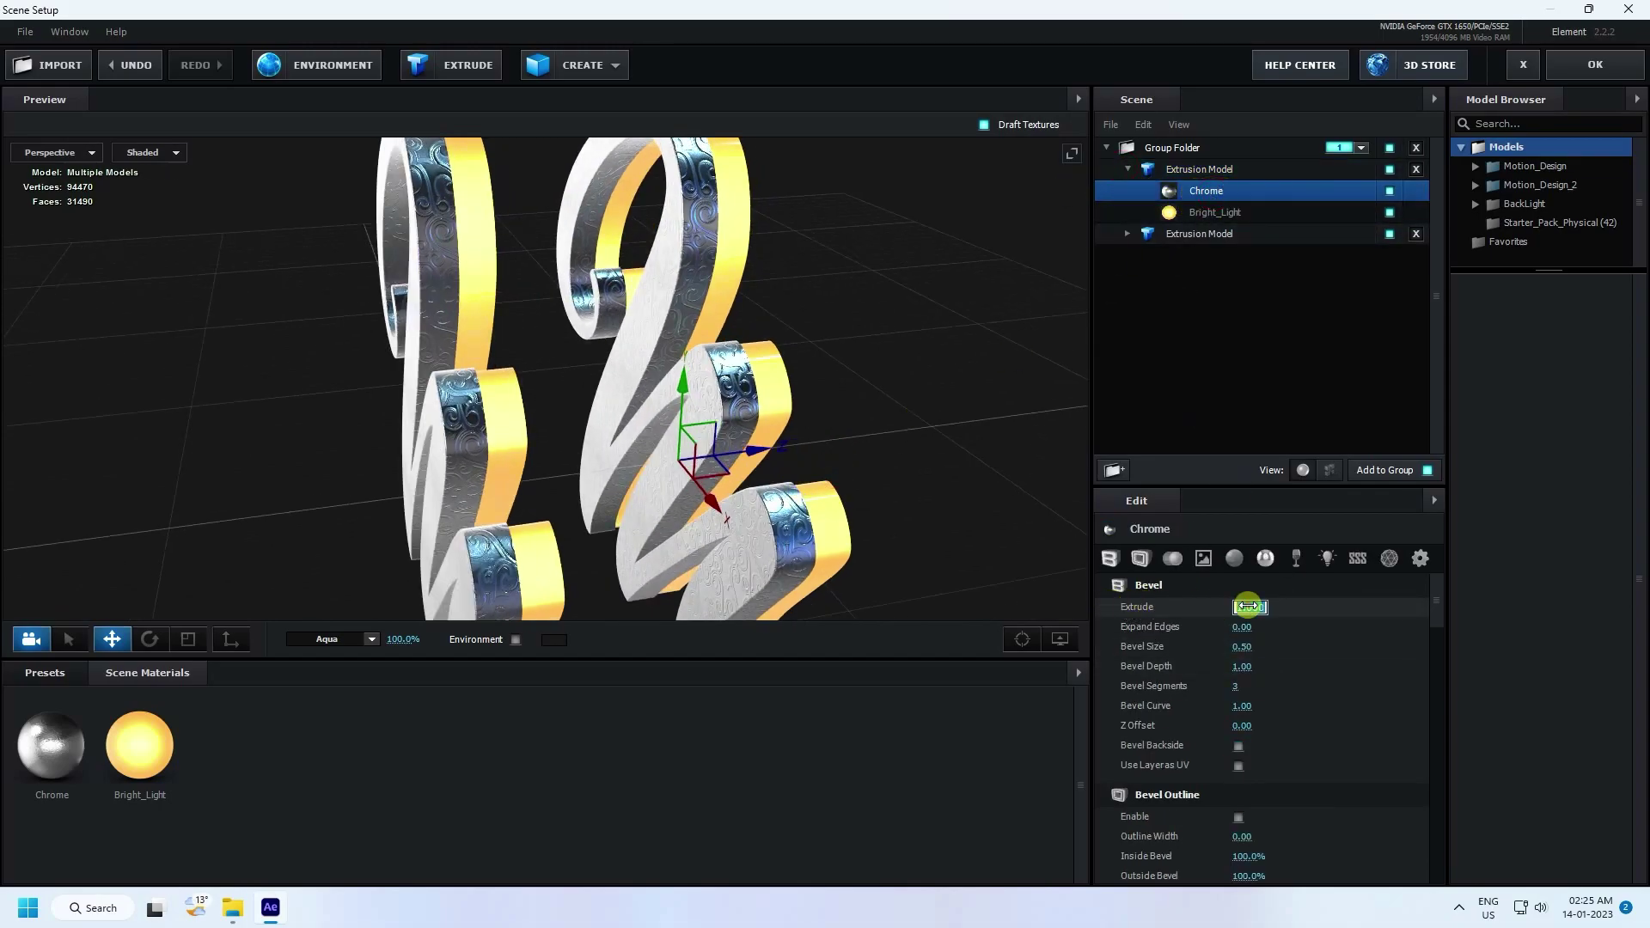
pyautogui.write('3')
pyautogui.press('Return')
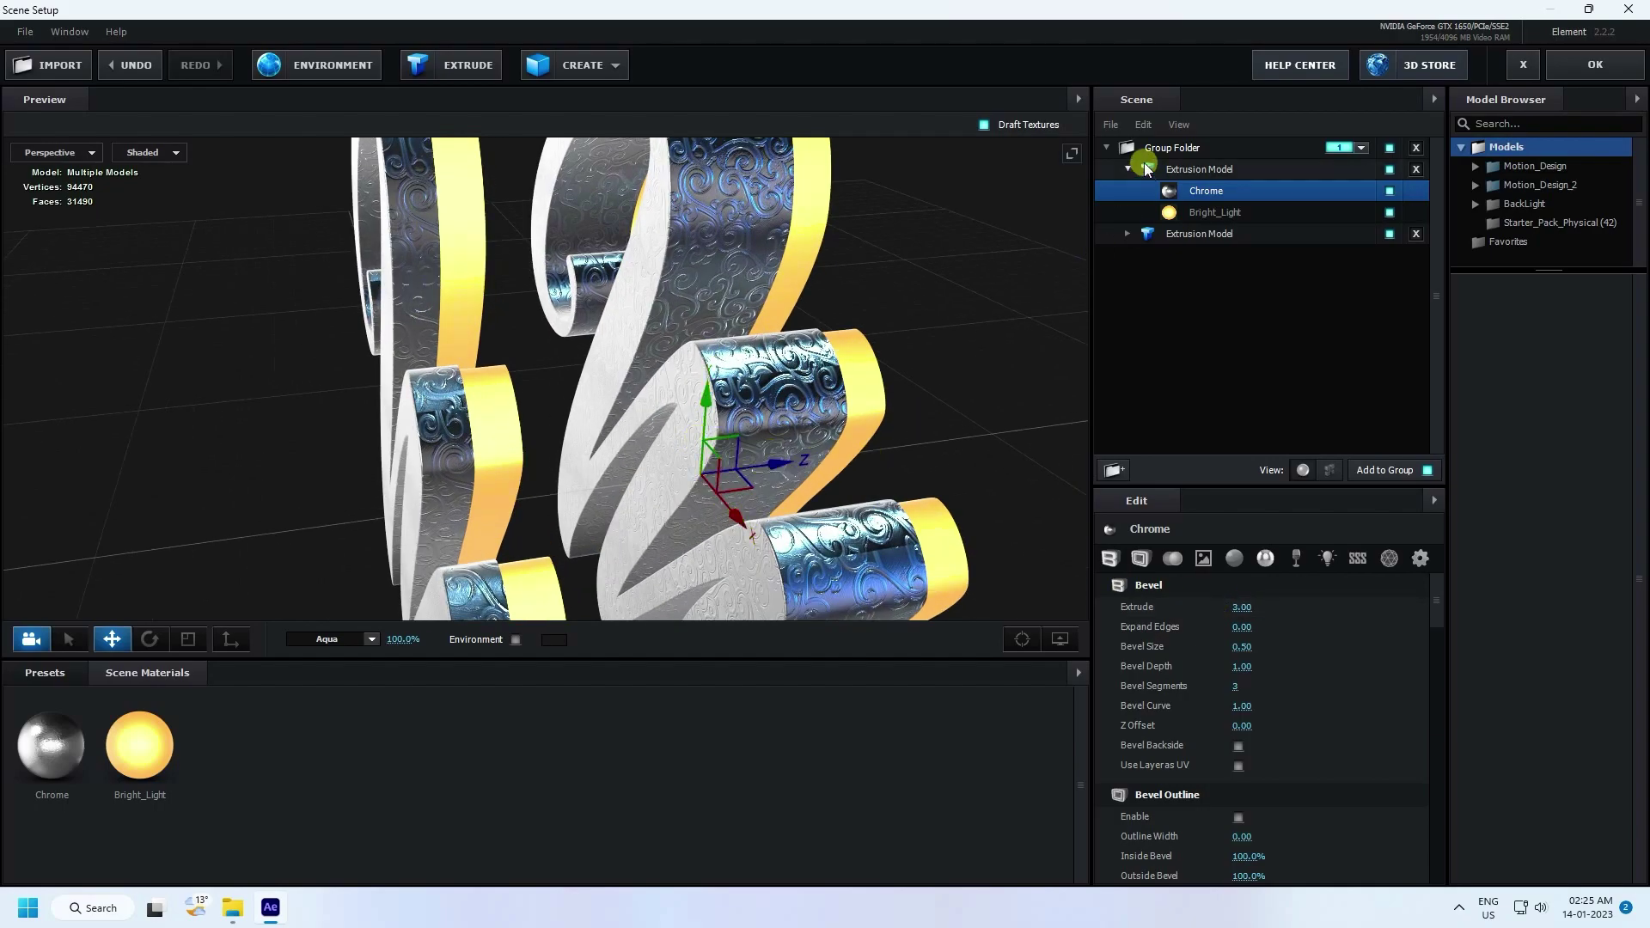
# Move the thicker duplicate along the Z axis until it sits directly against the original M
pyautogui.click(1145, 167)
pyautogui.moveTo(795, 457); pyautogui.dragTo(653, 467)
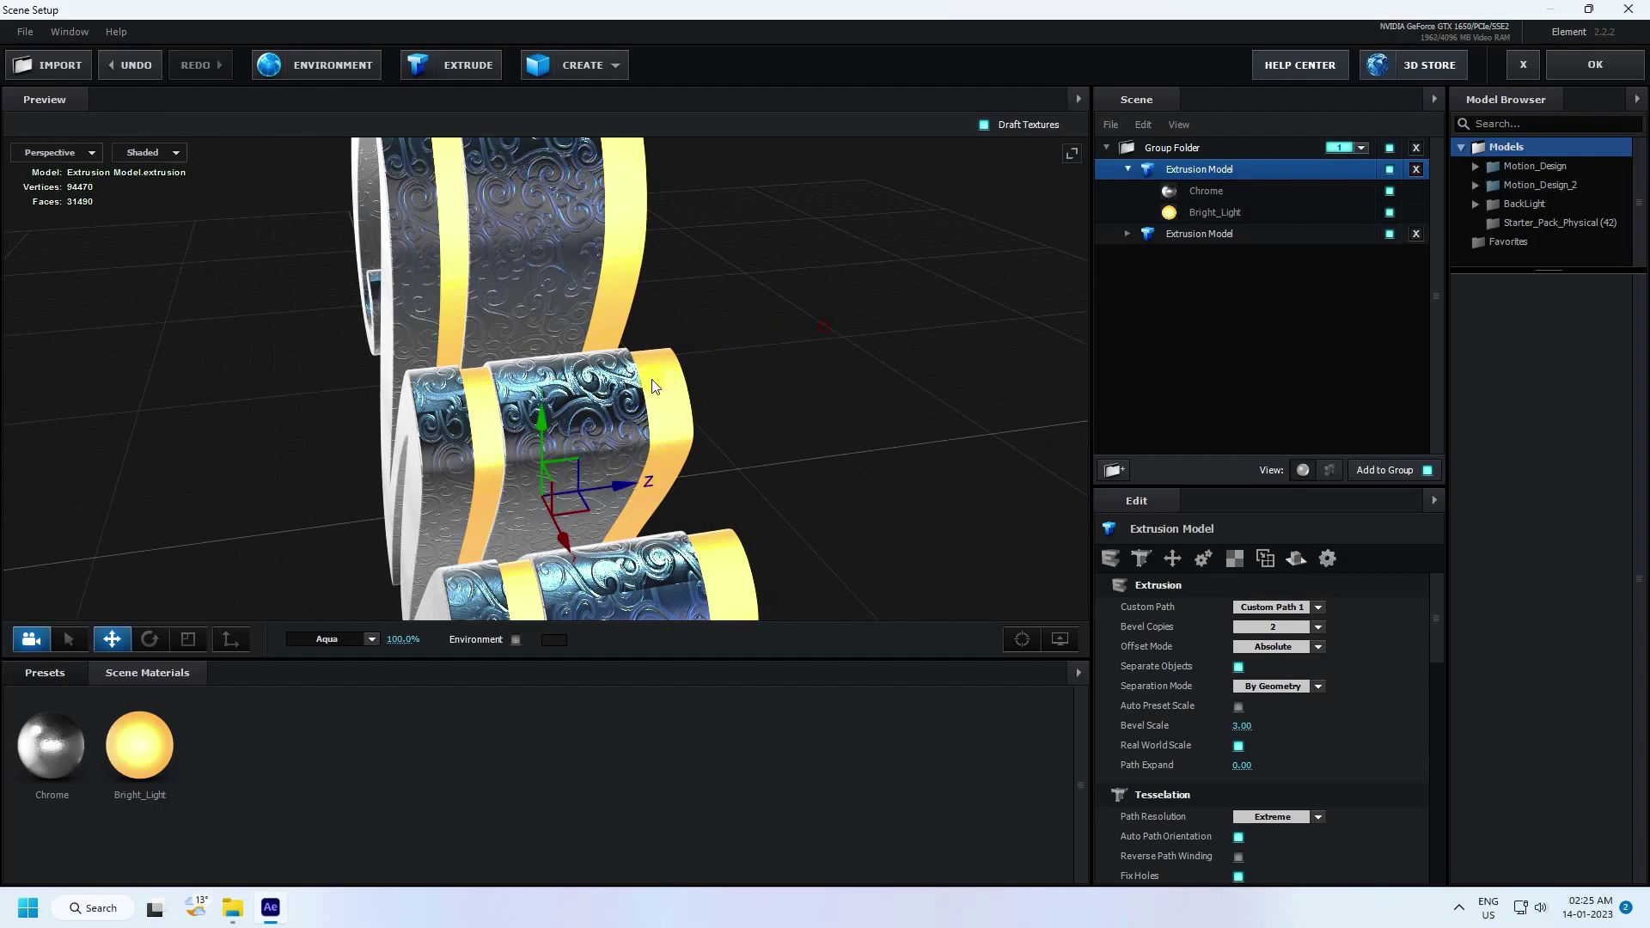
pyautogui.moveTo(651, 379)
pyautogui.mouseDown()
pyautogui.moveTo(600, 298)
pyautogui.moveTo(699, 342)
pyautogui.moveTo(662, 395)
pyautogui.mouseUp()
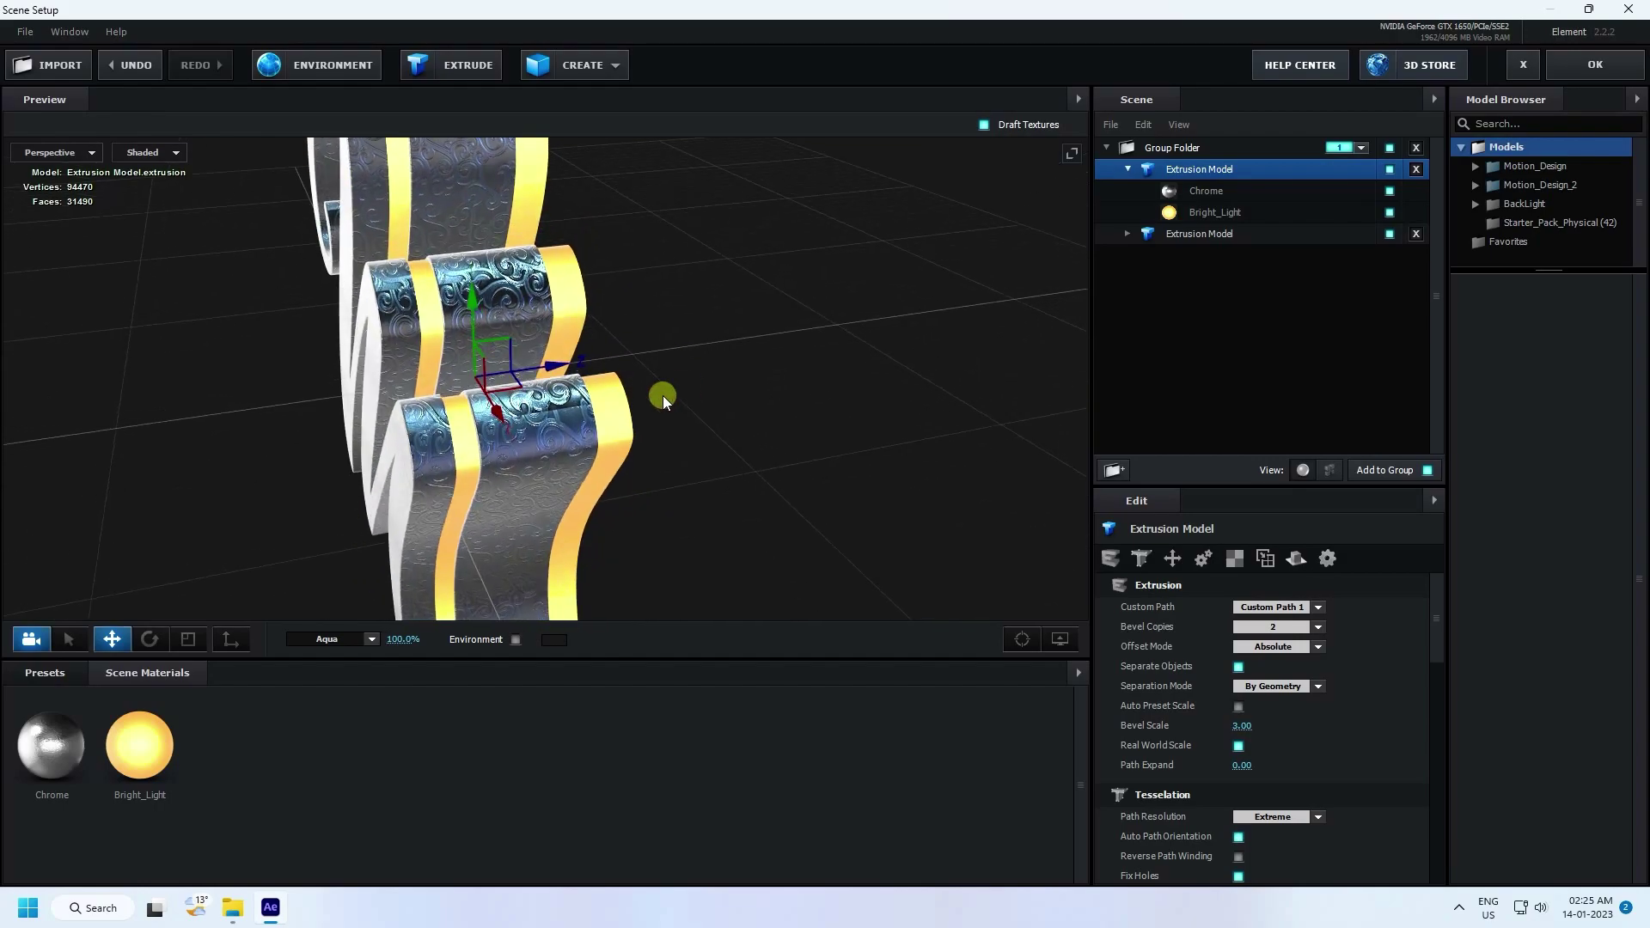
pyautogui.moveTo(553, 364); pyautogui.dragTo(1280, 198)
# Duplicate the thin original model and move the copy along the Z axis to the far end of the thick one
pyautogui.click(1210, 232)
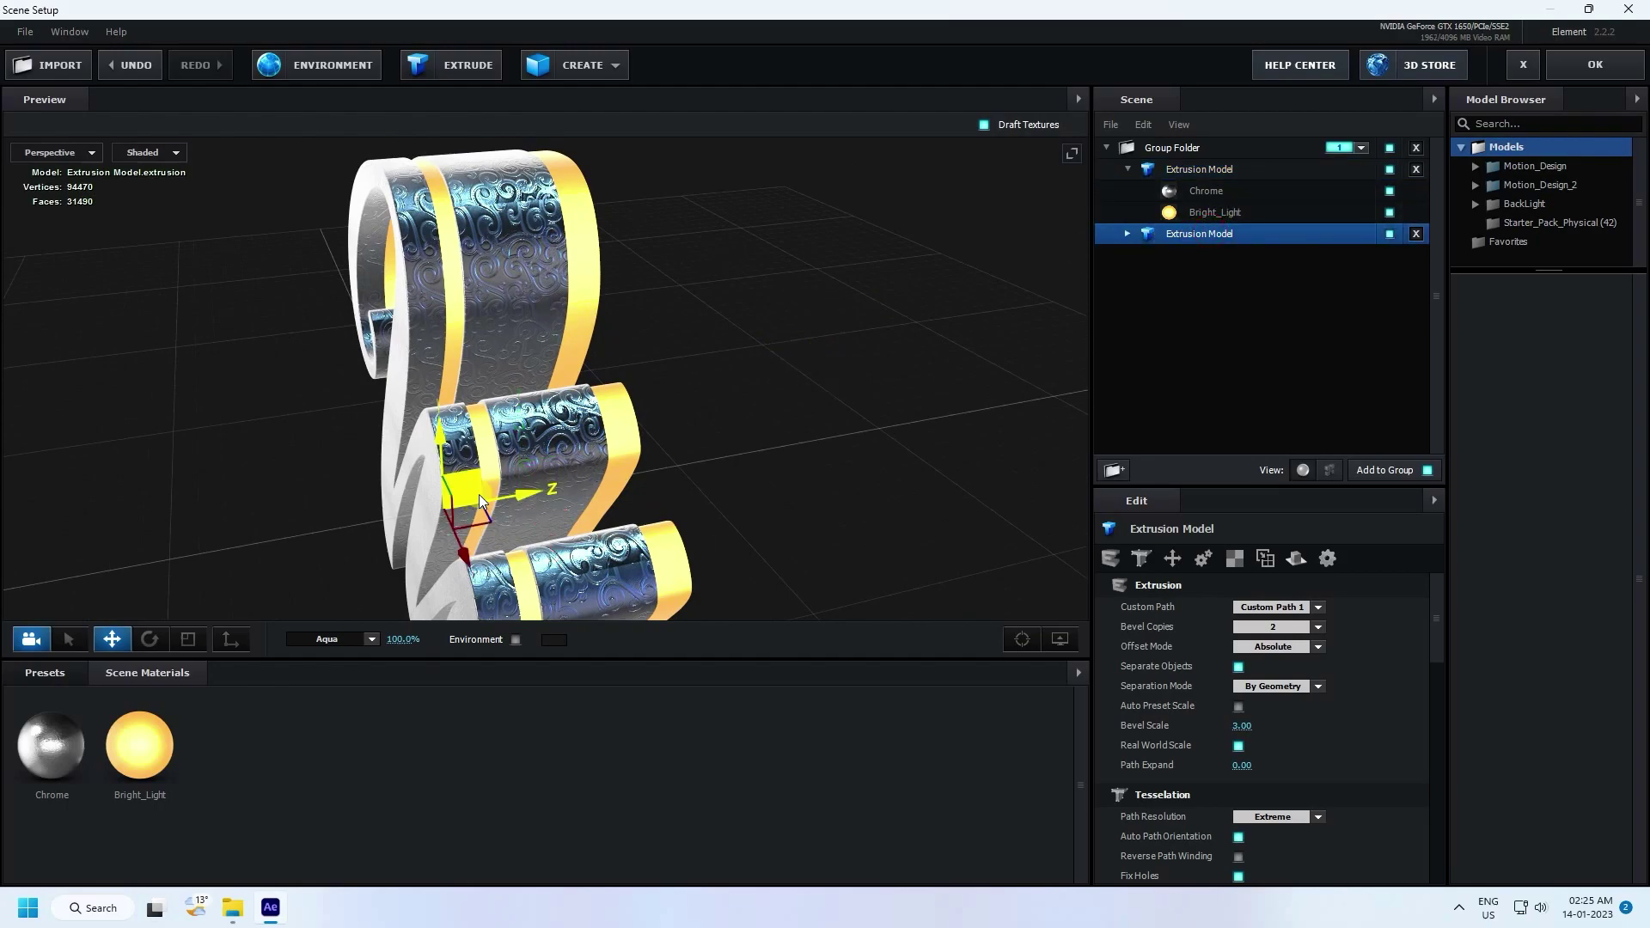
pyautogui.hotkey('ctrl', 'd')
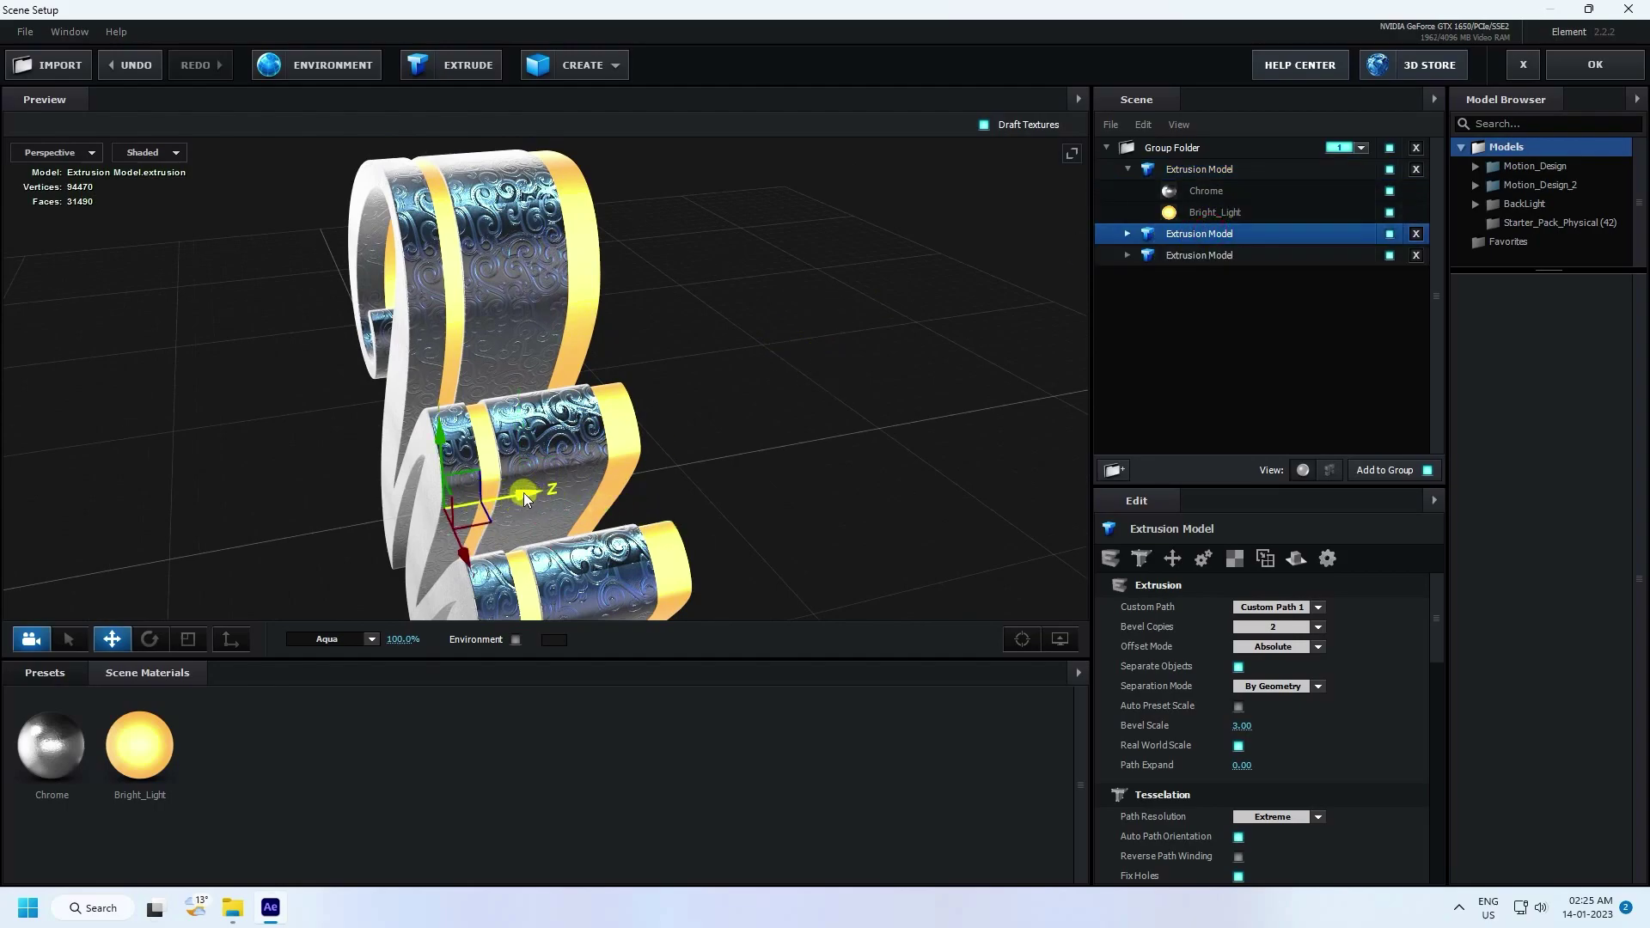
pyautogui.moveTo(524, 492); pyautogui.dragTo(667, 474)
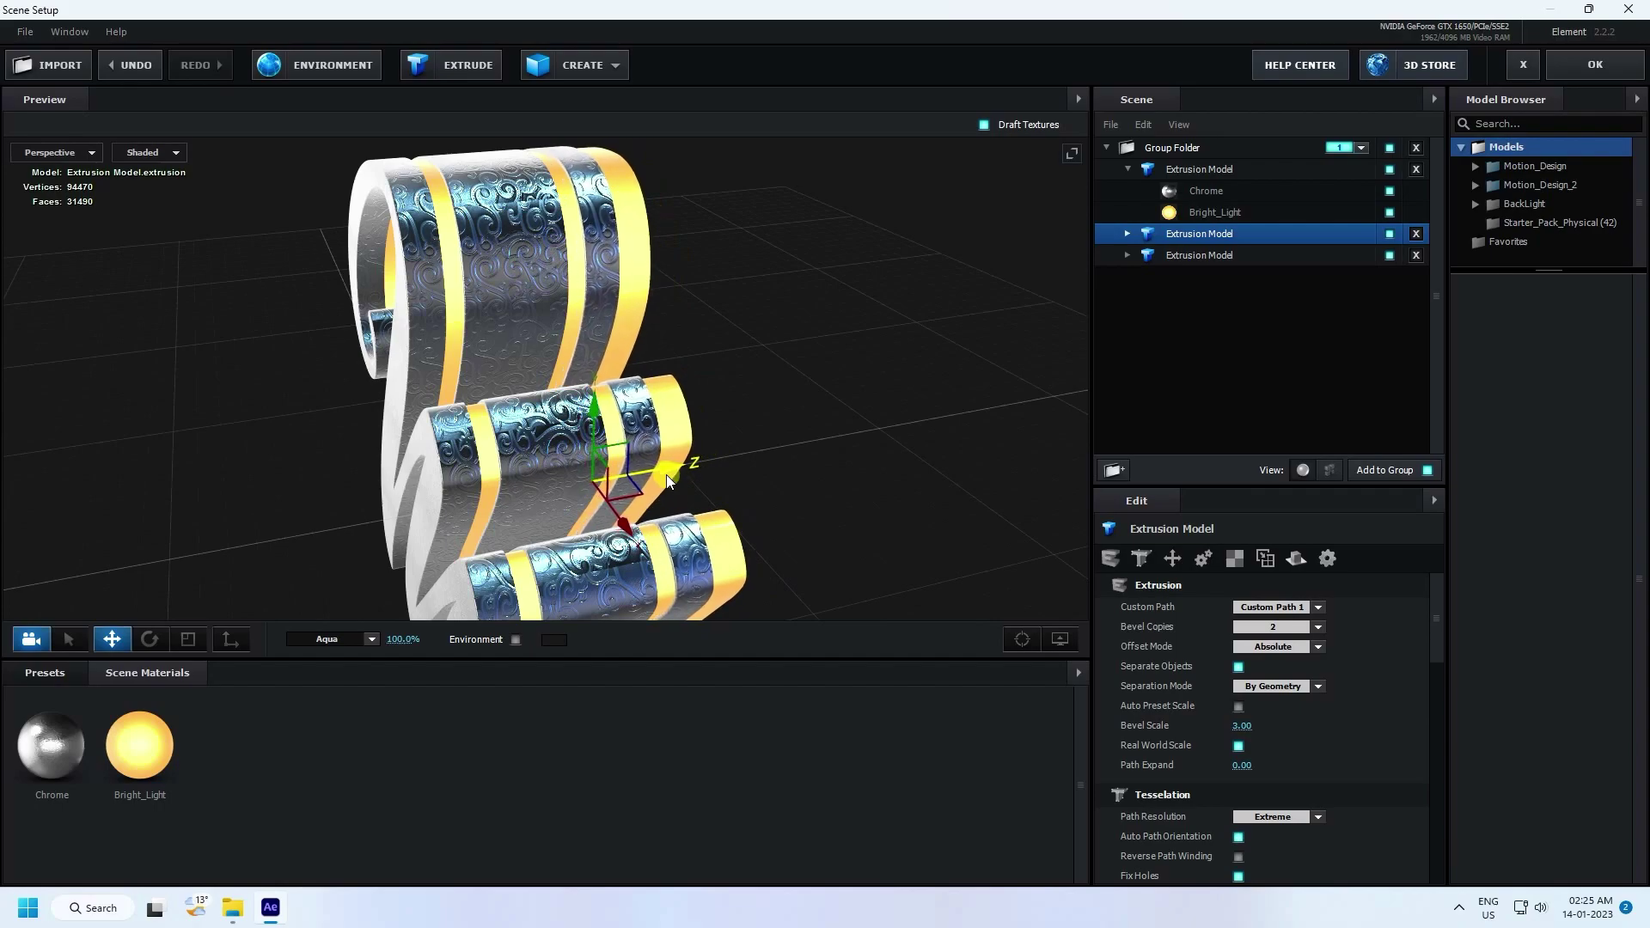
pyautogui.moveTo(771, 461); pyautogui.dragTo(613, 371)
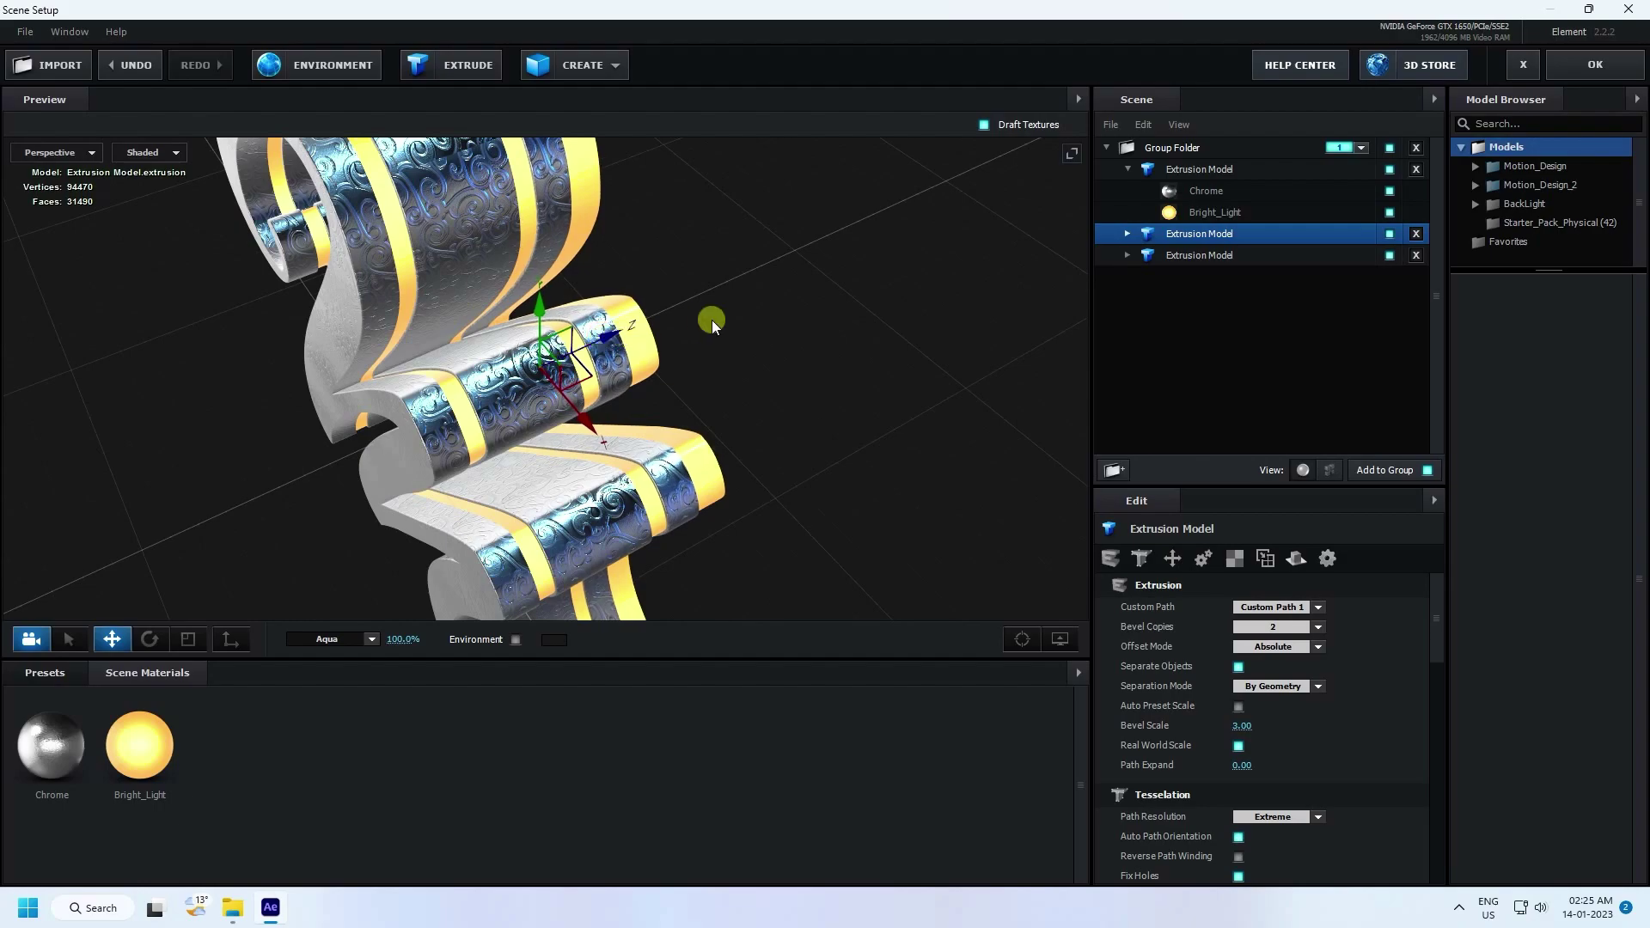
pyautogui.moveTo(712, 319); pyautogui.dragTo(333, 85)
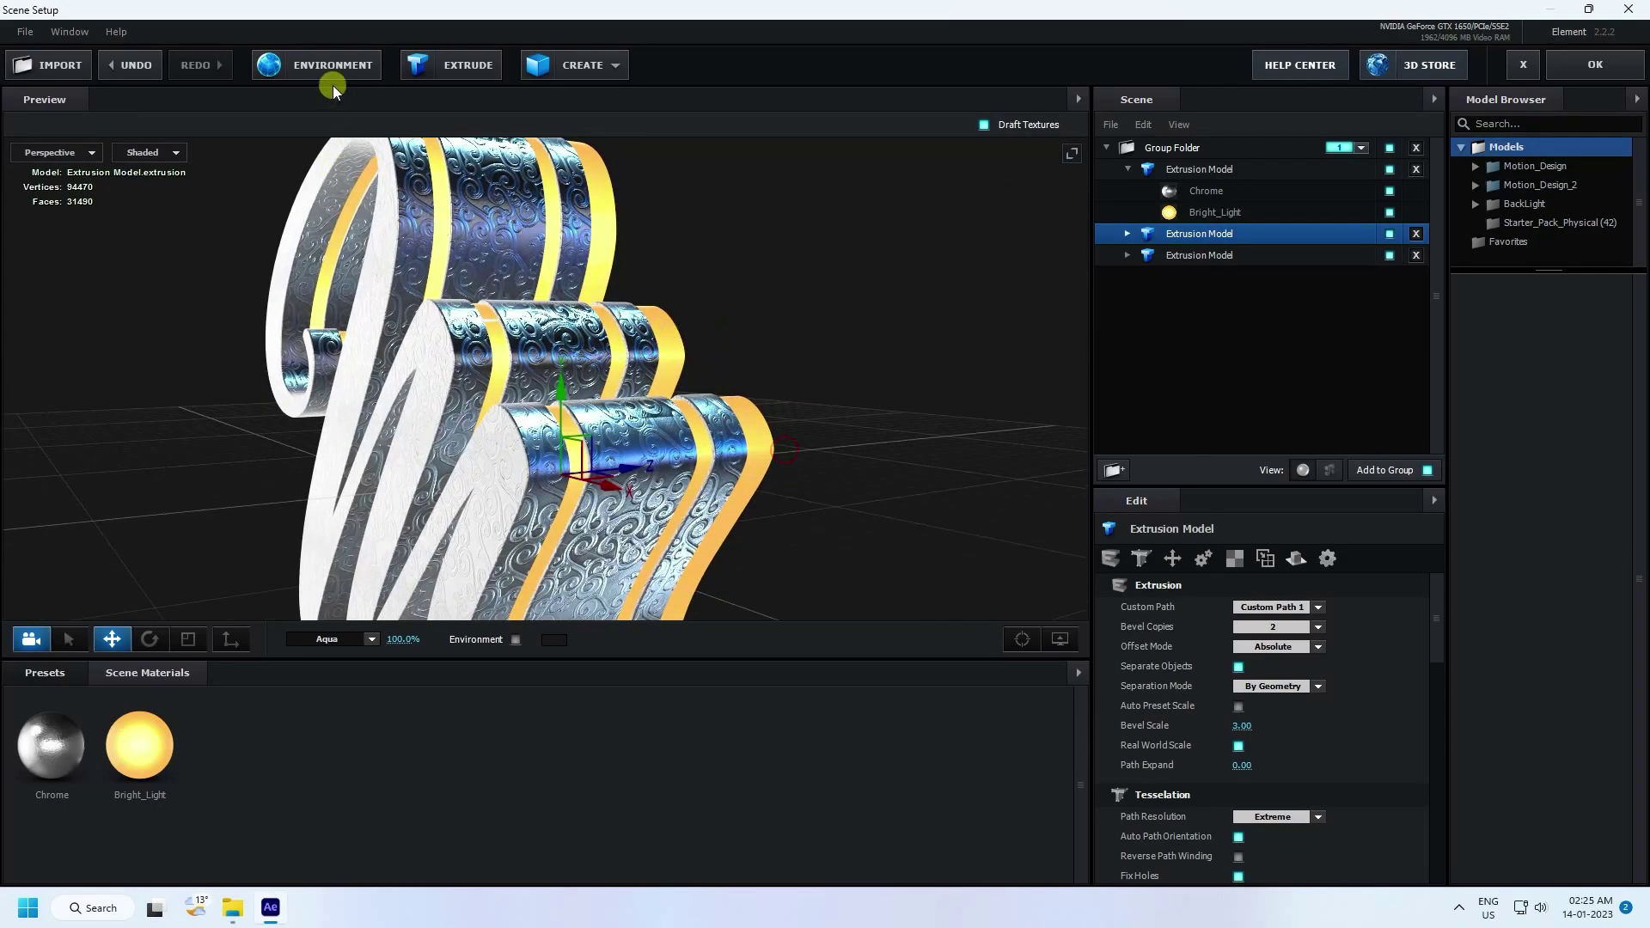
# Add another extrusion model of the M from Custom Path 1
pyautogui.click(451, 69)
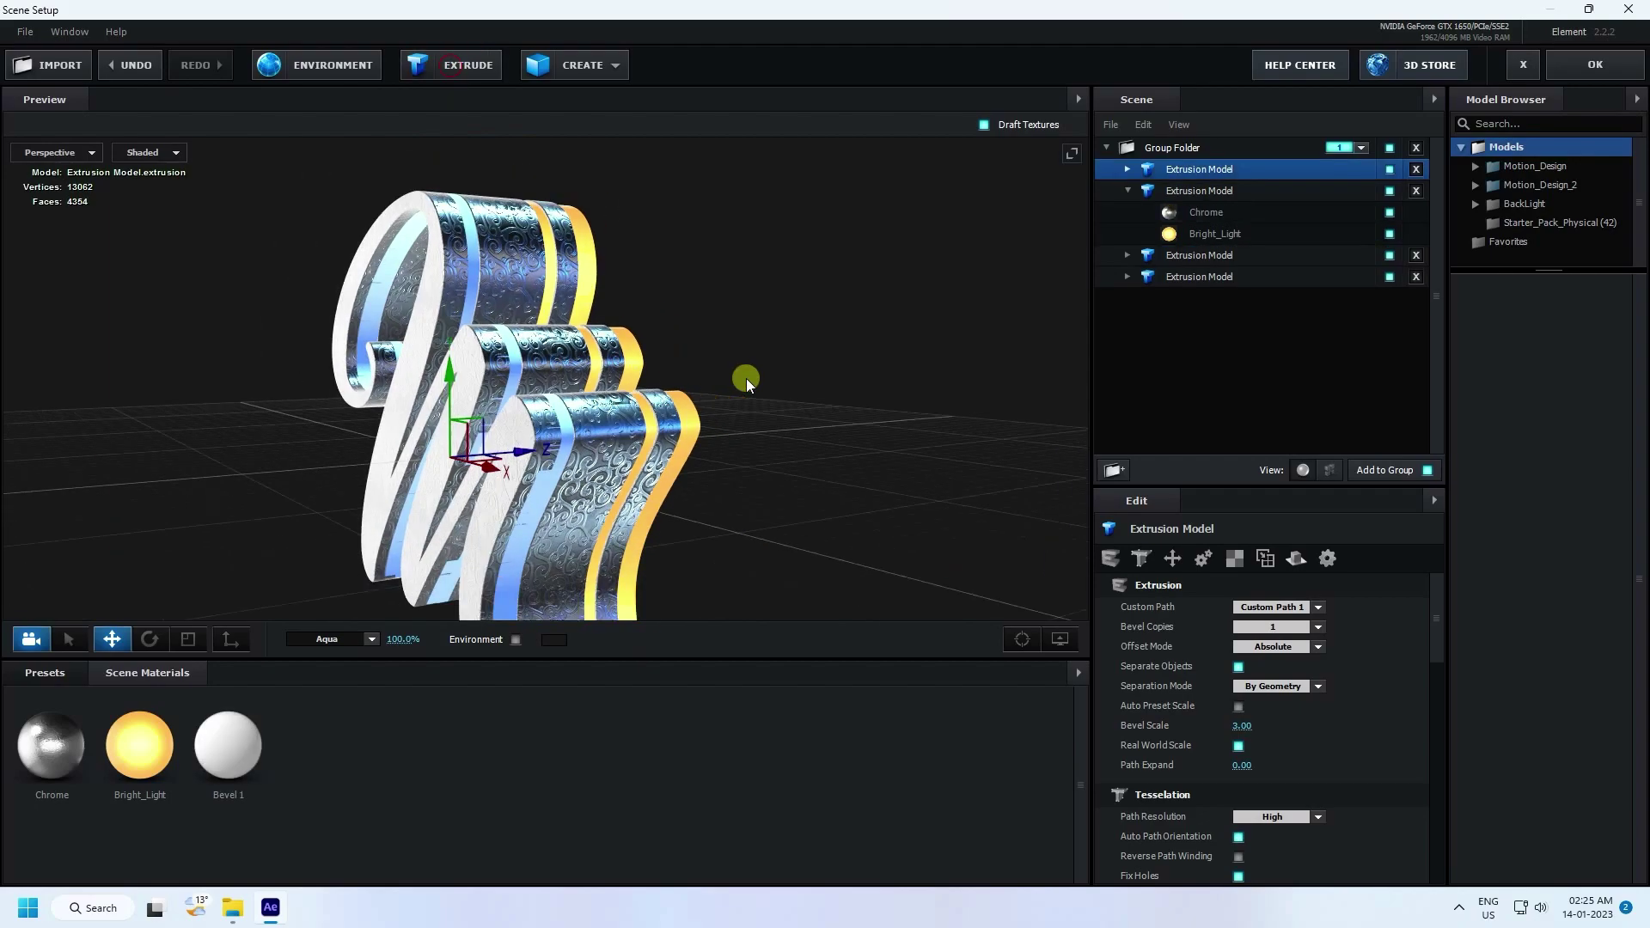
pyautogui.moveTo(746, 378); pyautogui.dragTo(588, 431)
# Enable the Bevel Outline for the Bevel 1 material of the newest extrusion model
pyautogui.click(1125, 168)
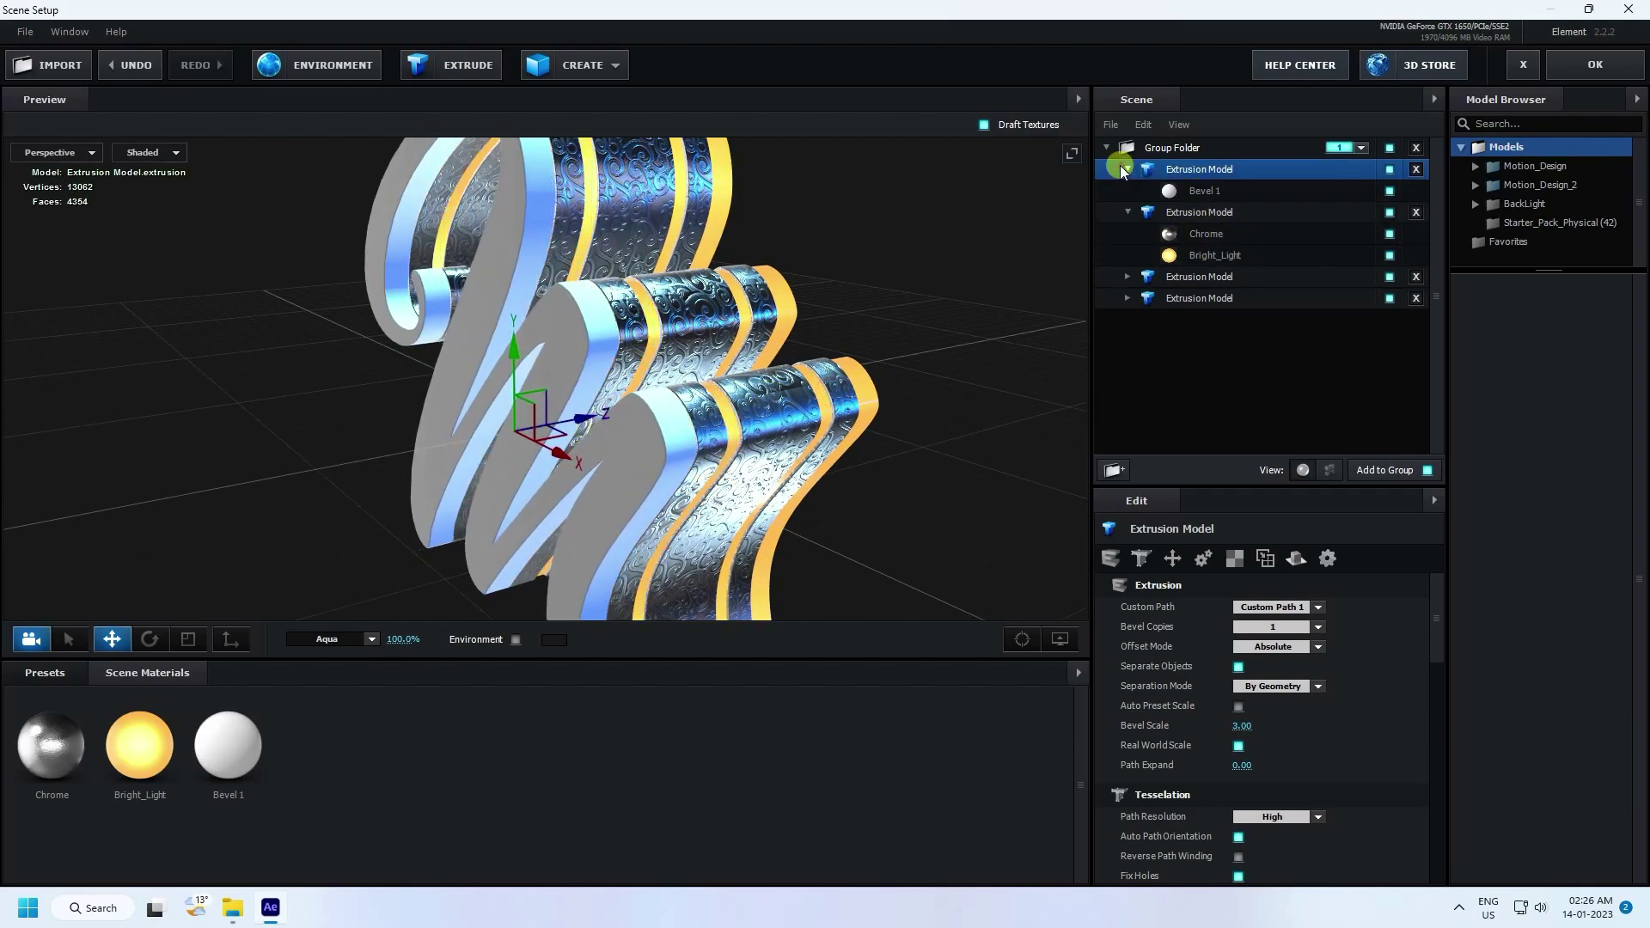
pyautogui.click(1202, 191)
pyautogui.scroll(-2, 1177, 774)
pyautogui.scroll(-2, 1231, 718)
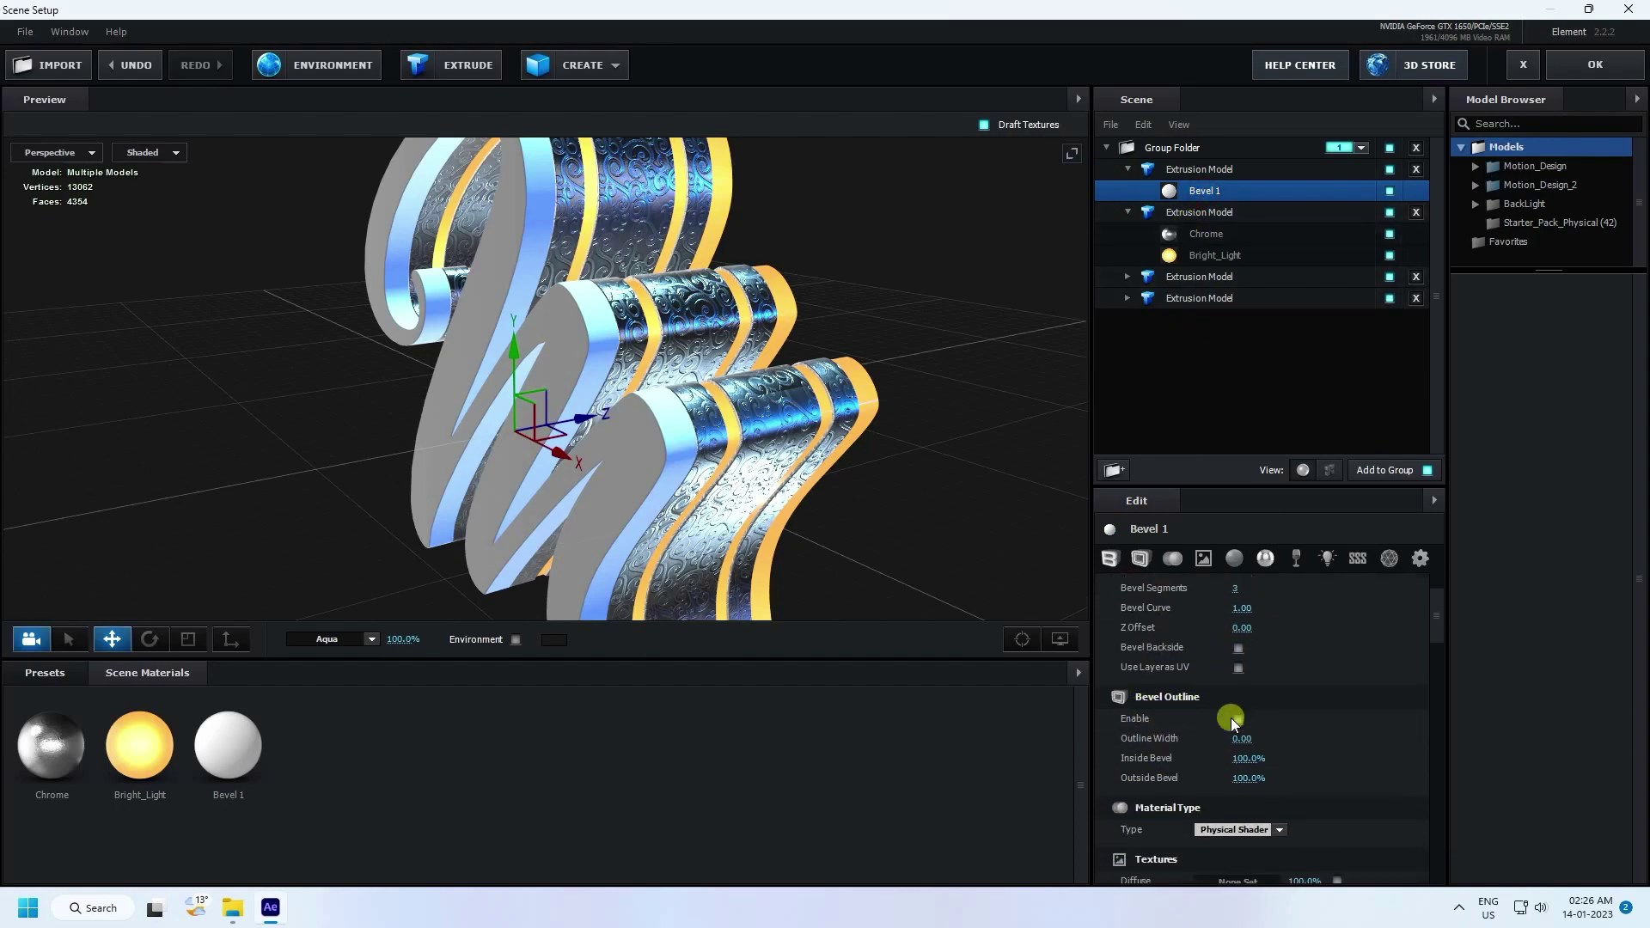
pyautogui.click(1238, 696)
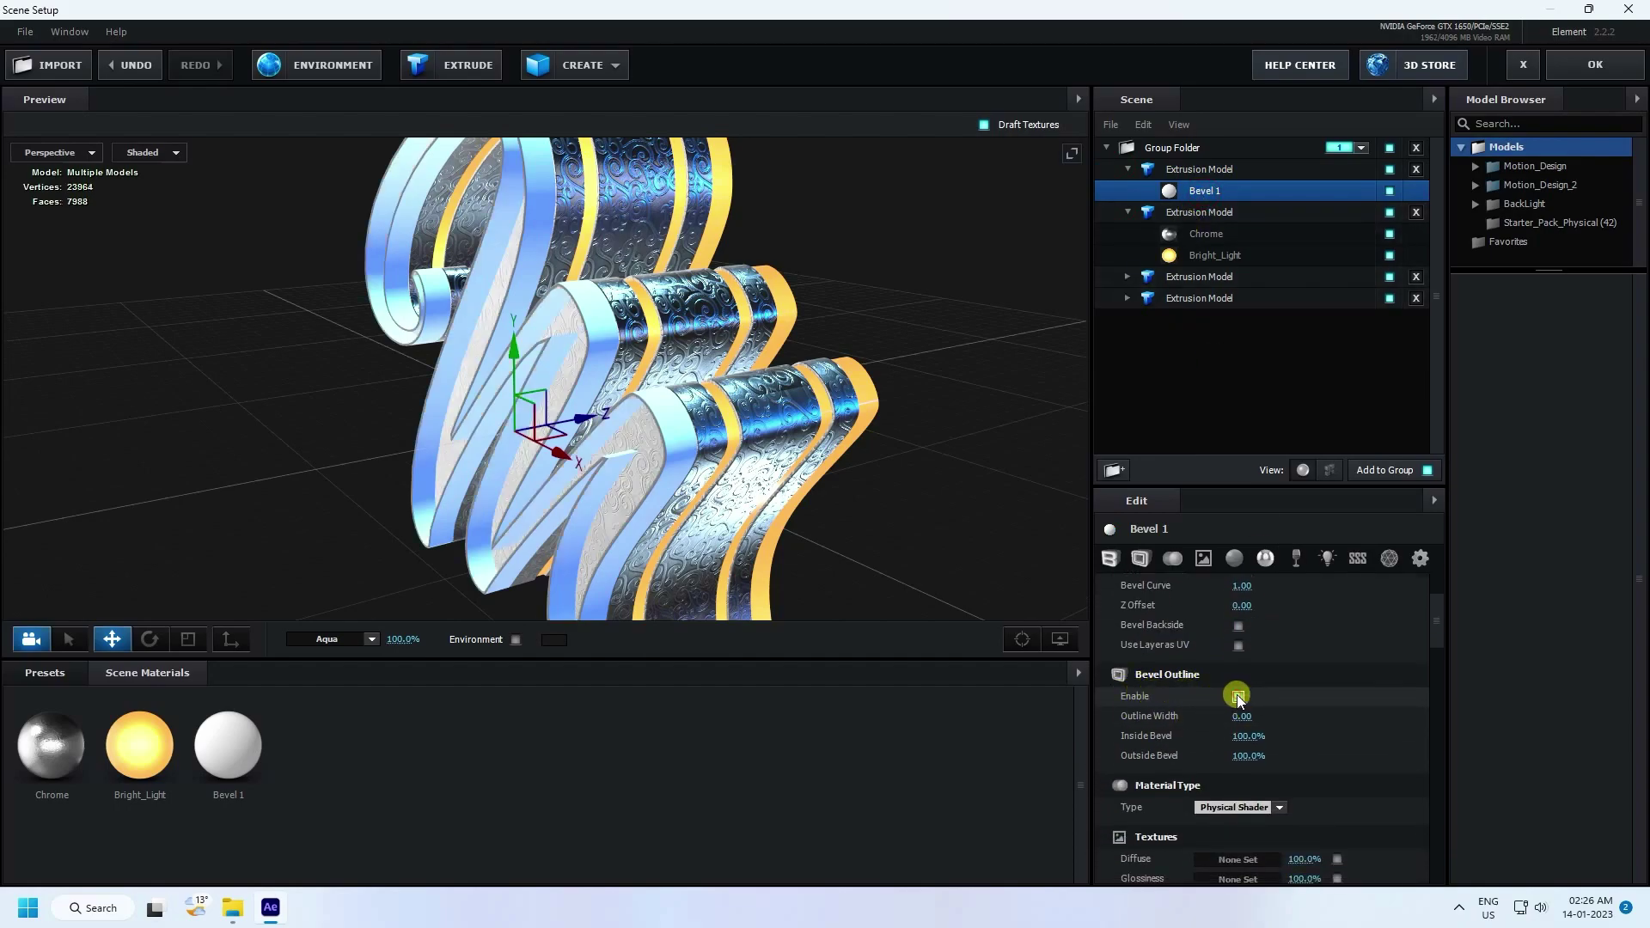
# Set Bevel 1's Extrude to 0.50 and its Expand Edges to -0.50
pyautogui.scroll(3, 1219, 700)
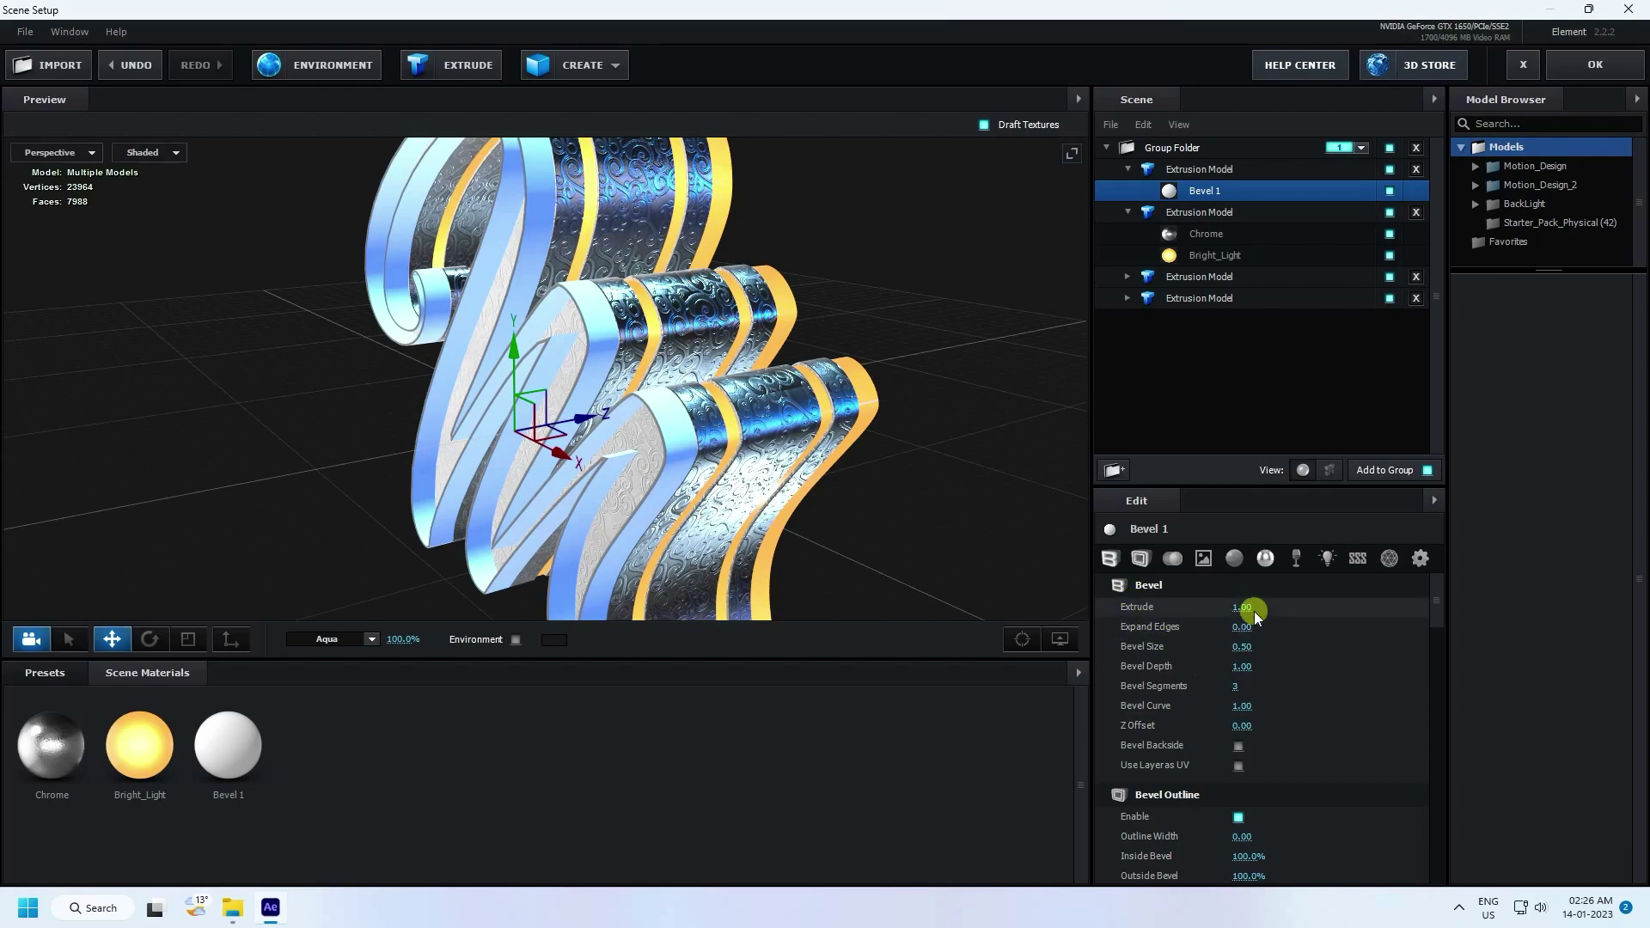
pyautogui.press('Return')
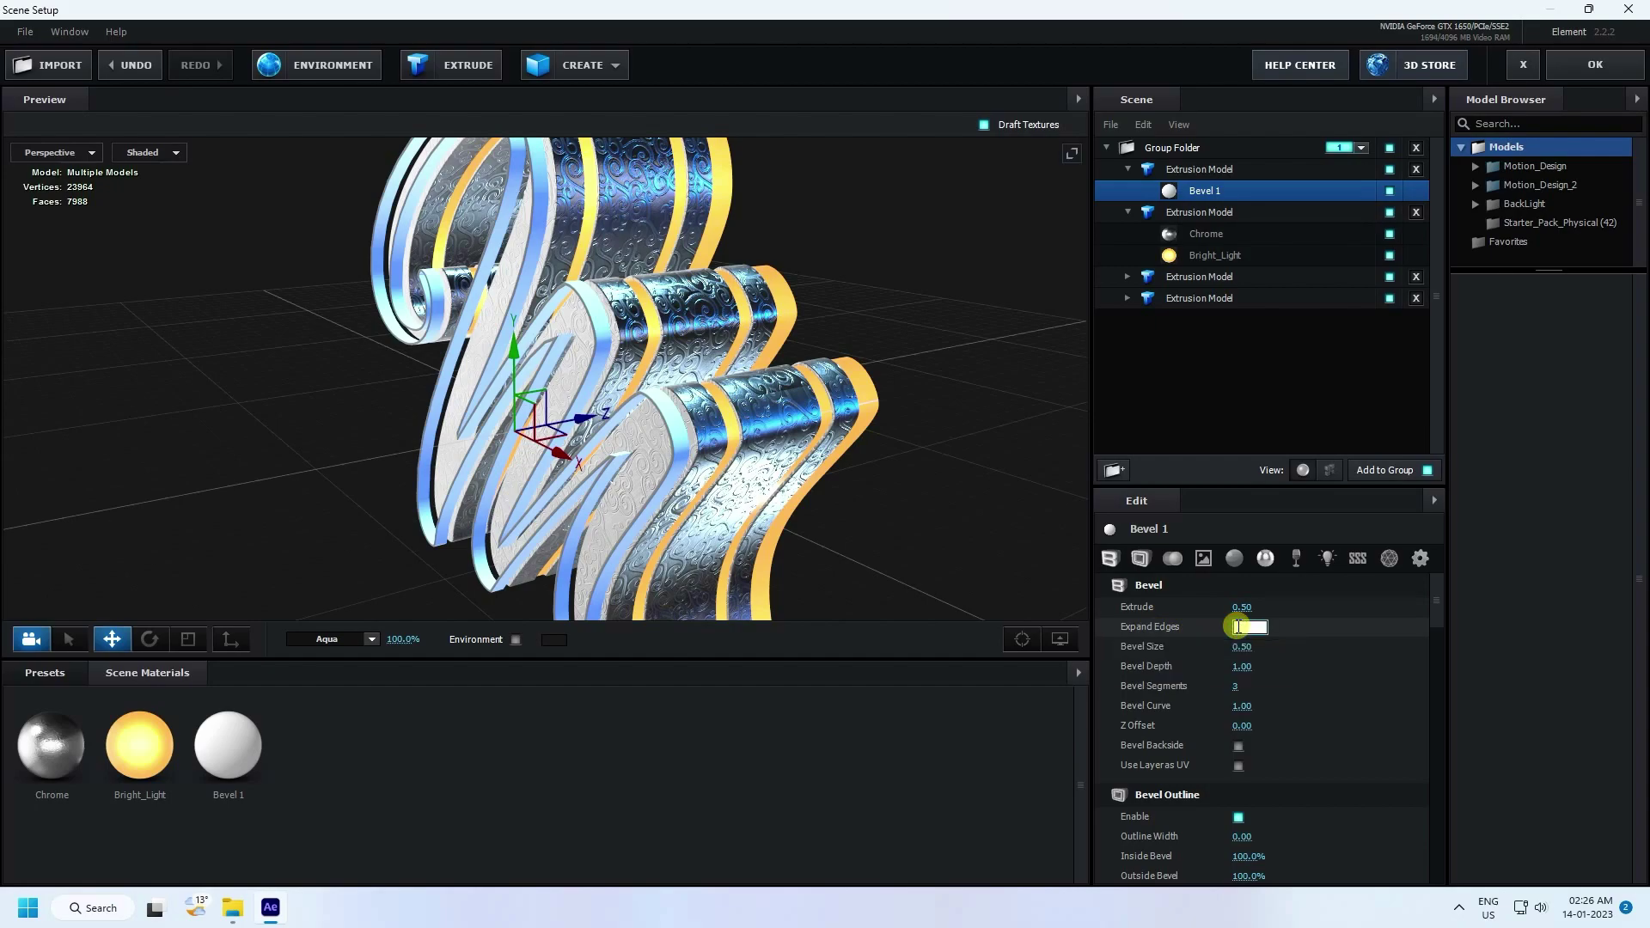
pyautogui.press('Return')
pyautogui.scroll(5, 698, 476)
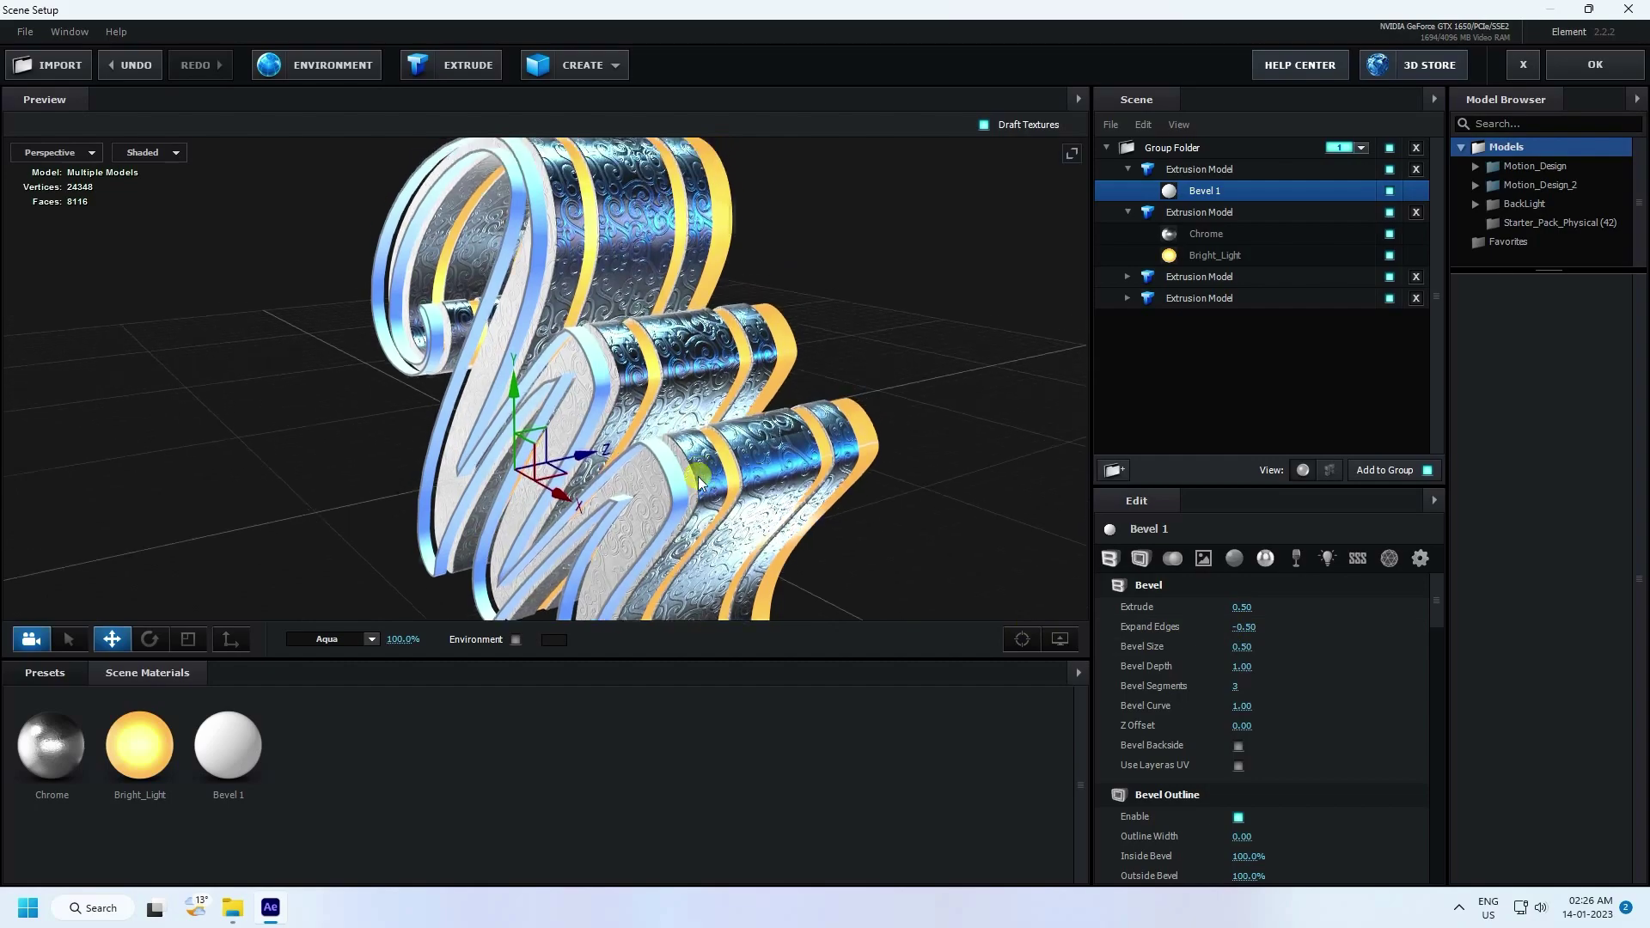
pyautogui.moveTo(568, 537); pyautogui.dragTo(580, 537)
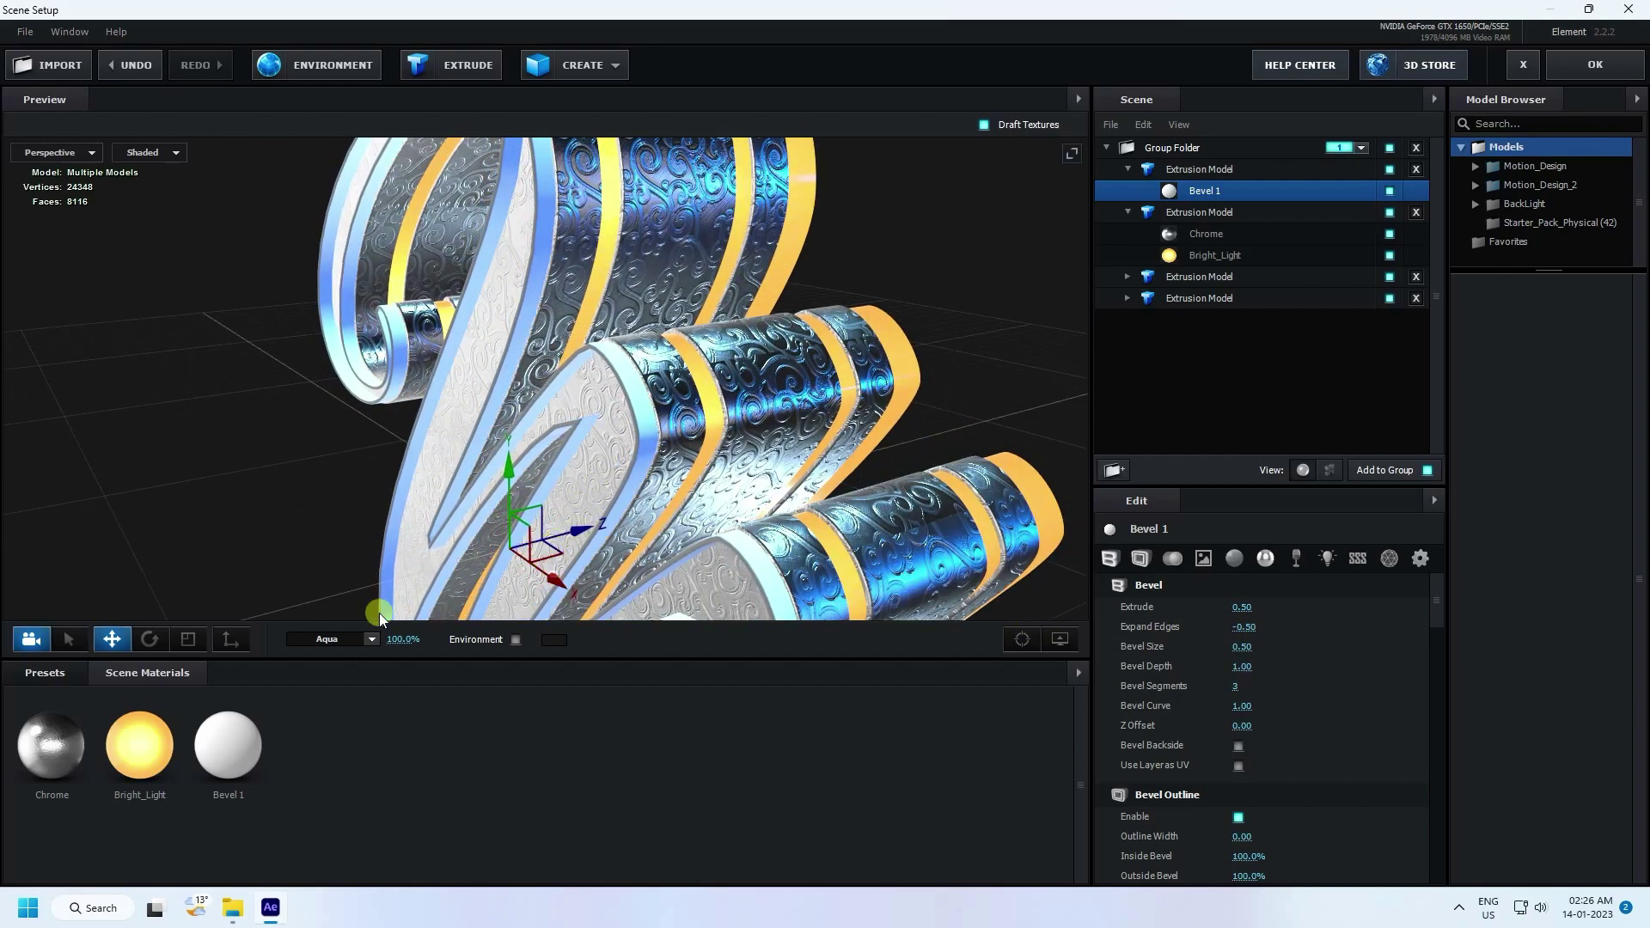
pyautogui.moveTo(669, 471); pyautogui.dragTo(824, 275)
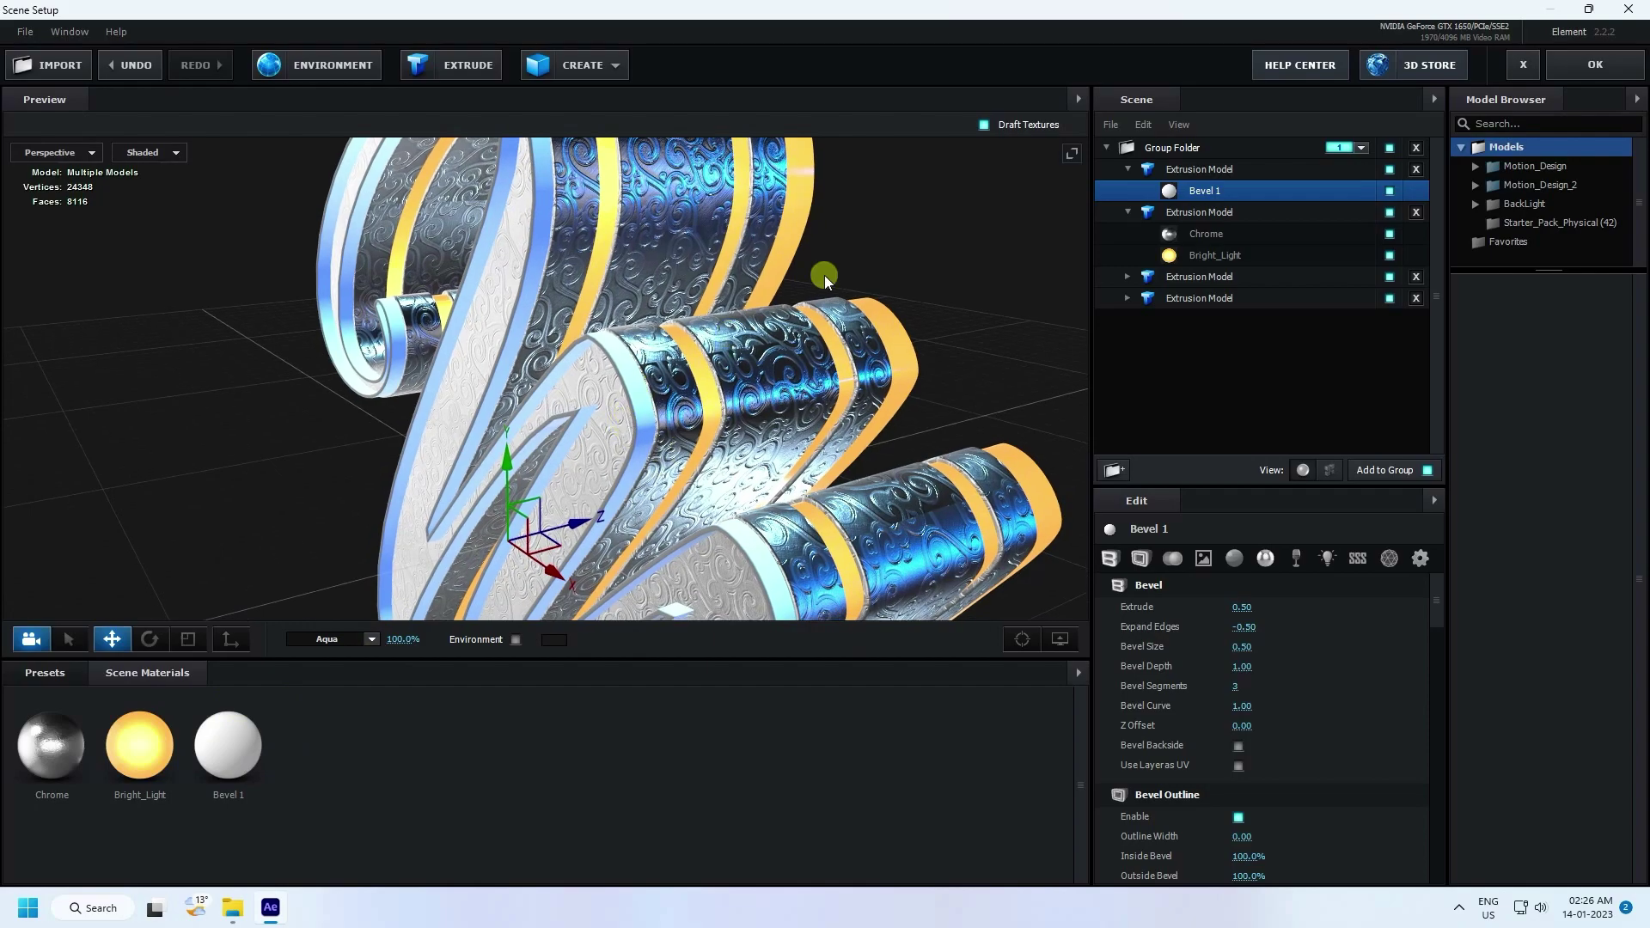
# Set the Path Resolution of the outlined extrusion model to Extreme
pyautogui.click(1162, 177)
pyautogui.click(1181, 193)
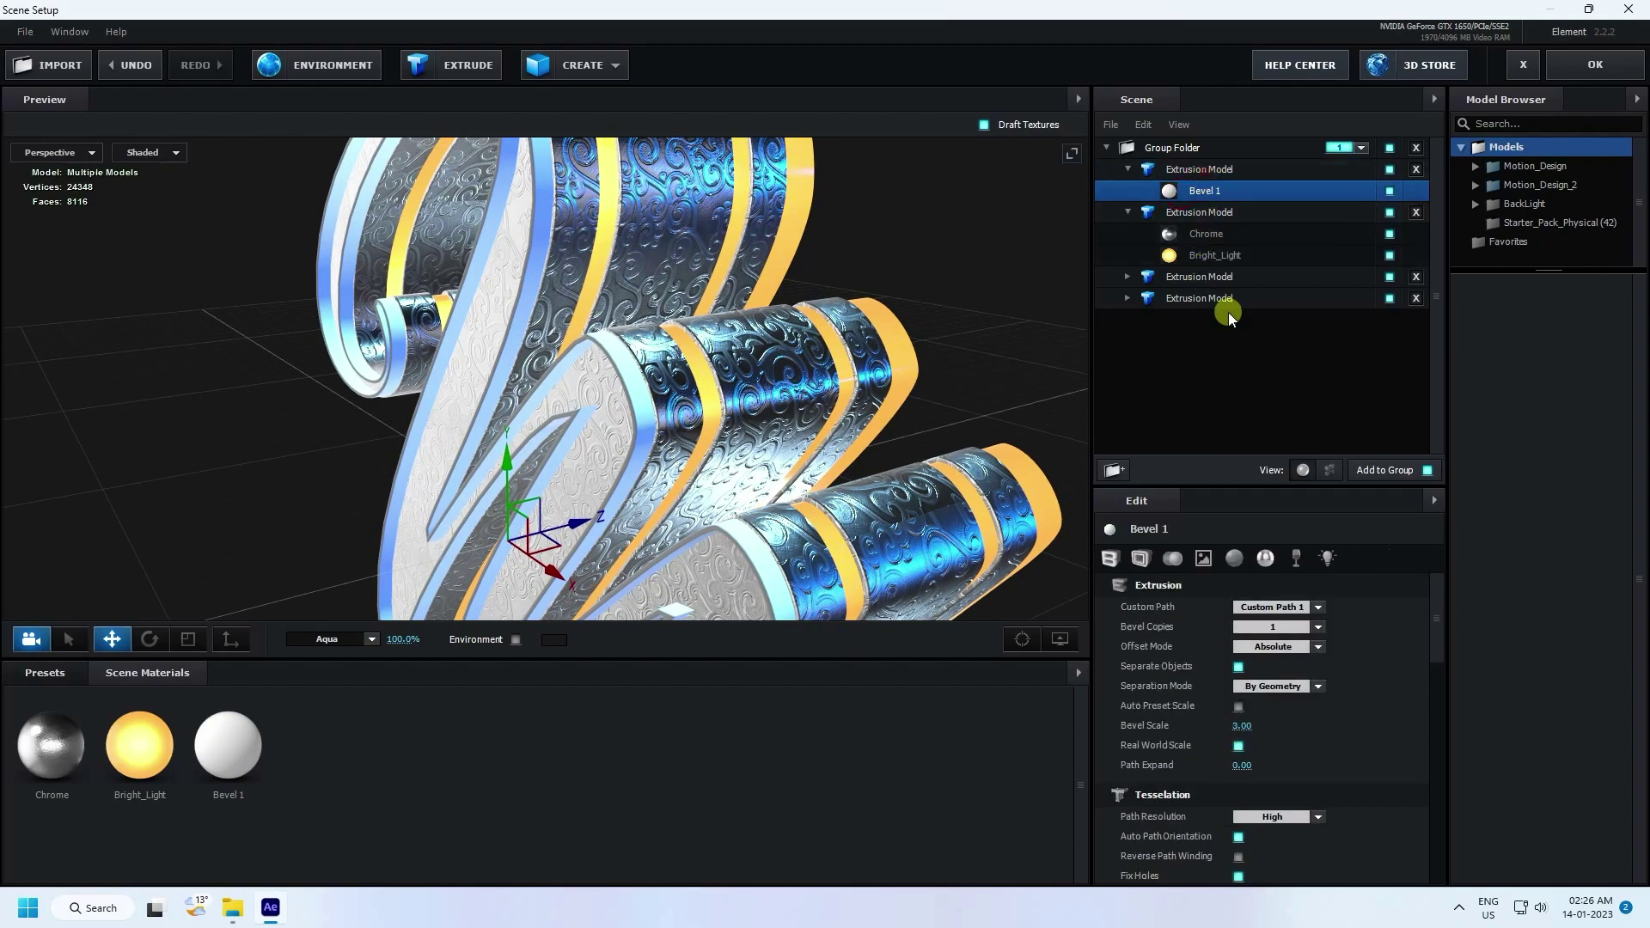
pyautogui.click(1319, 817)
pyautogui.click(1280, 796)
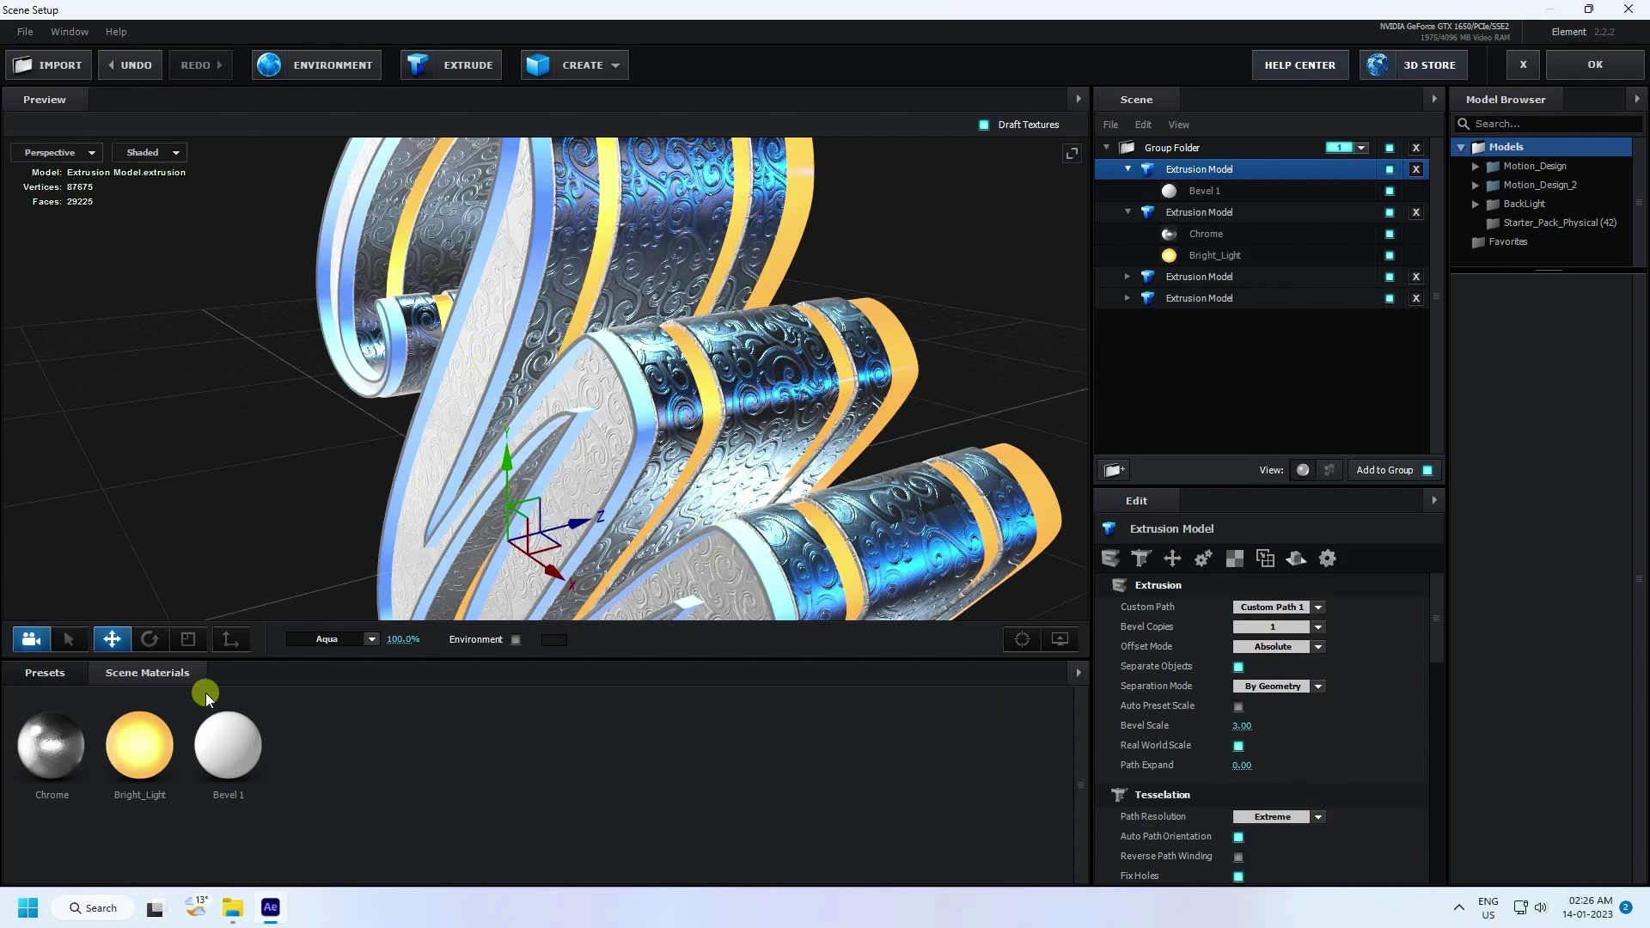
# Apply the Chrome preset from the Physical materials to the outlined model's Bevel 1
pyautogui.click(44, 673)
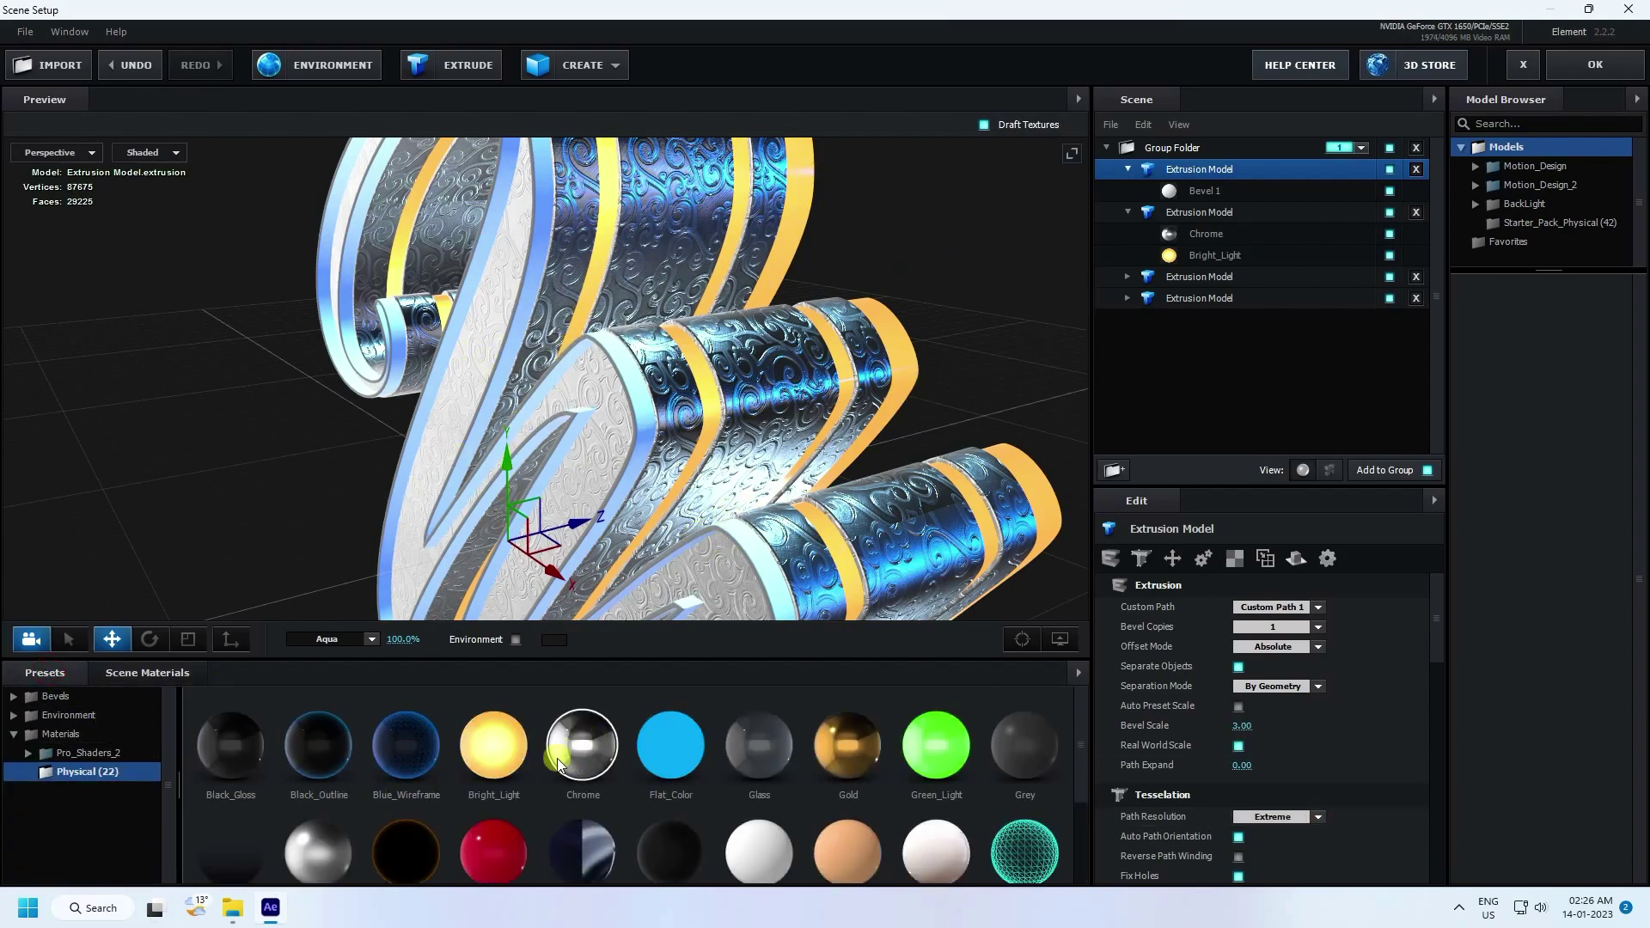
pyautogui.moveTo(559, 763); pyautogui.dragTo(1203, 189)
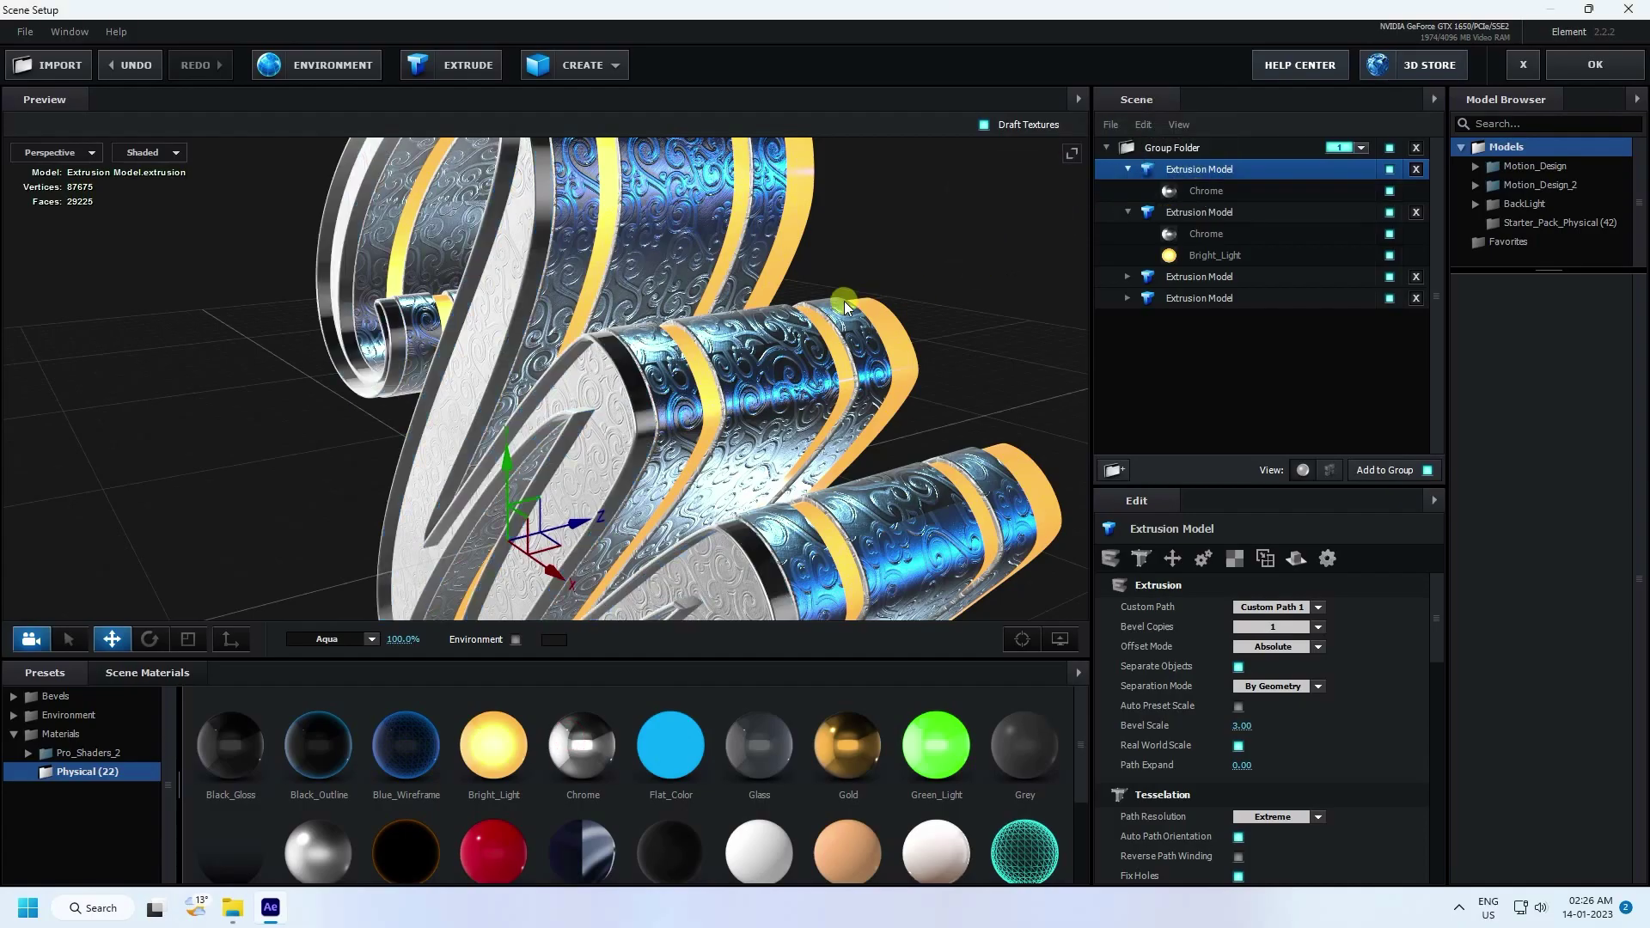
pyautogui.moveTo(845, 305); pyautogui.dragTo(713, 447)
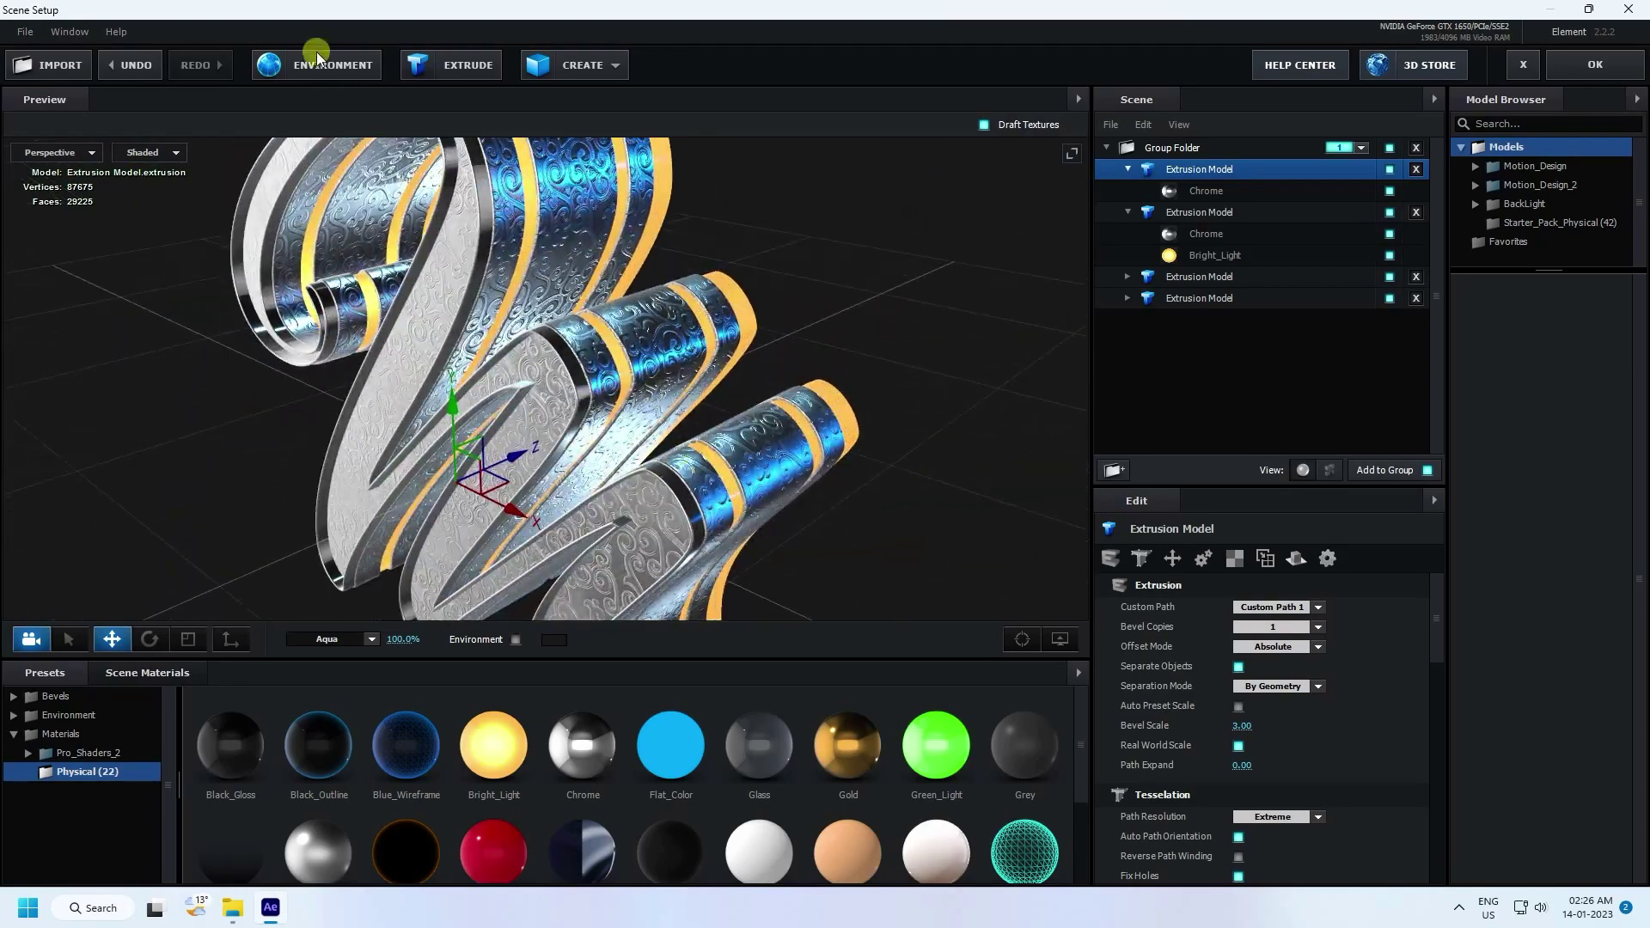
# Create a plane model, make it two-sided, and set its X orientation to -90°
pyautogui.click(612, 61)
pyautogui.click(761, 106)
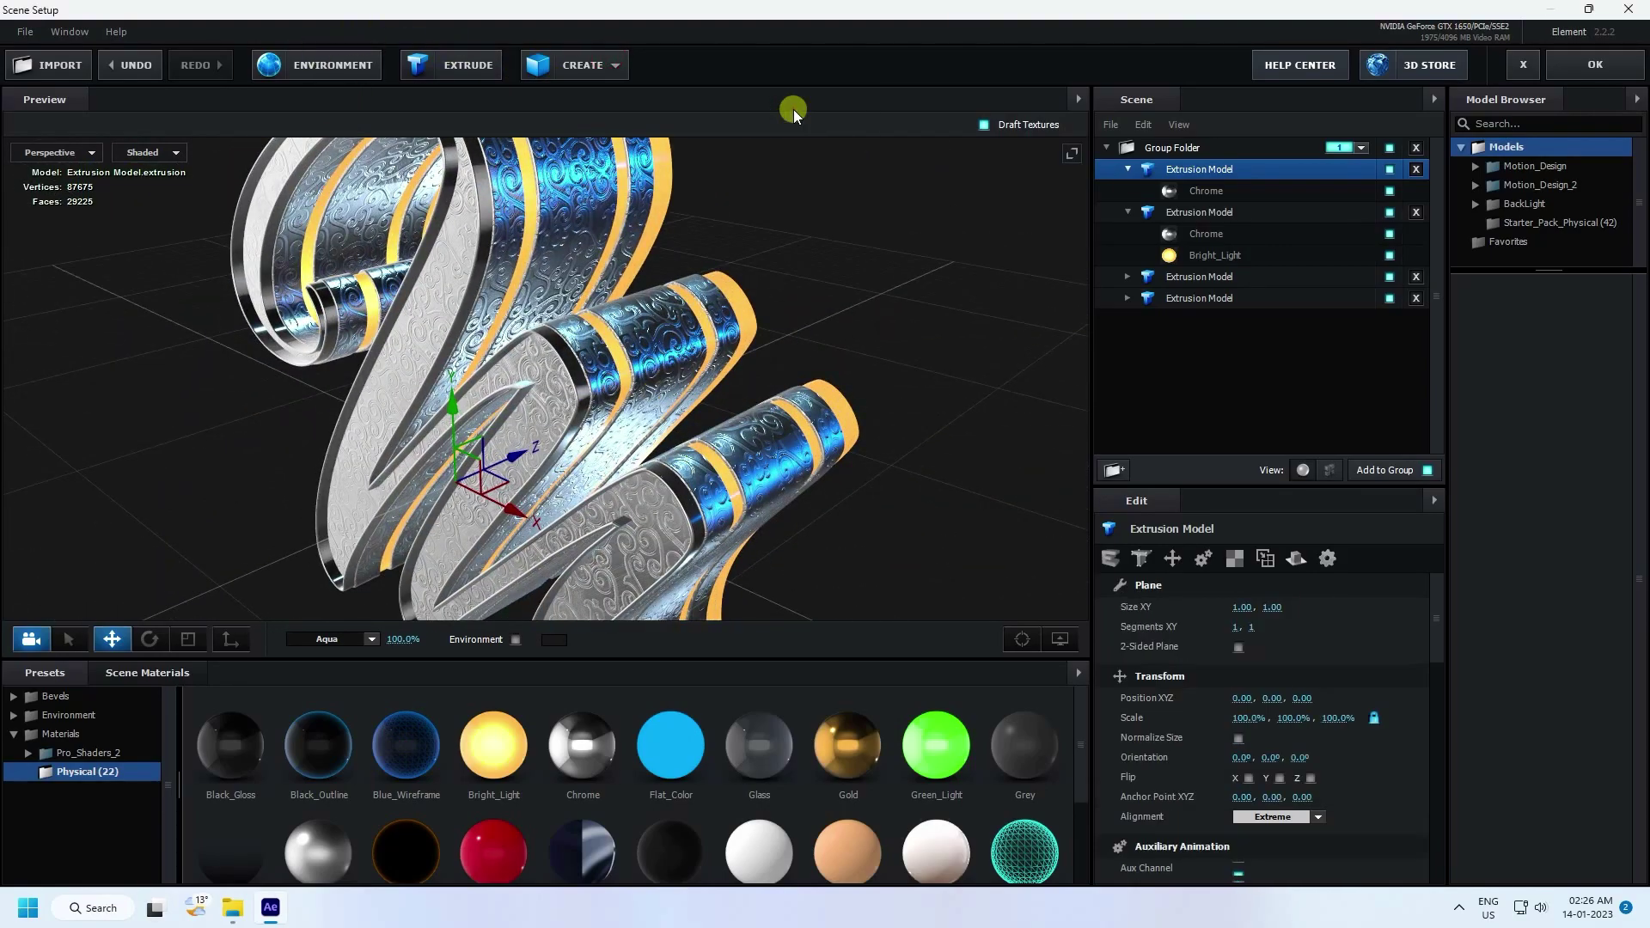
pyautogui.click(1246, 653)
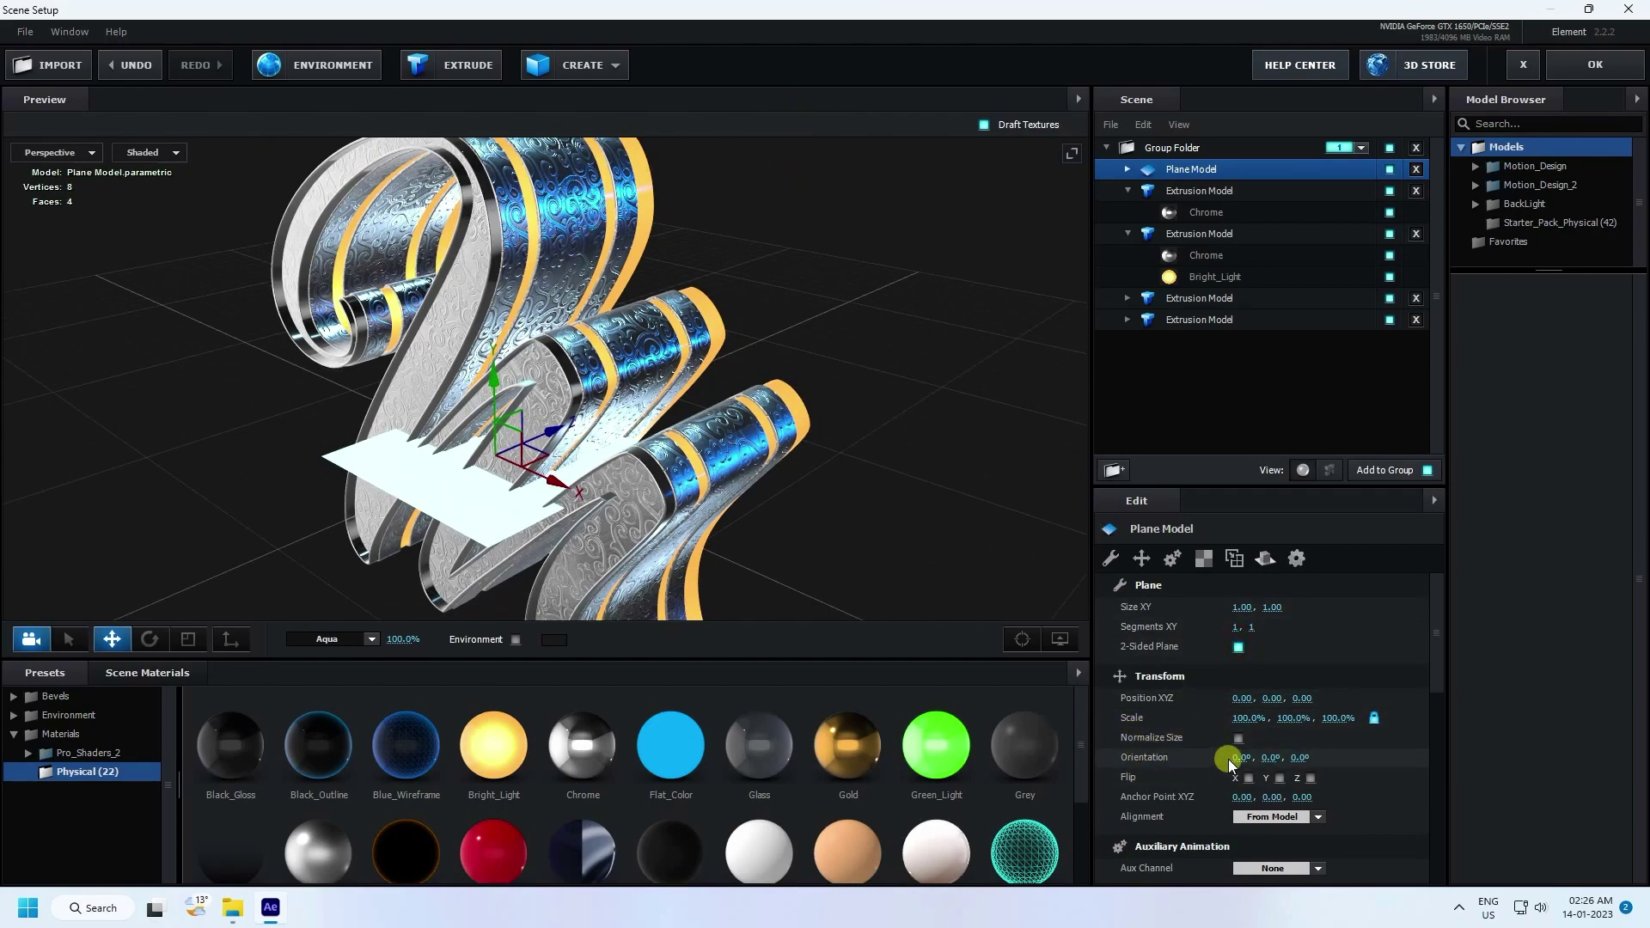
pyautogui.write('-90')
pyautogui.press('Return')
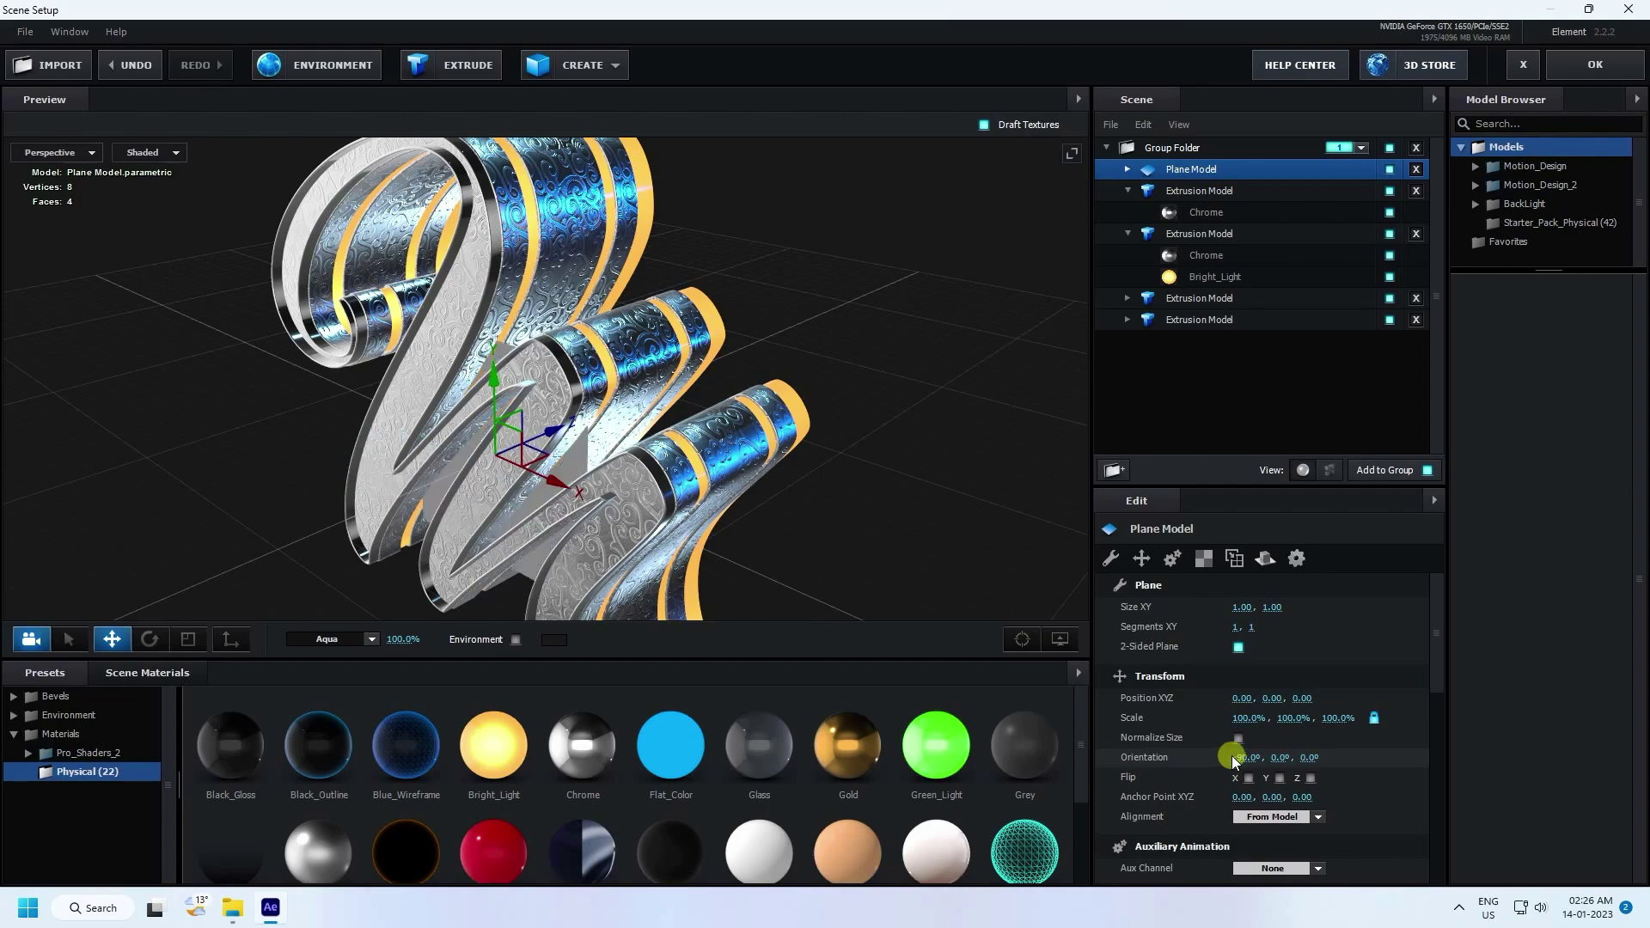
# Set the plane's XY size to 15 by 15
pyautogui.click(1246, 608)
pyautogui.write('15')
pyautogui.press('Return')
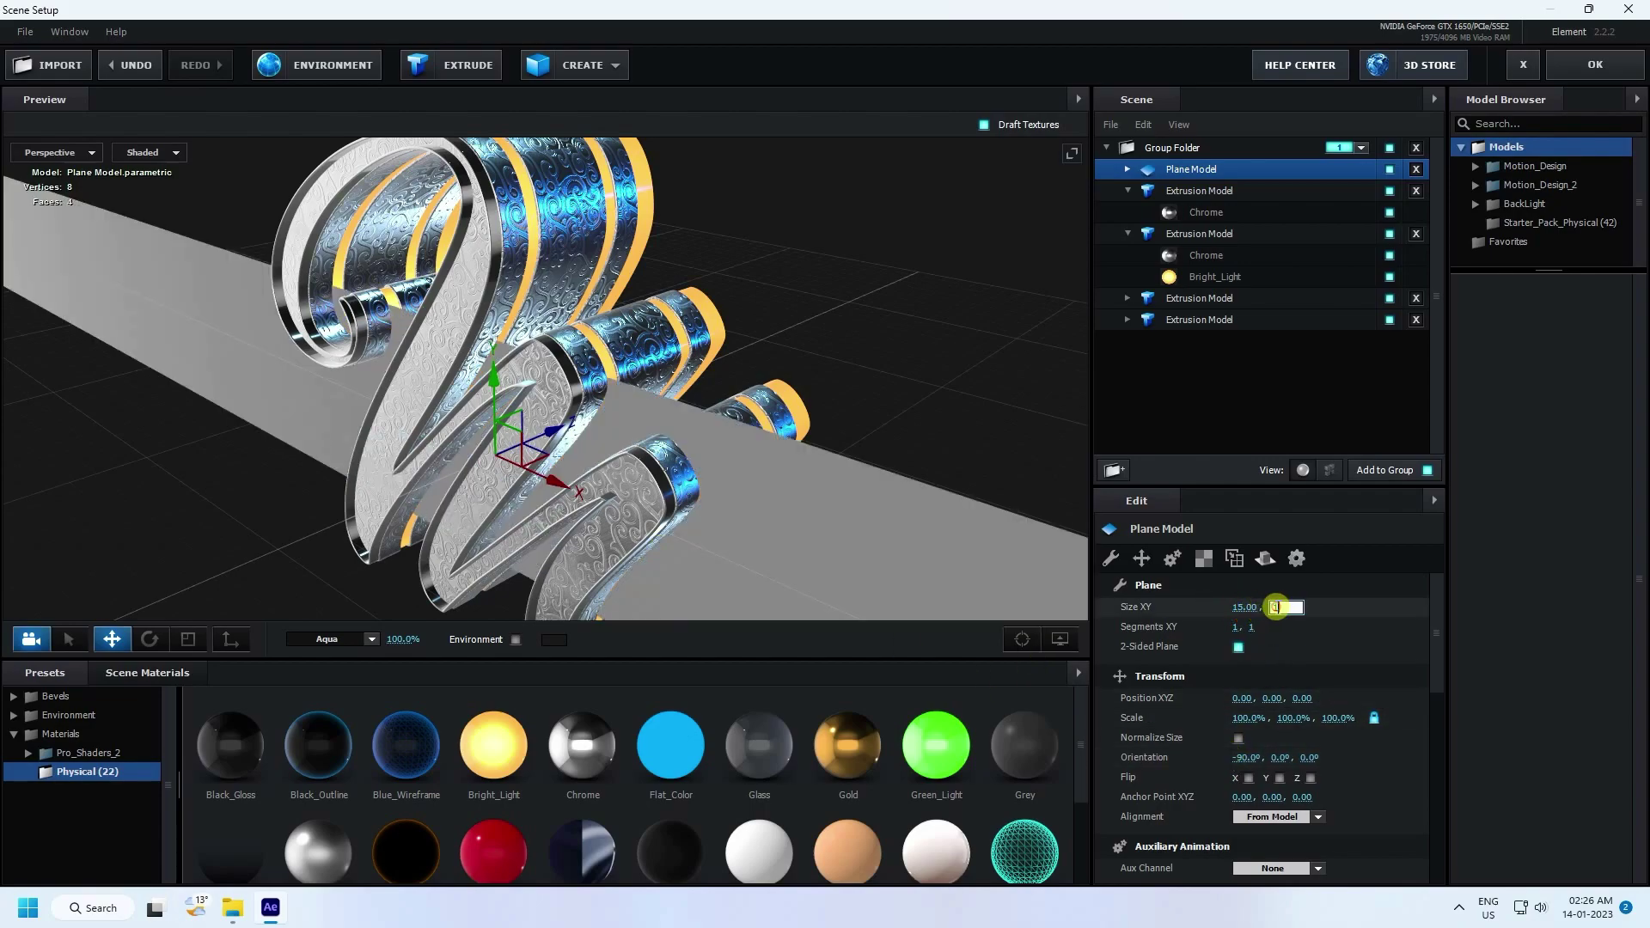
pyautogui.write('15')
pyautogui.press('Return')
# Move the plane along Z to about 0.72 behind the M and set its XY size to 20 by 20
pyautogui.moveTo(894, 557); pyautogui.dragTo(330, 476)
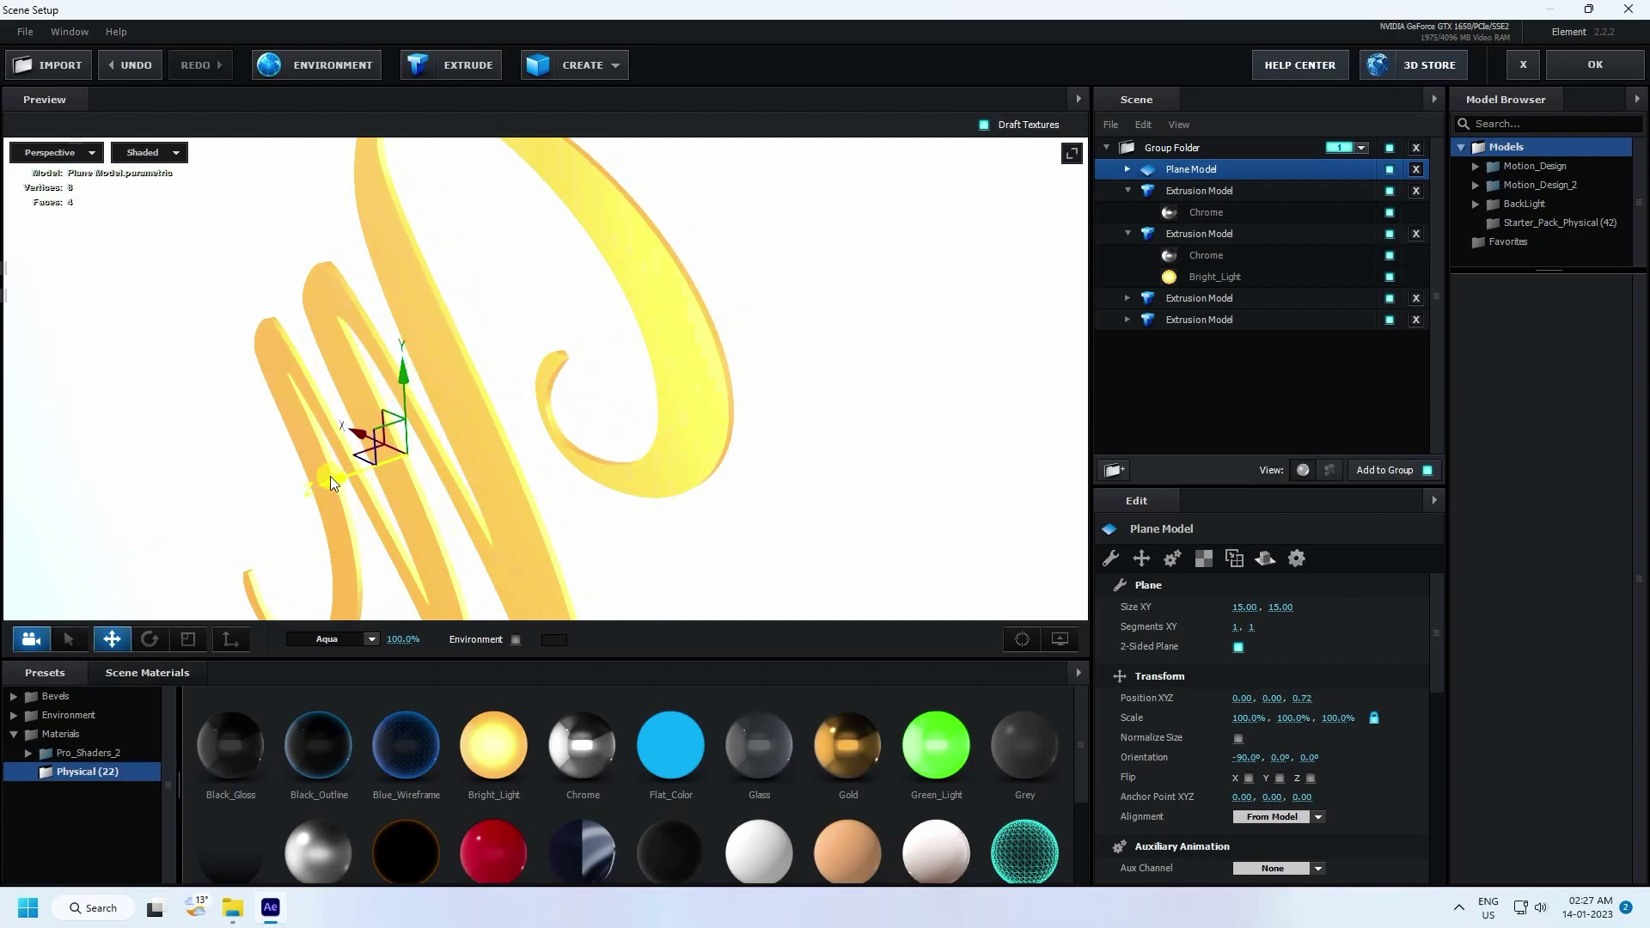
pyautogui.click(1276, 608)
pyautogui.write('20')
pyautogui.press('Return')
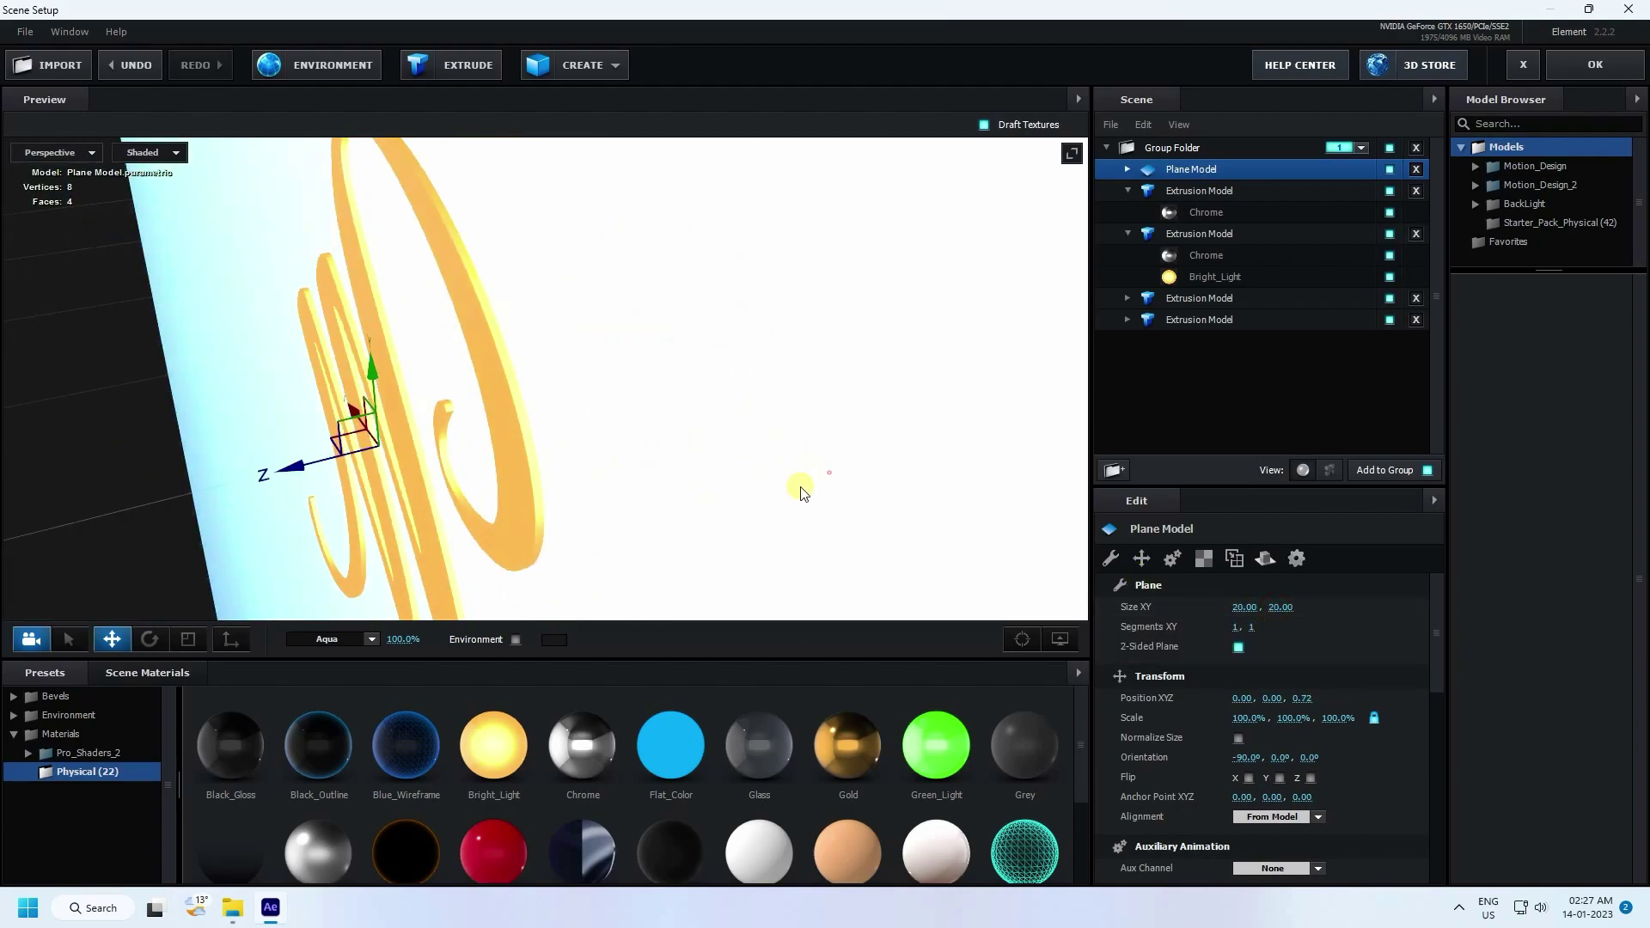
# Adjust the plane's Z position to about 0.69 at the back of the M and apply the Black_Outline preset to it
pyautogui.moveTo(803, 482); pyautogui.dragTo(486, 457)
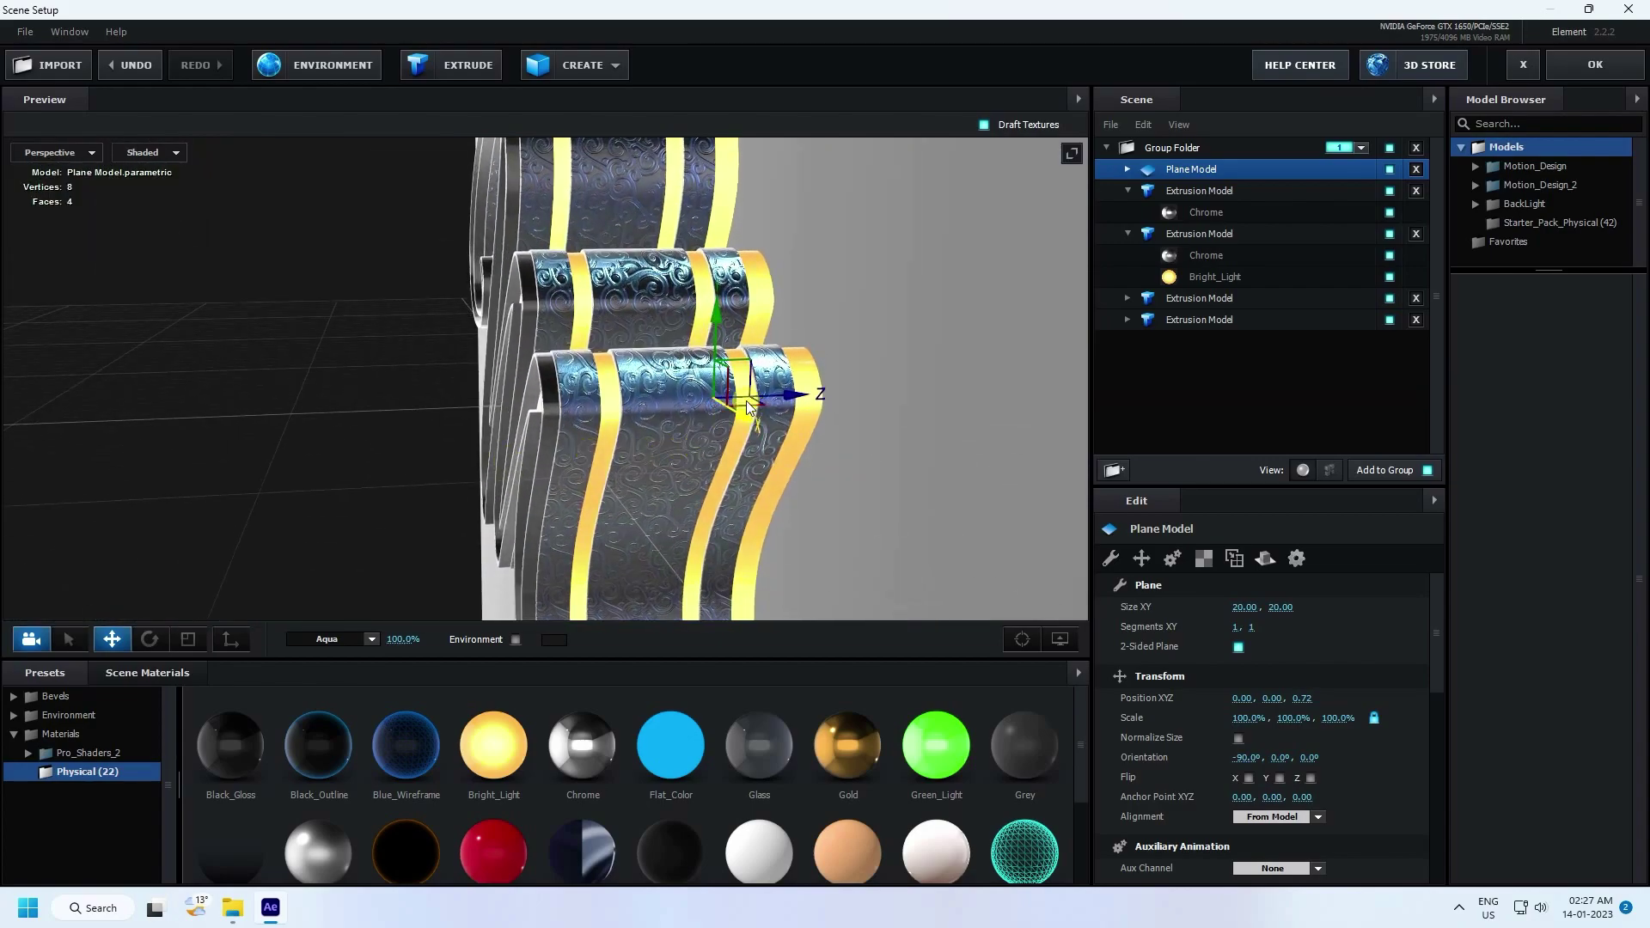
pyautogui.moveTo(765, 392); pyautogui.dragTo(684, 507)
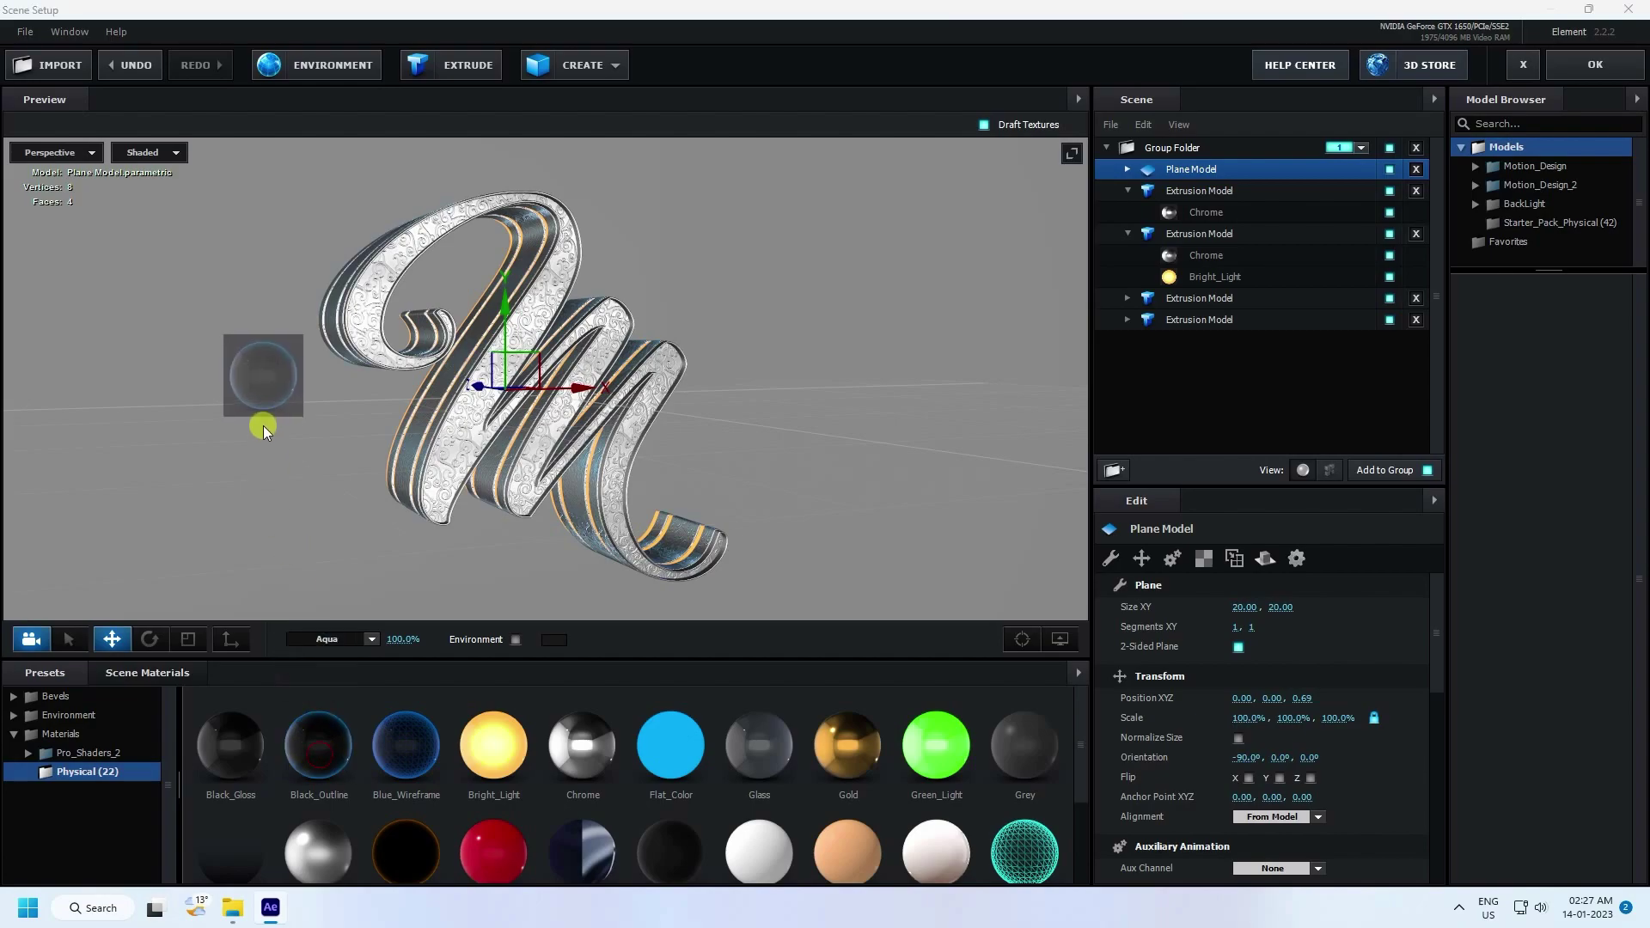
pyautogui.scroll(5, 333, 464)
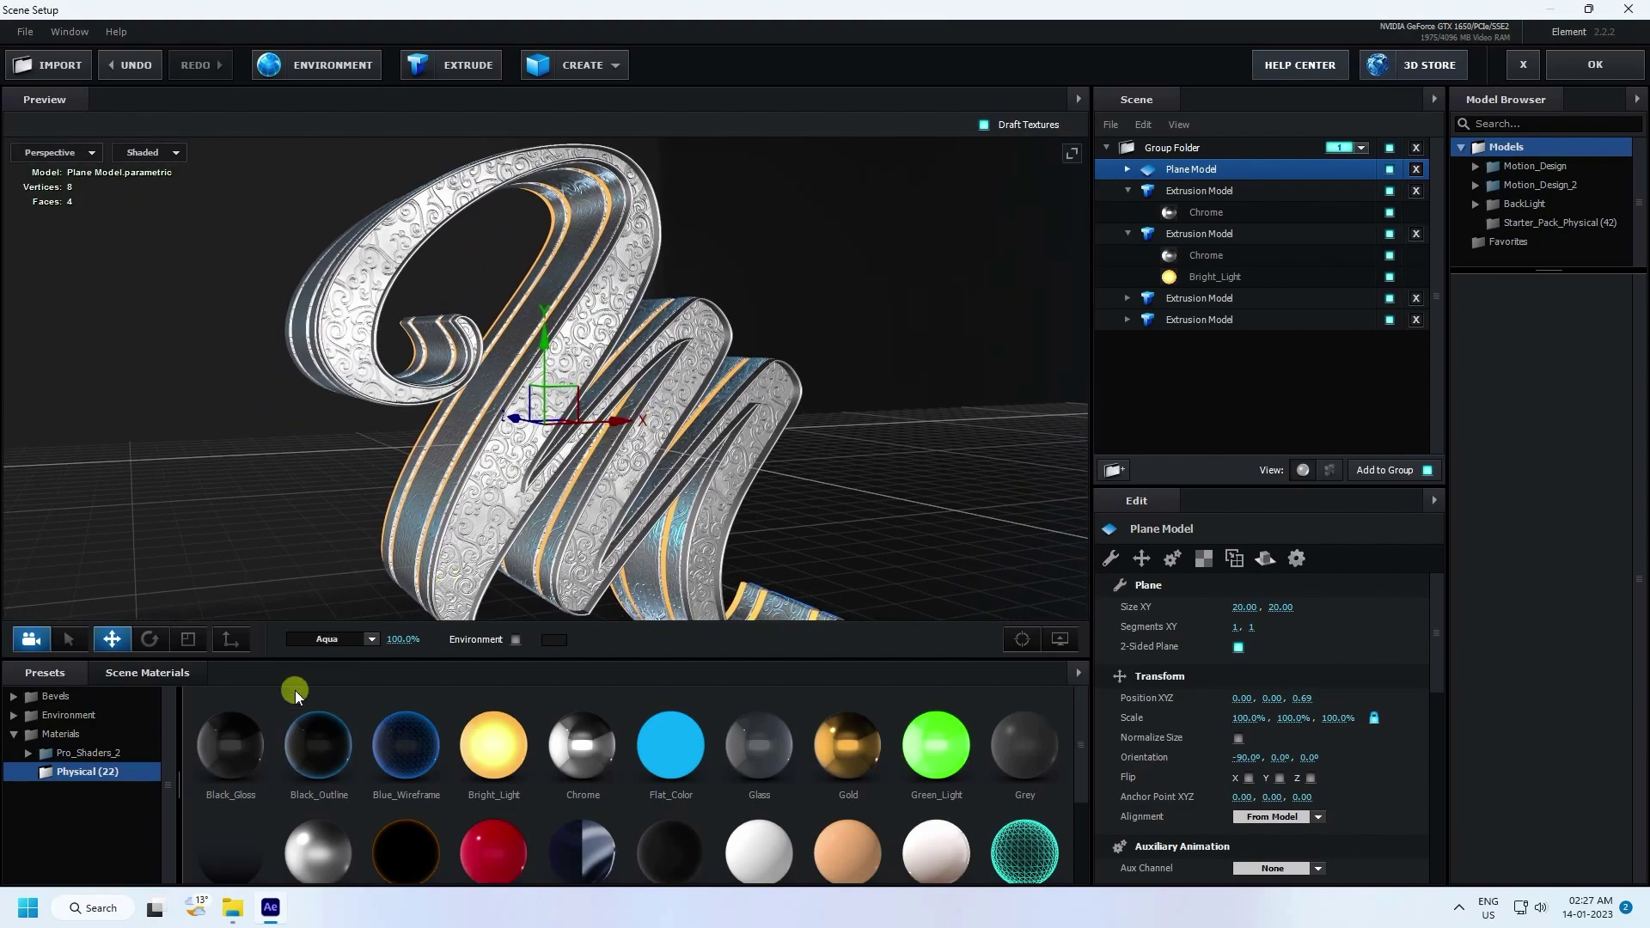
# Remove the unused materials from the scene, keeping Black_Outline
pyautogui.click(144, 672)
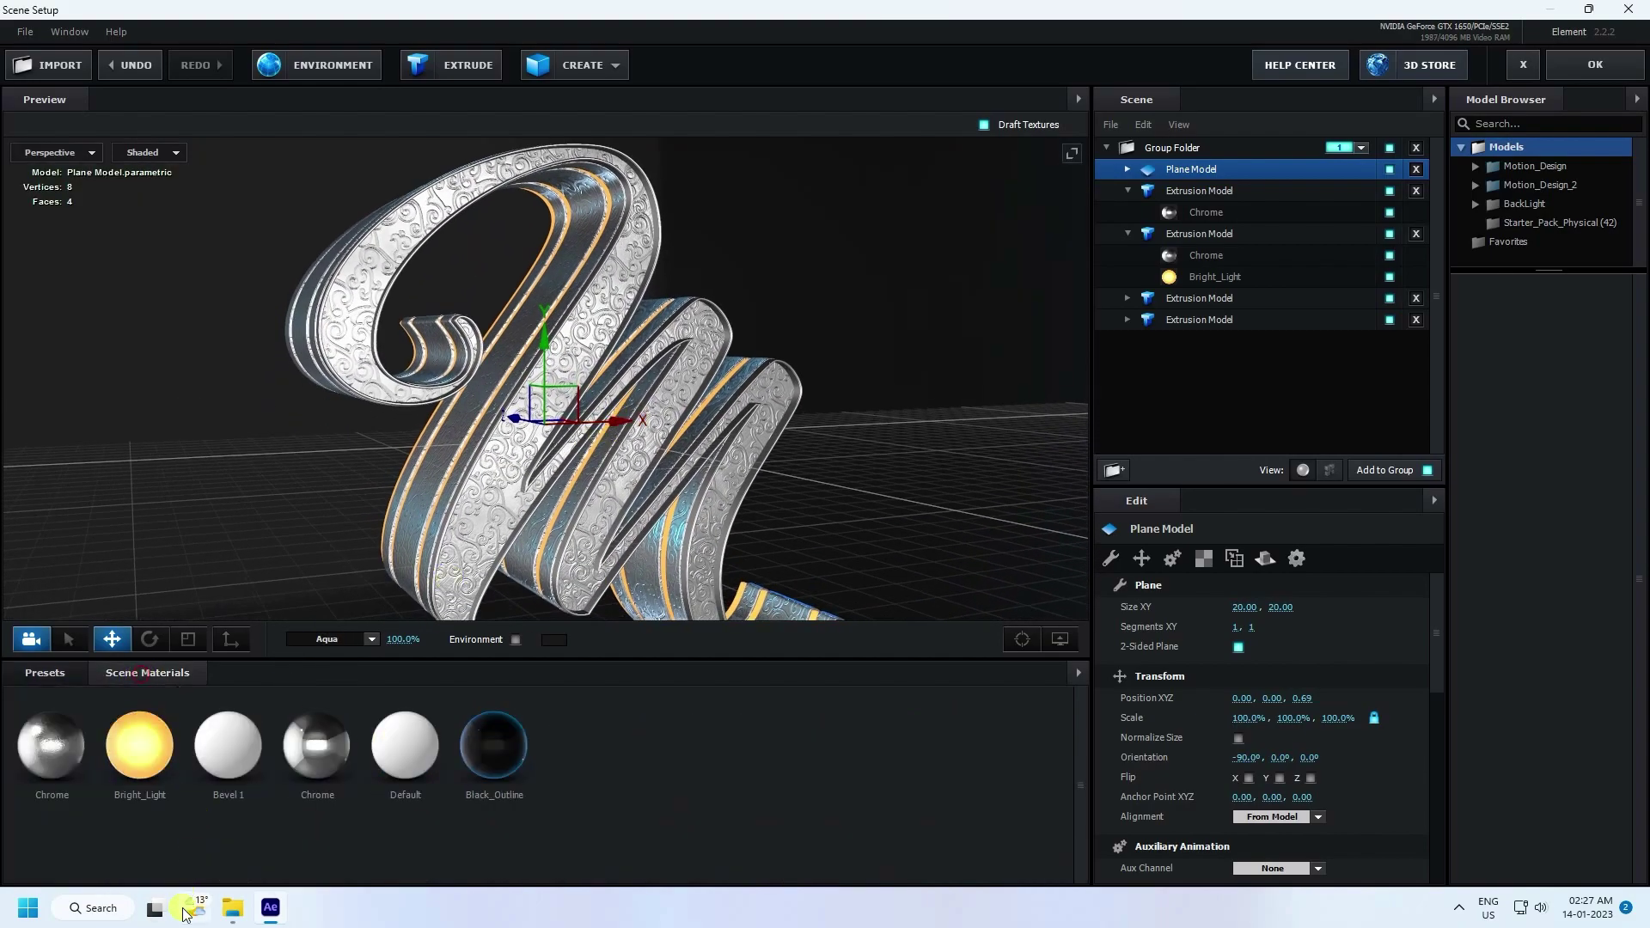
pyautogui.click(476, 751)
pyautogui.rightClick(615, 753)
pyautogui.click(665, 783)
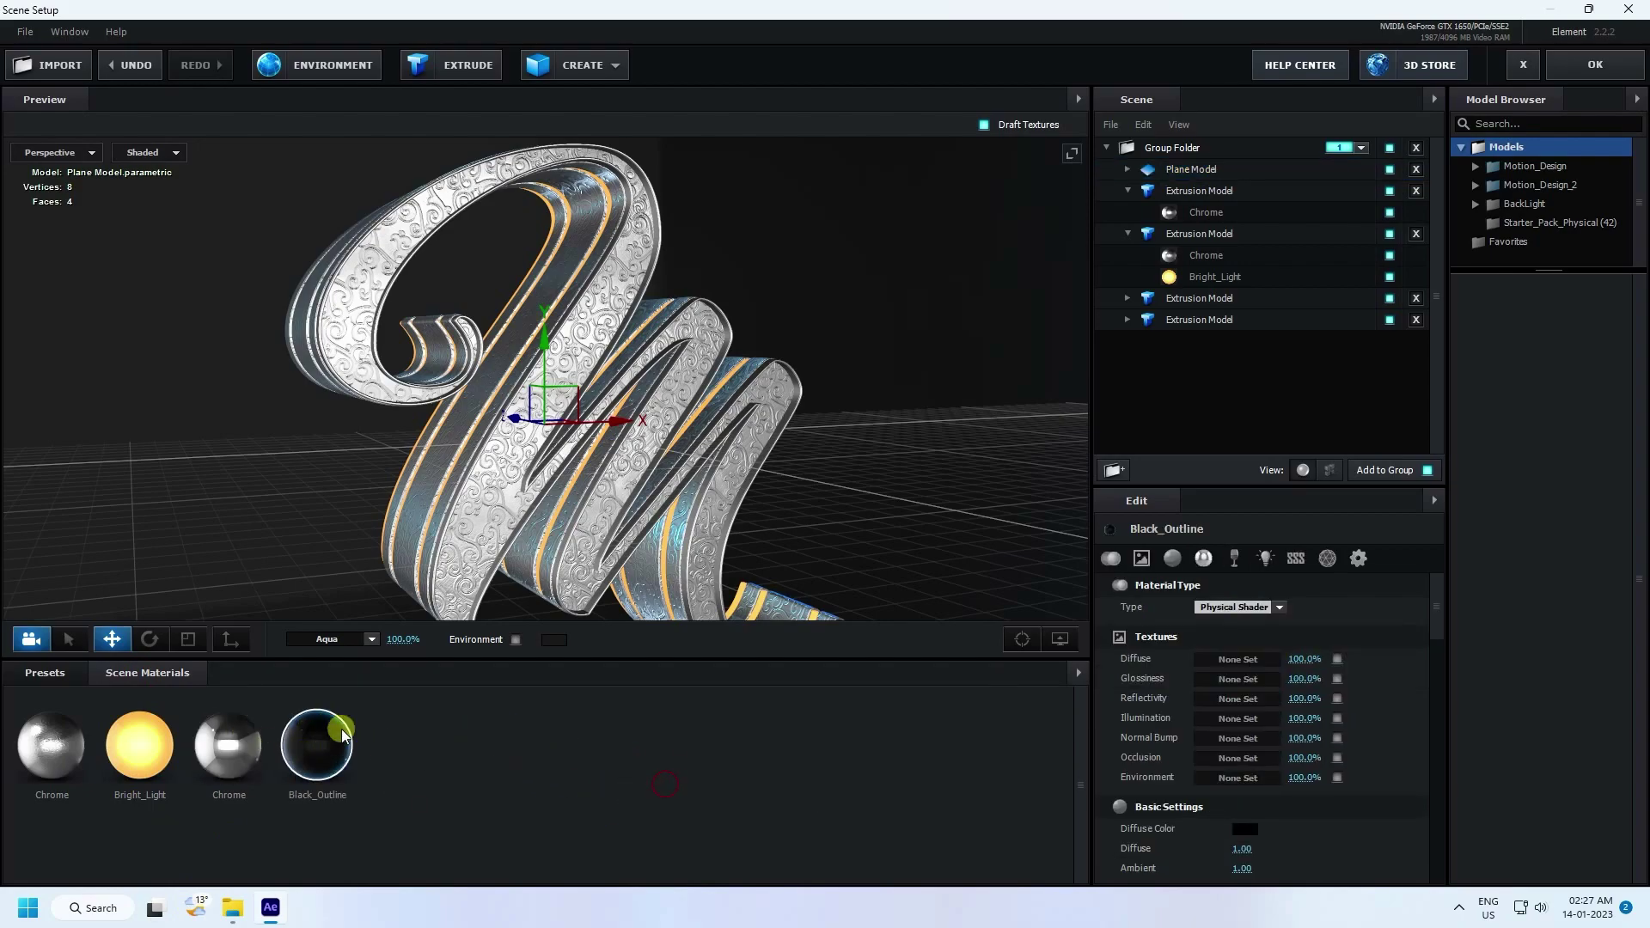
# Assign the bg image from the M folder to Black_Outline's Normal Bump and Glossiness textures
pyautogui.click(232, 907)
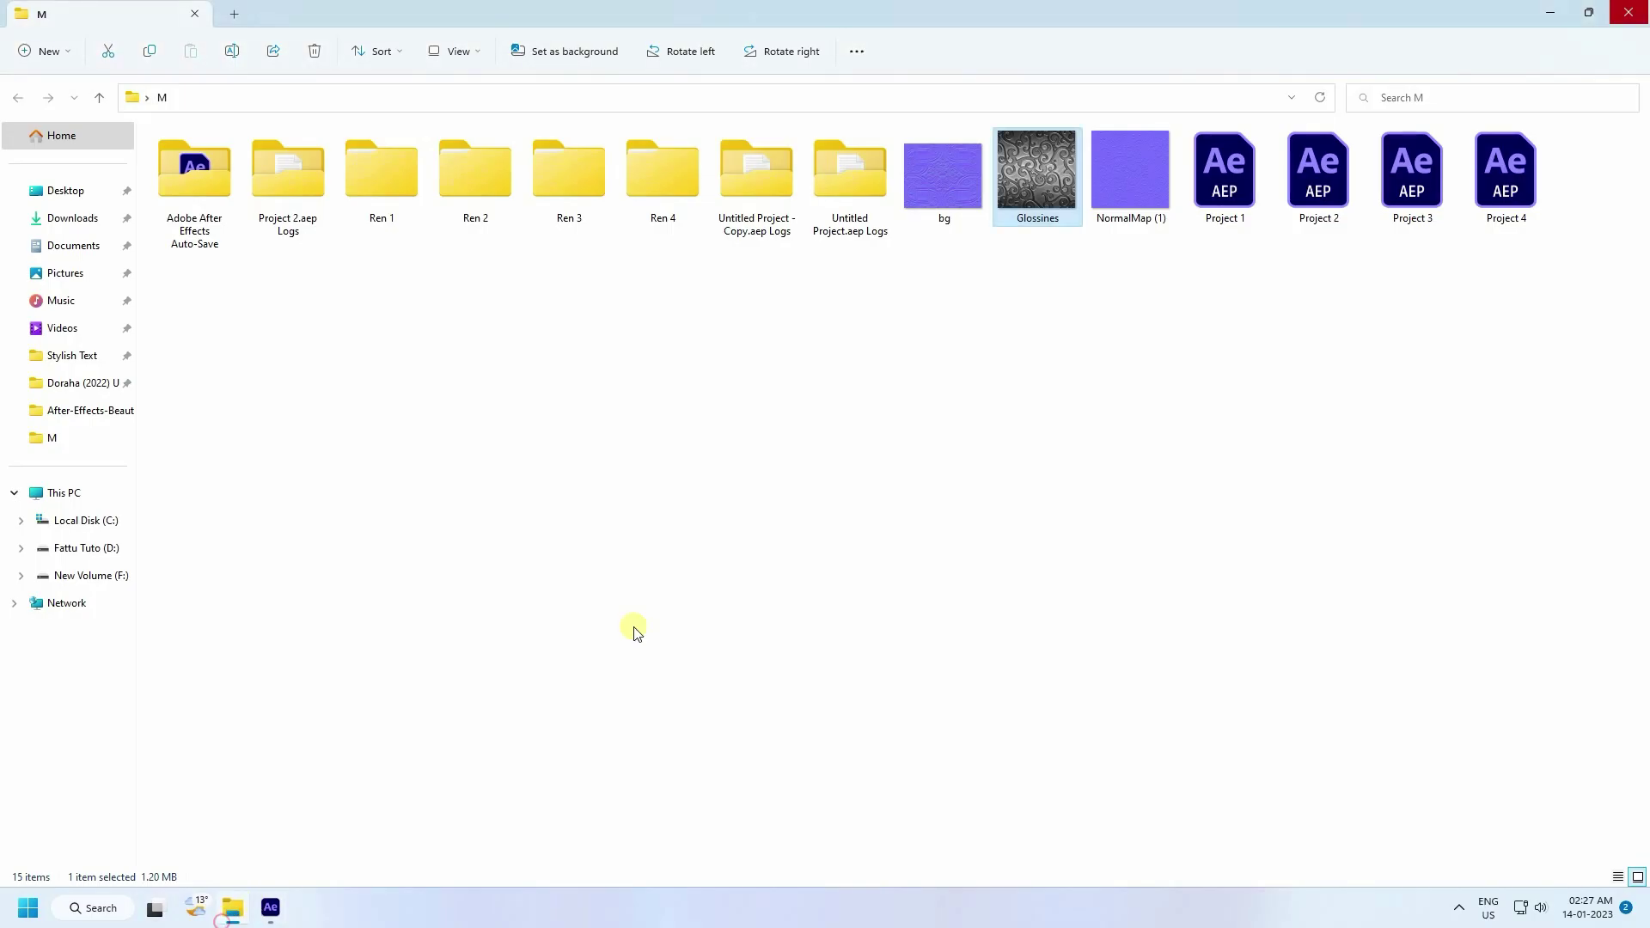
pyautogui.click(931, 187)
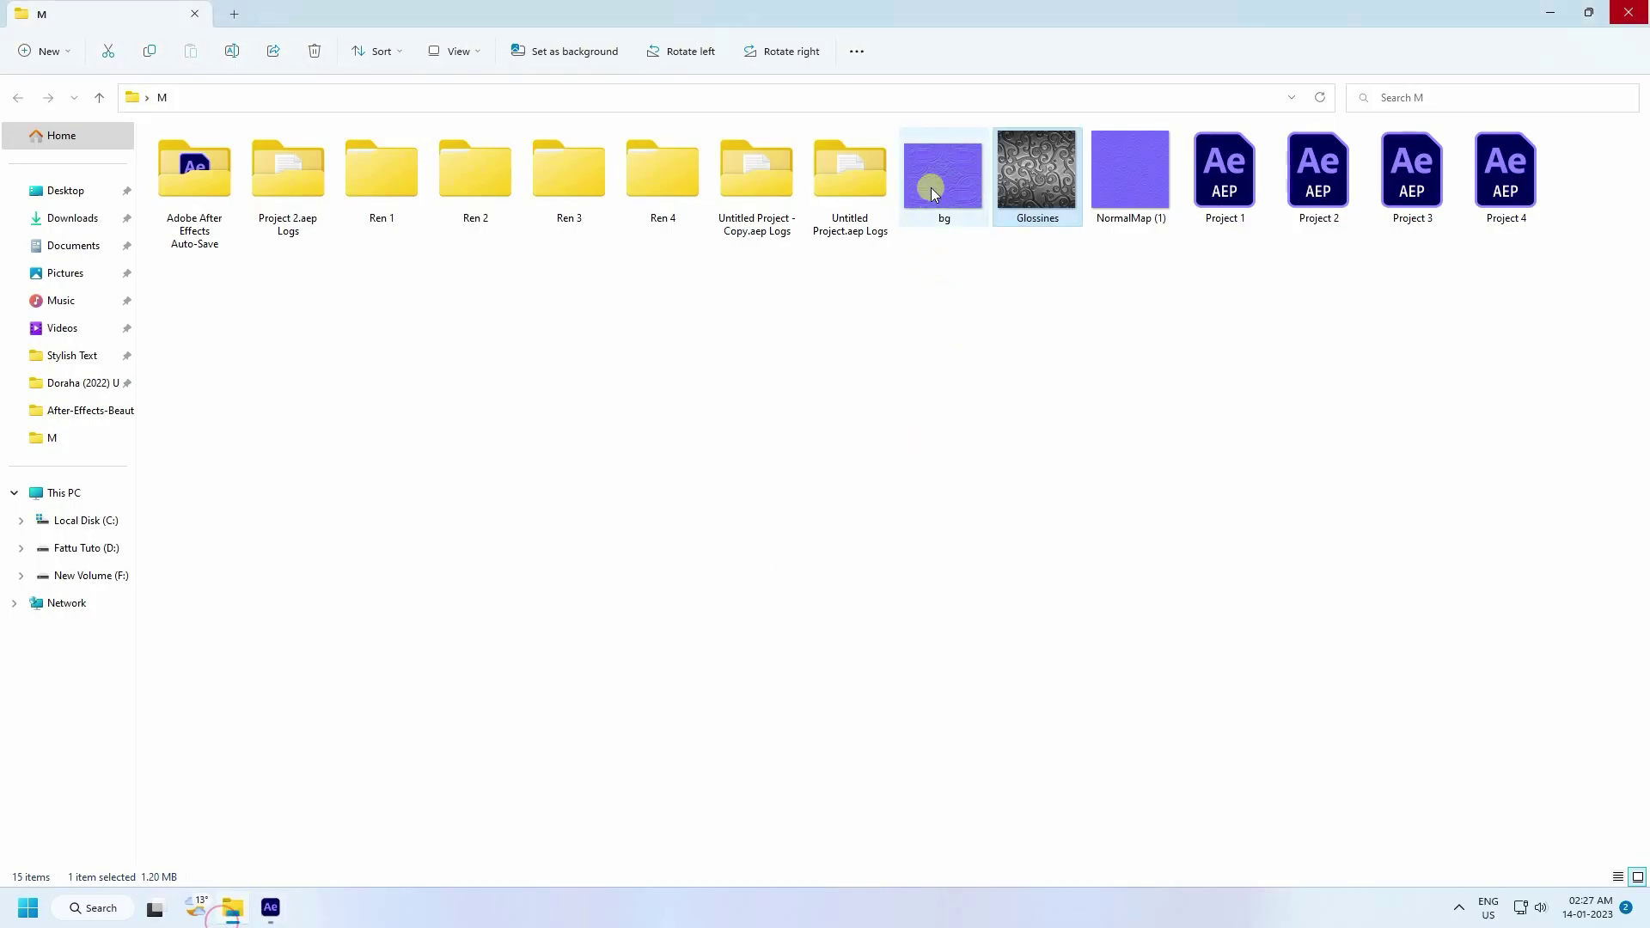
pyautogui.click(278, 899)
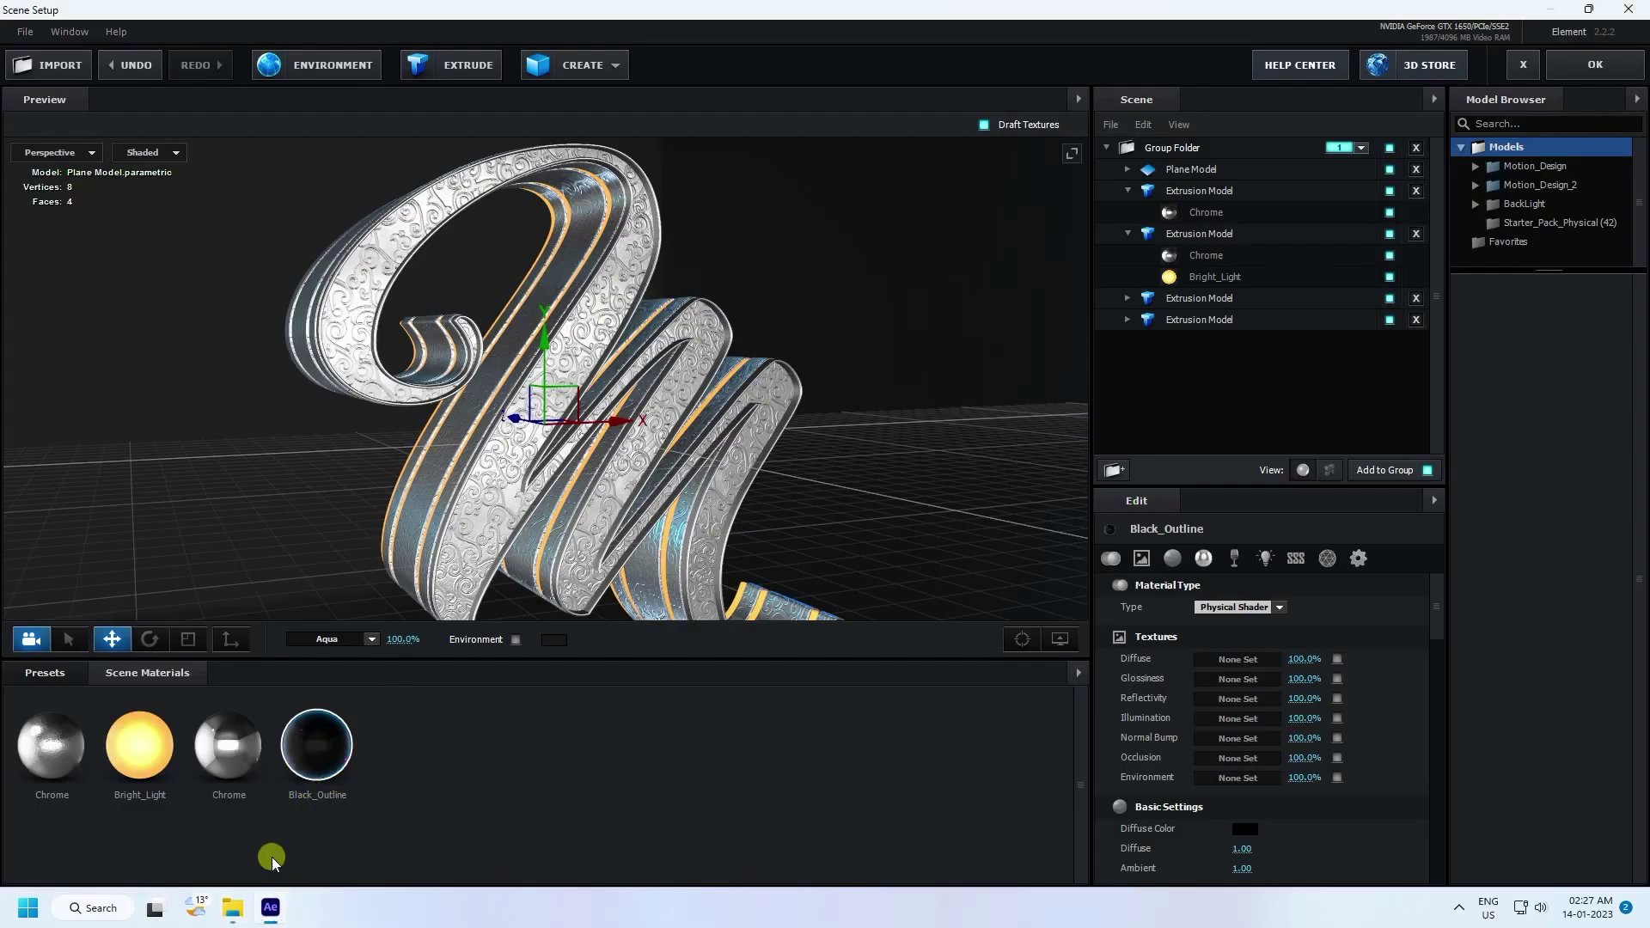
pyautogui.moveTo(232, 918)
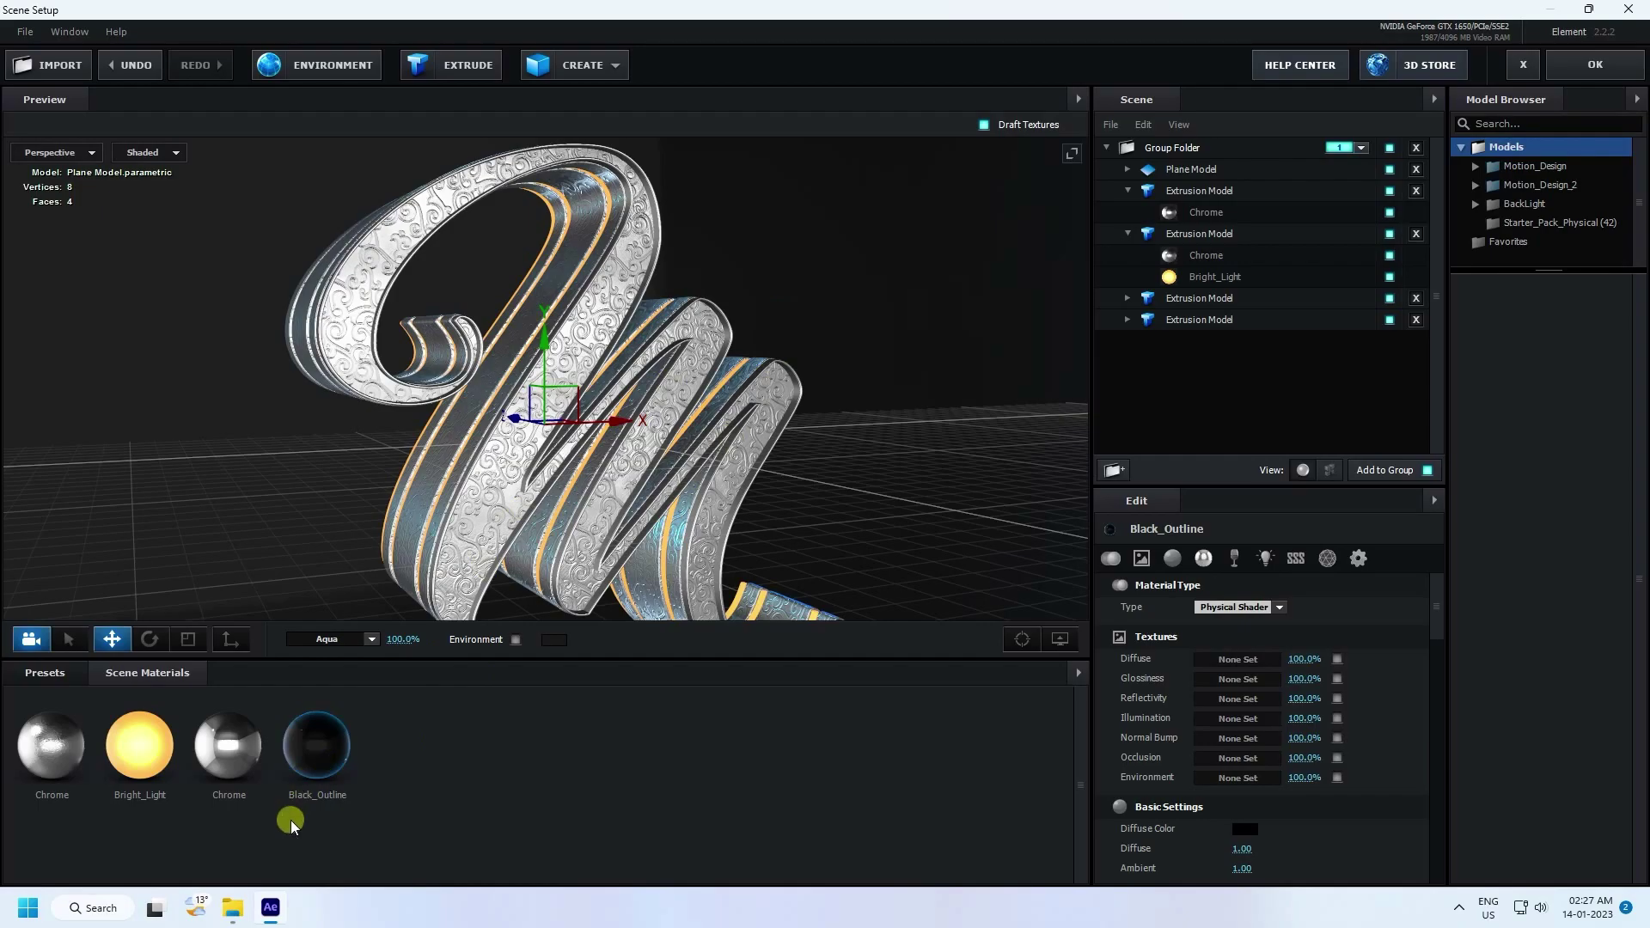
pyautogui.click(223, 921)
pyautogui.moveTo(920, 218); pyautogui.dragTo(1220, 739)
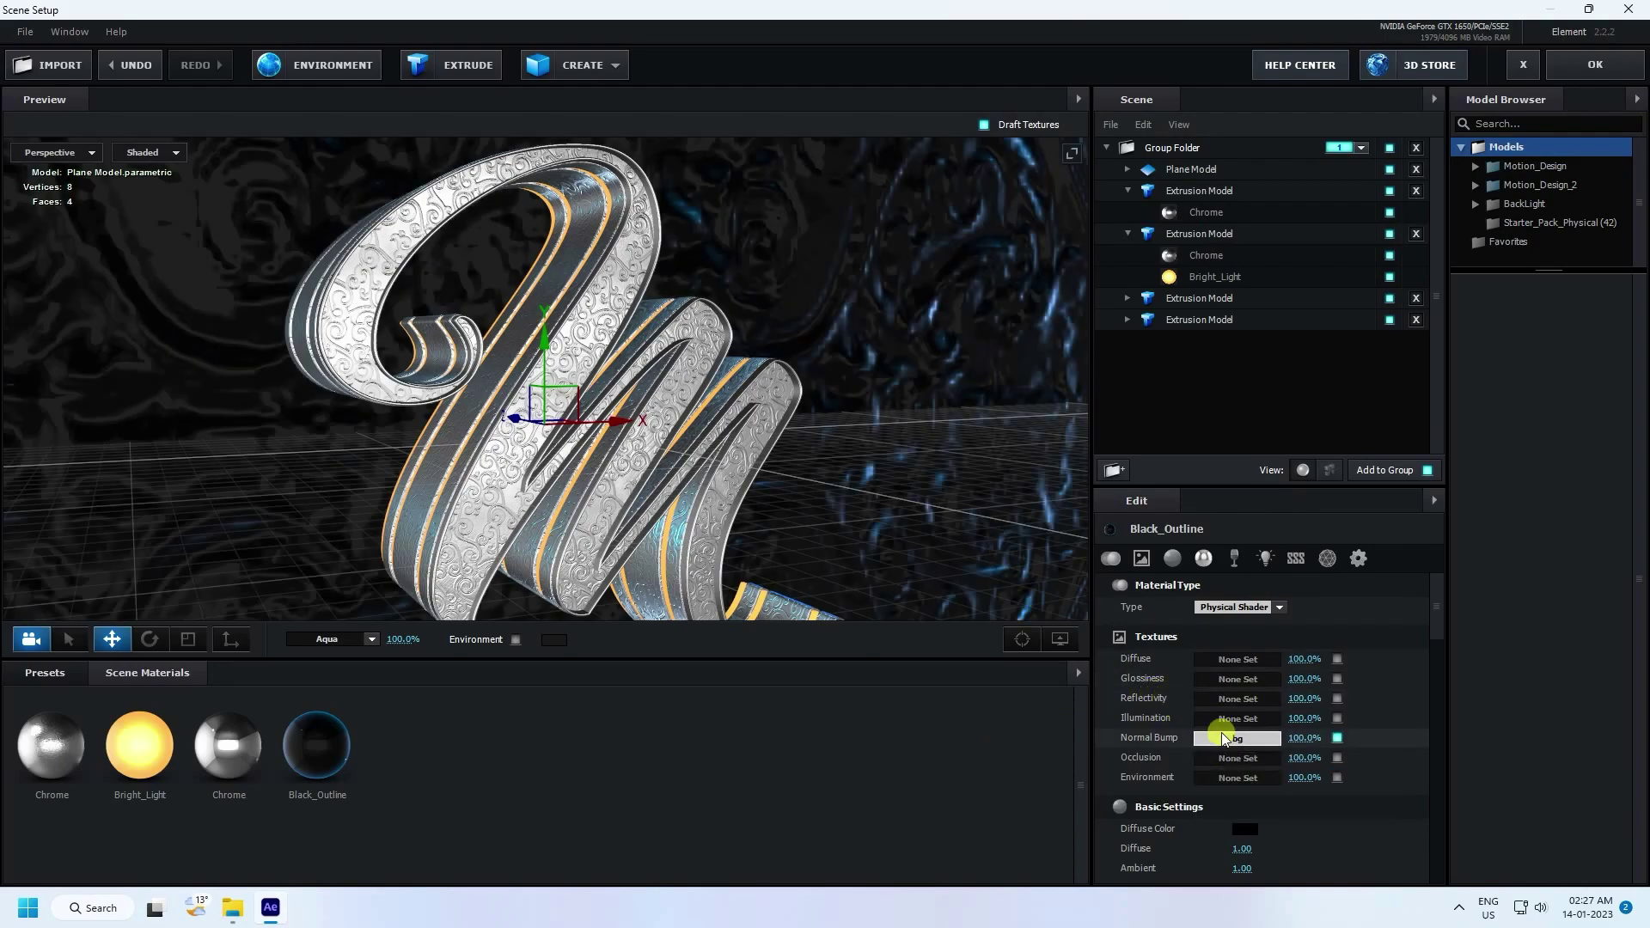
pyautogui.click(1227, 740)
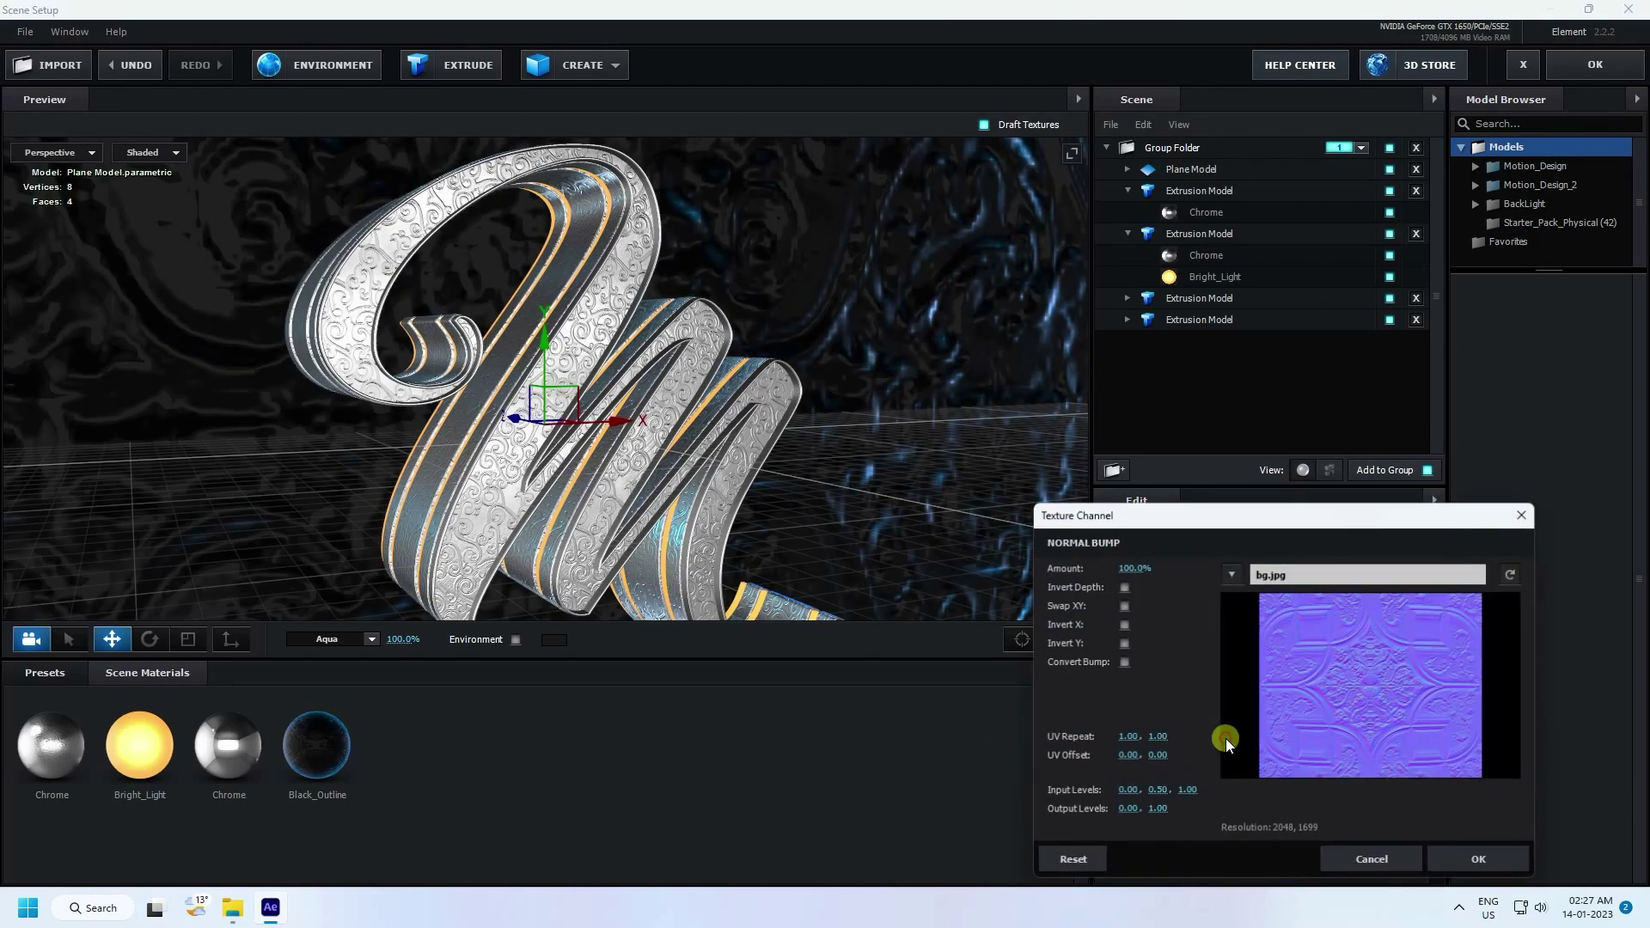
pyautogui.click(1369, 853)
pyautogui.click(232, 909)
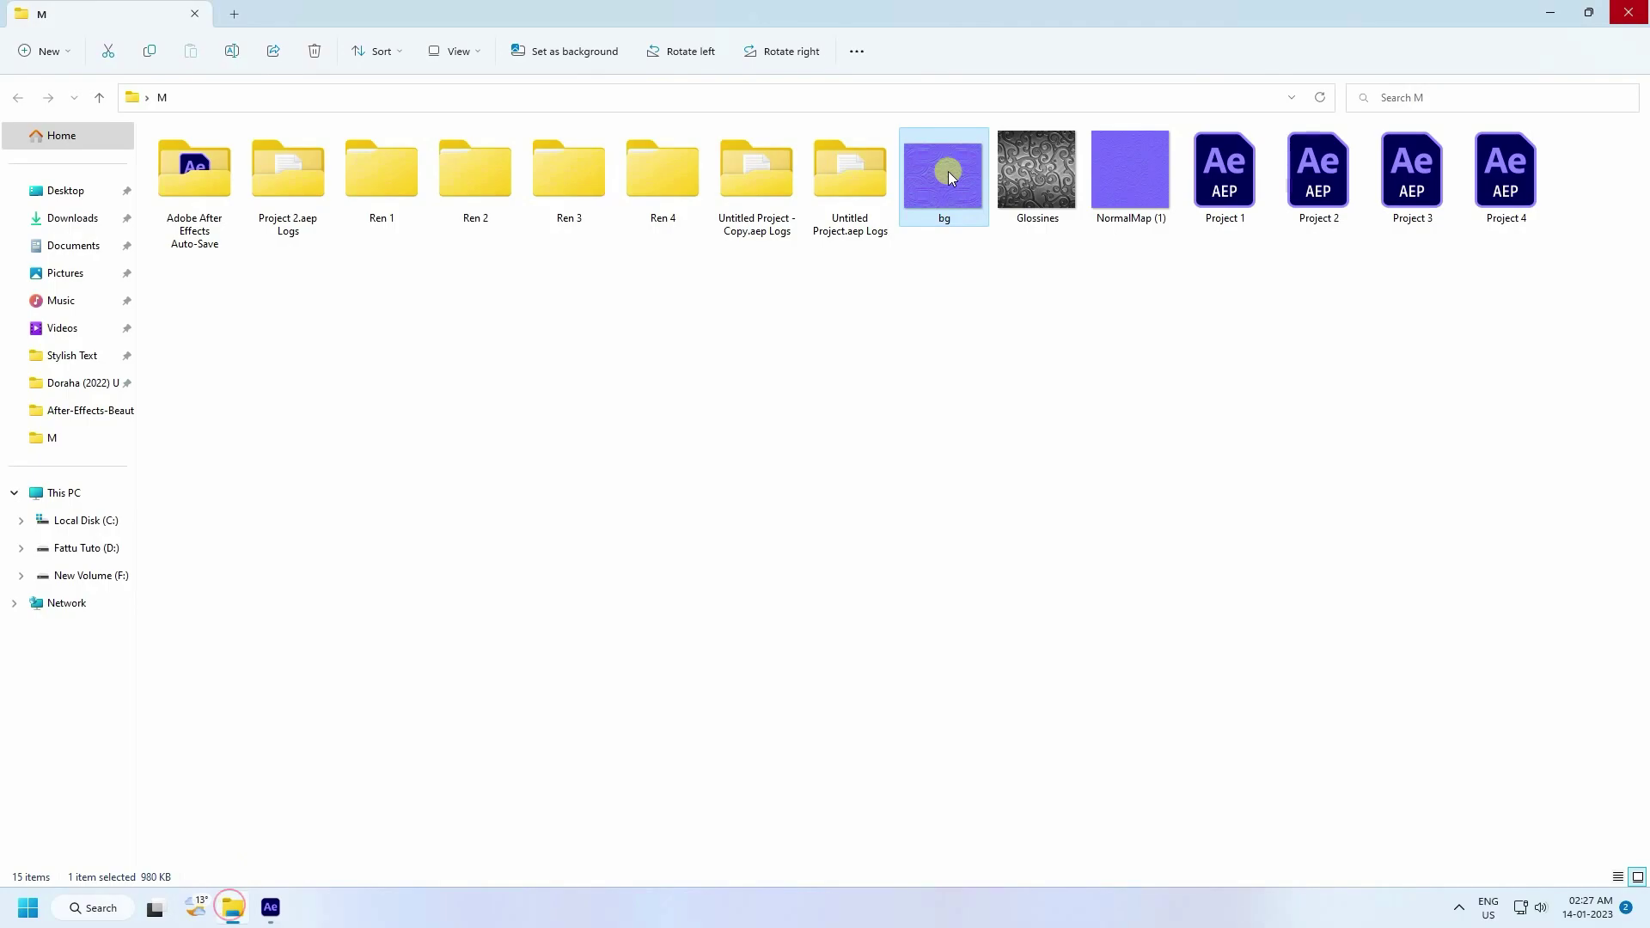
pyautogui.moveTo(946, 176); pyautogui.dragTo(1225, 683)
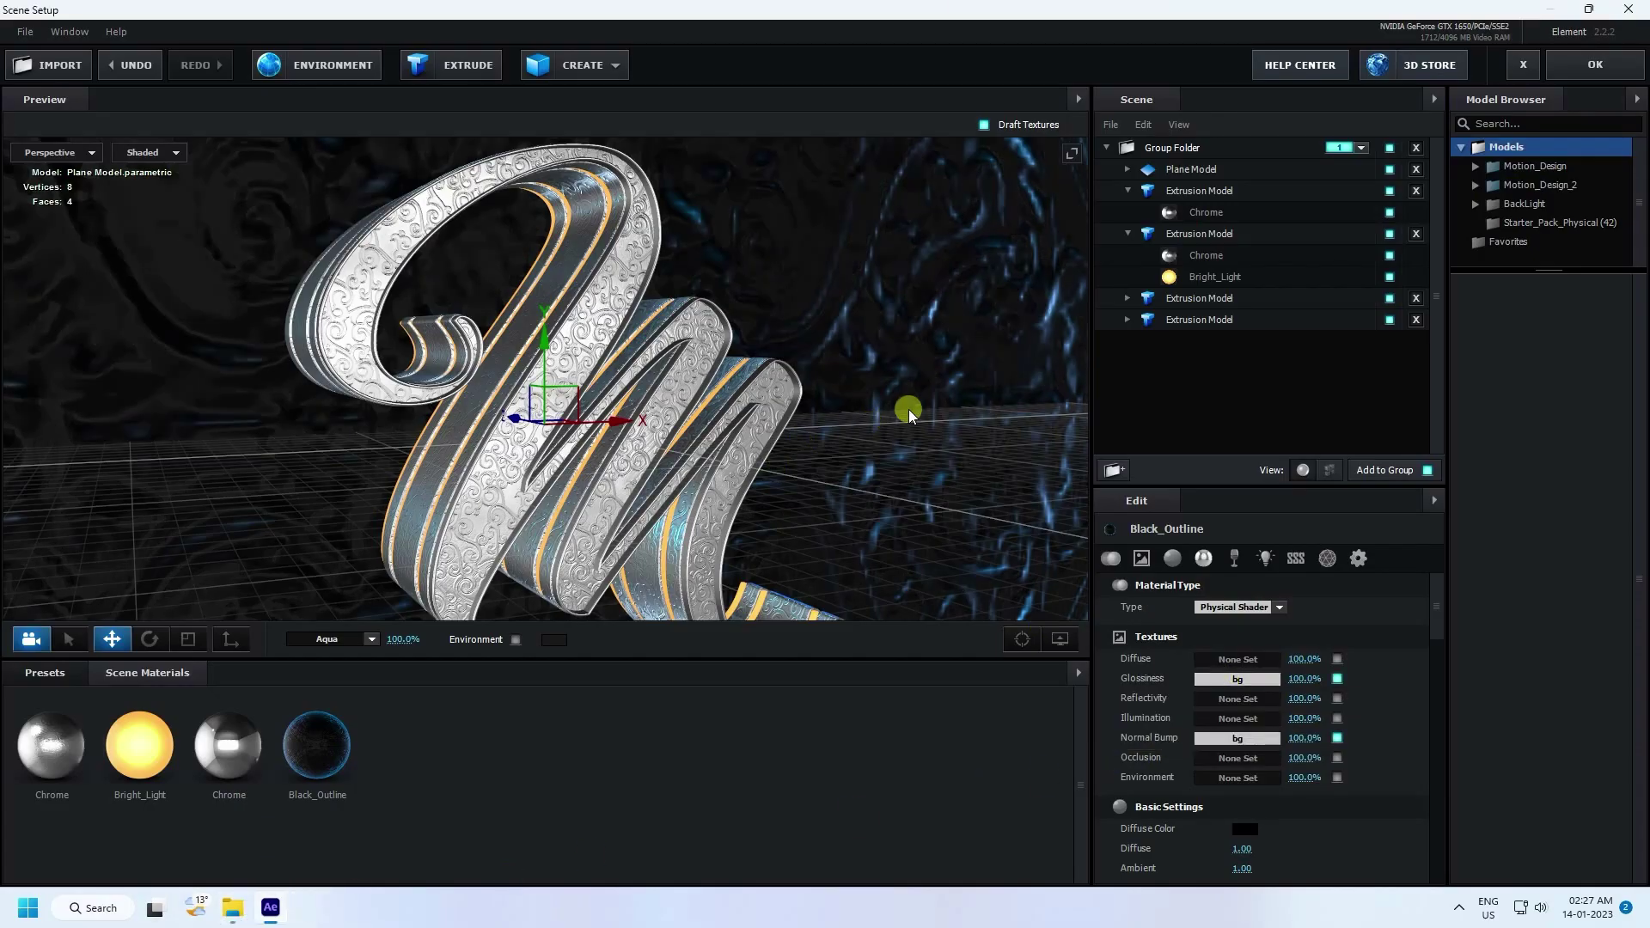
# Set the plane model's UV Repeat to 30 by 30
pyautogui.click(1203, 170)
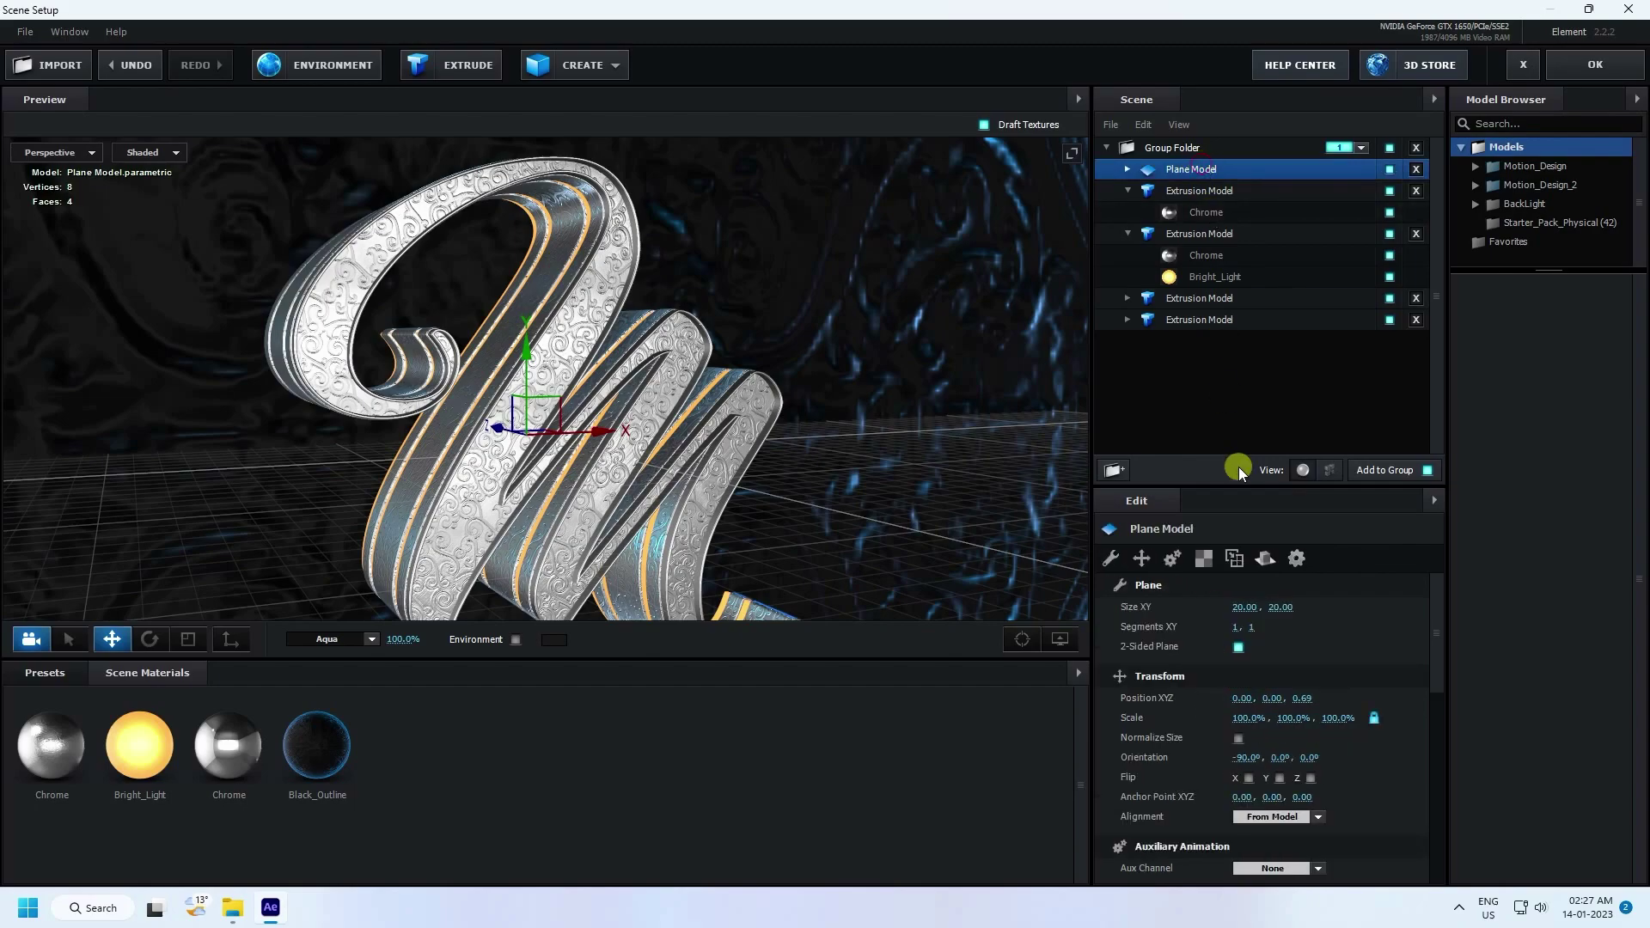
pyautogui.click(1202, 559)
pyautogui.write('30')
pyautogui.press('Return')
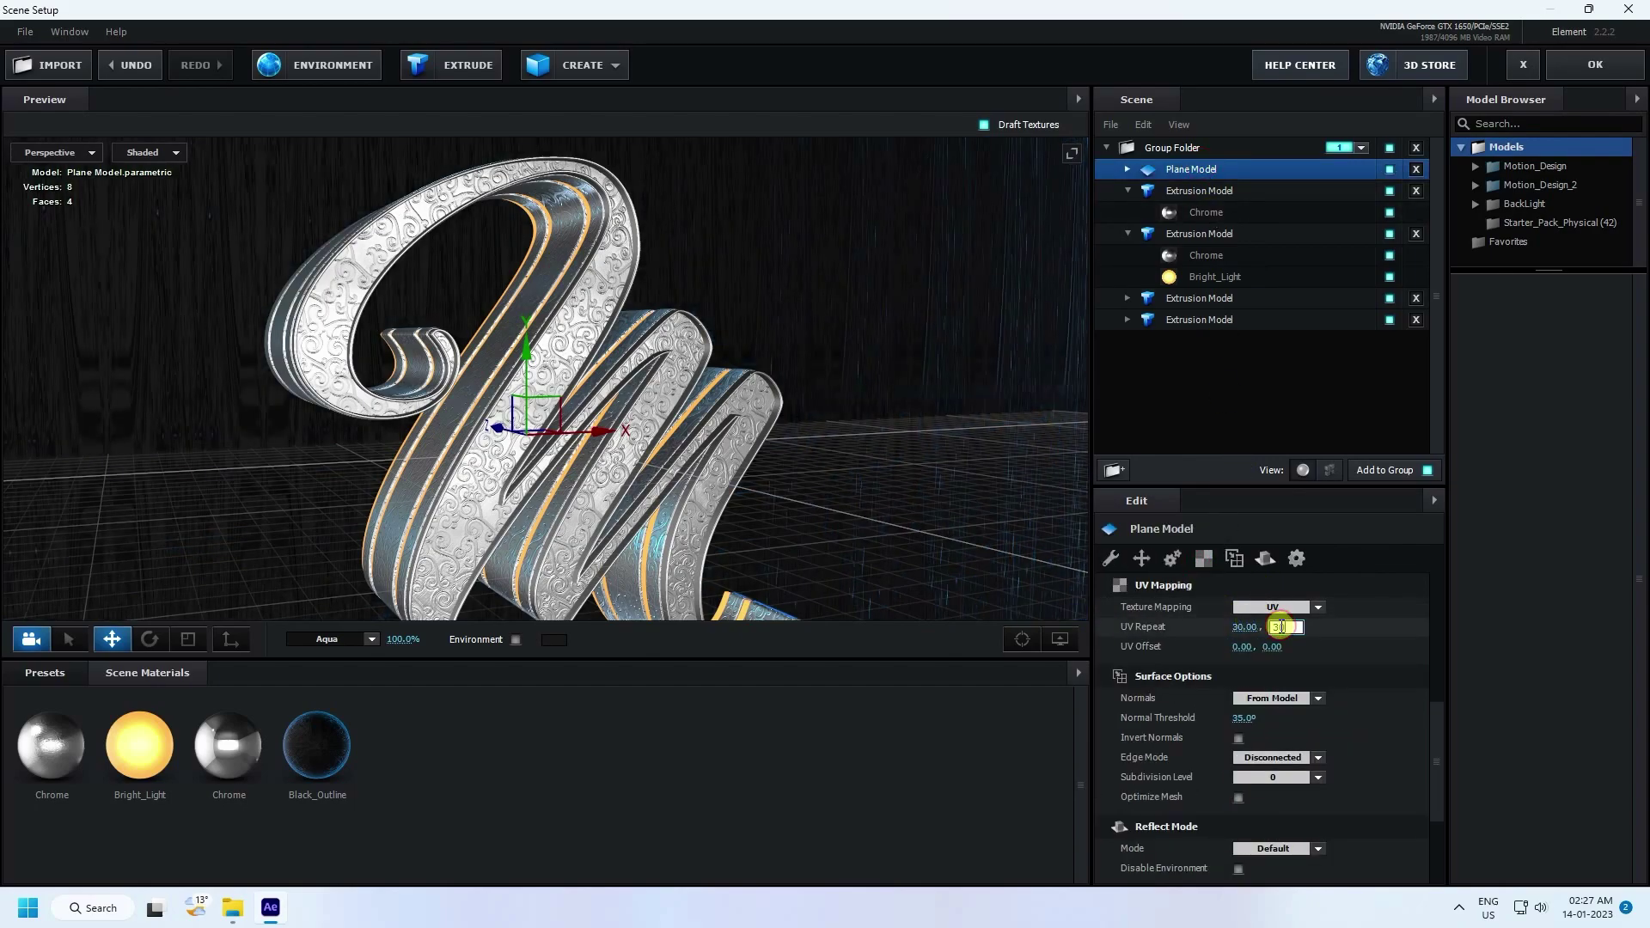
pyautogui.click(1281, 627)
pyautogui.write('30')
pyautogui.moveTo(704, 469); pyautogui.dragTo(669, 368)
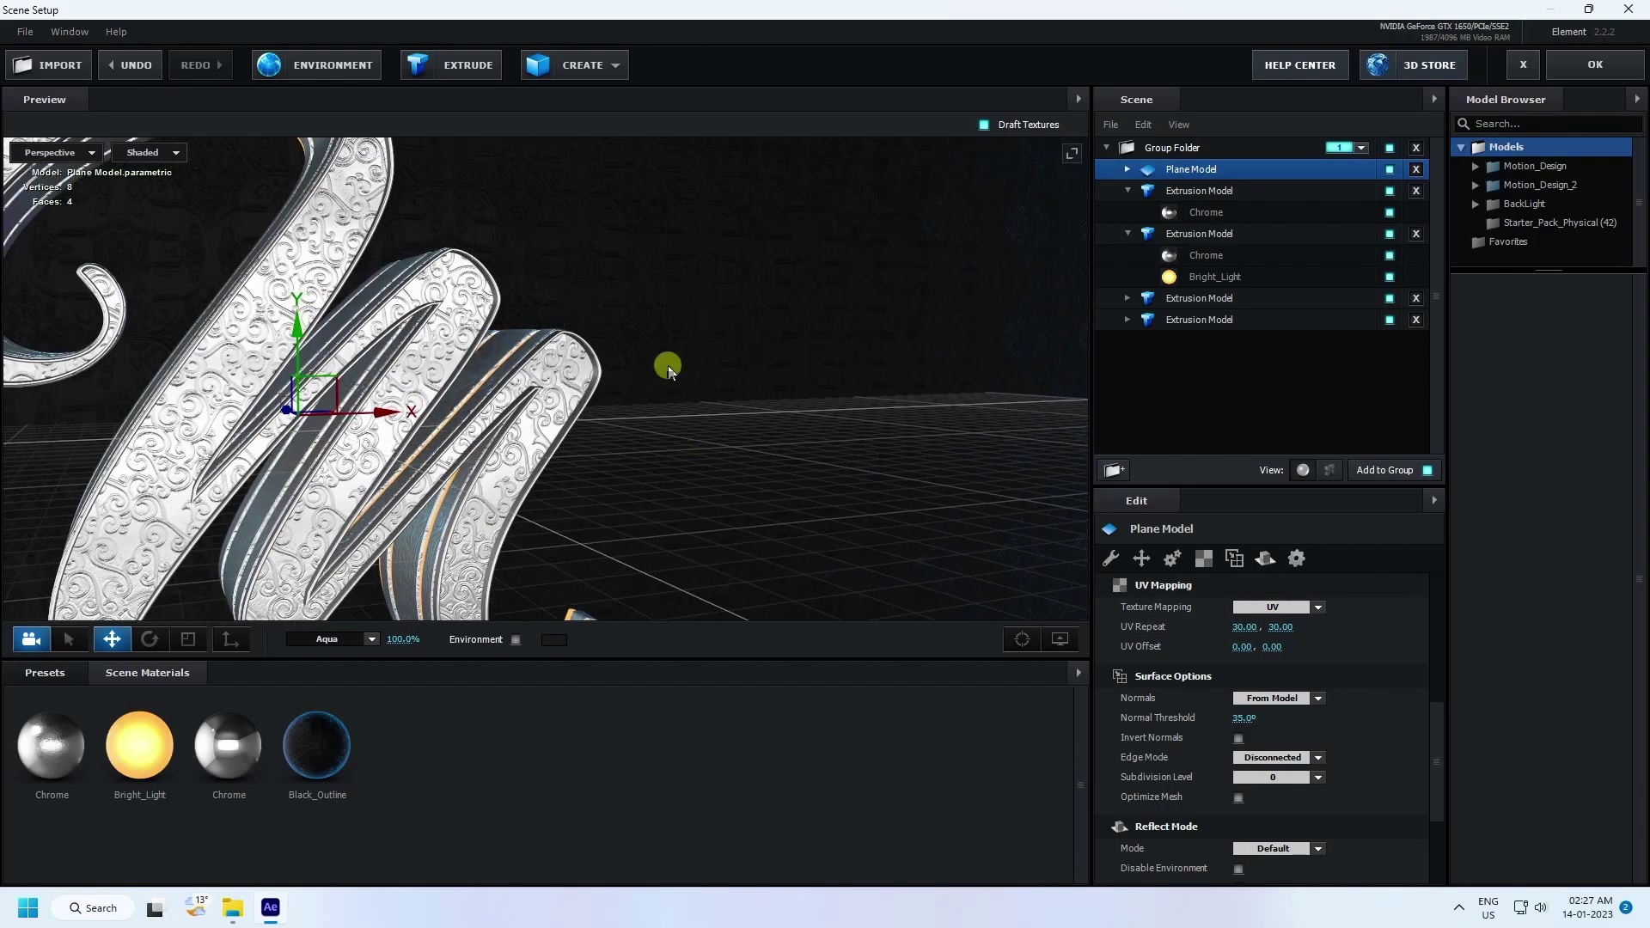
# Set the plane model's Reflect Mode to Mirror Surface and check its reflection of the M from the side
pyautogui.rightClick(1197, 168)
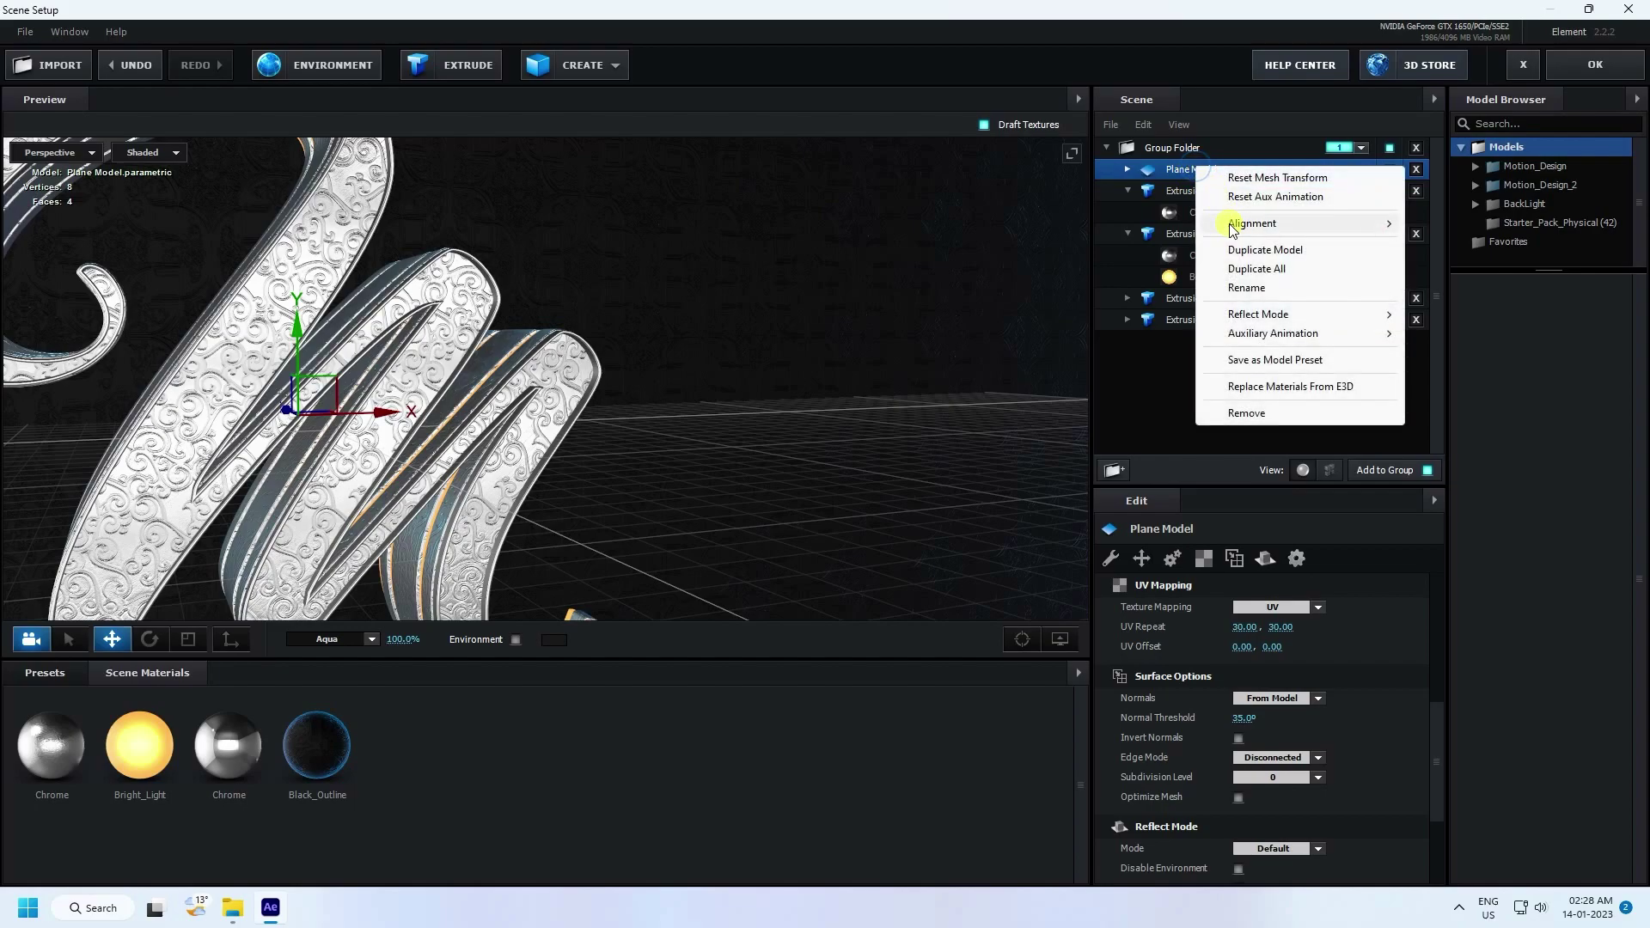
pyautogui.moveTo(1267, 317)
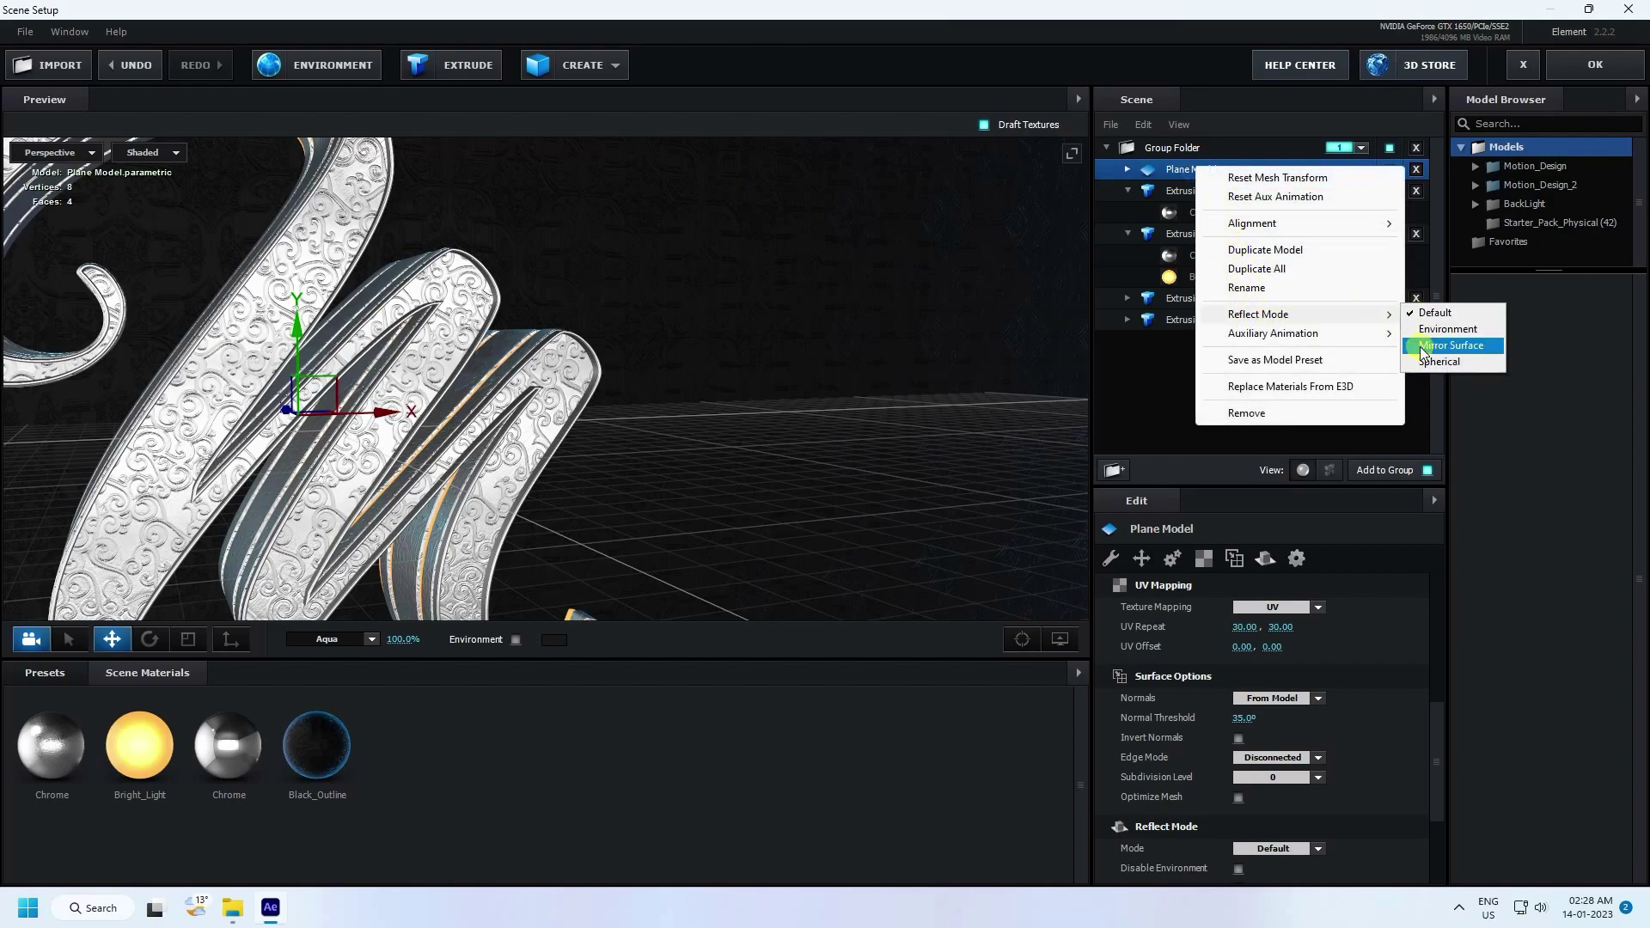
pyautogui.click(1453, 346)
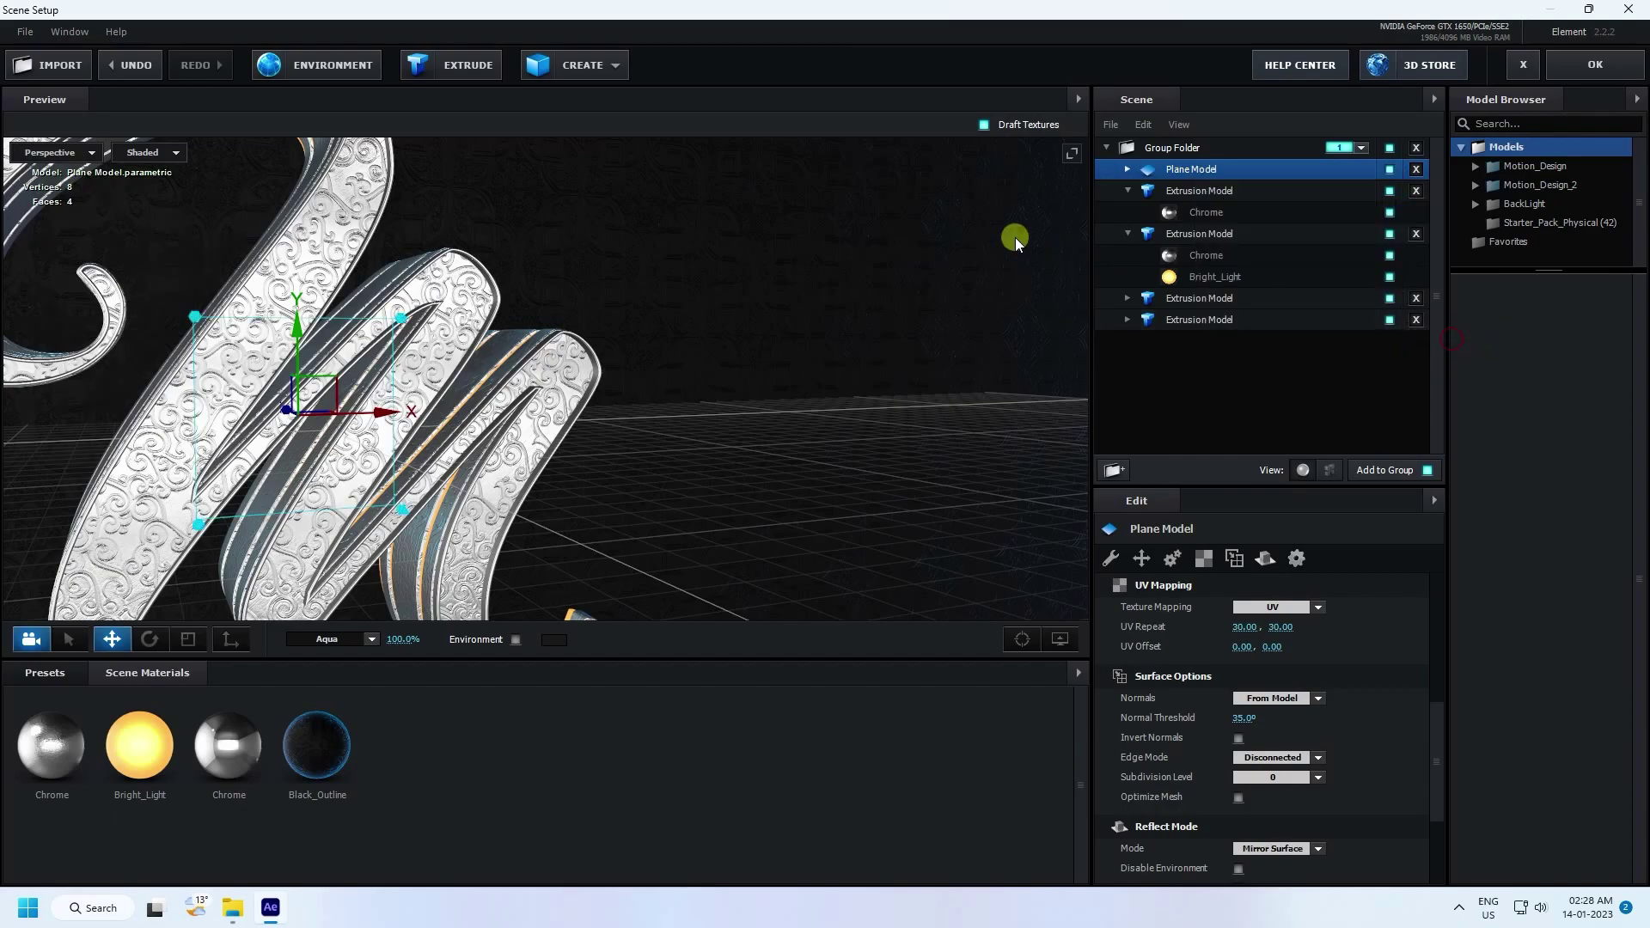
pyautogui.moveTo(1013, 240); pyautogui.dragTo(550, 377)
pyautogui.moveTo(678, 389); pyautogui.dragTo(619, 440)
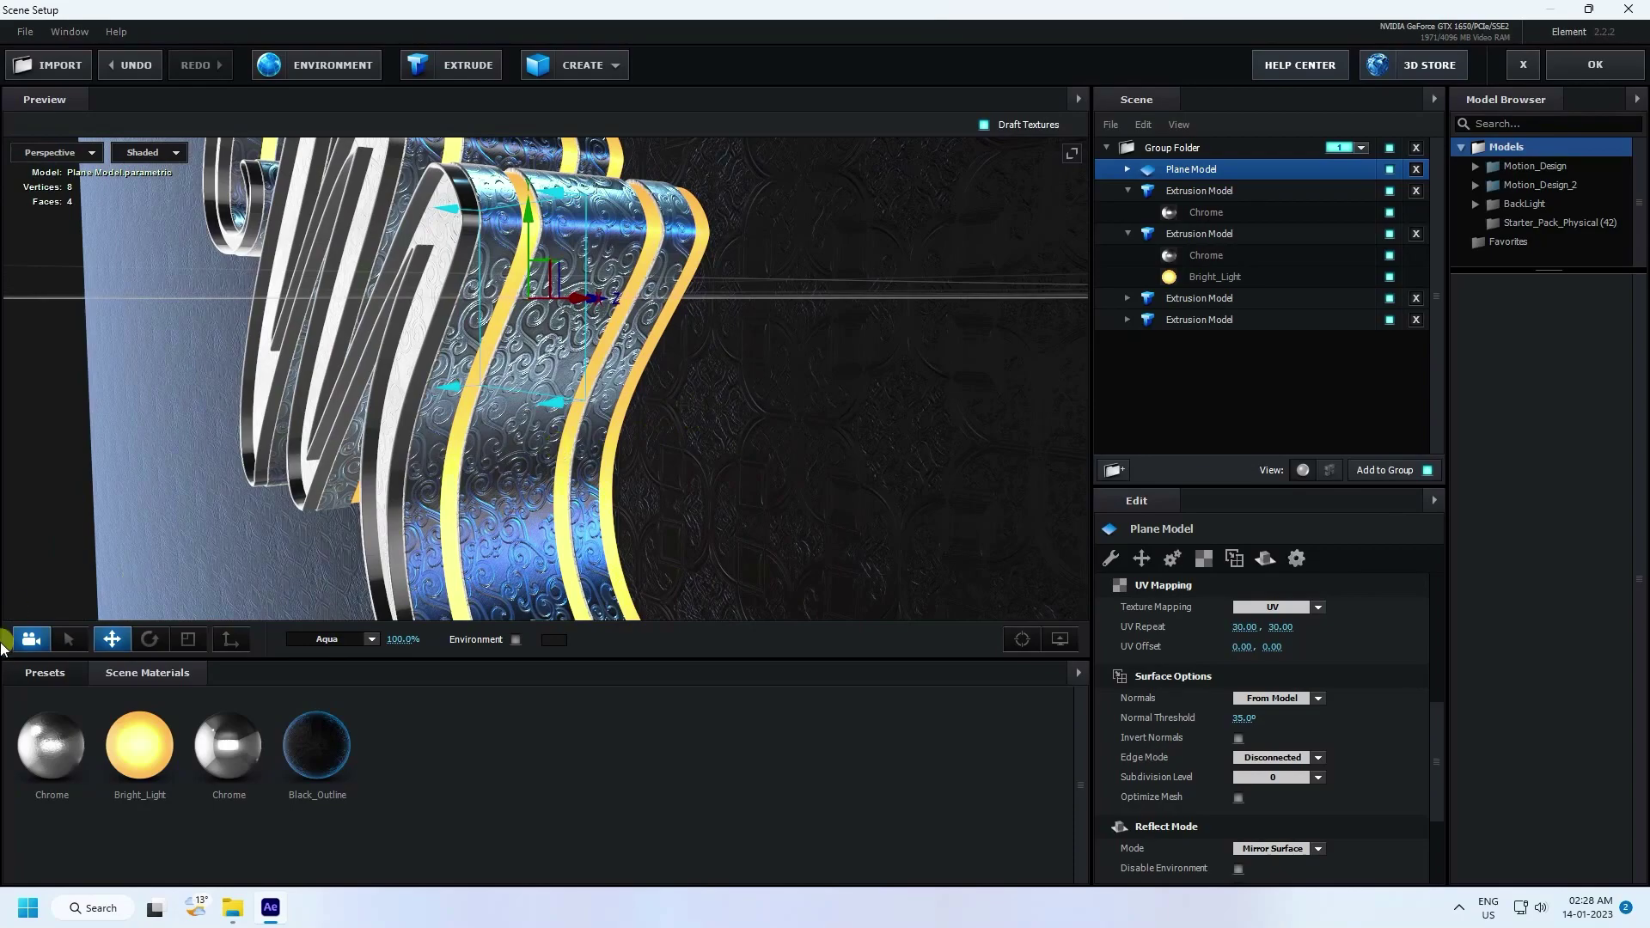
# Apply the BackLight_2K_13 environment preset from the BackLight_2K collection to the scene
pyautogui.click(54, 671)
pyautogui.click(72, 715)
pyautogui.click(84, 751)
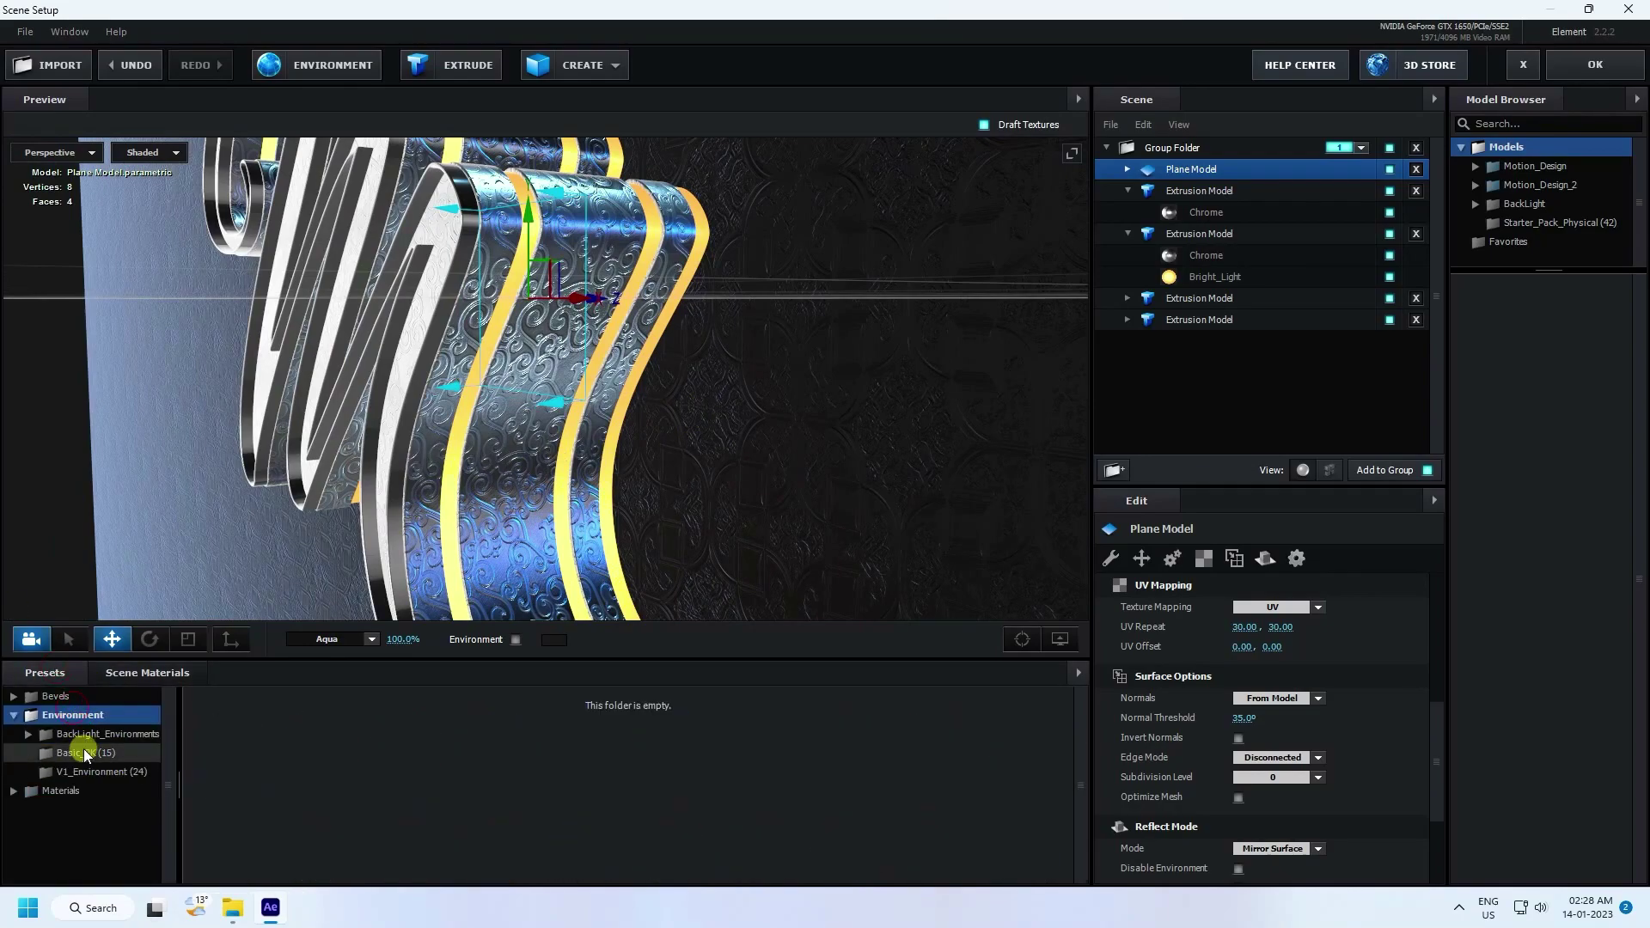
pyautogui.click(101, 738)
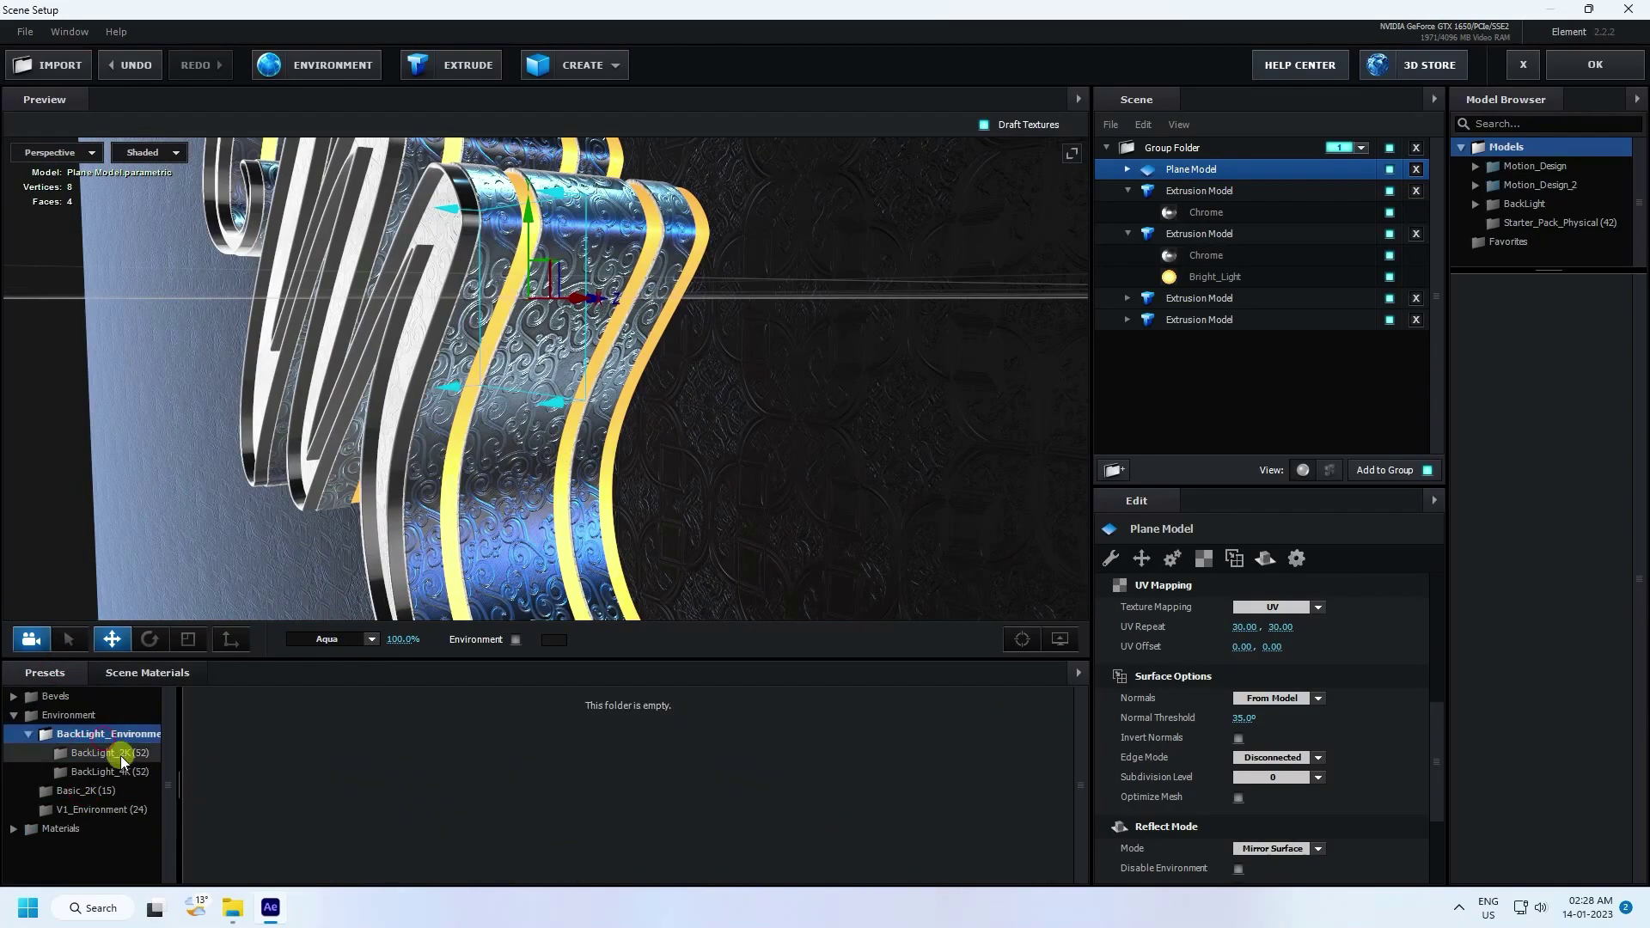
pyautogui.click(120, 754)
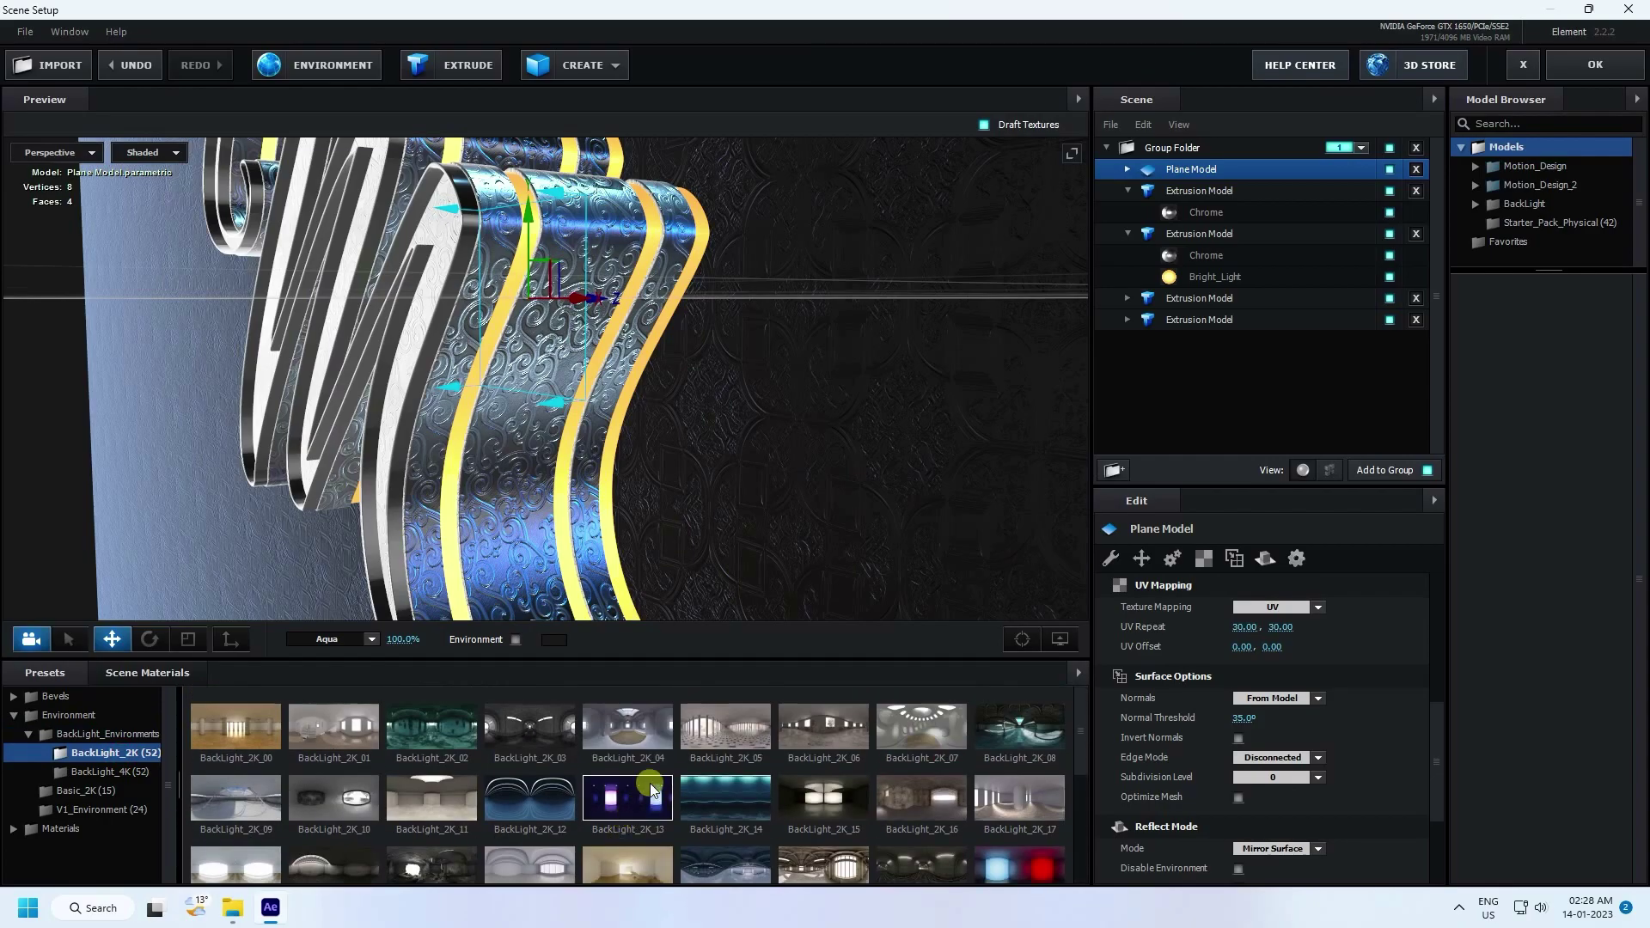
pyautogui.click(612, 800)
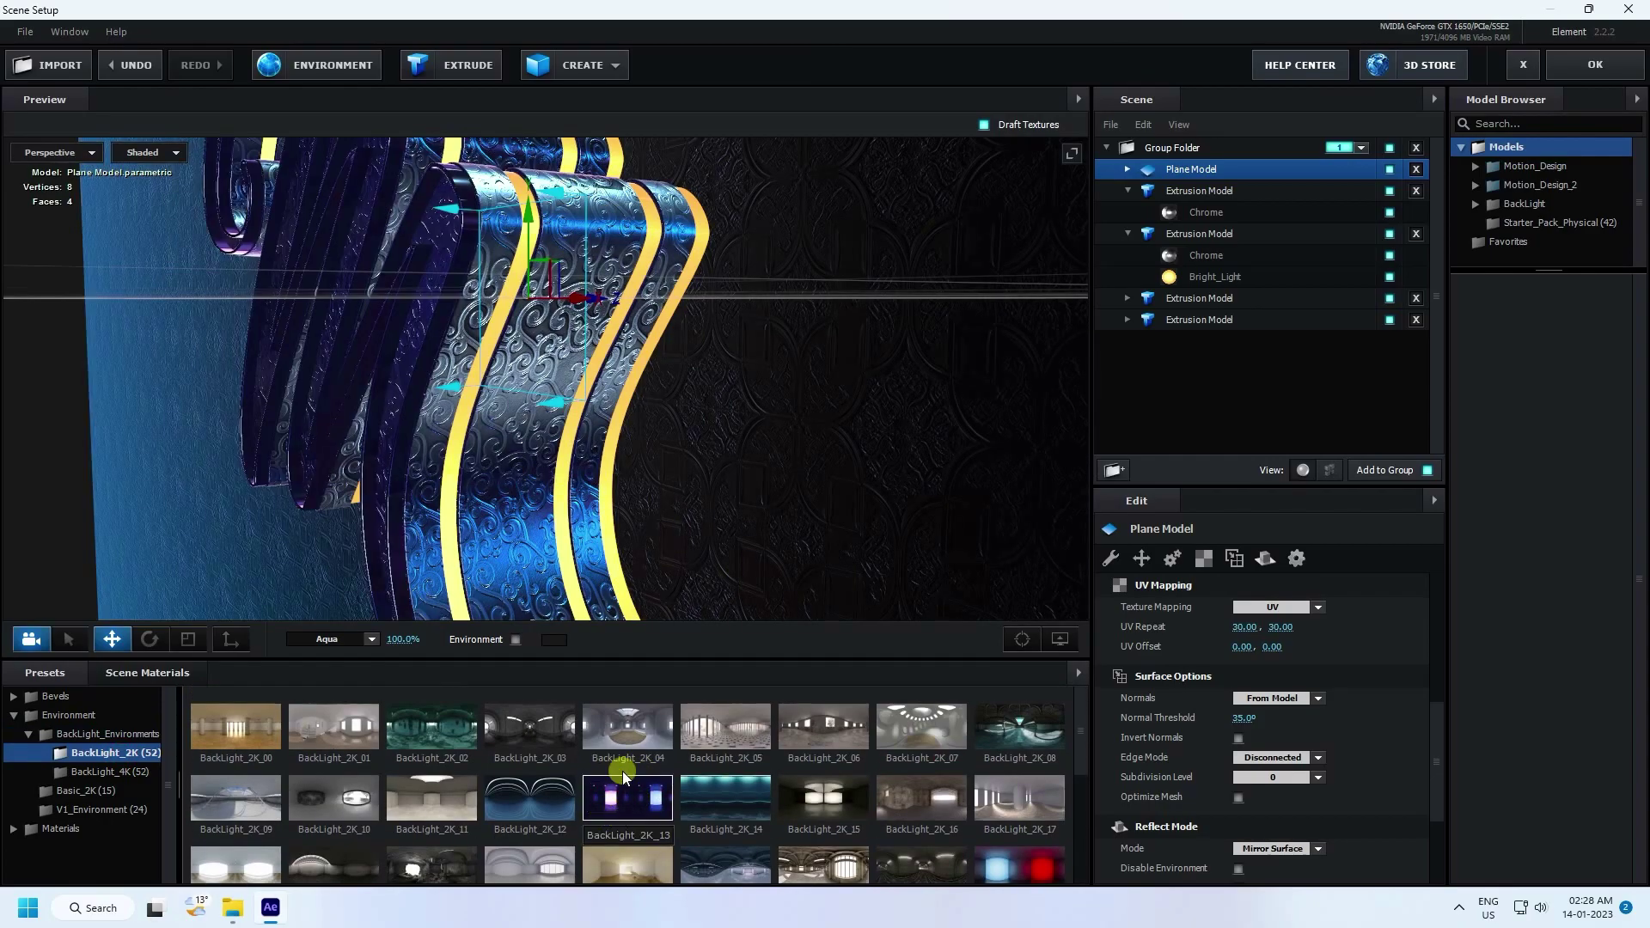
pyautogui.moveTo(515, 515); pyautogui.dragTo(524, 465)
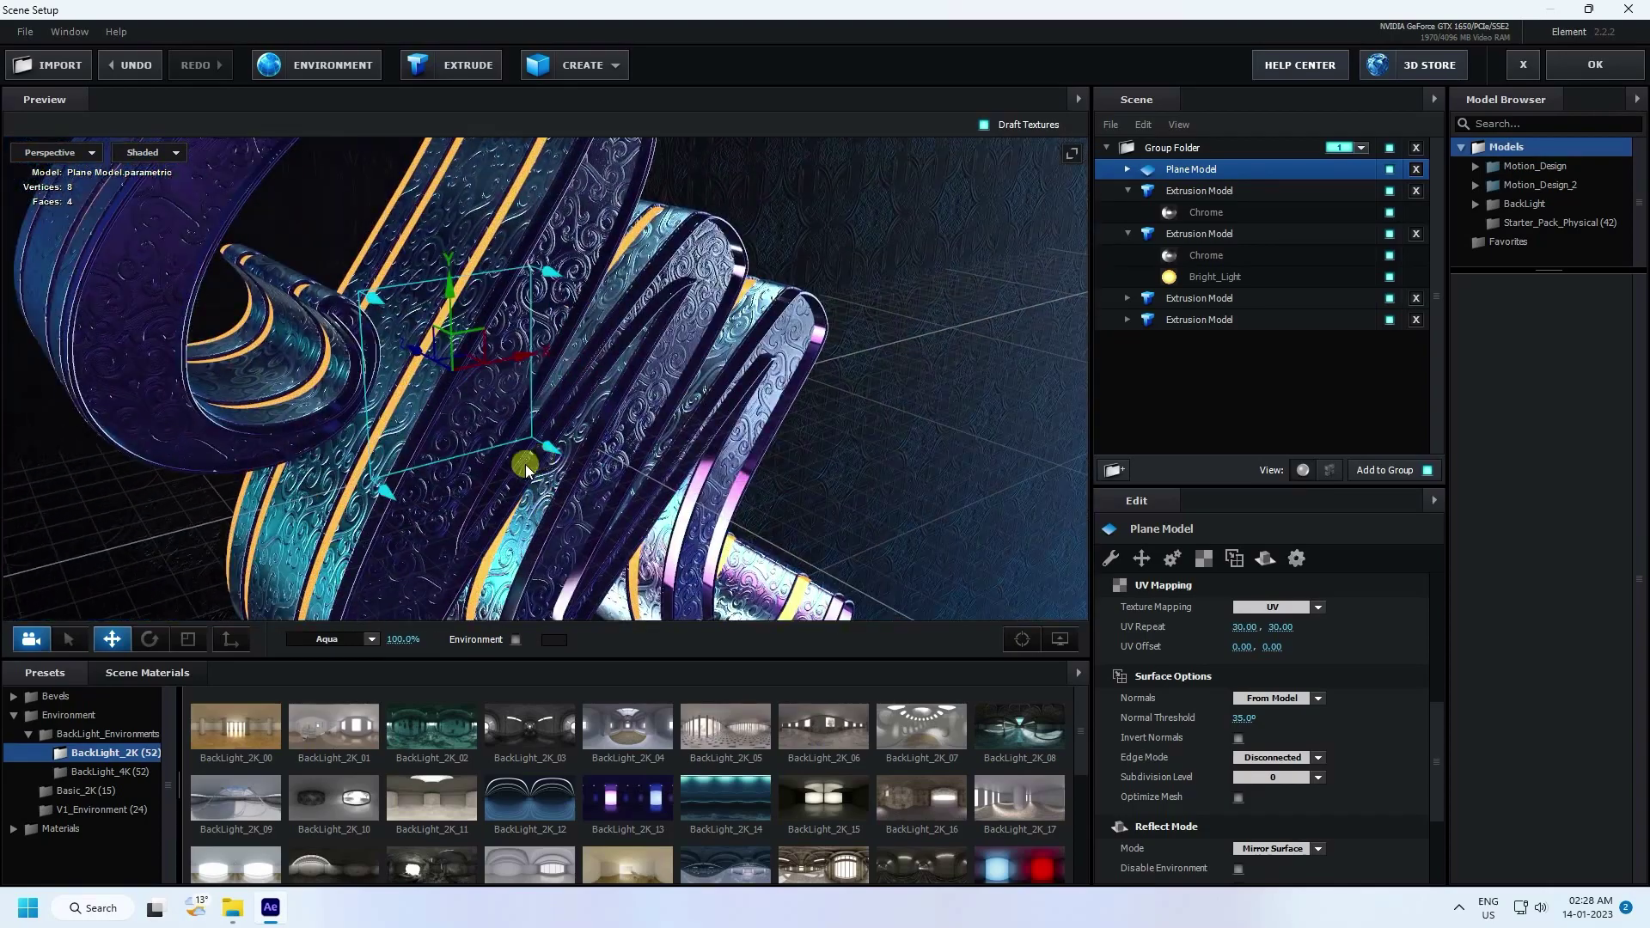
# Set the environment texture's brightness to -15% and saturation to -31%, and accept the scene setup
pyautogui.click(316, 69)
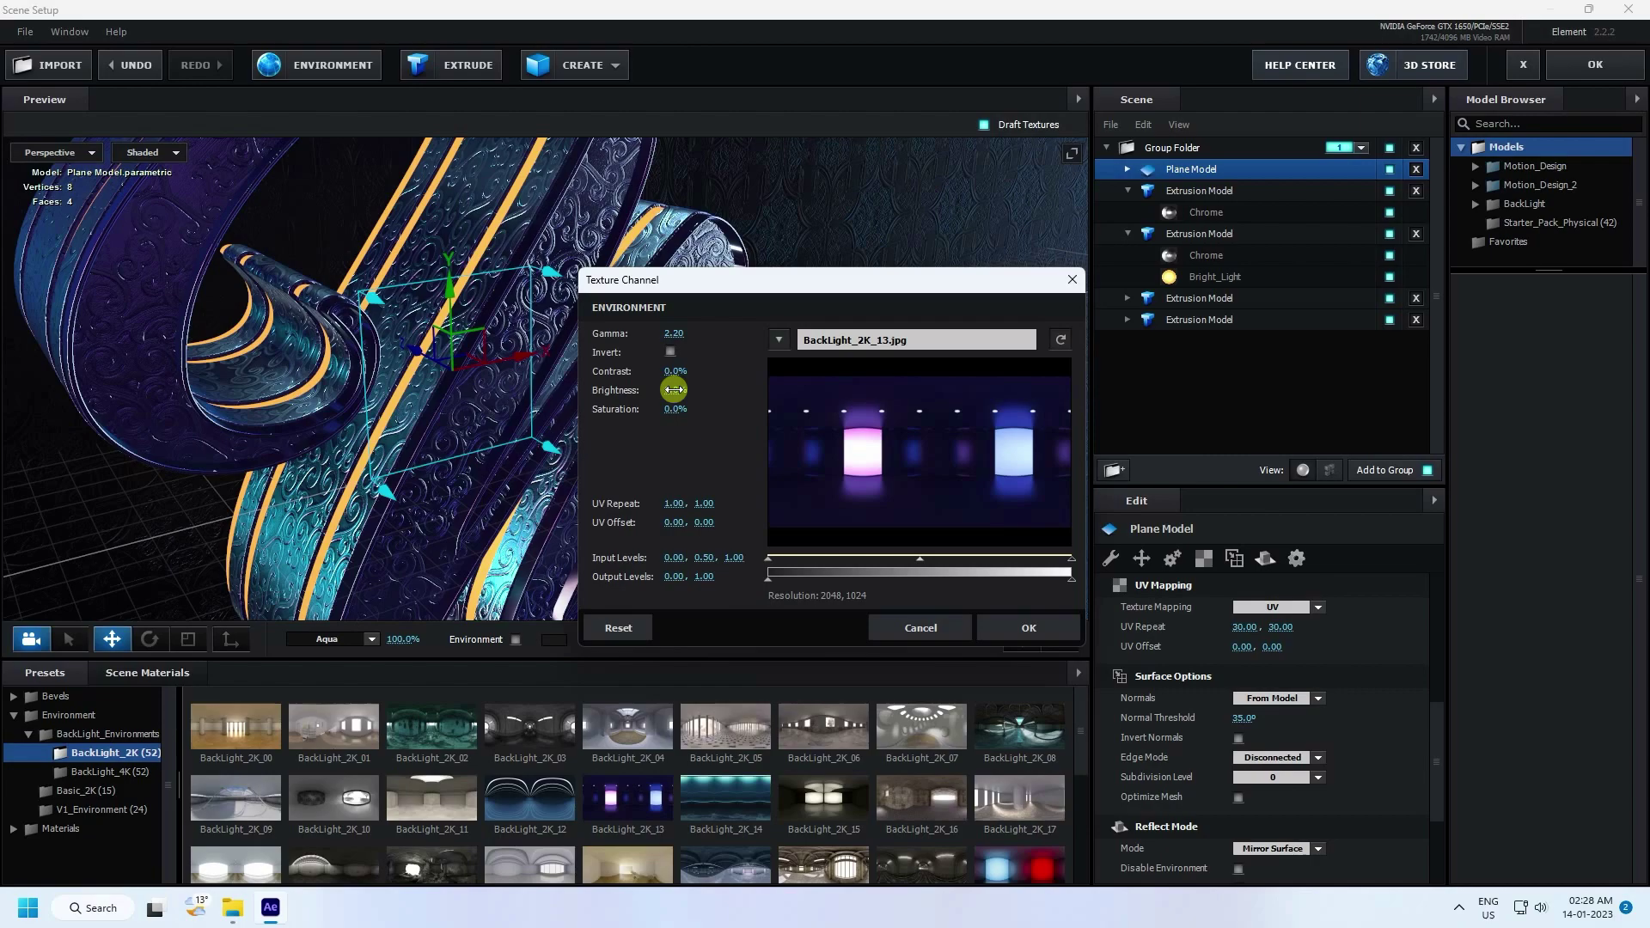
pyautogui.moveTo(673, 390); pyautogui.dragTo(664, 401)
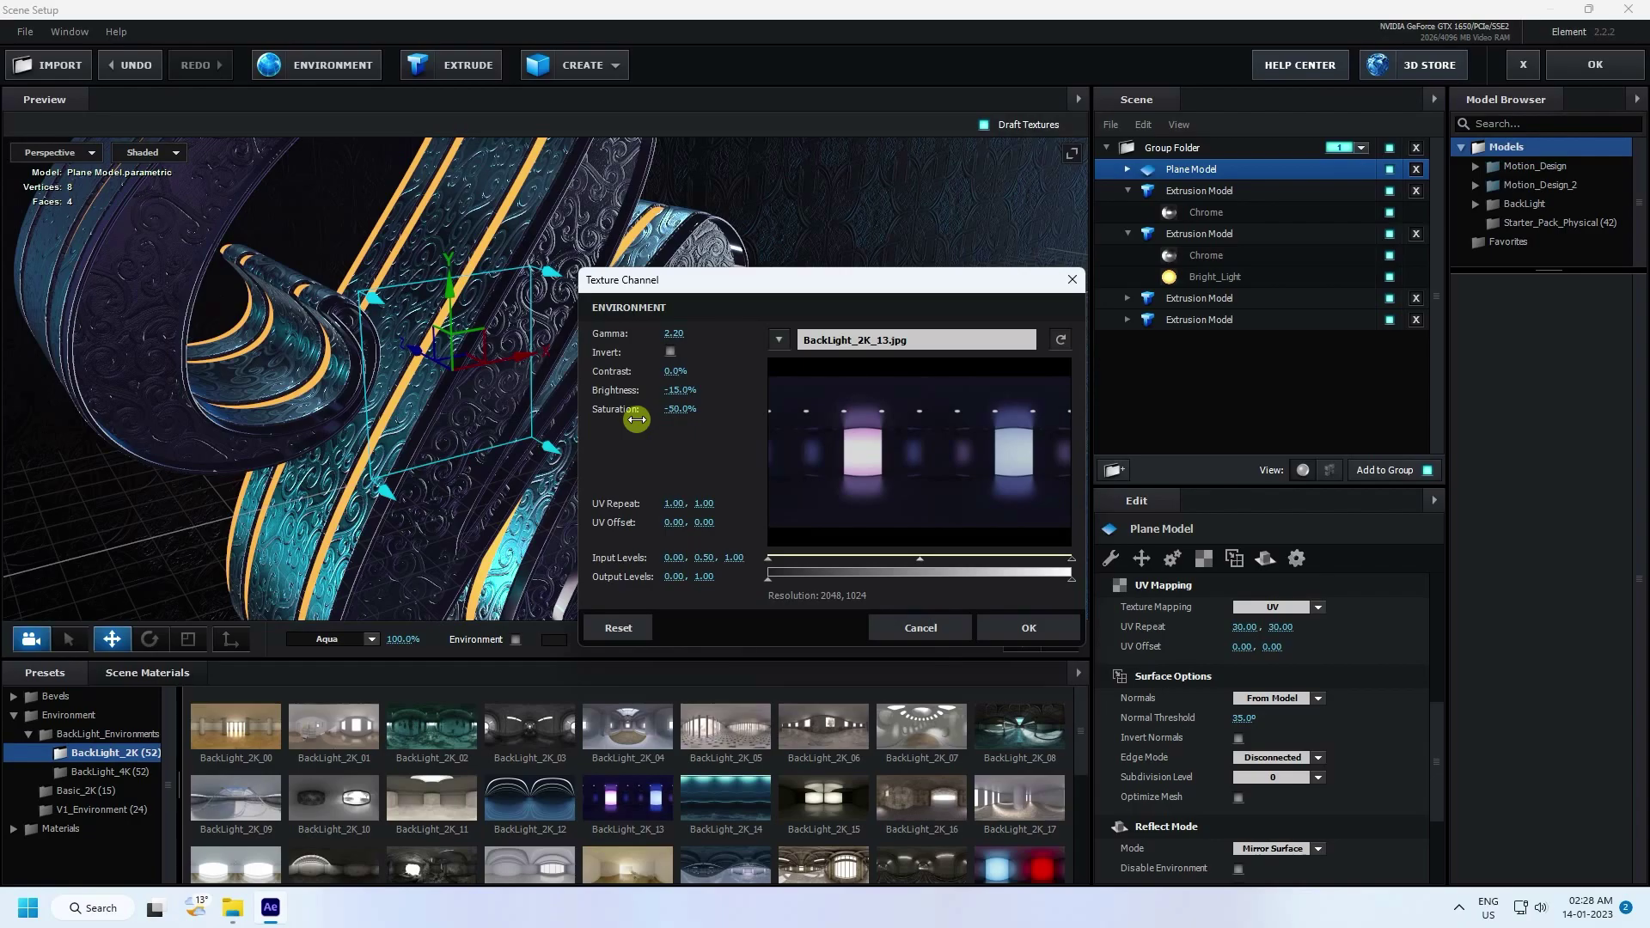
pyautogui.click(1023, 625)
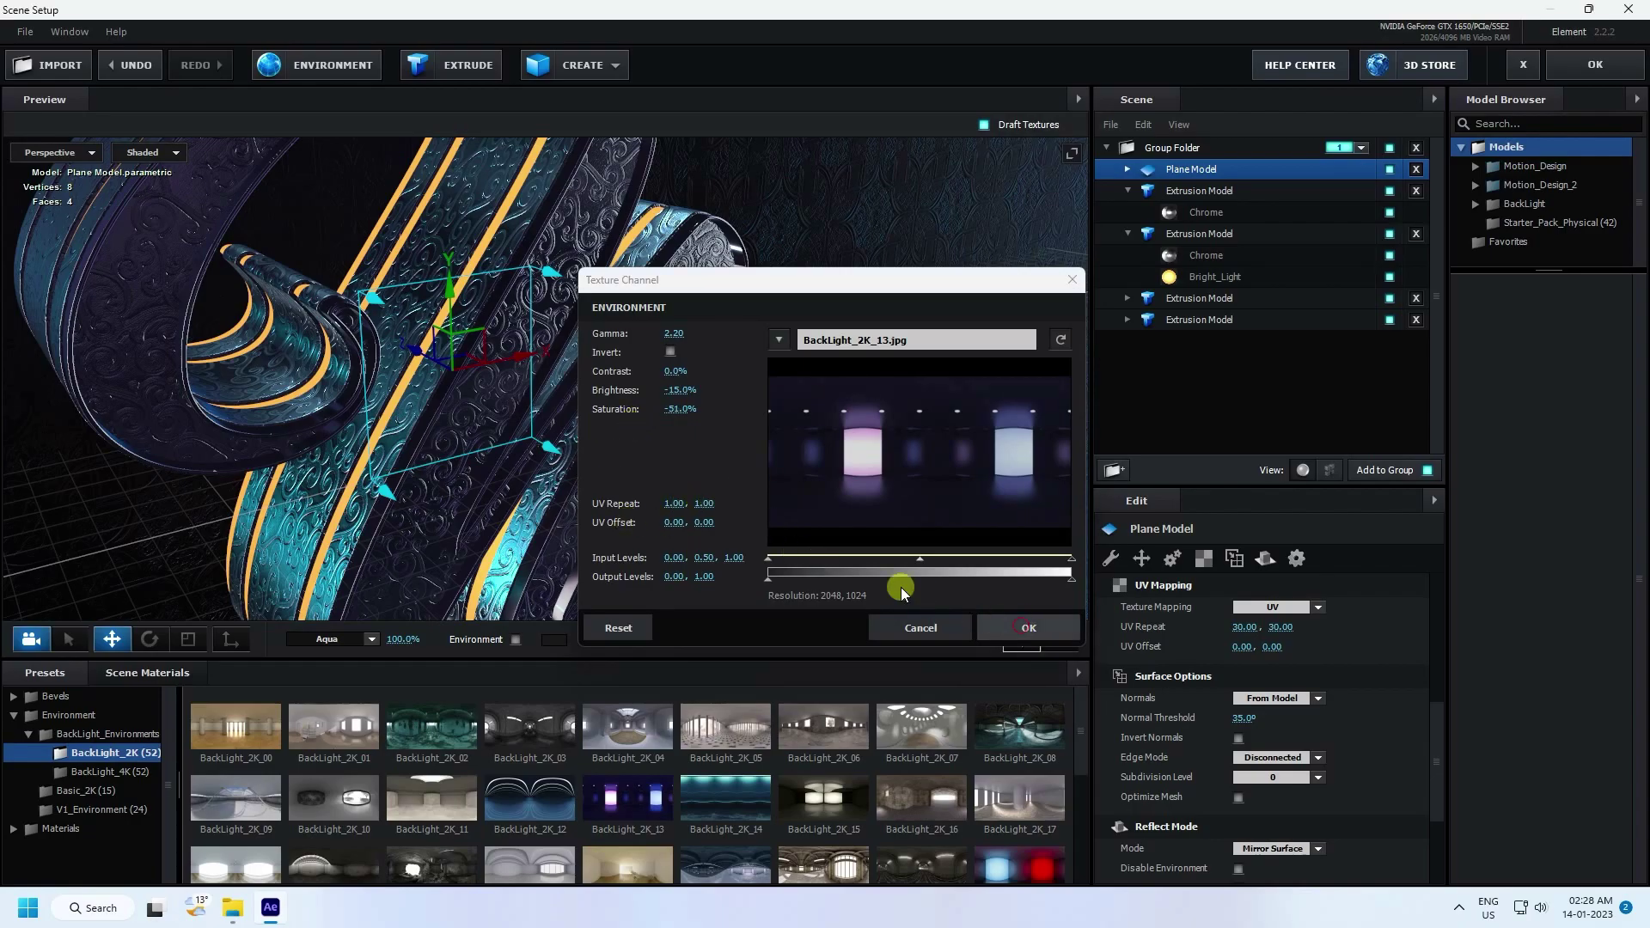
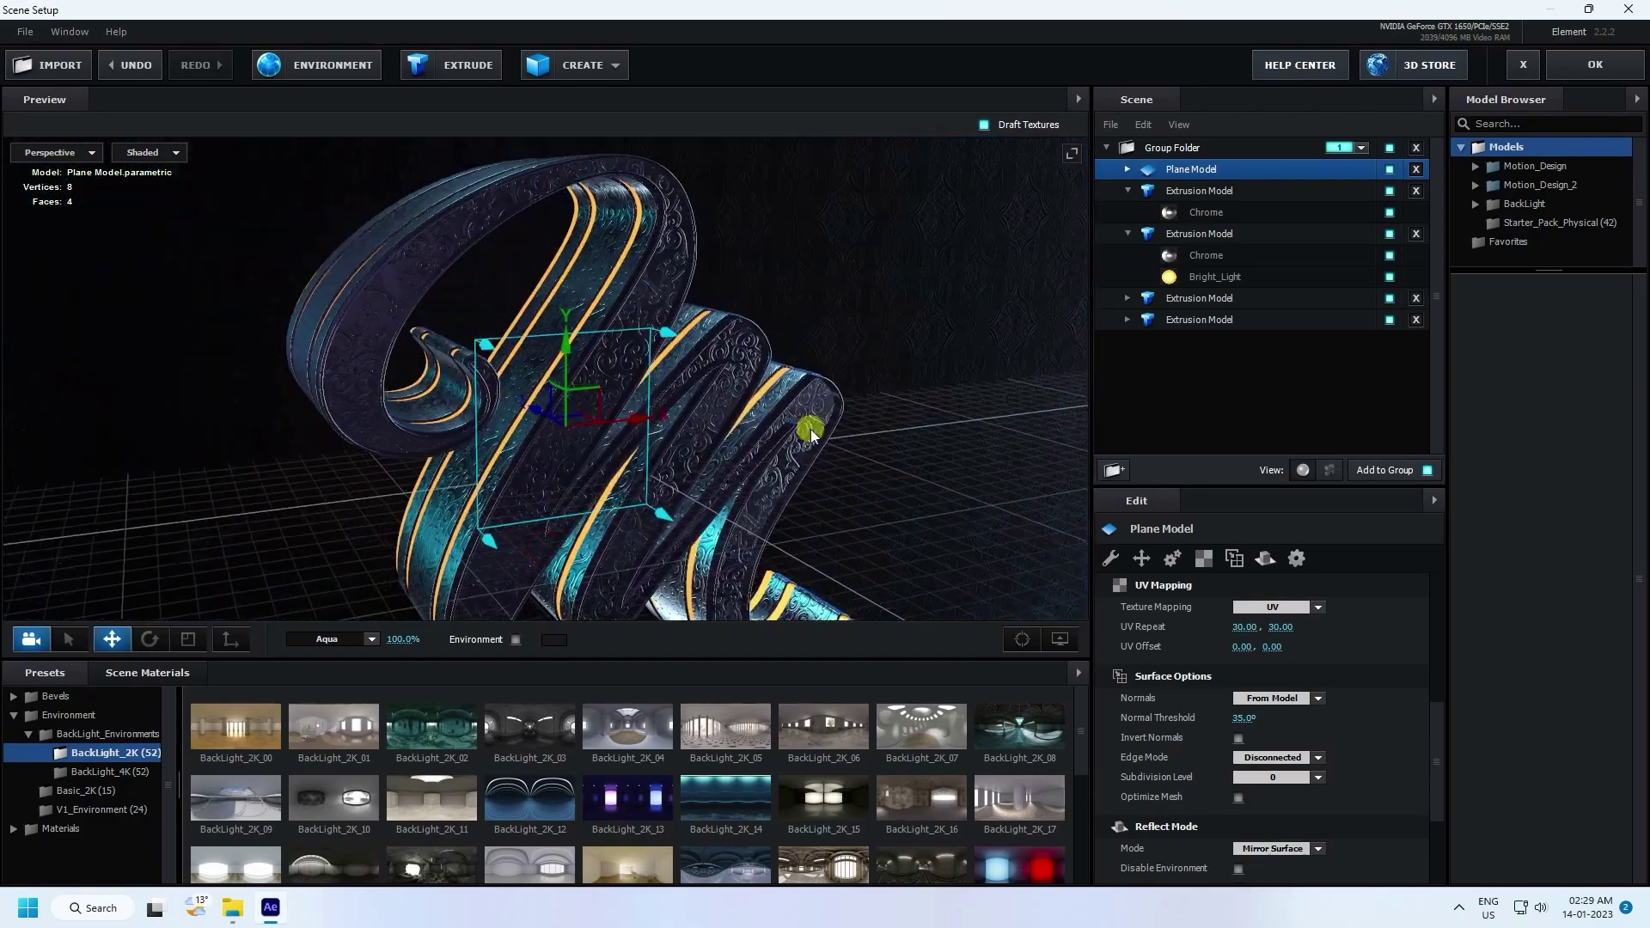
pyautogui.click(1589, 76)
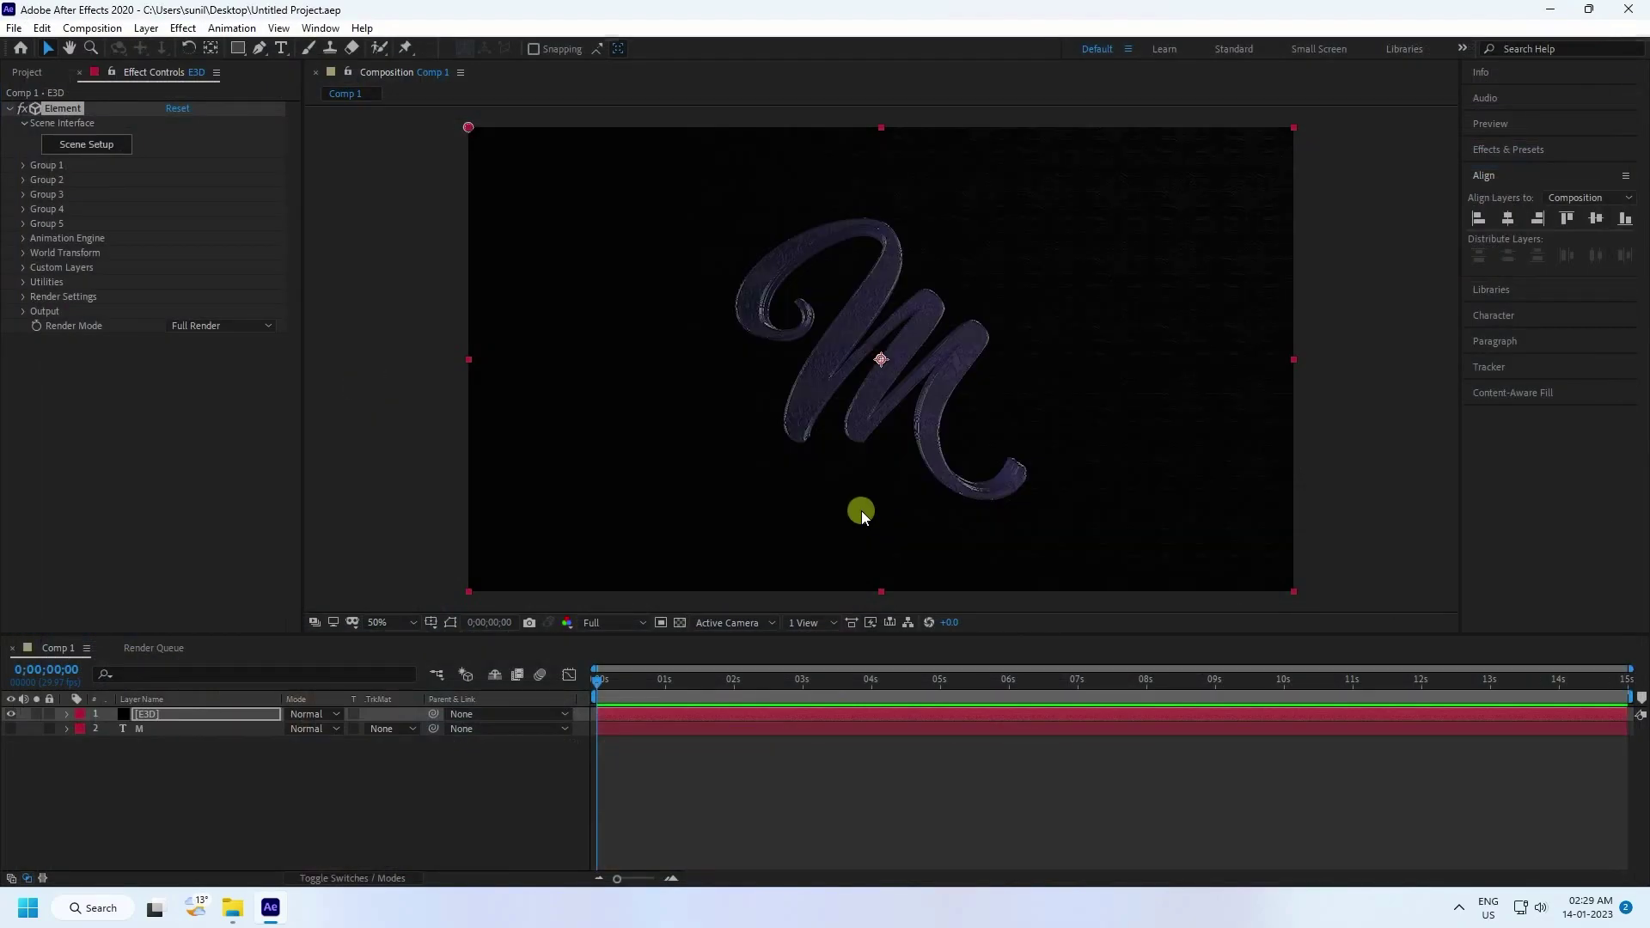
# Set the Physical Environment exposure to 1.2 and gamma to 0.9 in the Element render settings
pyautogui.click(23, 297)
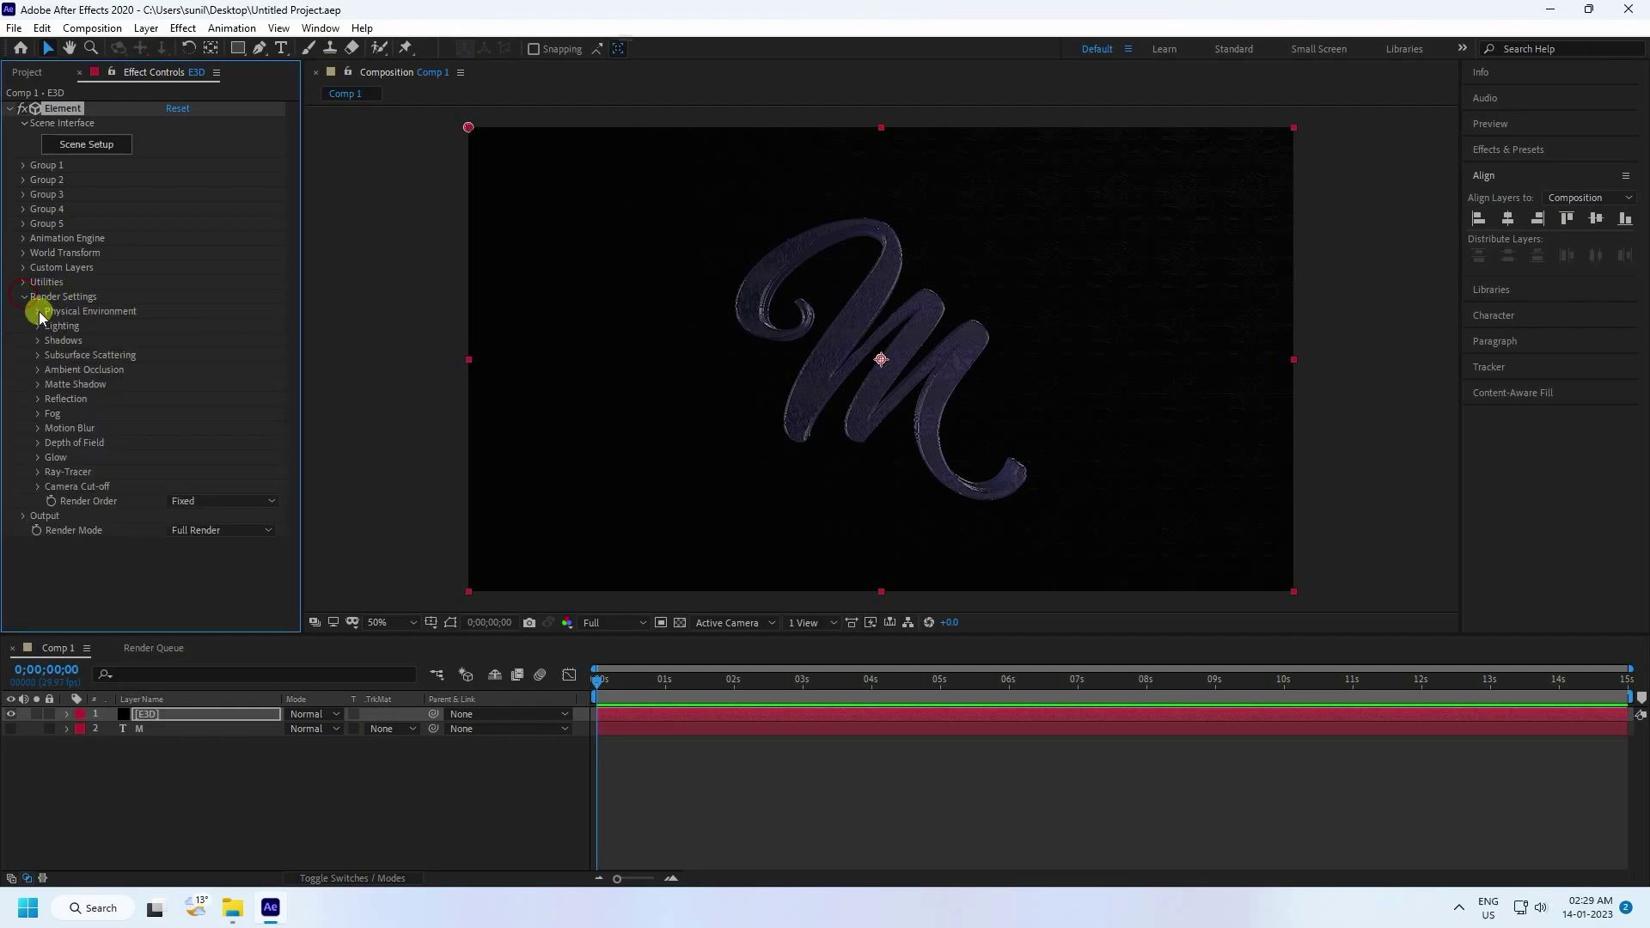
pyautogui.click(38, 311)
pyautogui.click(175, 322)
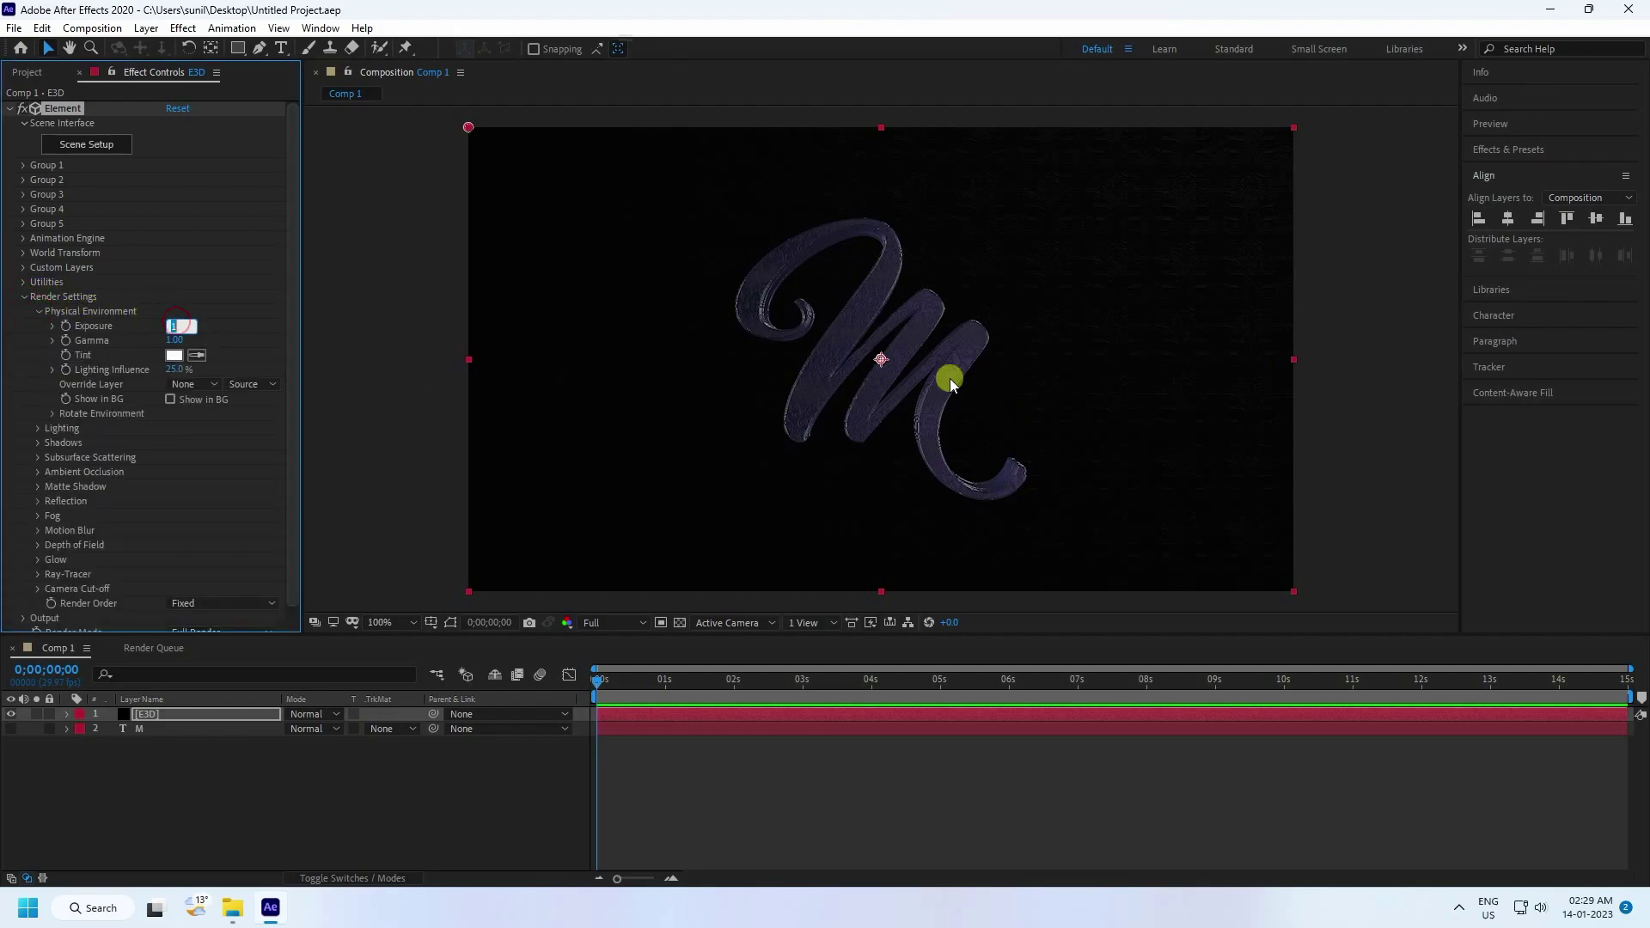
pyautogui.scroll(2, 951, 378)
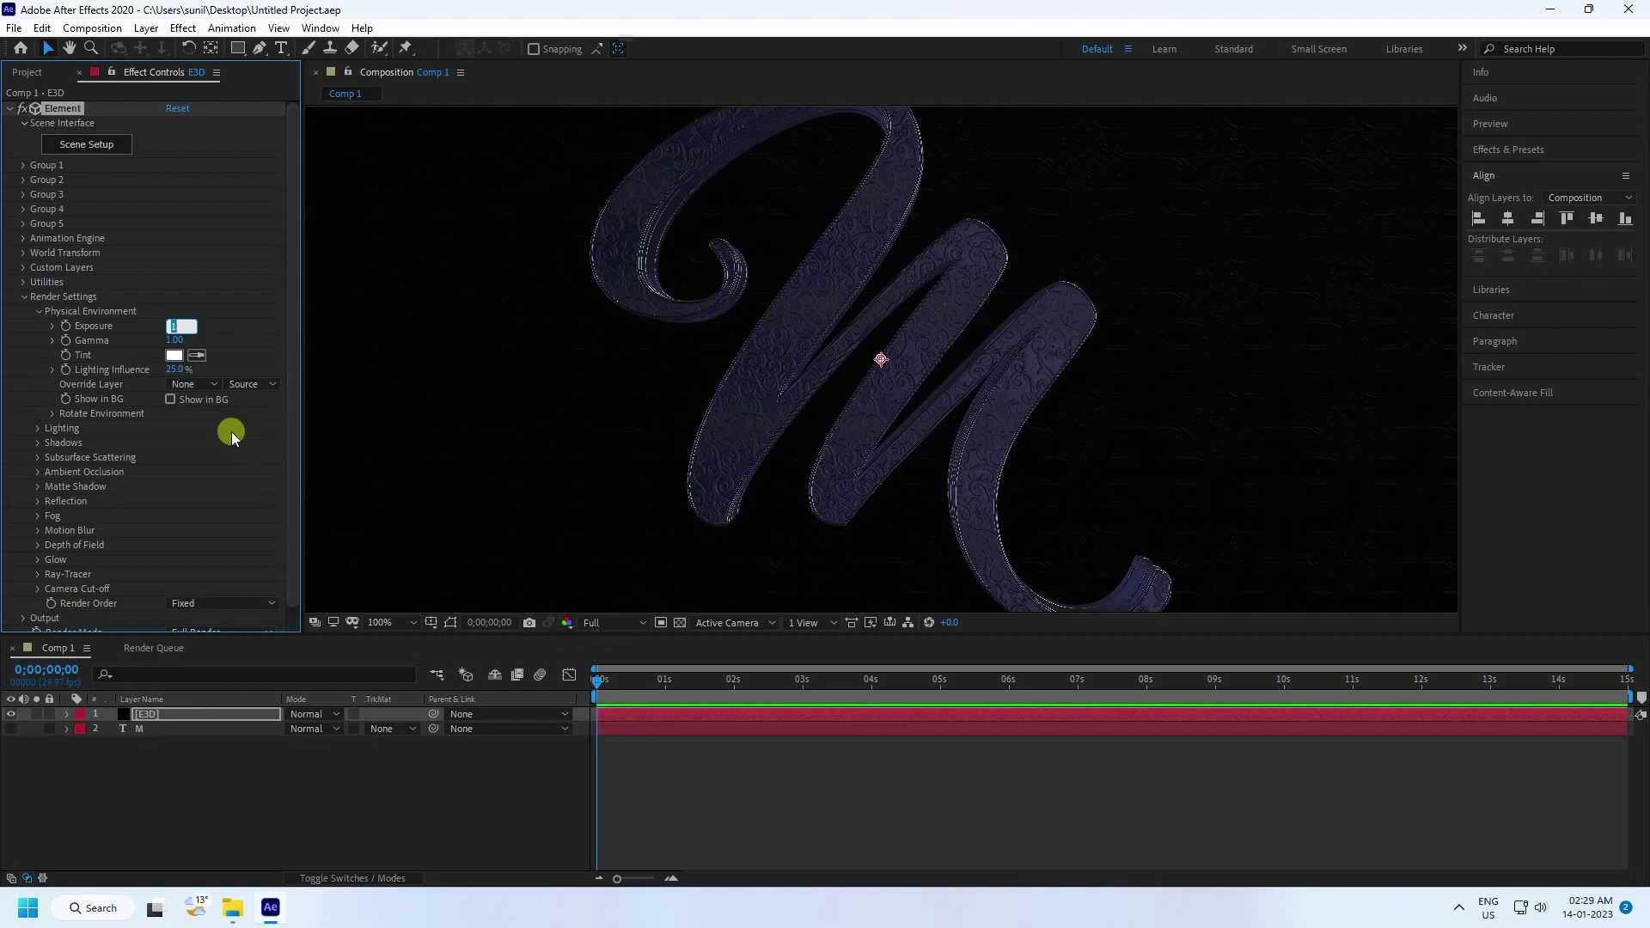
pyautogui.write('1.2')
pyautogui.press('Return')
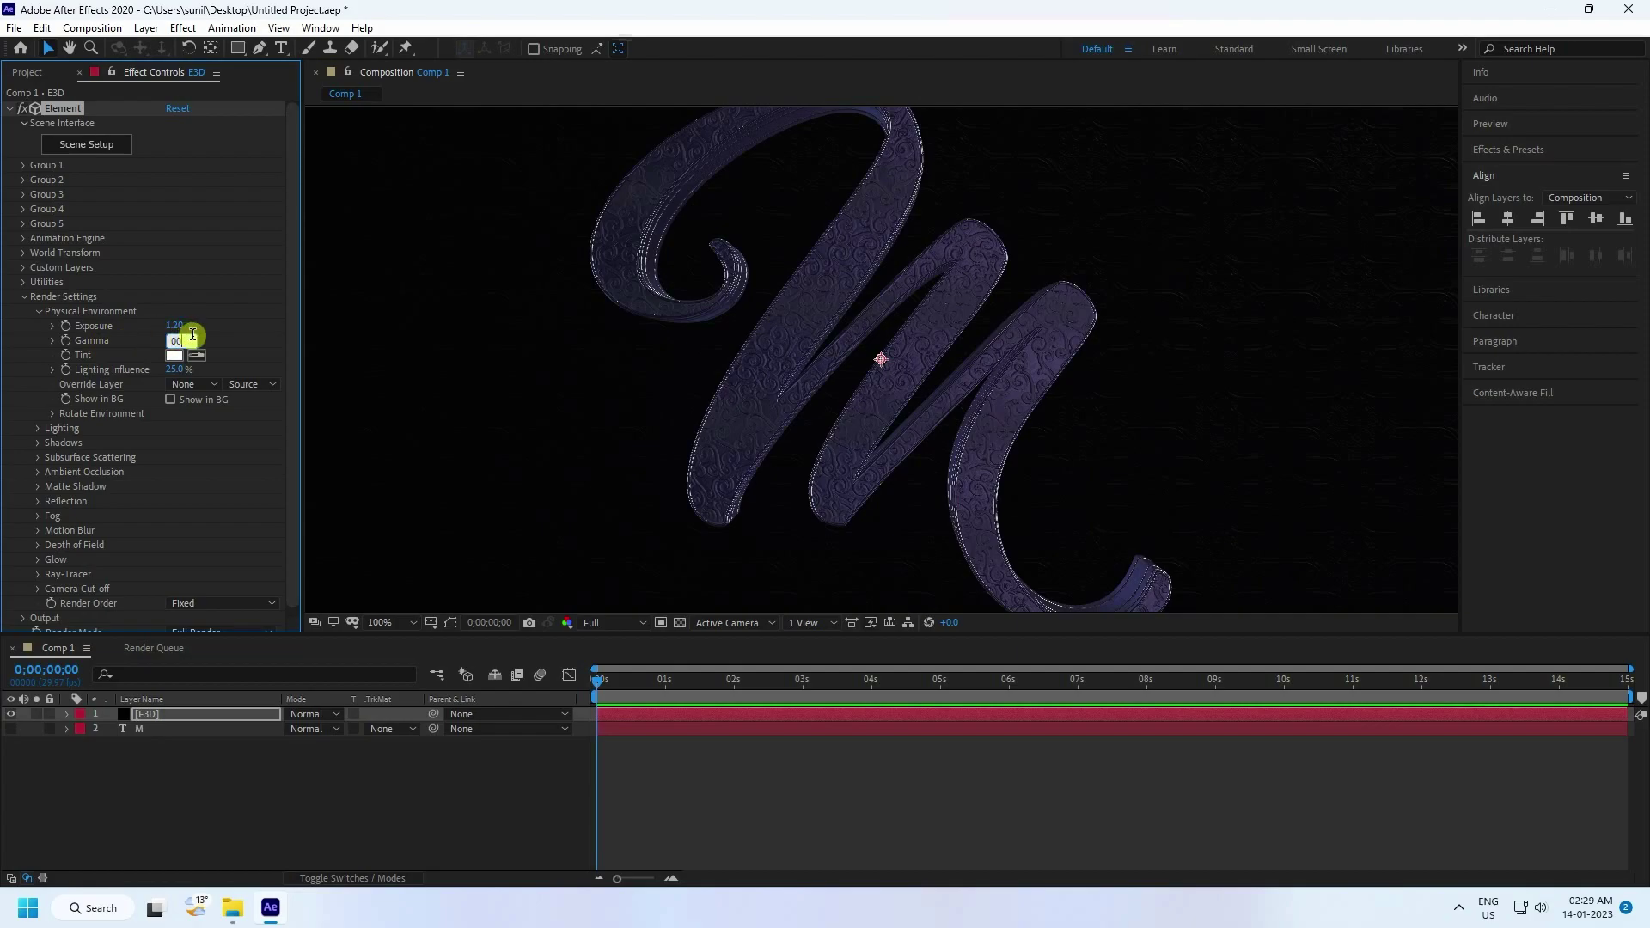
pyautogui.click(192, 335)
pyautogui.write('0.9')
pyautogui.press('Return')
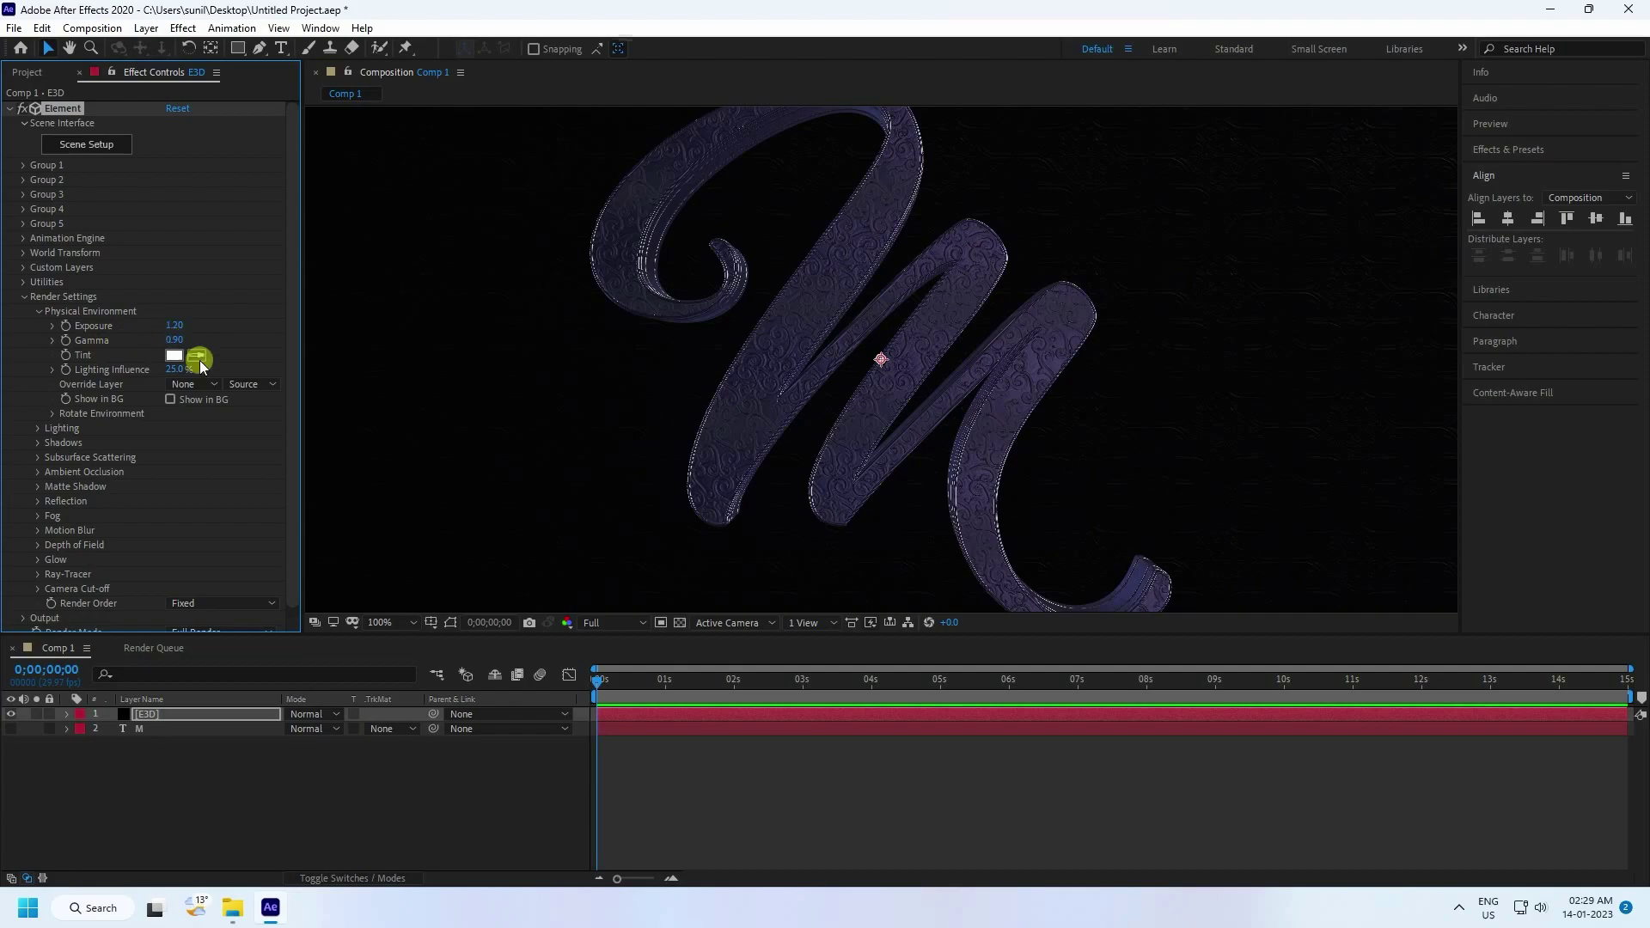
# Add a new camera layer to Comp 1 with the default settings
pyautogui.rightClick(396, 801)
pyautogui.moveTo(439, 608)
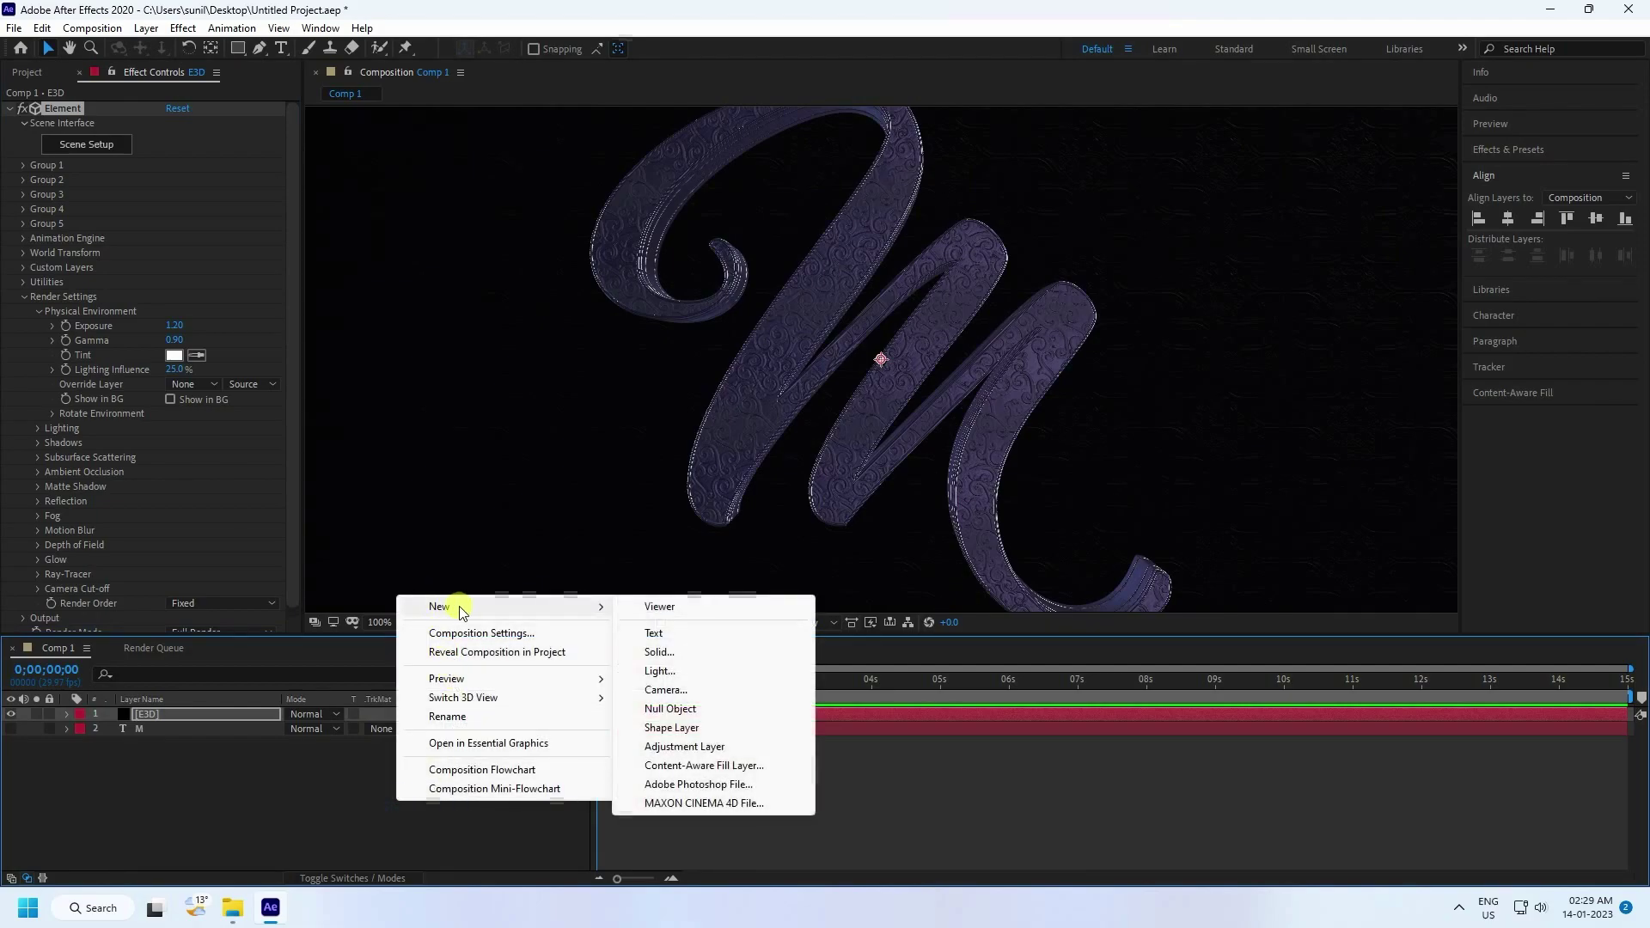
pyautogui.click(674, 687)
pyautogui.click(1002, 636)
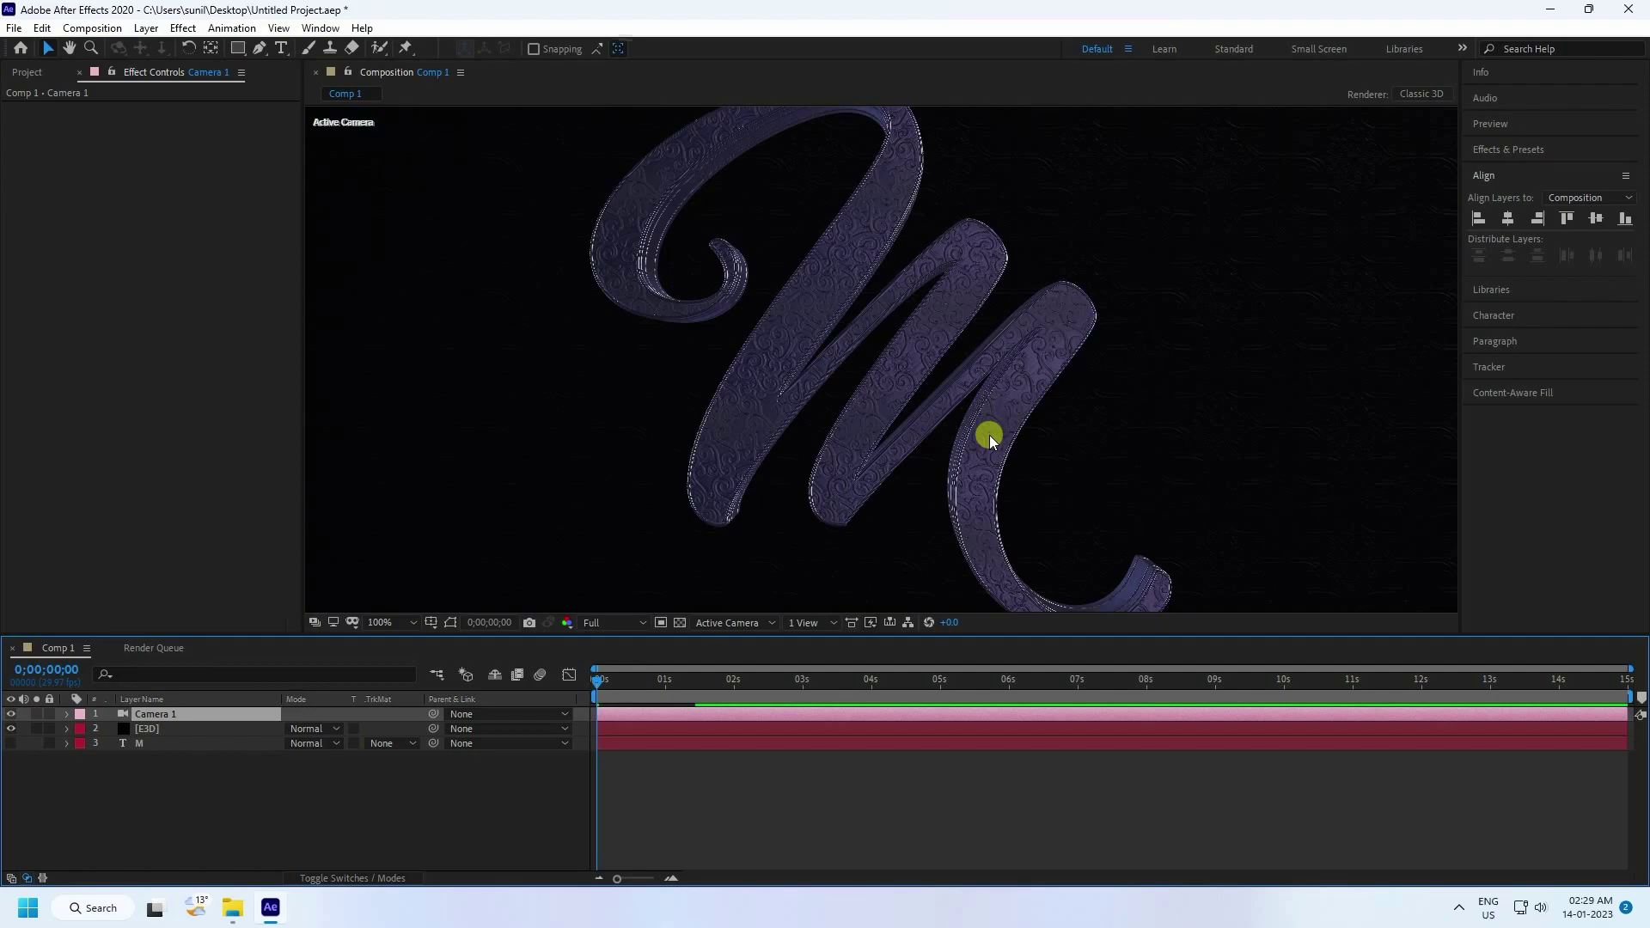
# Move and orbit the camera to an angled close-up of the M's strokes showing their extruded sides with the glowing stripes
pyautogui.press('c')
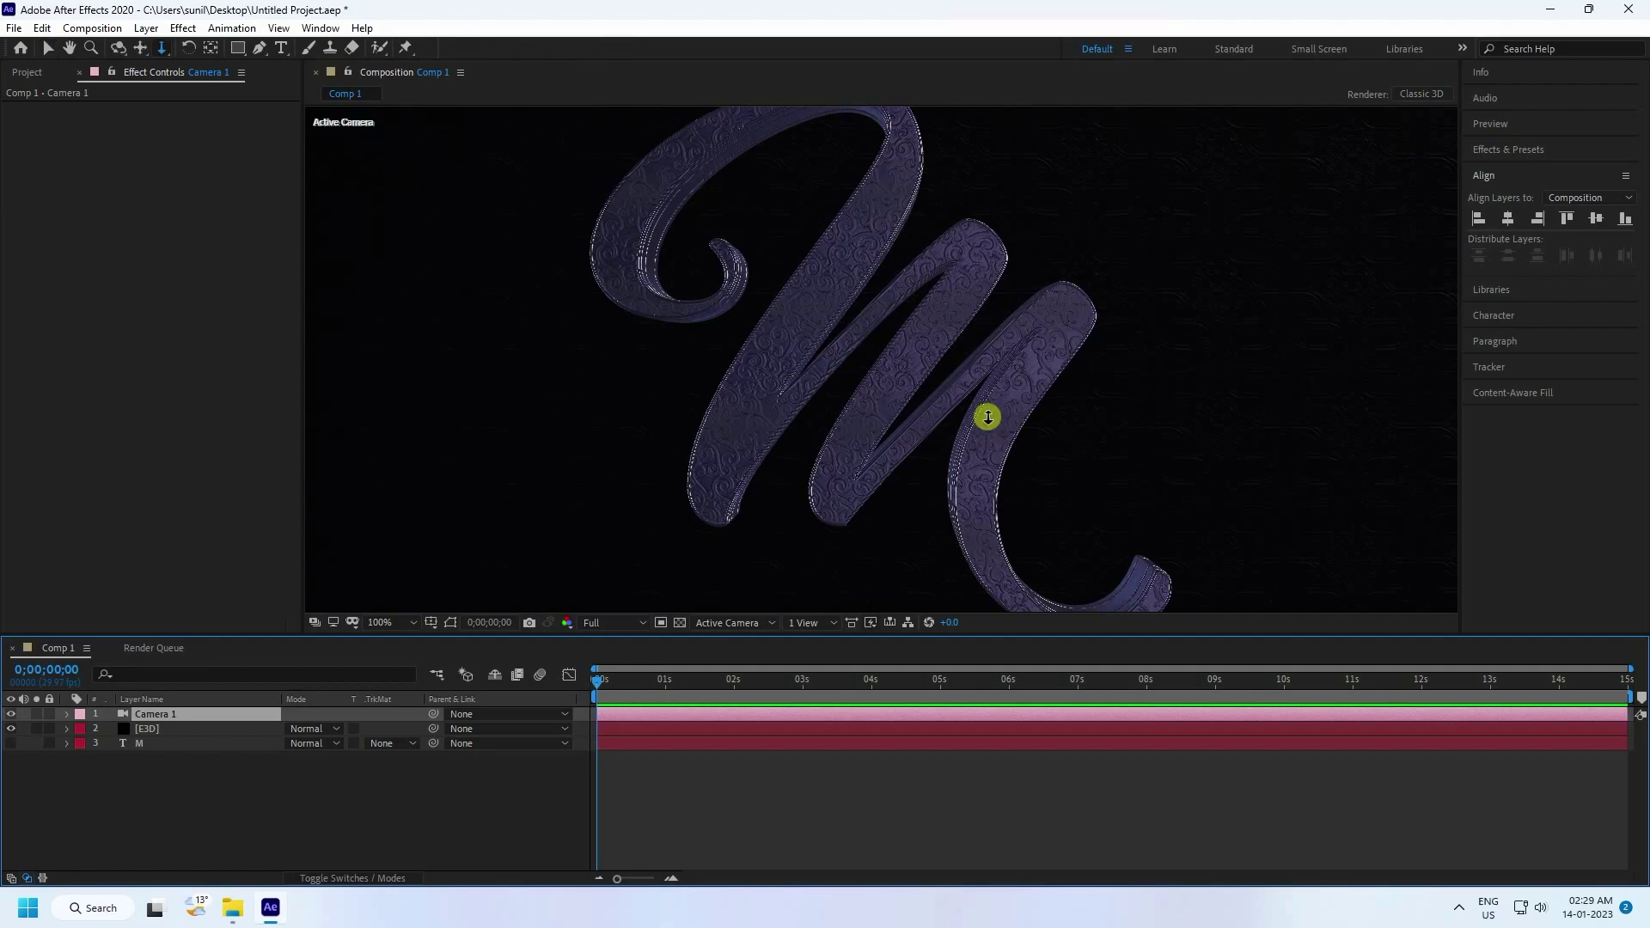
pyautogui.moveTo(987, 416); pyautogui.dragTo(1109, 177)
pyautogui.press('c')
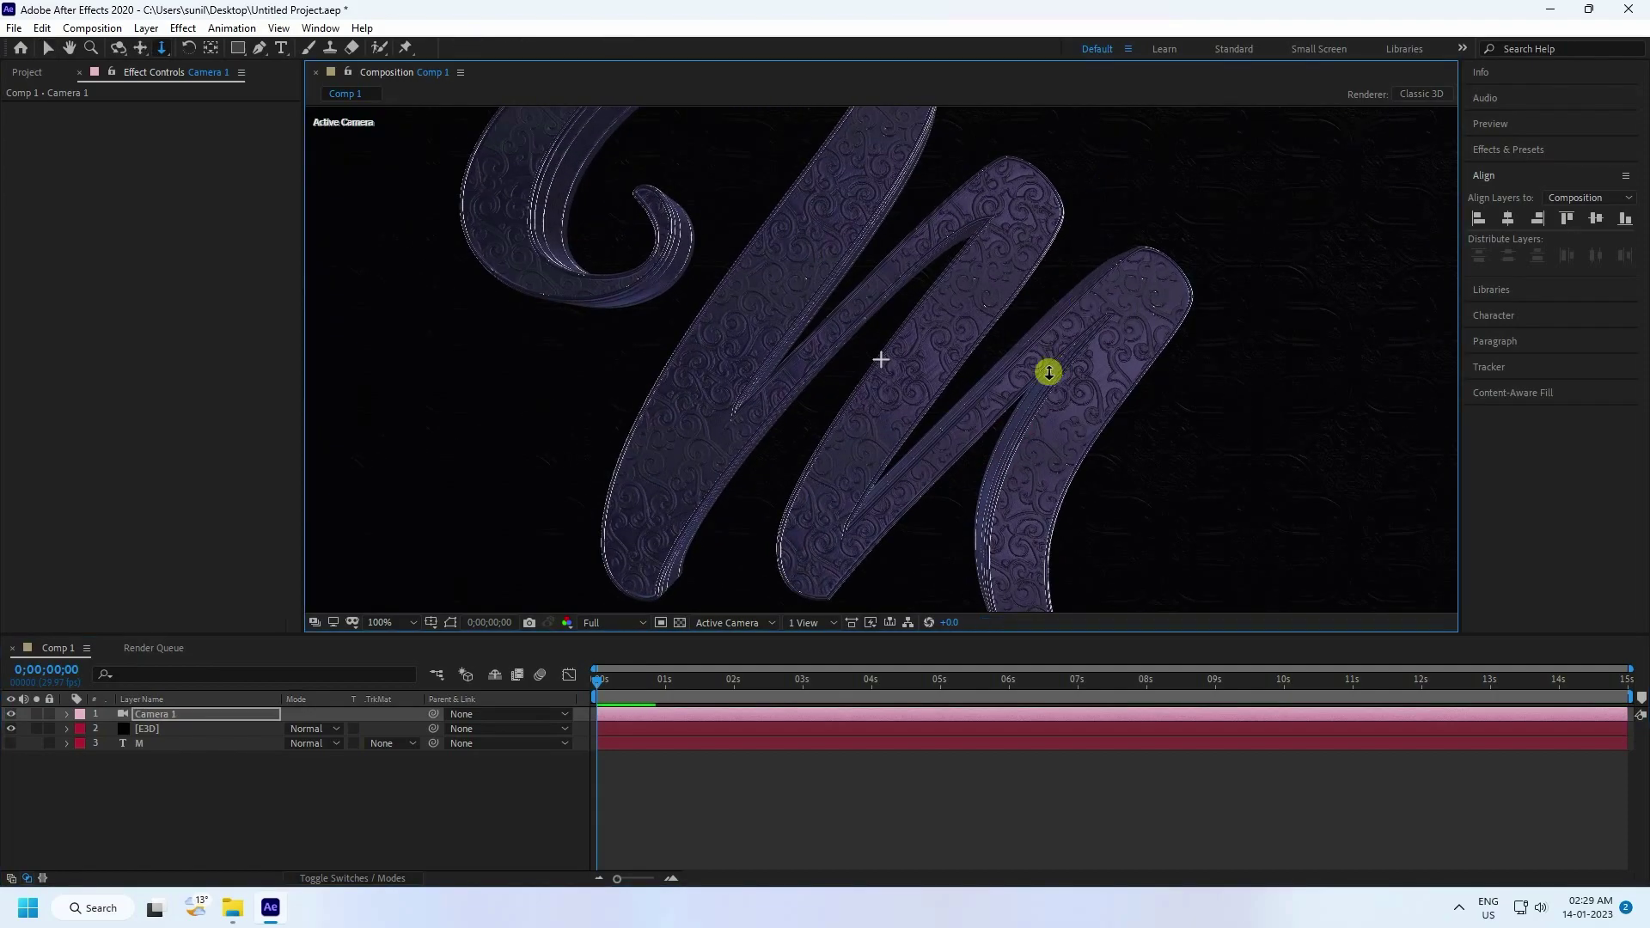
pyautogui.moveTo(998, 379); pyautogui.dragTo(854, 405)
pyautogui.press('c')
pyautogui.click(399, 623)
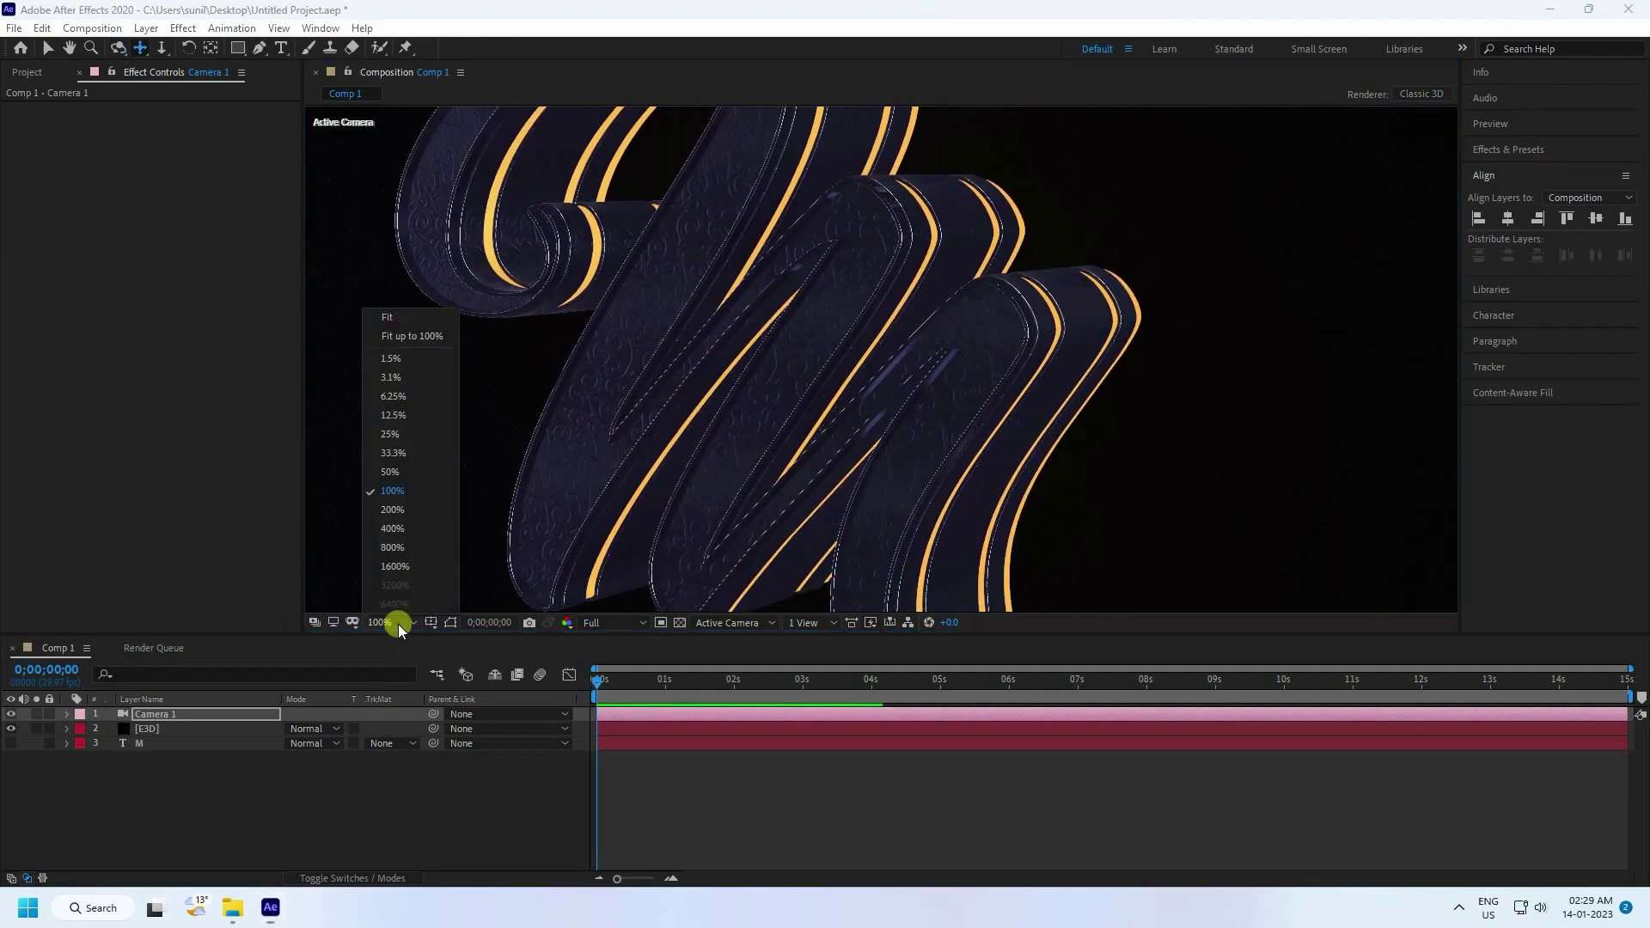
pyautogui.click(415, 340)
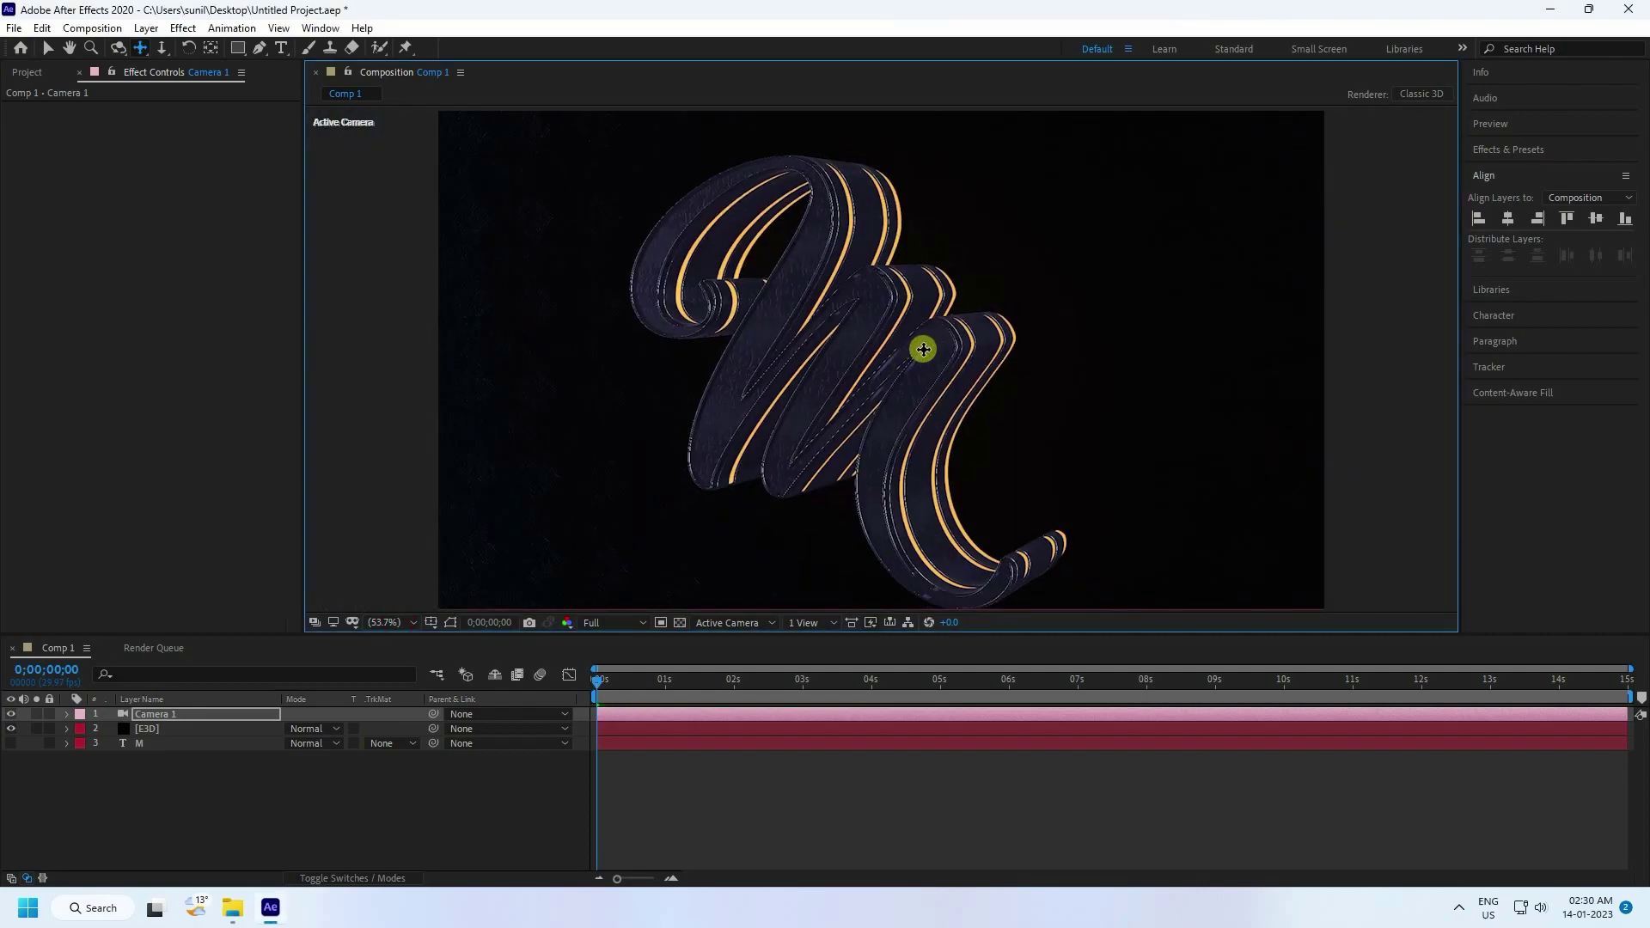
pyautogui.press('c')
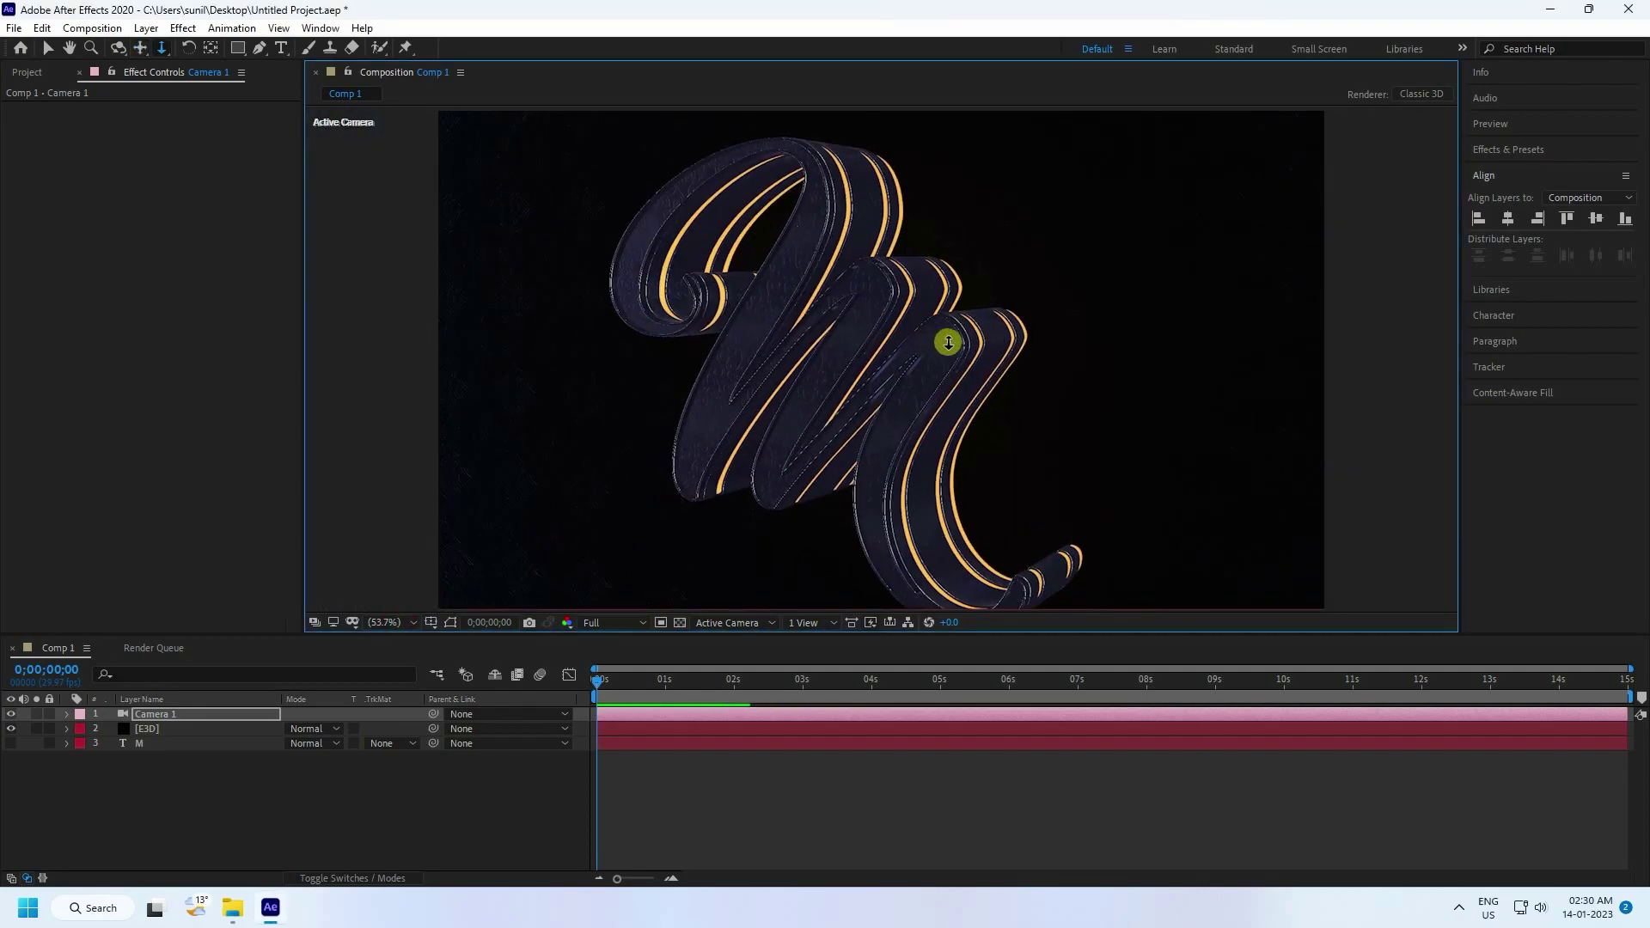
pyautogui.moveTo(991, 265); pyautogui.dragTo(1043, 243)
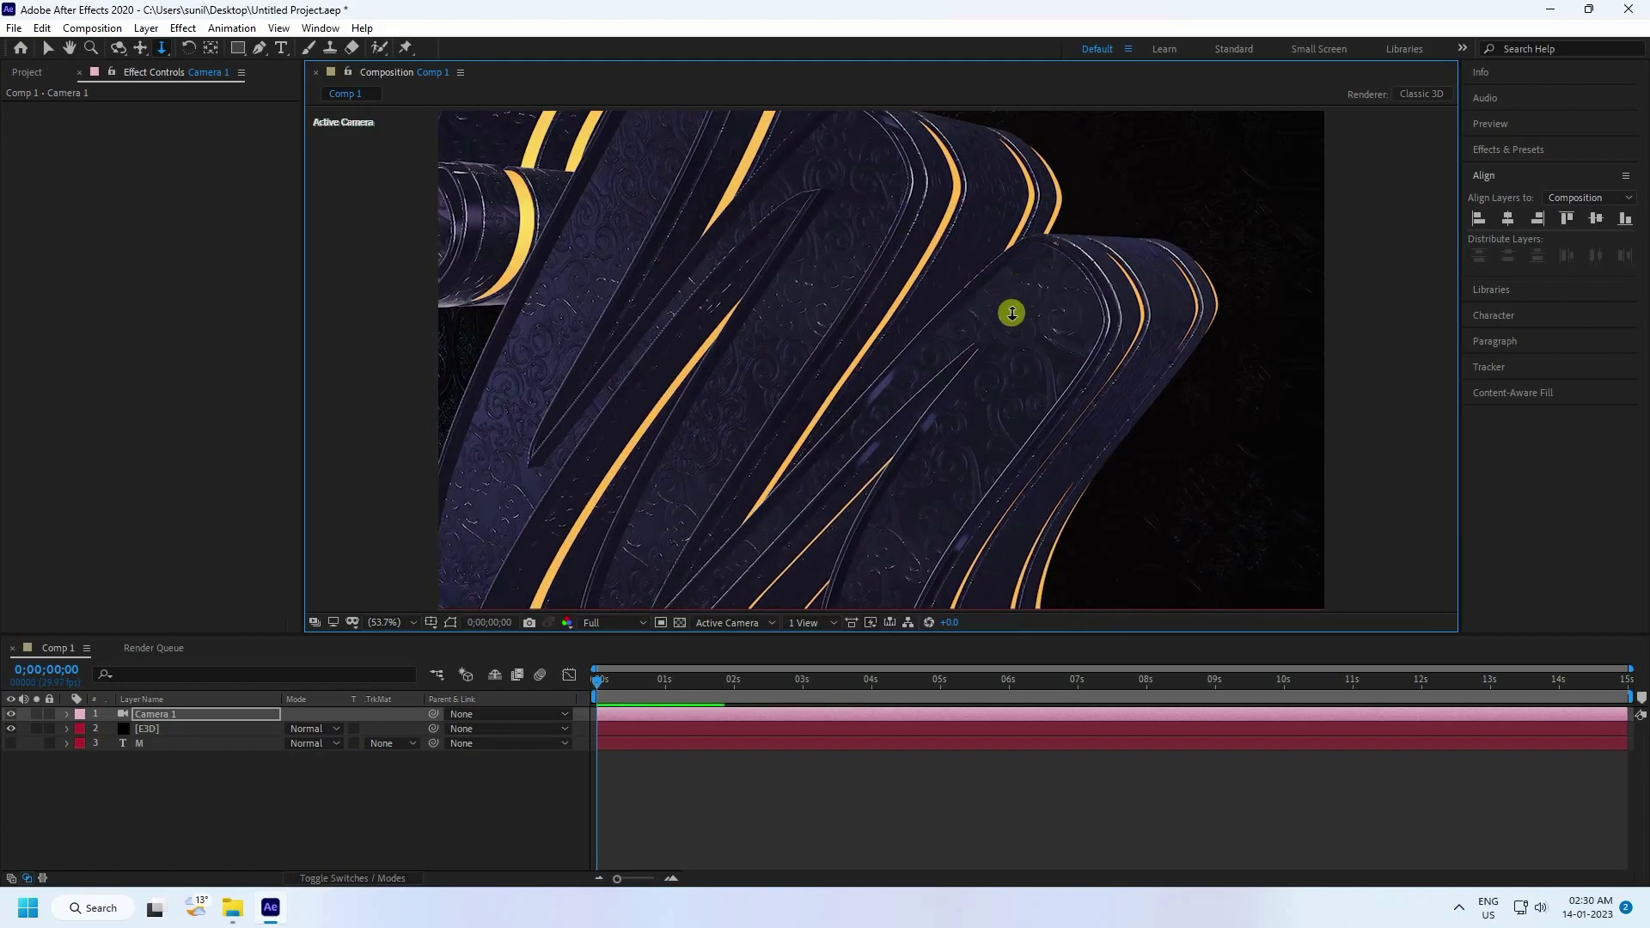
pyautogui.press('c')
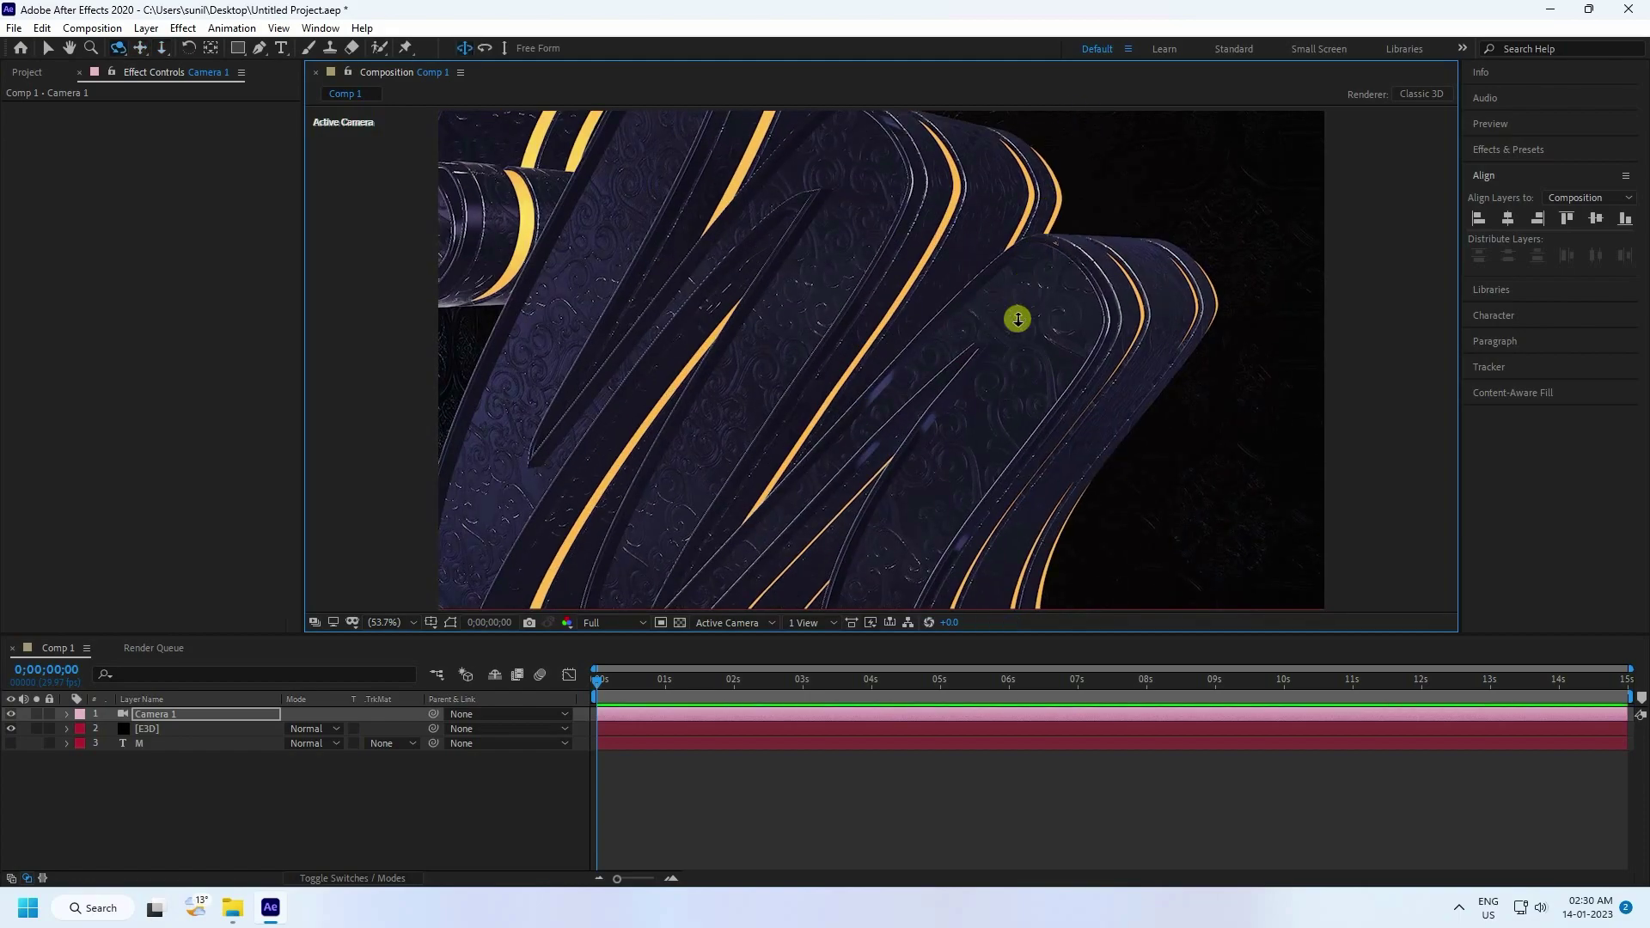
pyautogui.moveTo(1003, 326); pyautogui.dragTo(987, 184)
pyautogui.press('c')
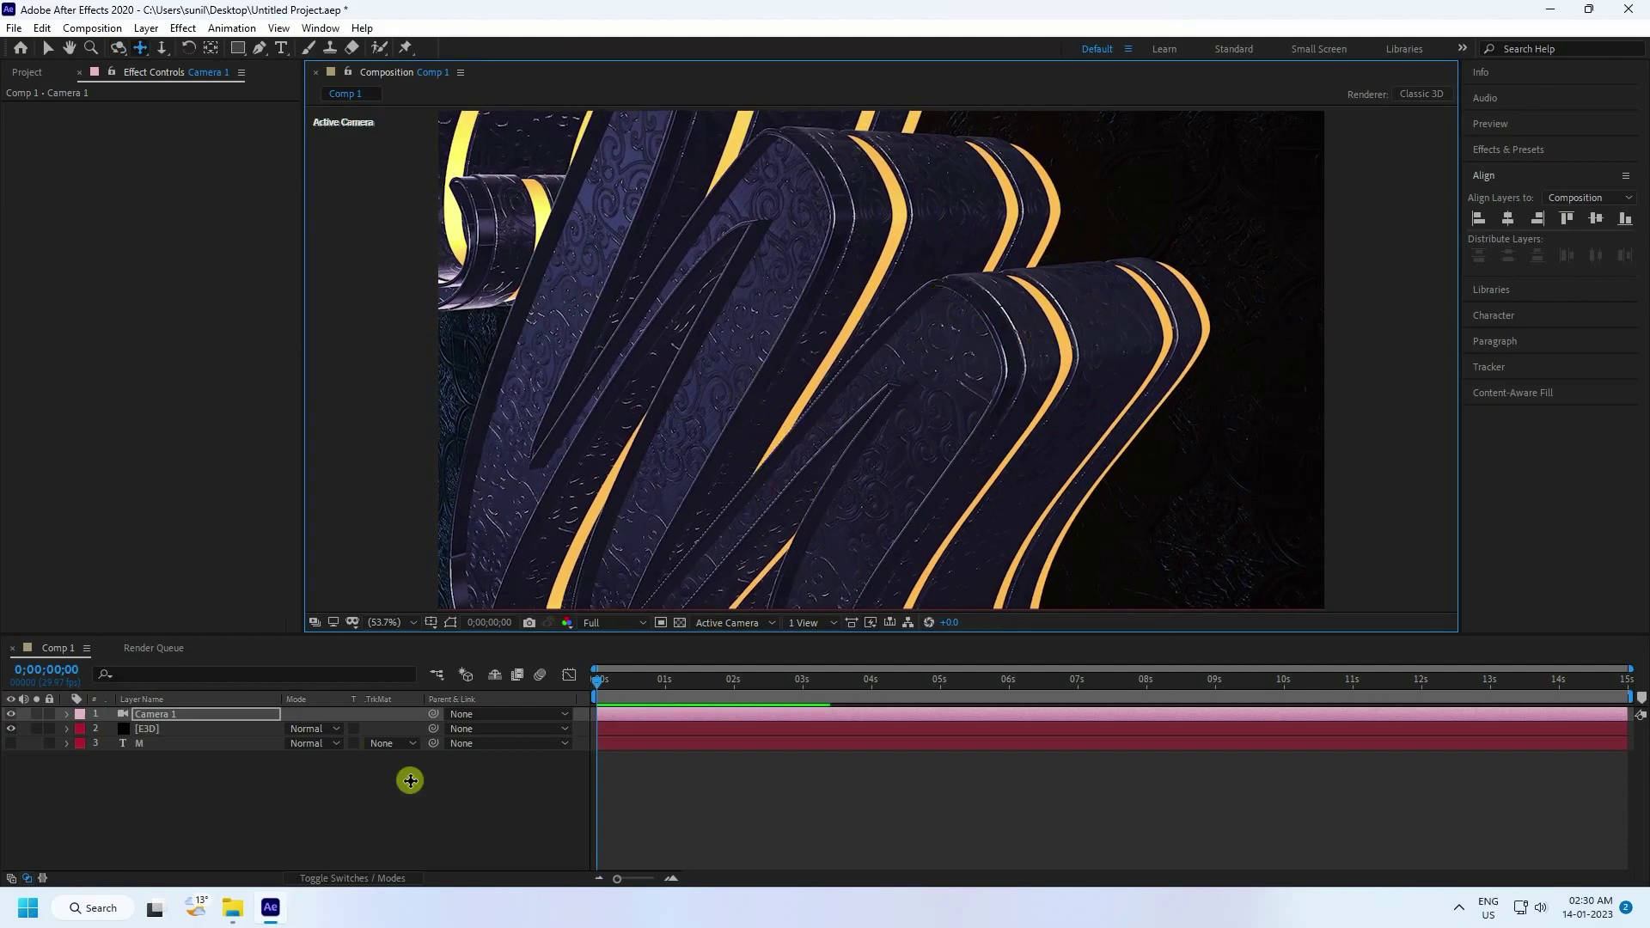
pyautogui.click(308, 806)
# Add the Aqua lighting preset in the E3D layer's Element render settings
pyautogui.click(152, 731)
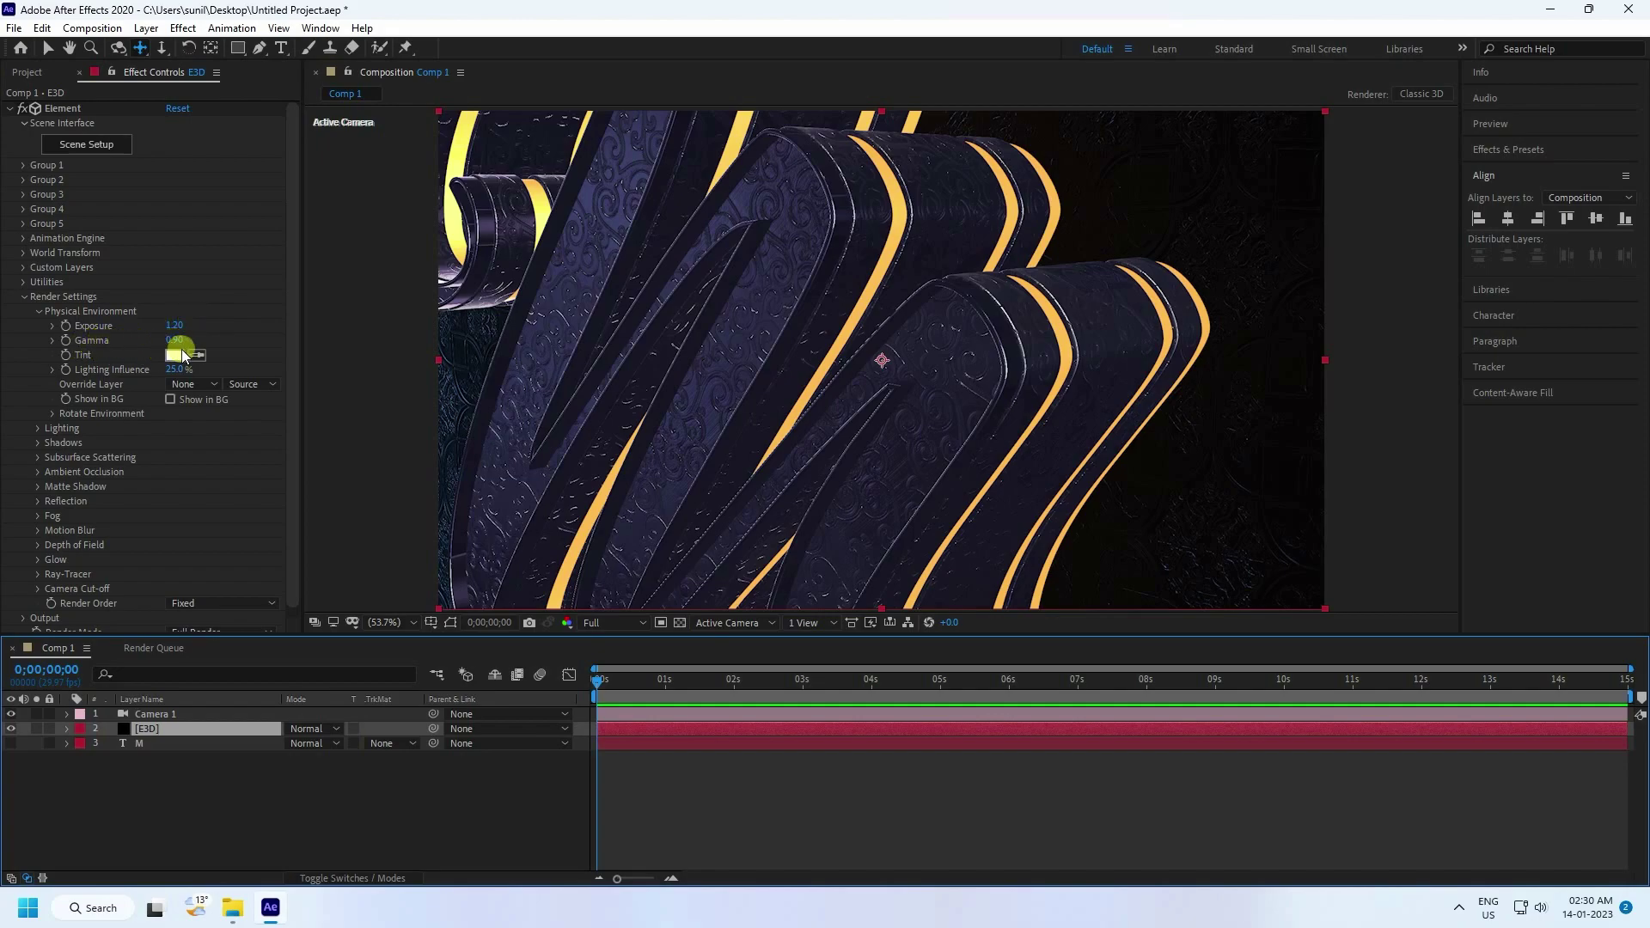
pyautogui.click(38, 311)
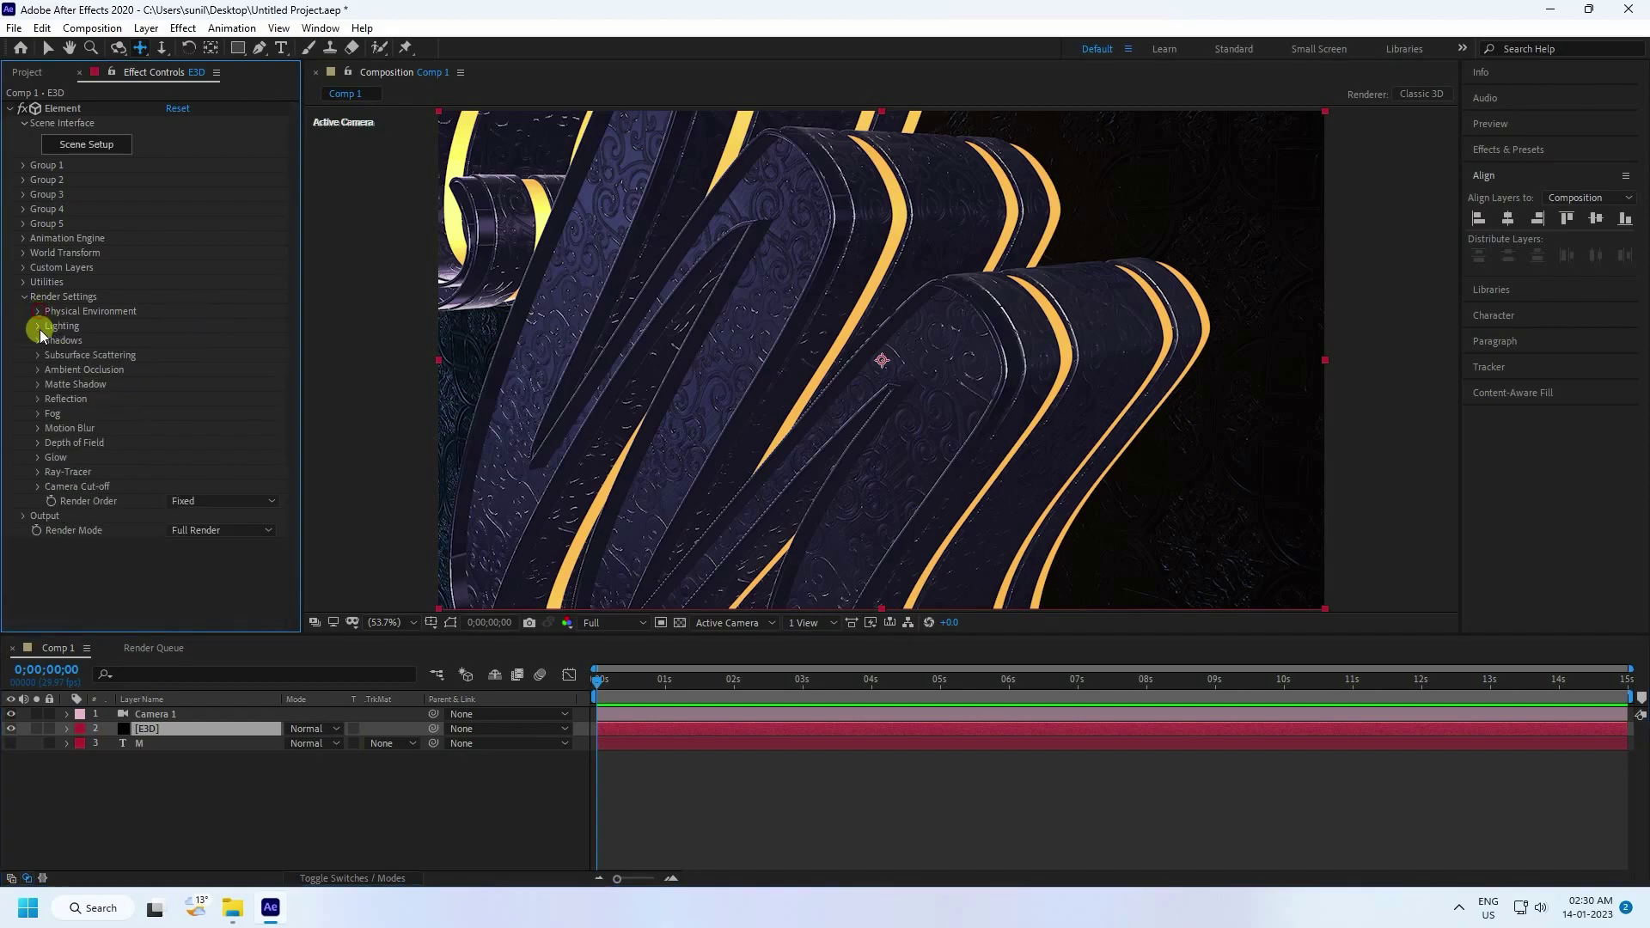
pyautogui.click(38, 327)
pyautogui.click(214, 370)
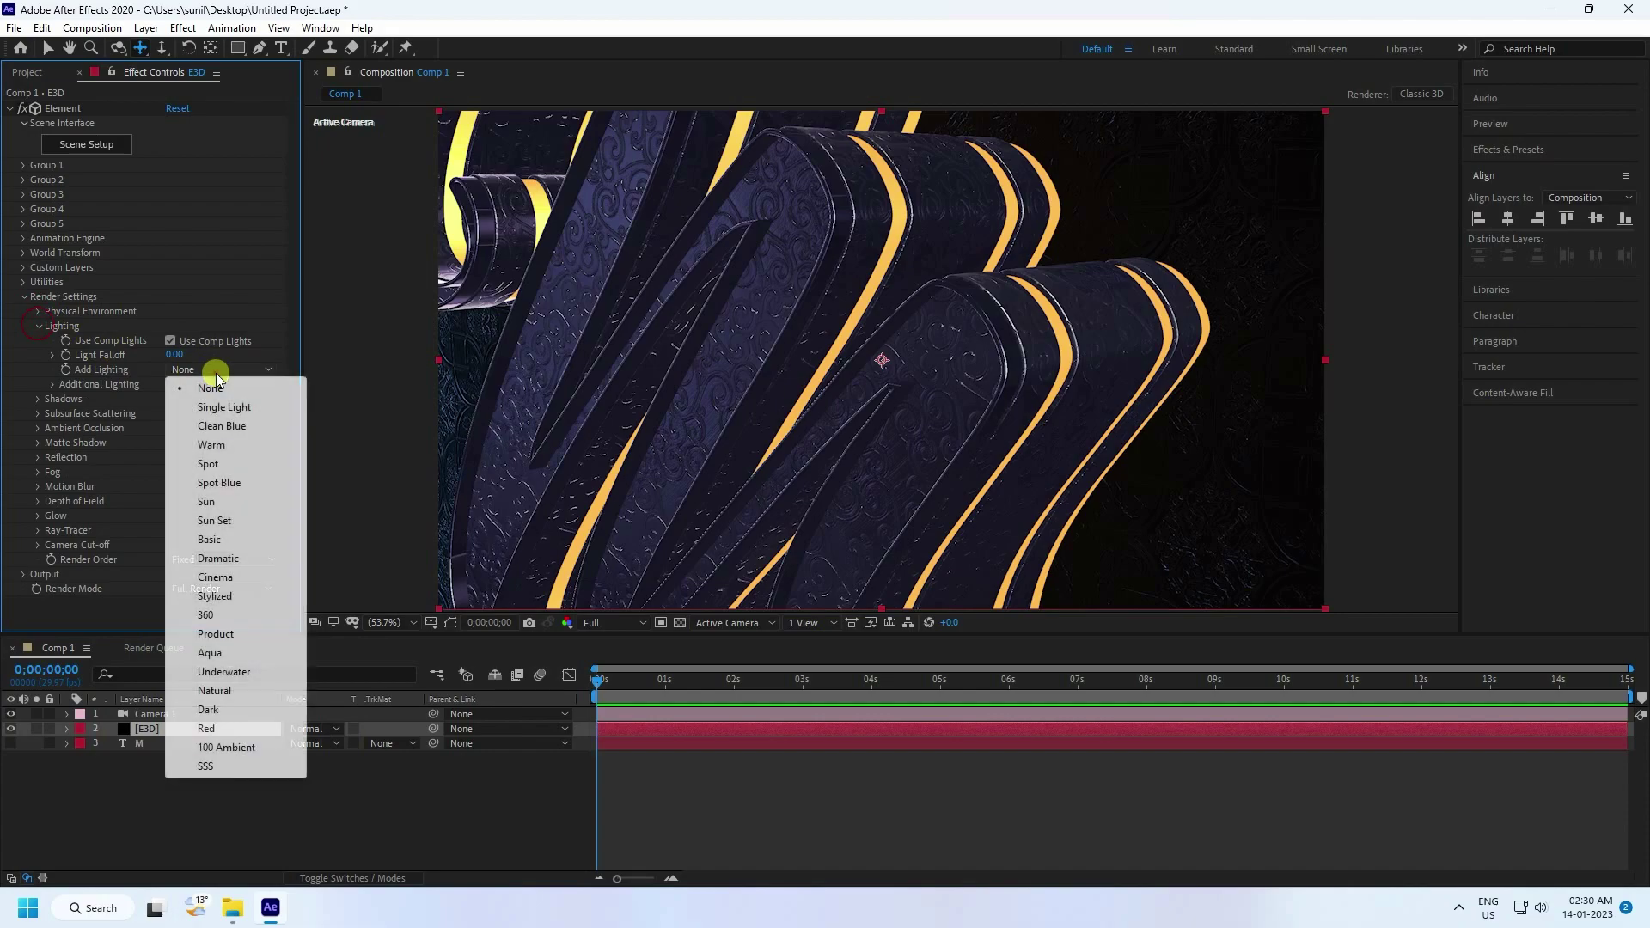
pyautogui.click(226, 654)
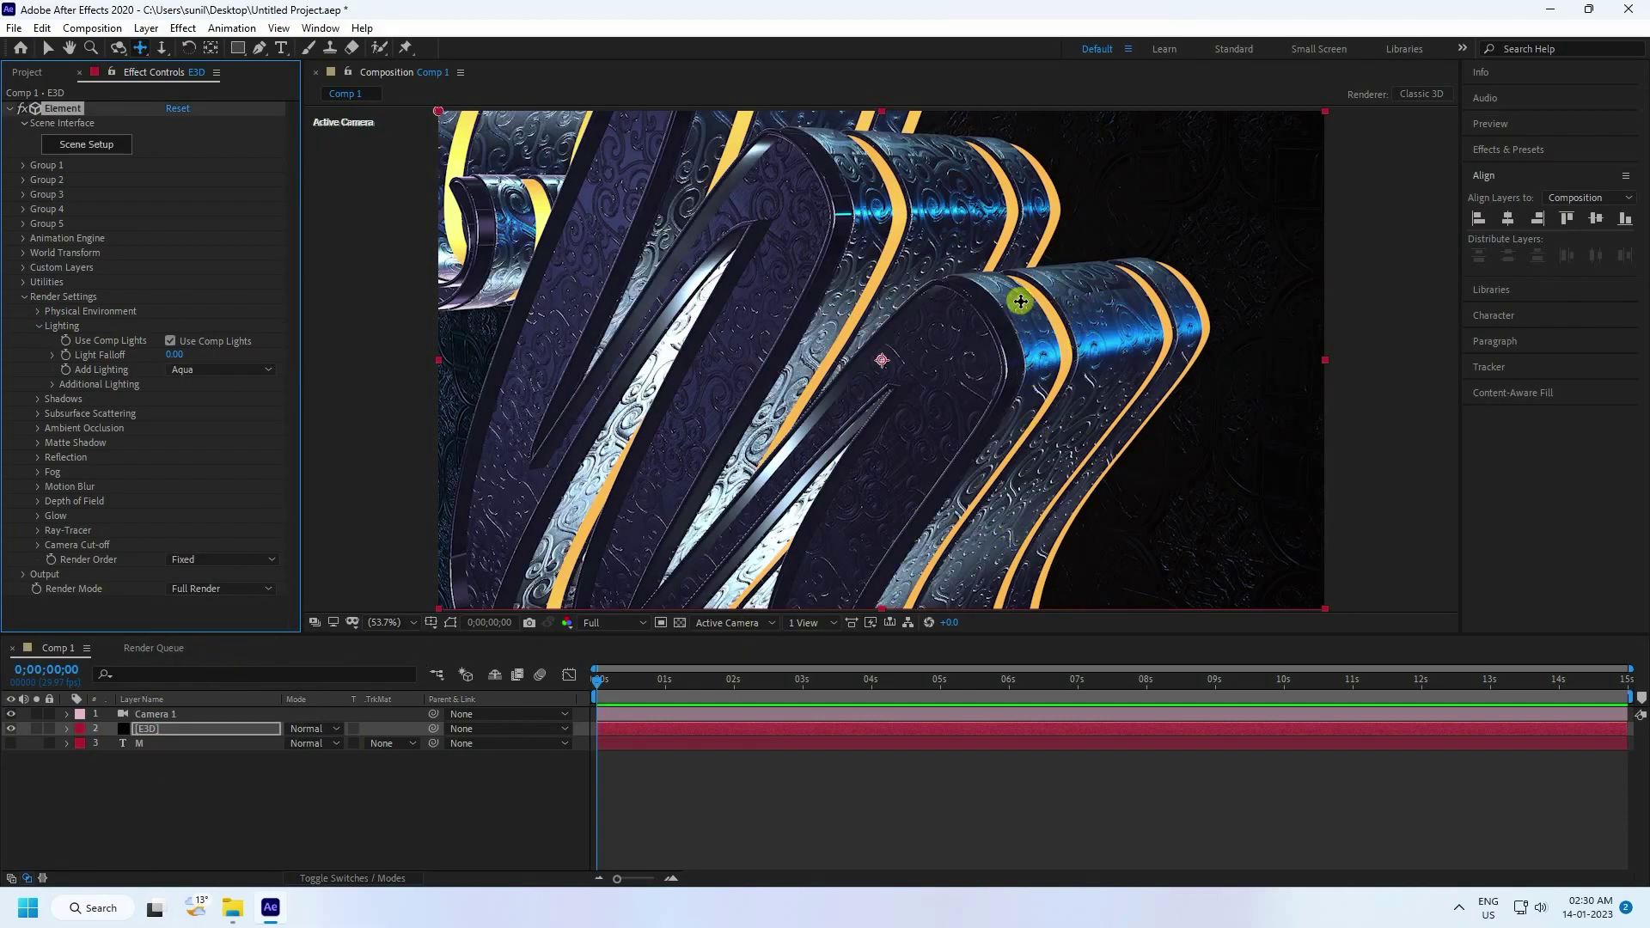
pyautogui.click(38, 326)
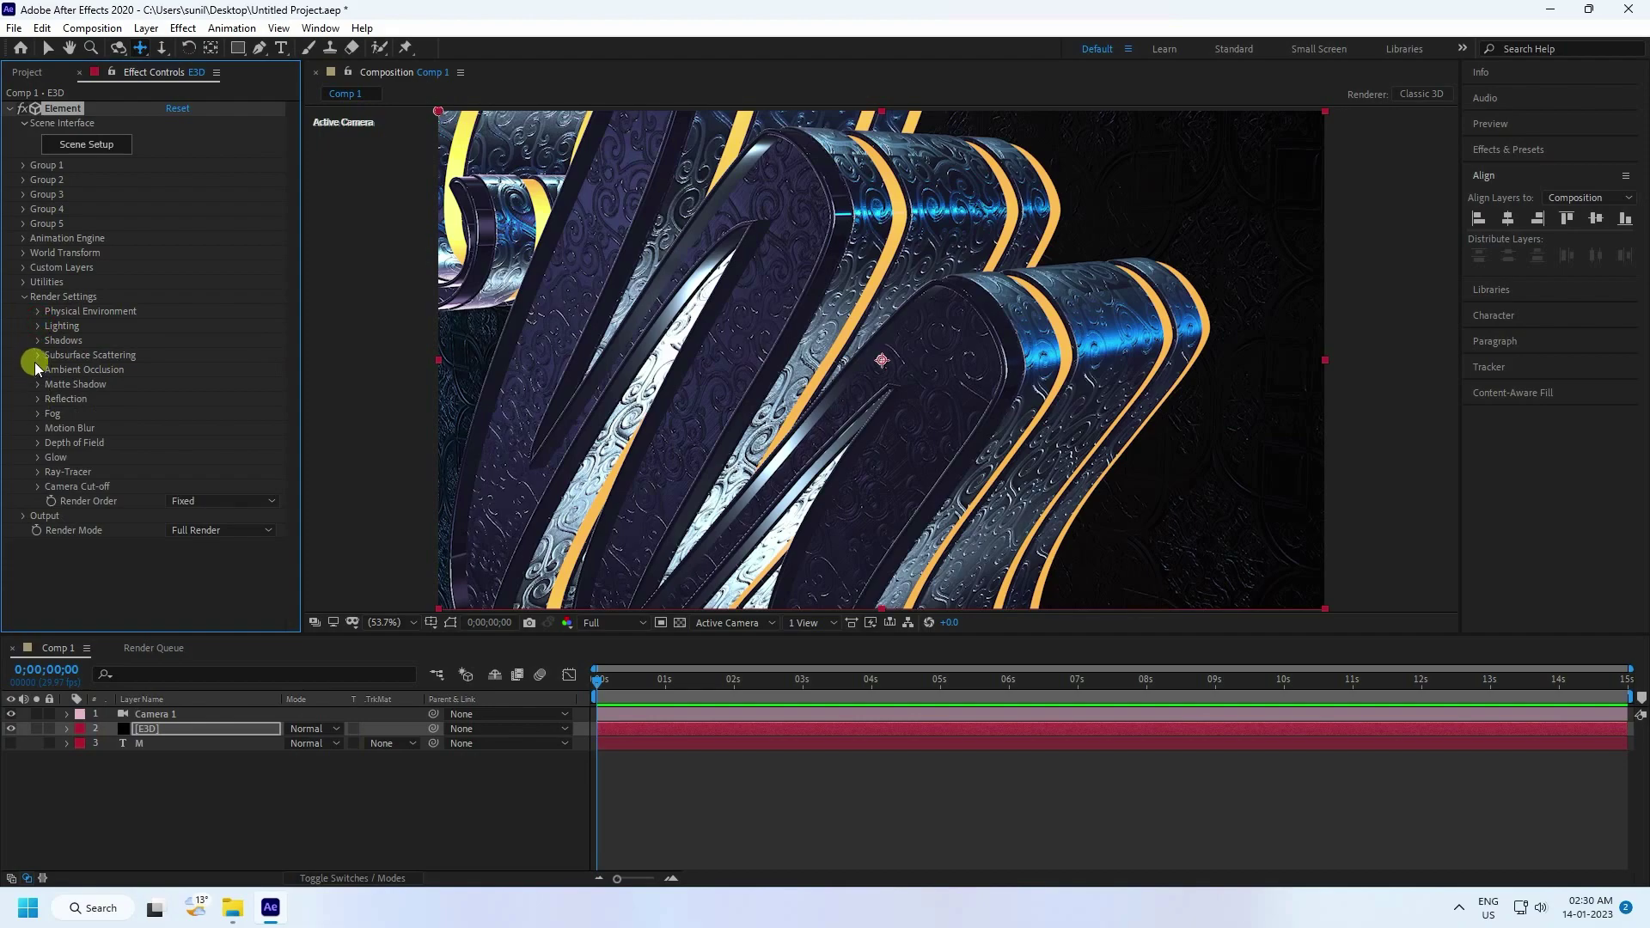
# Enable shadows in the E3D layer's Element render settings
pyautogui.click(38, 342)
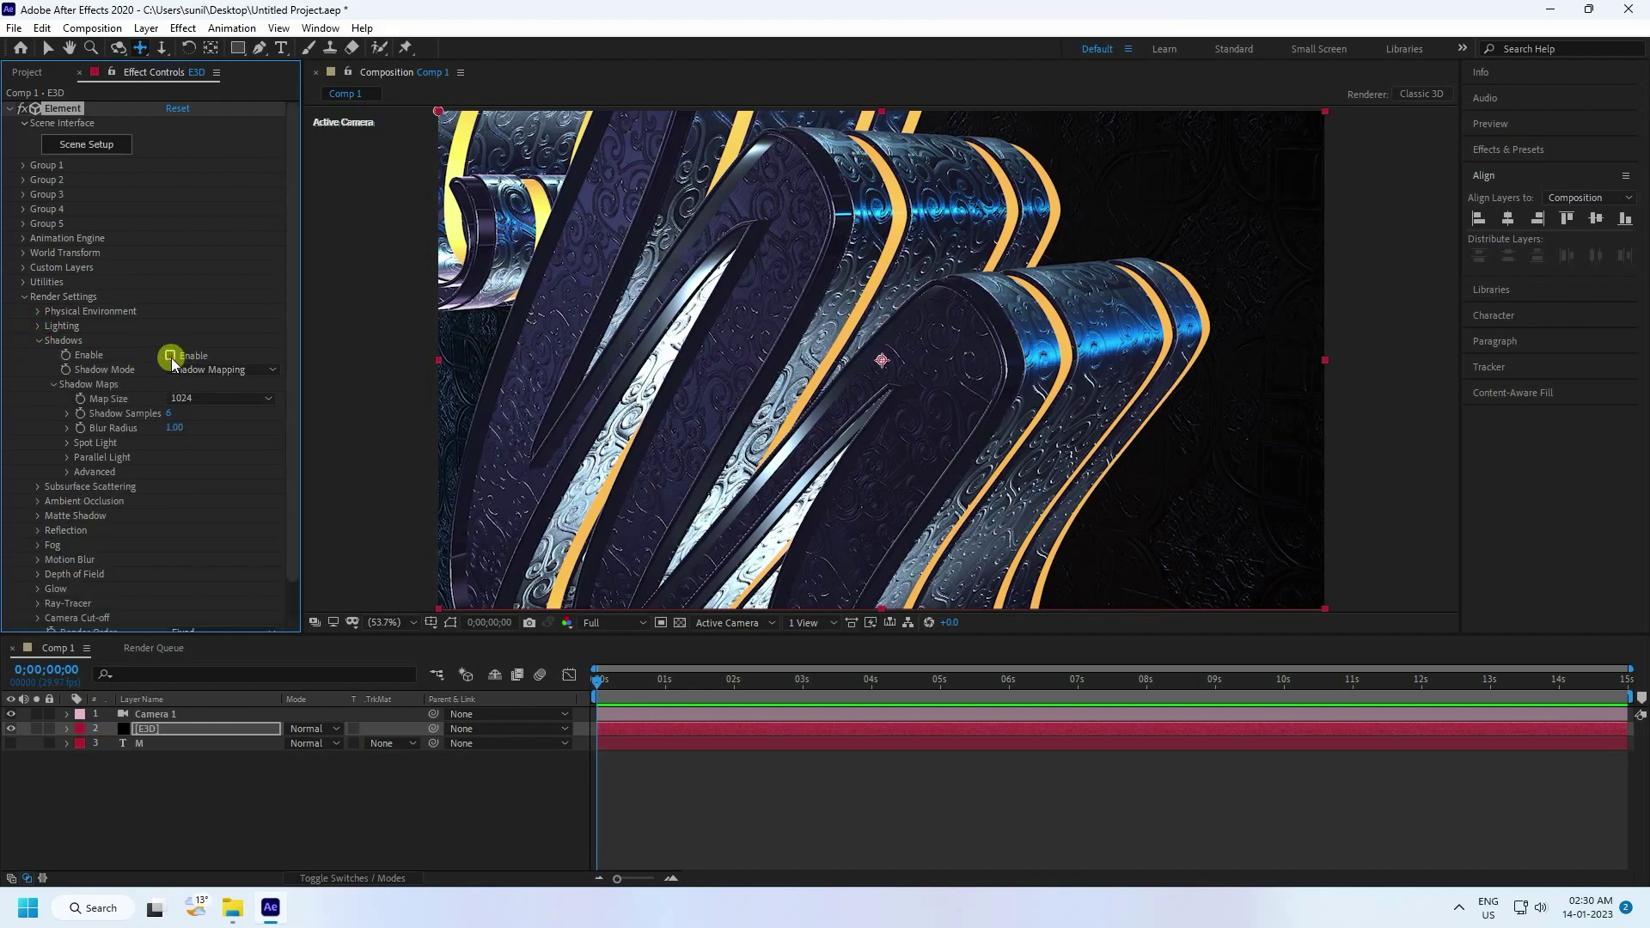
pyautogui.click(170, 355)
pyautogui.click(38, 341)
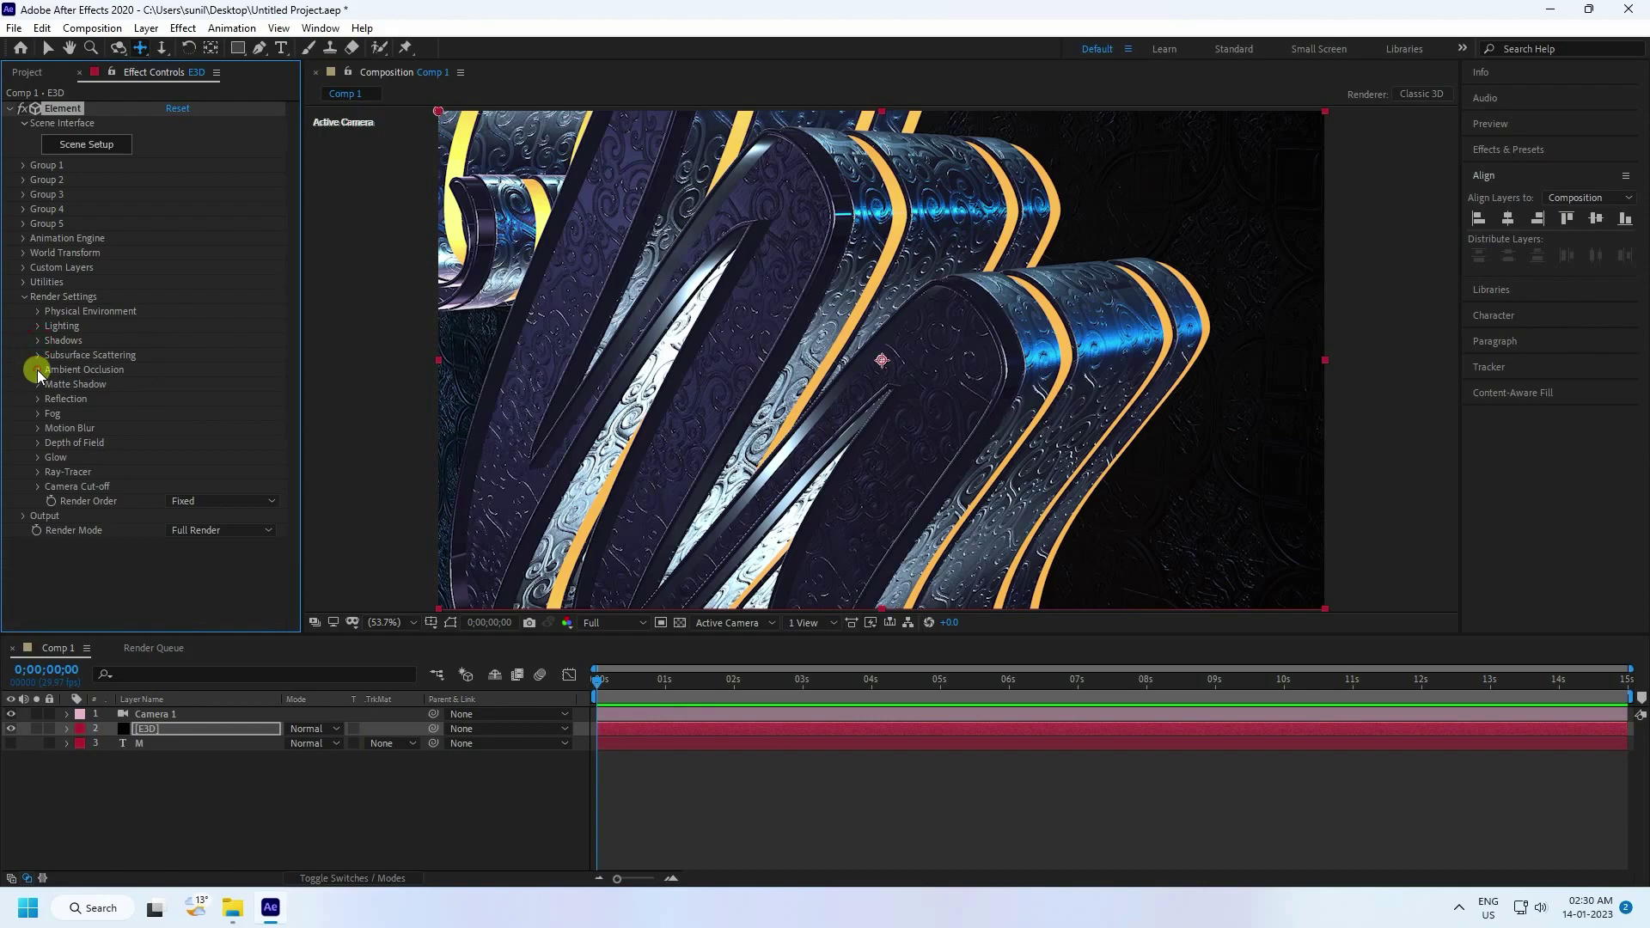
# Enable ambient occlusion in the Element render settings with the SSAO quality preset High and SSAO intensity 5.0
pyautogui.click(38, 369)
pyautogui.click(170, 384)
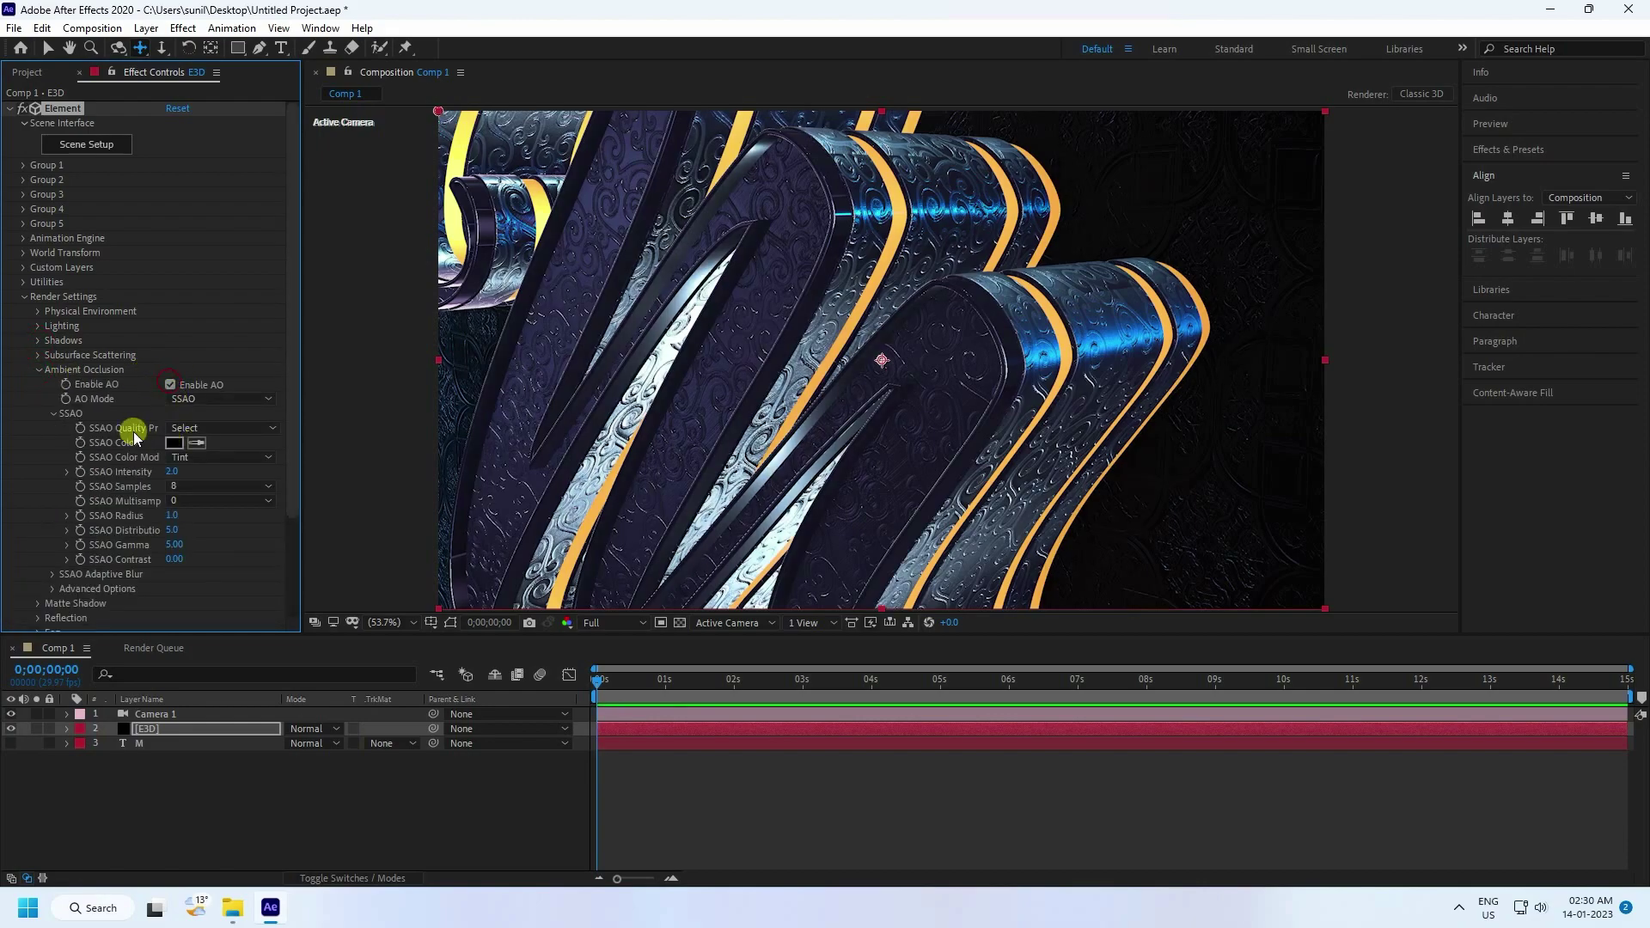
pyautogui.click(272, 428)
pyautogui.click(217, 506)
pyautogui.moveTo(177, 472); pyautogui.dragTo(178, 498)
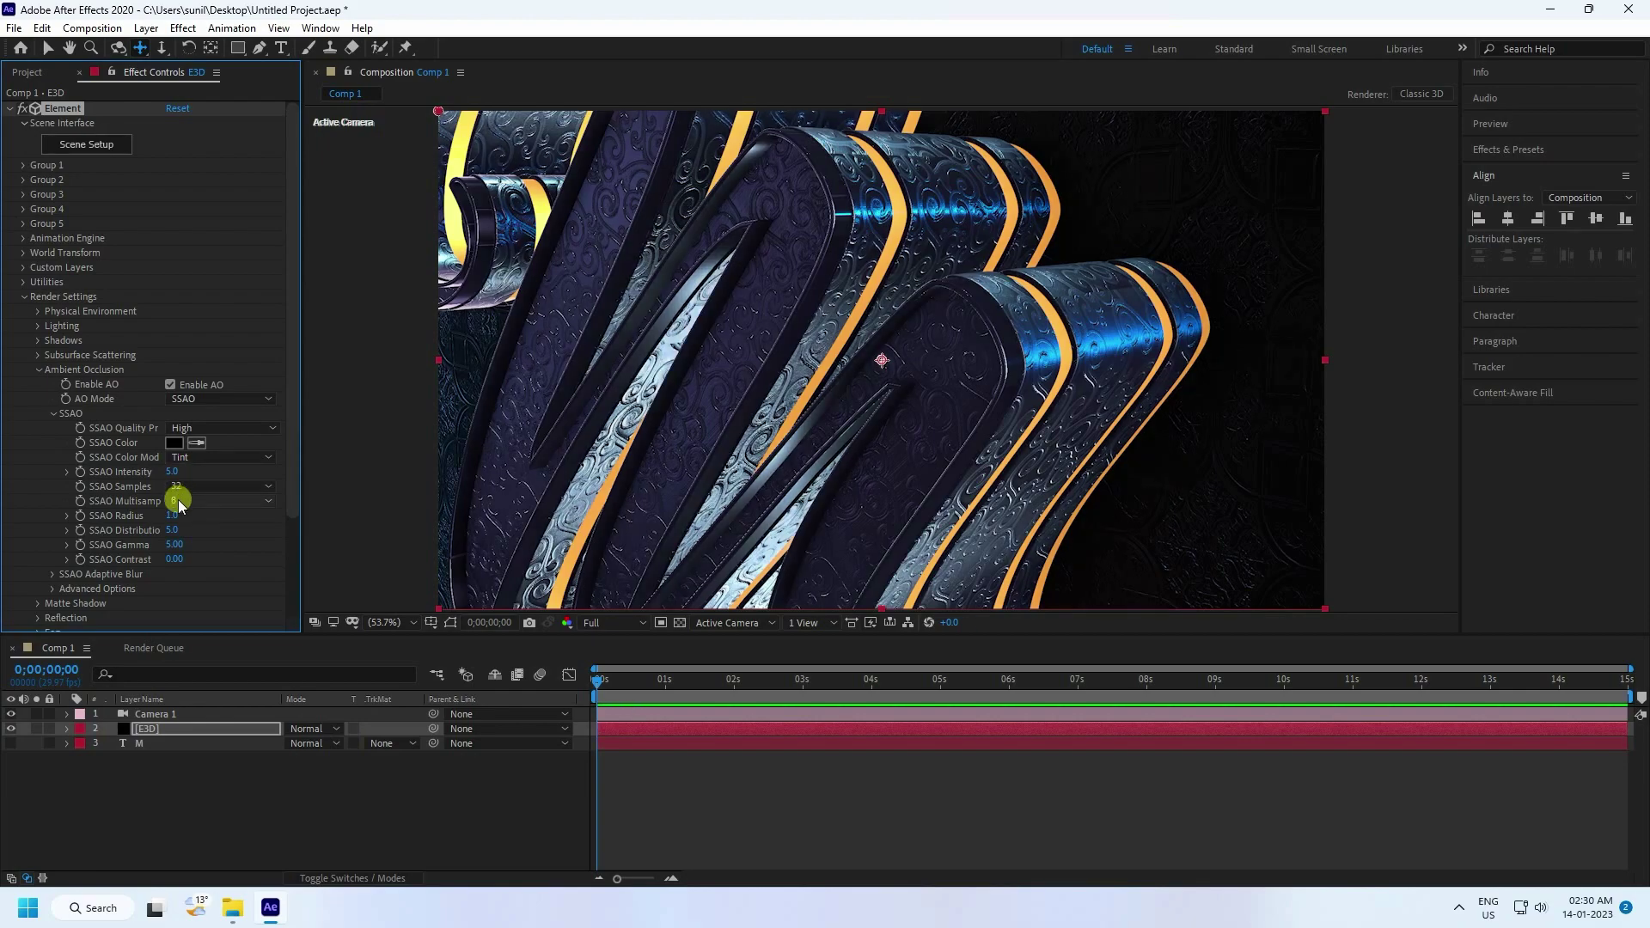
pyautogui.click(23, 297)
# Add a new adjustment layer above Camera 1 in Comp 1
pyautogui.click(168, 822)
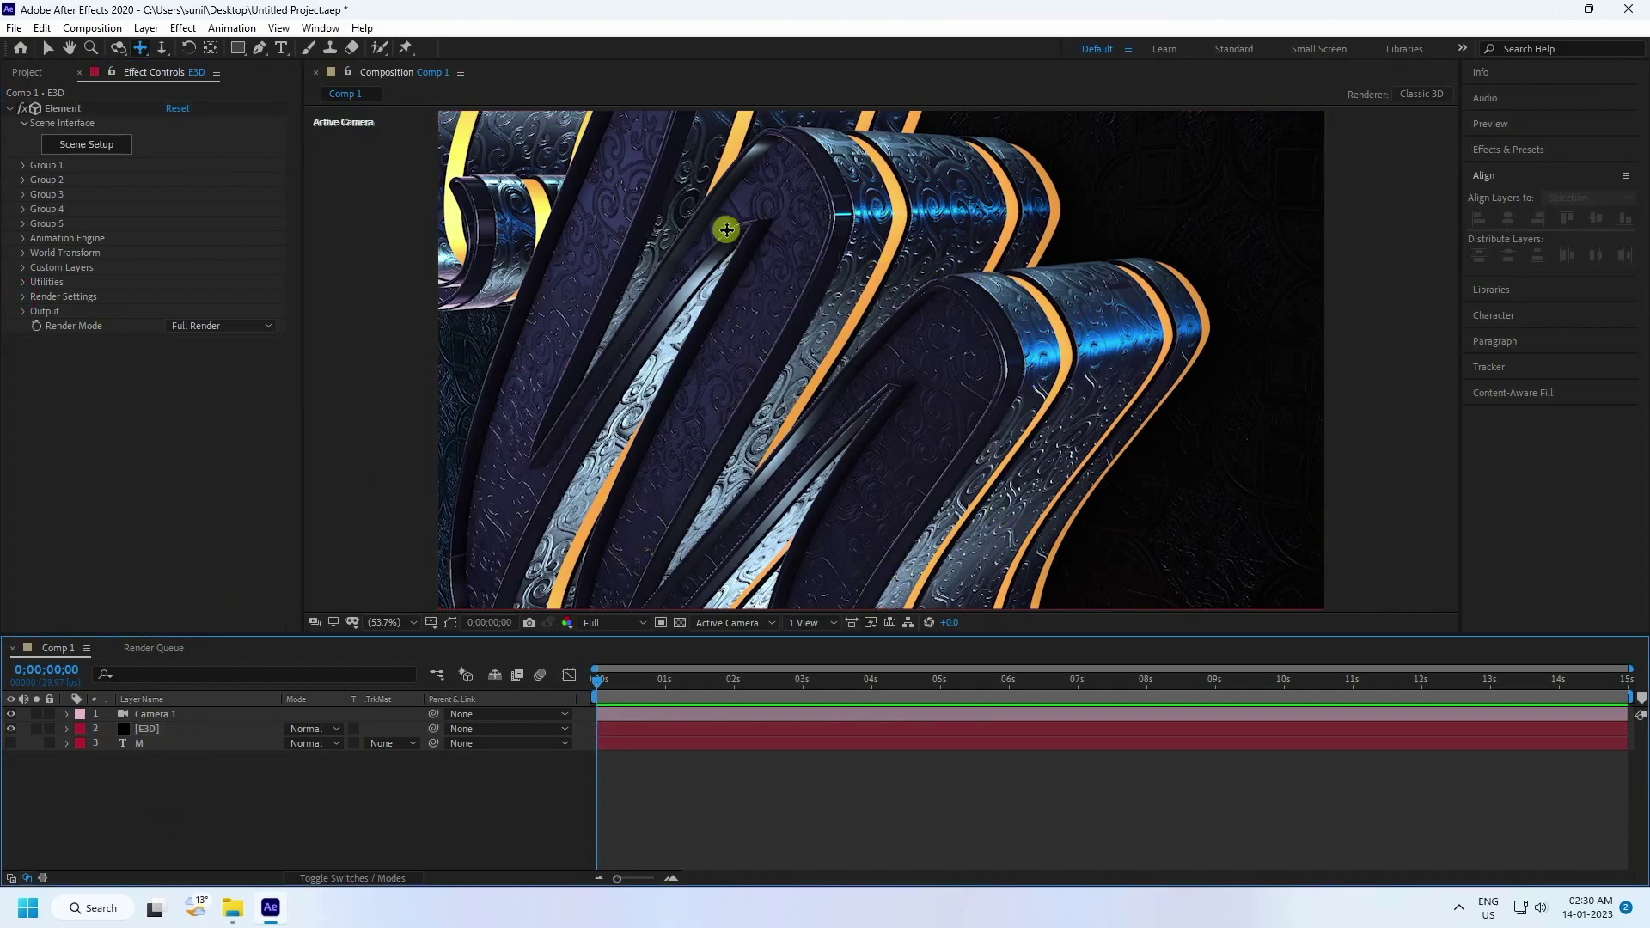
pyautogui.rightClick(212, 827)
pyautogui.moveTo(365, 641)
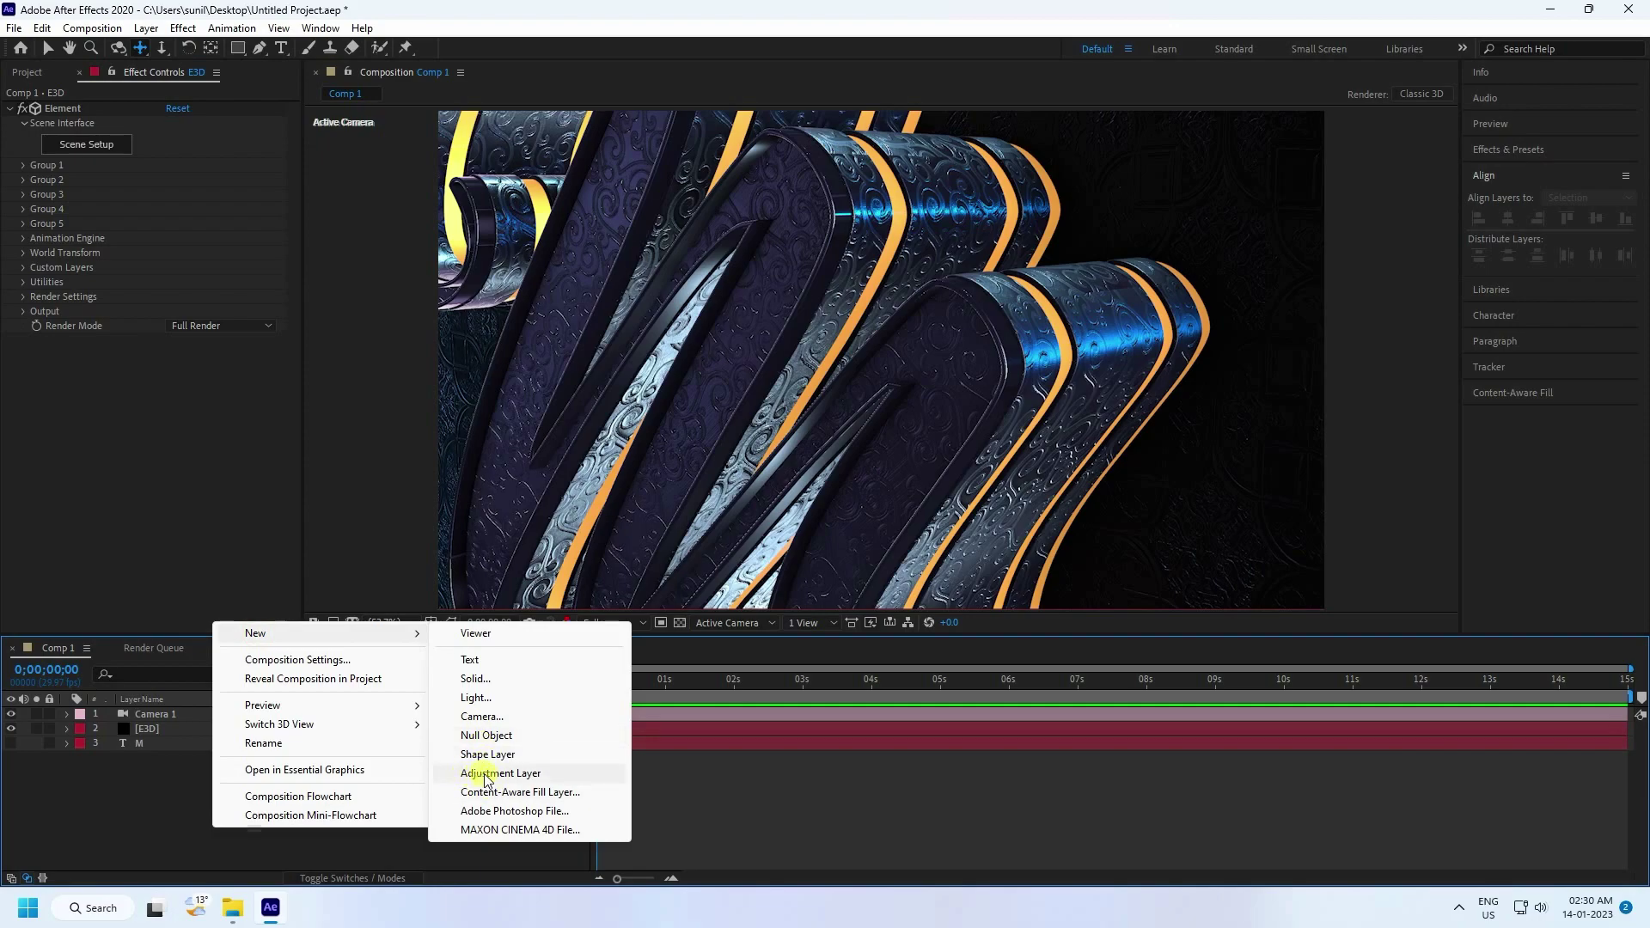
pyautogui.click(523, 773)
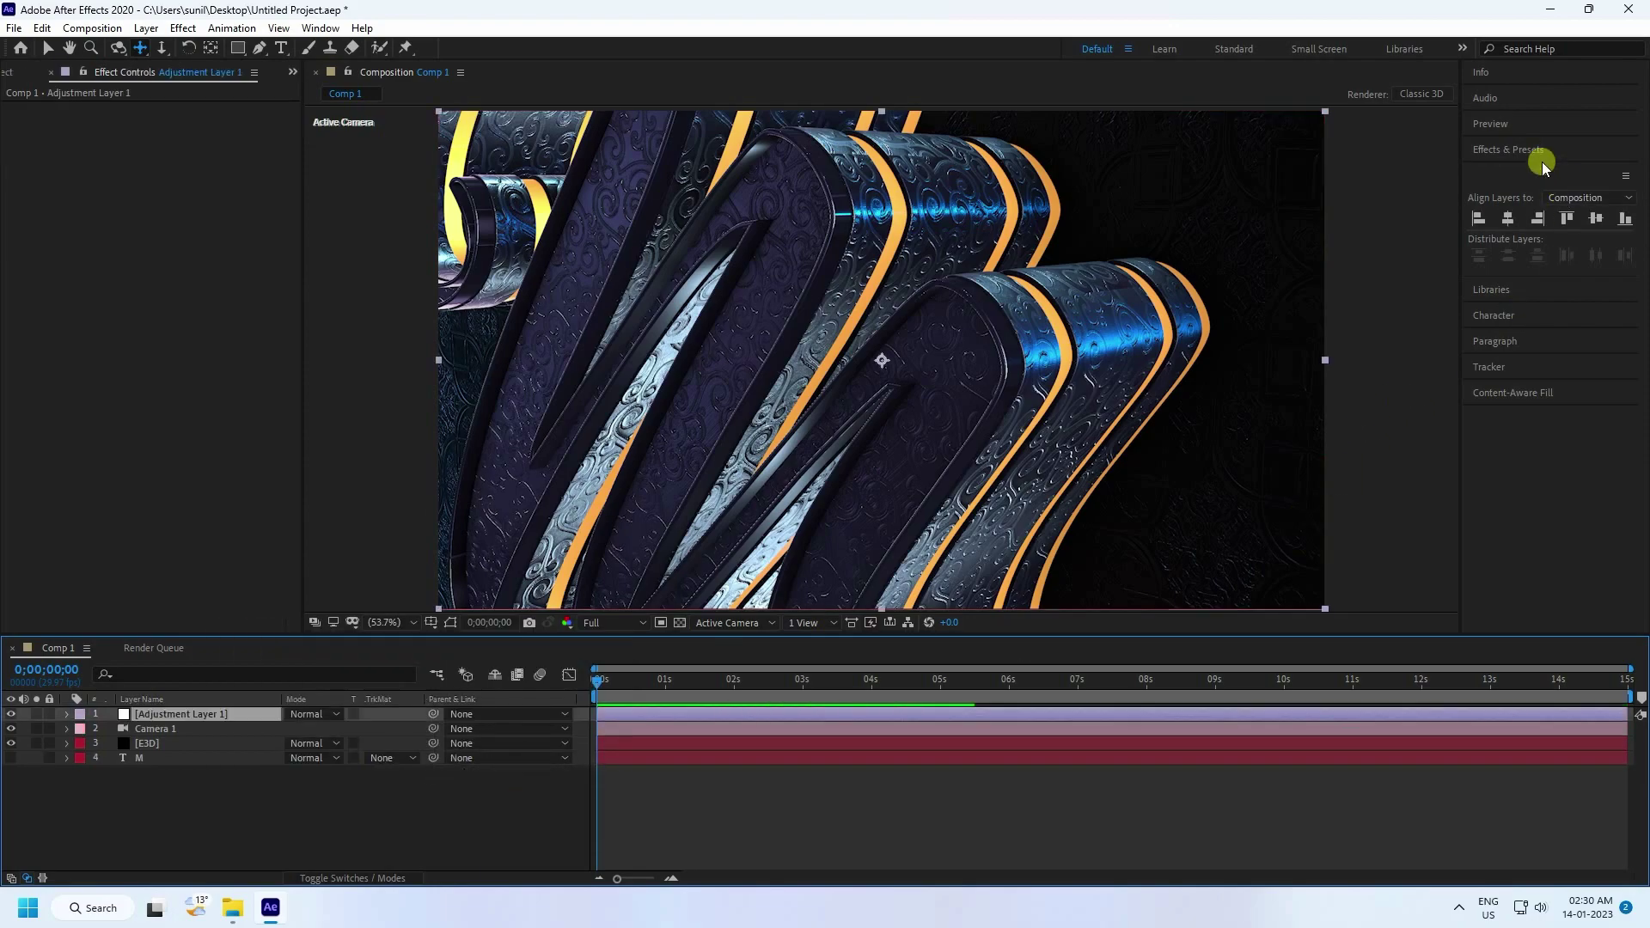
# Find the Stylize Glow effect by searching for "glow" and apply it to Adjustment Layer 1
pyautogui.click(1510, 148)
pyautogui.click(1527, 169)
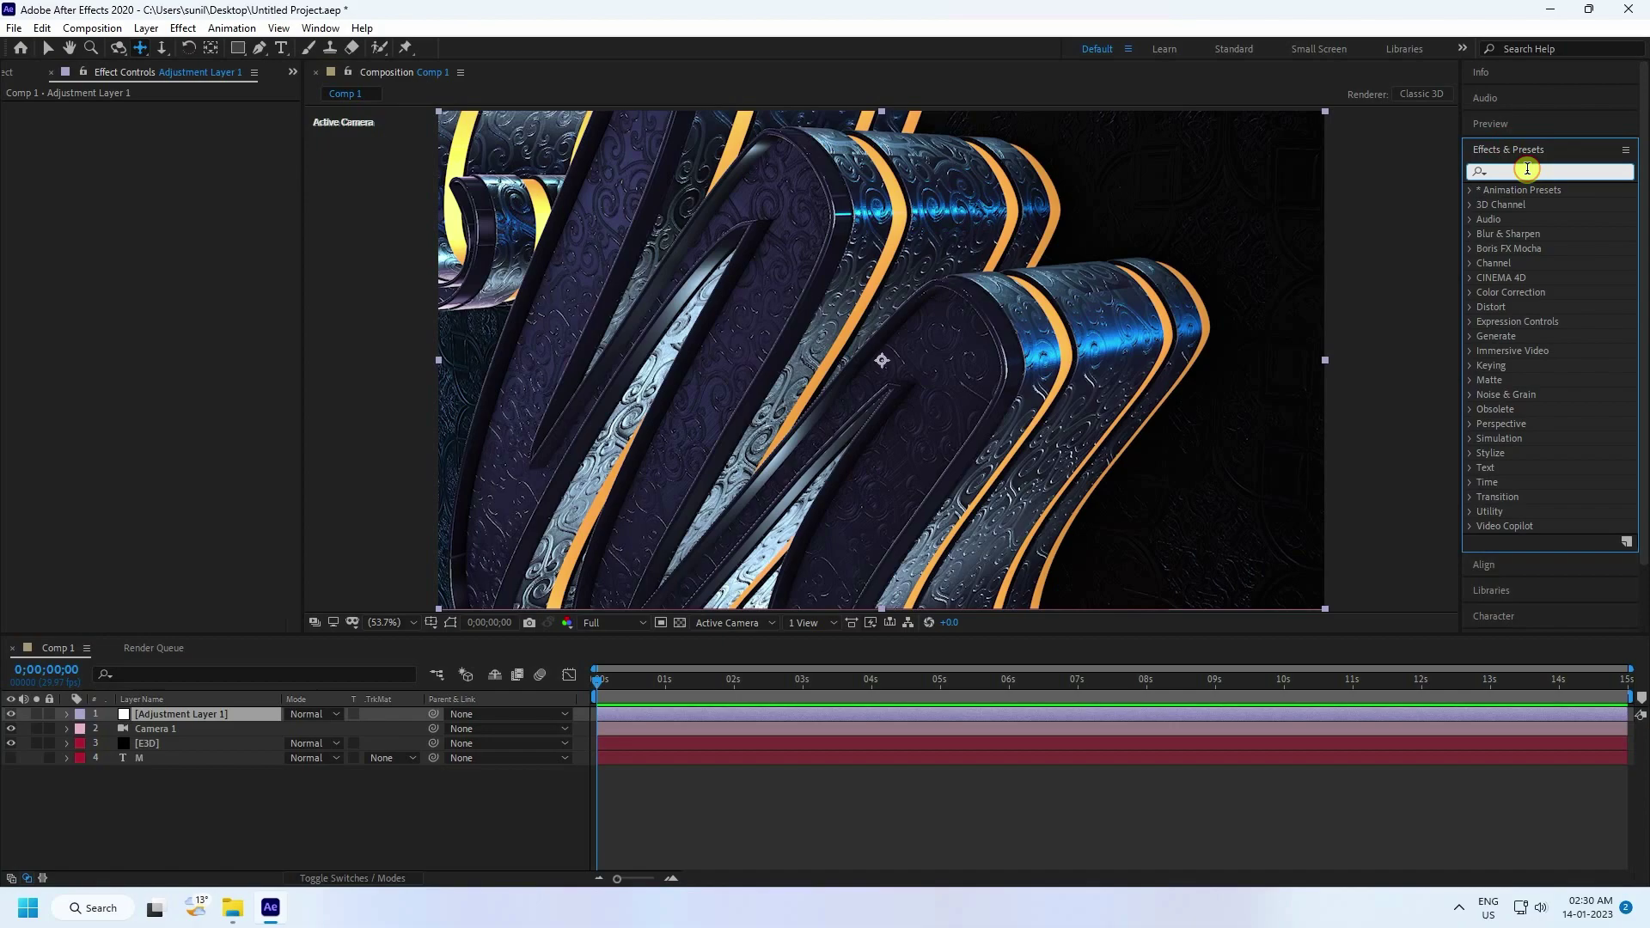
pyautogui.write('glow')
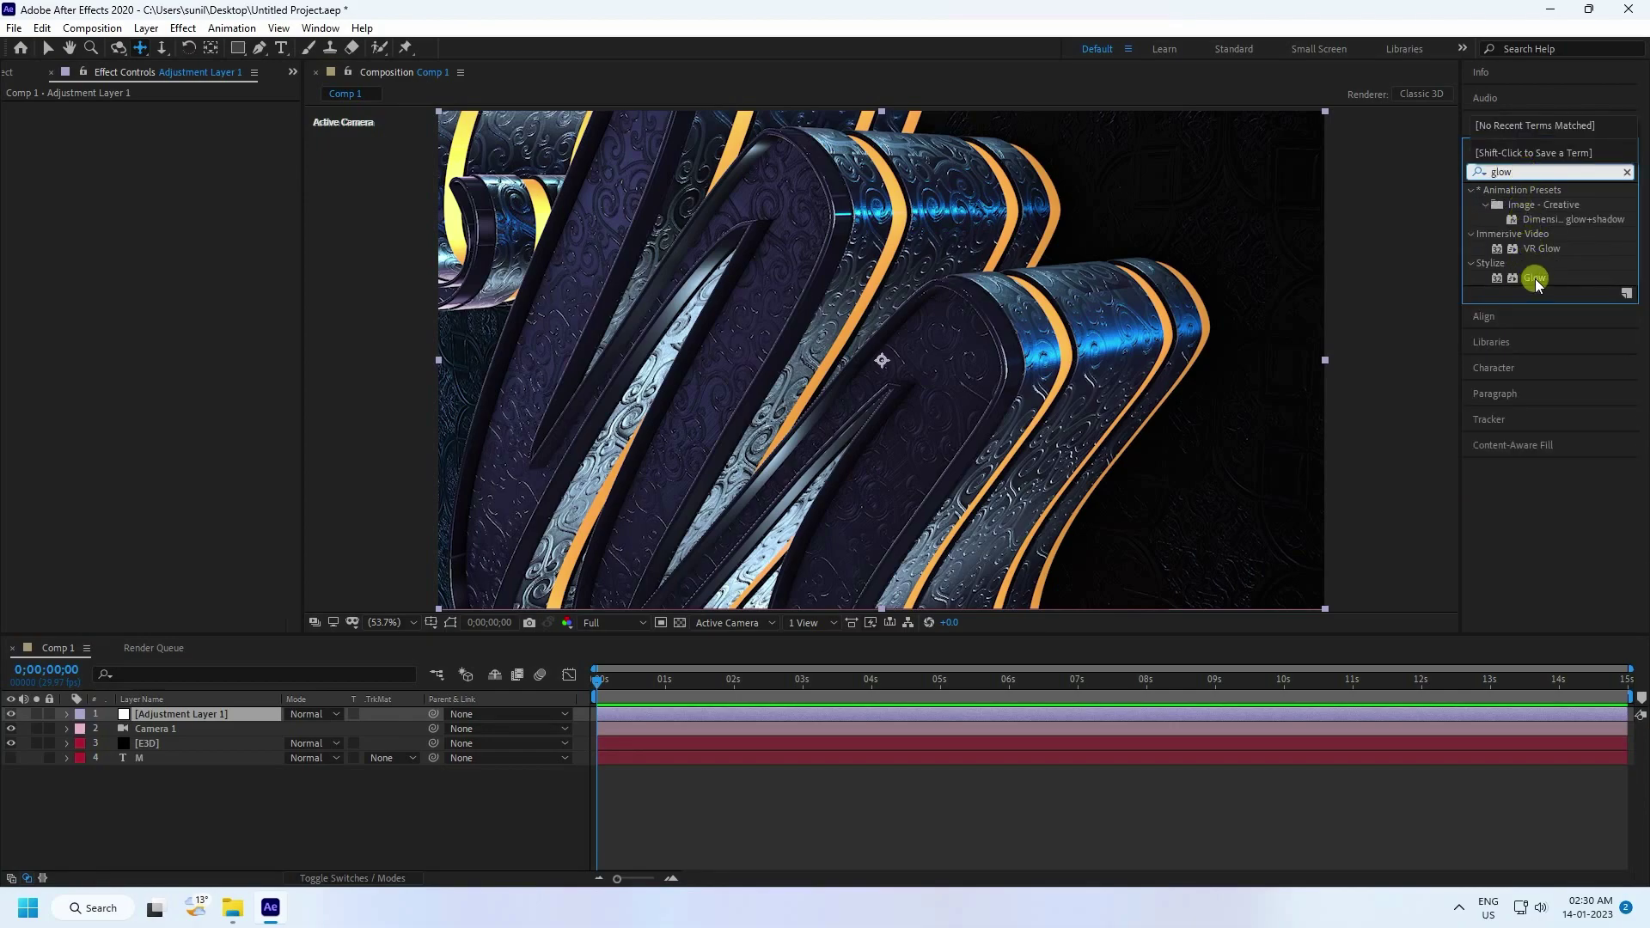
pyautogui.moveTo(1535, 277); pyautogui.dragTo(172, 709)
pyautogui.press('v')
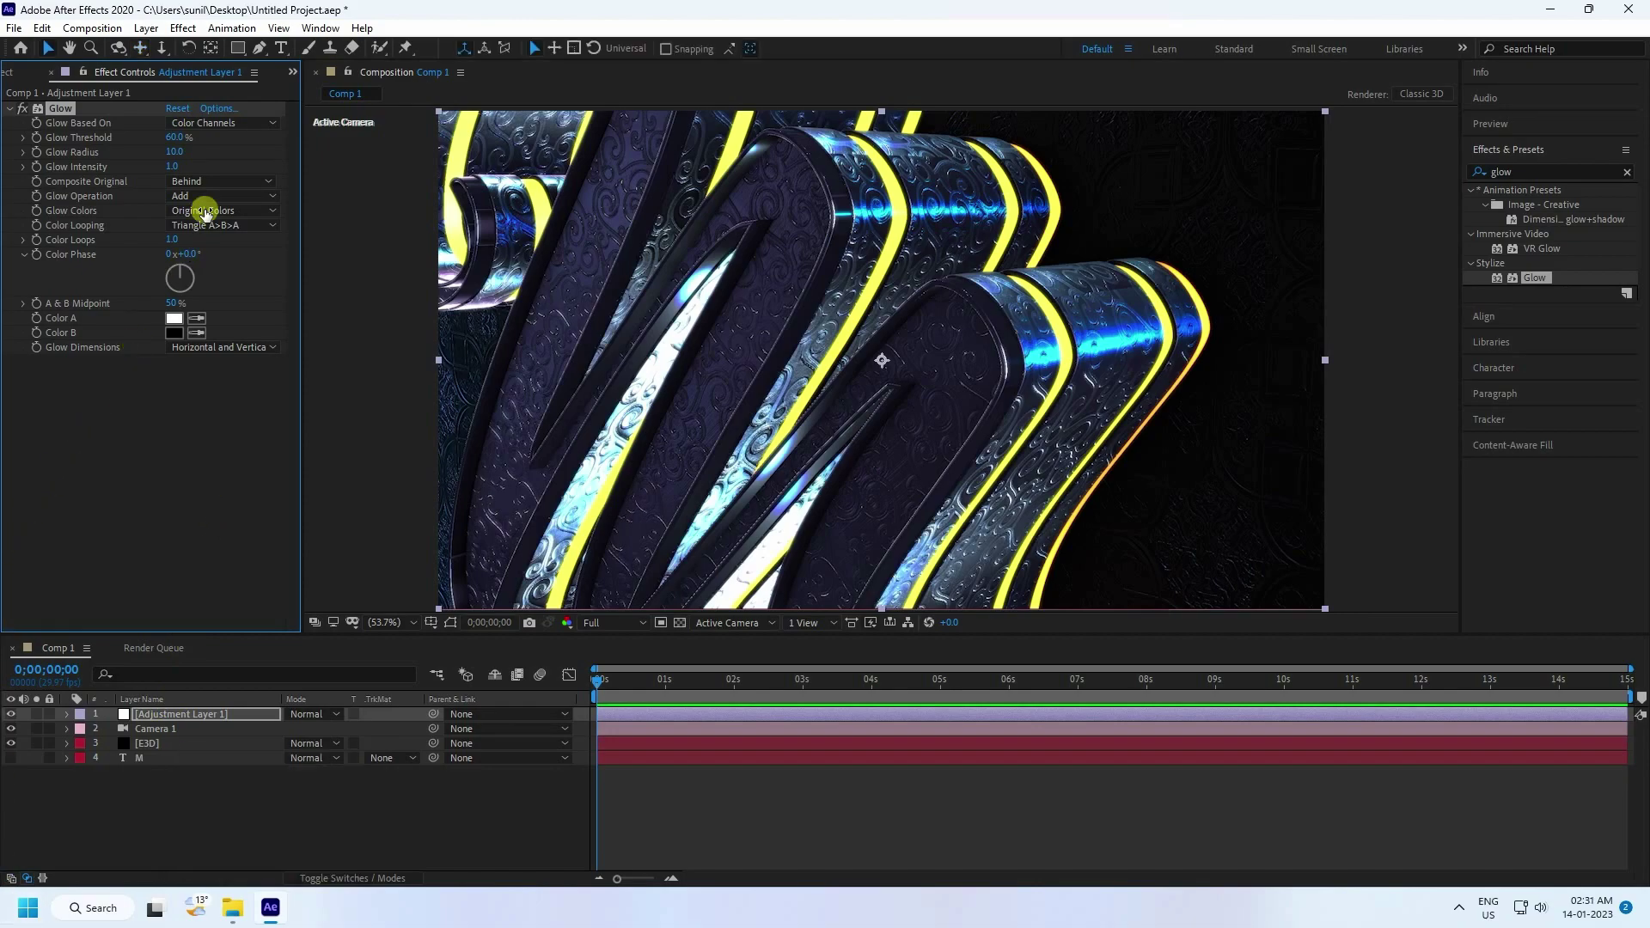
# Set the adjustment layer's Glow to threshold 85%, radius 200 and intensity 1.2
pyautogui.click(176, 138)
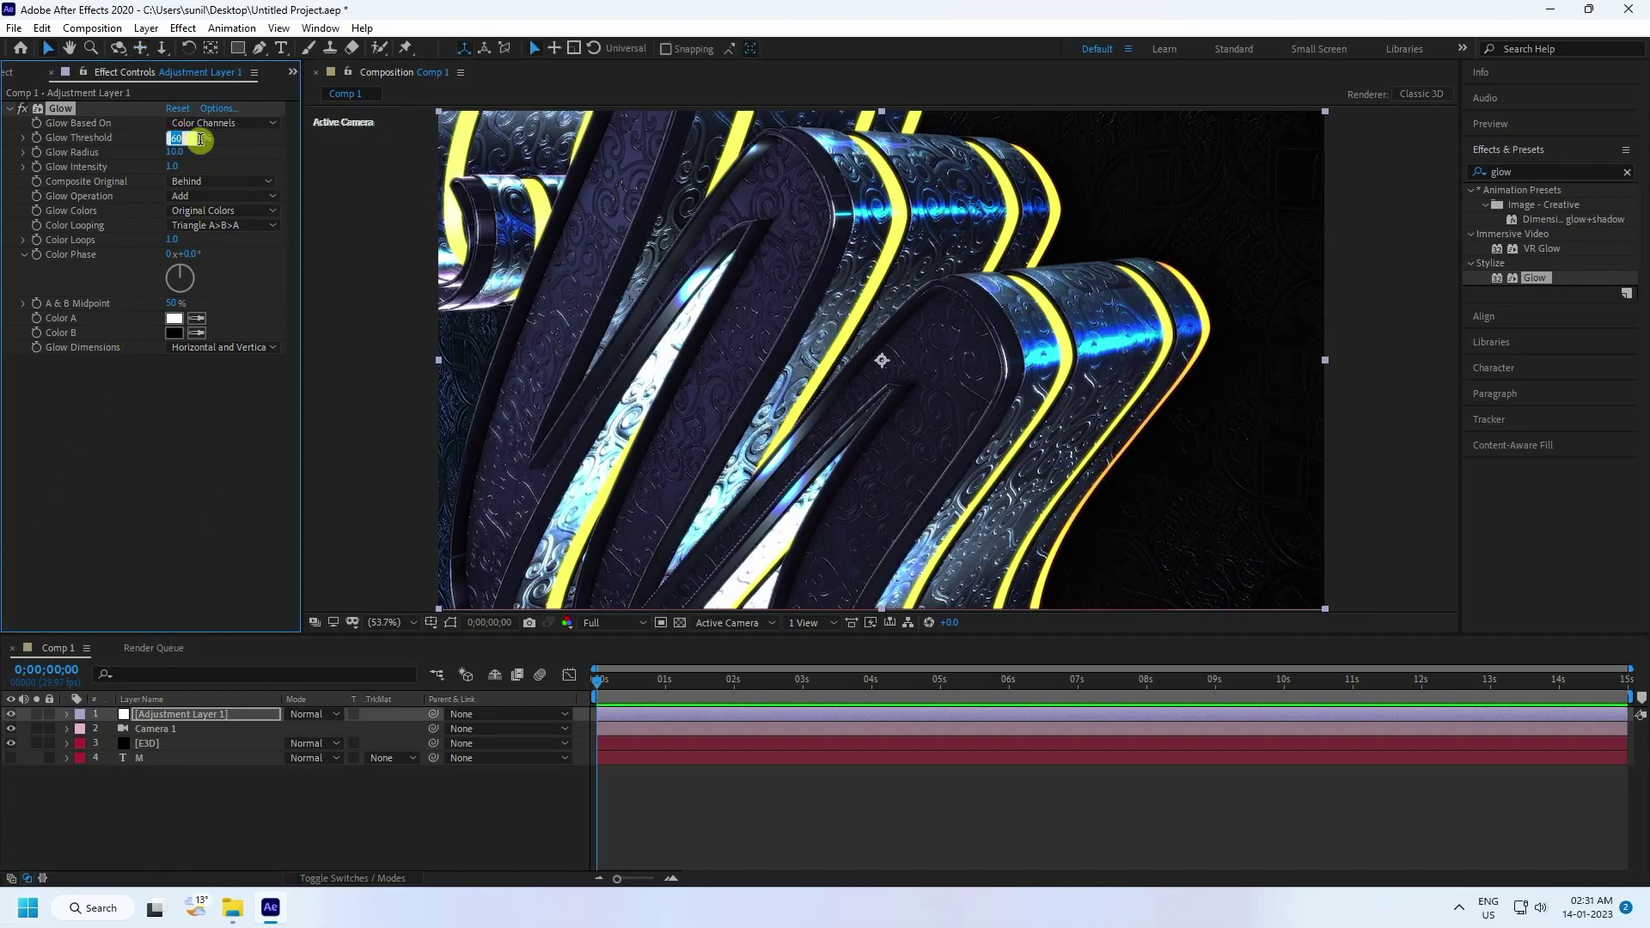
pyautogui.press('Return')
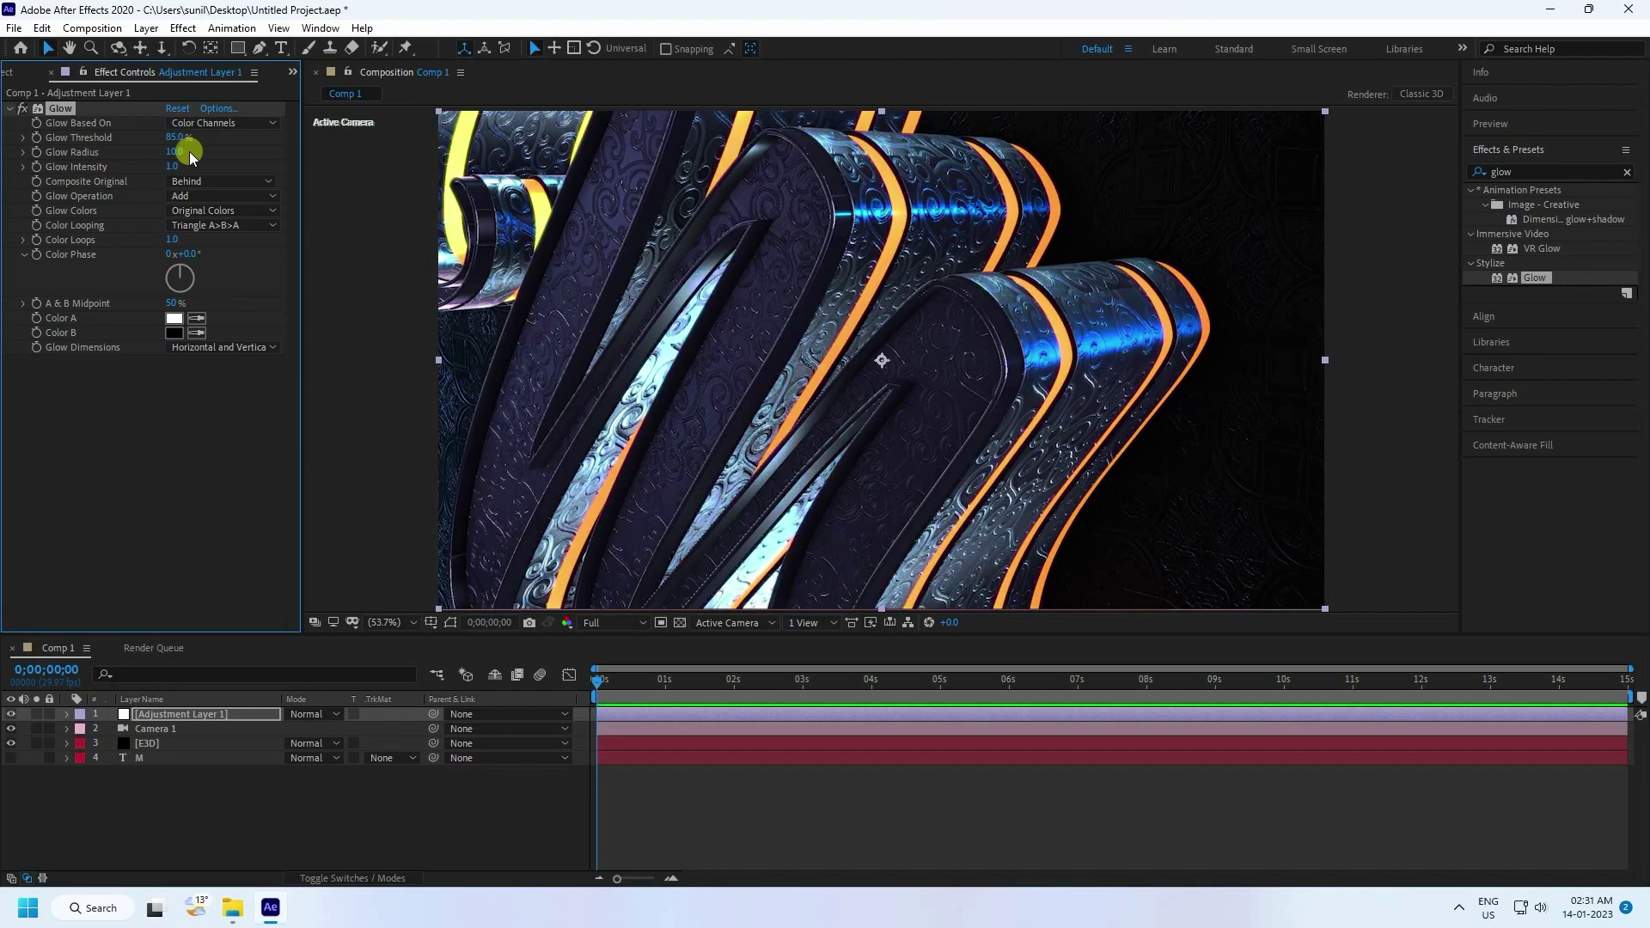
pyautogui.click(175, 151)
pyautogui.press('Return')
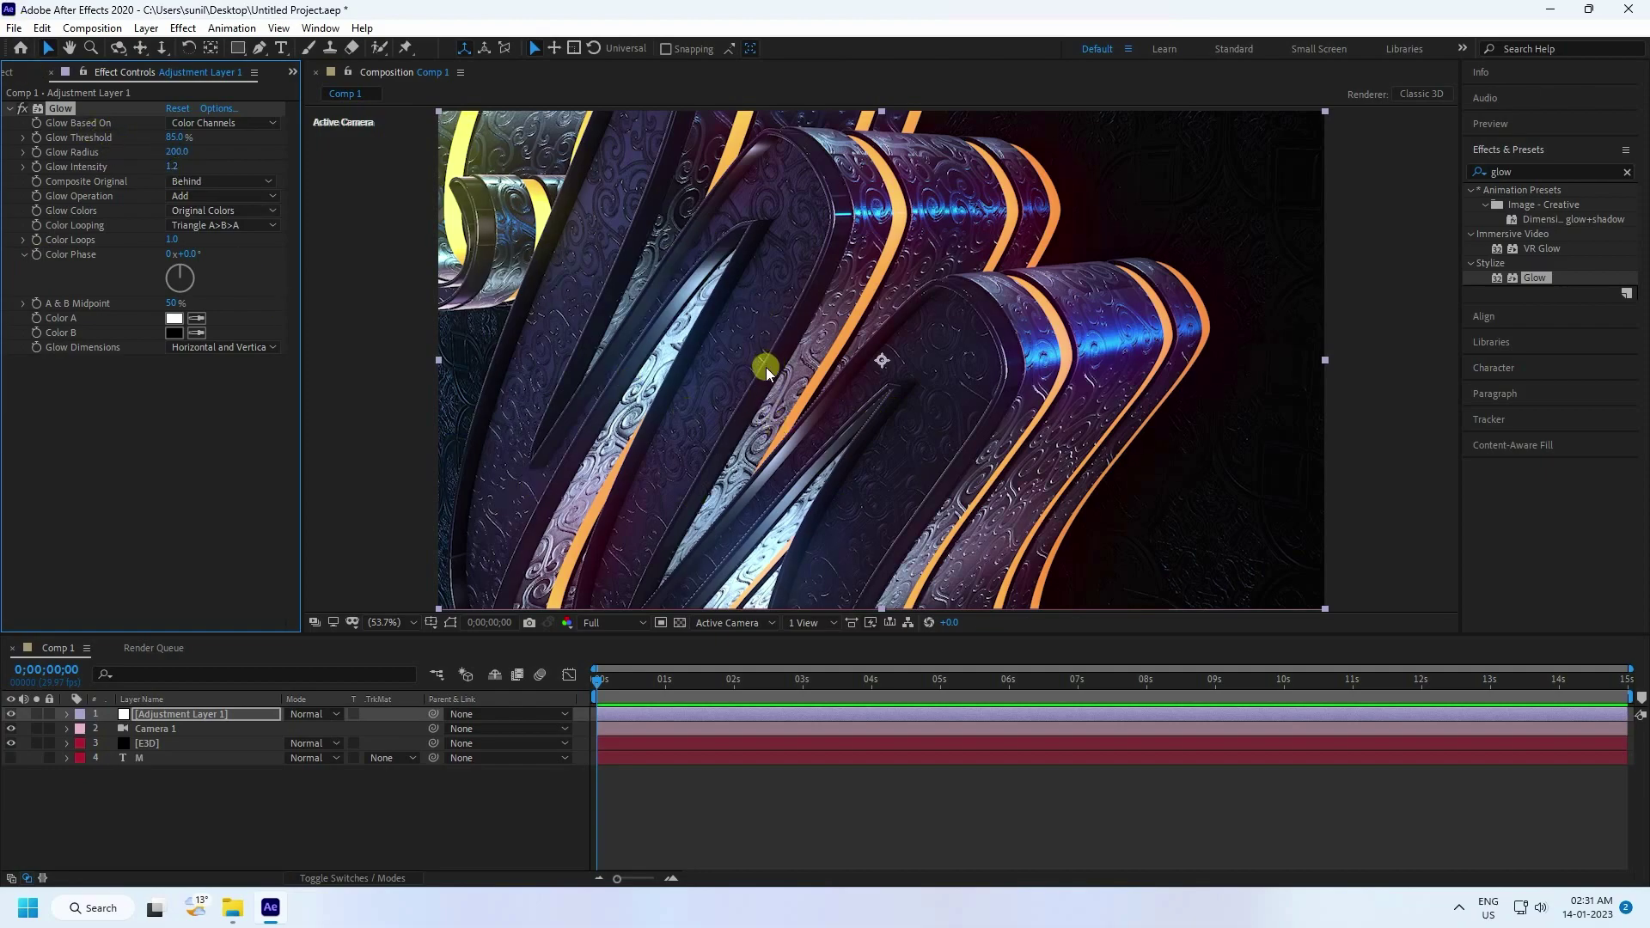
pyautogui.click(199, 807)
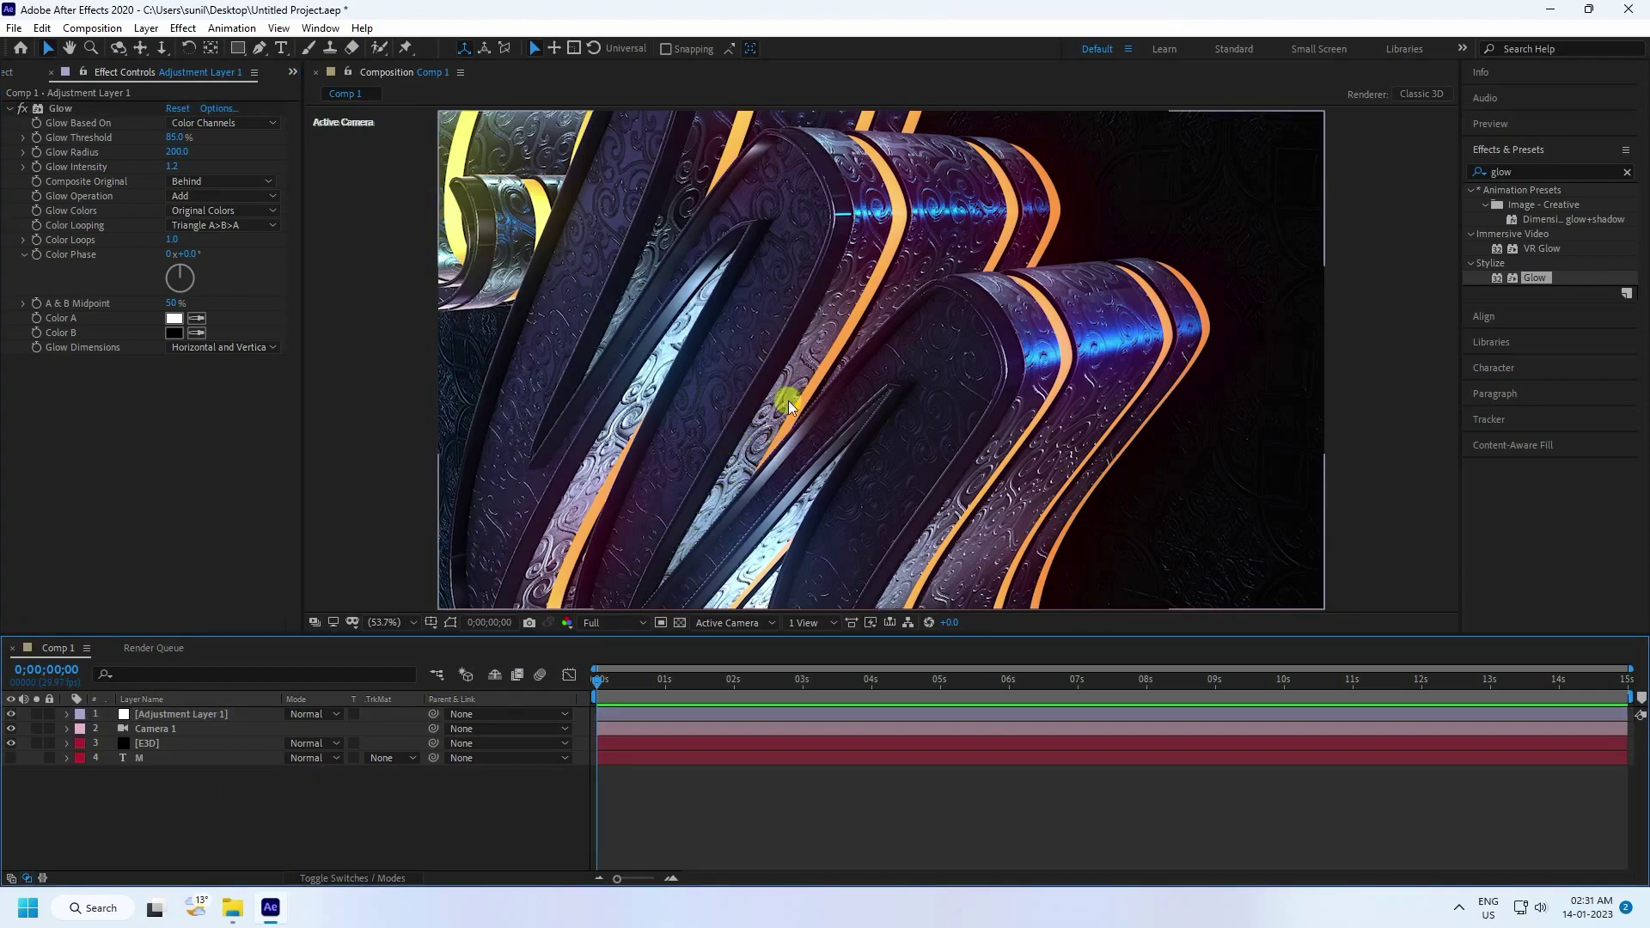
# Switch to the Front view and add a blue point light named Point Light 1 with 200% intensity
pyautogui.rightClick(197, 846)
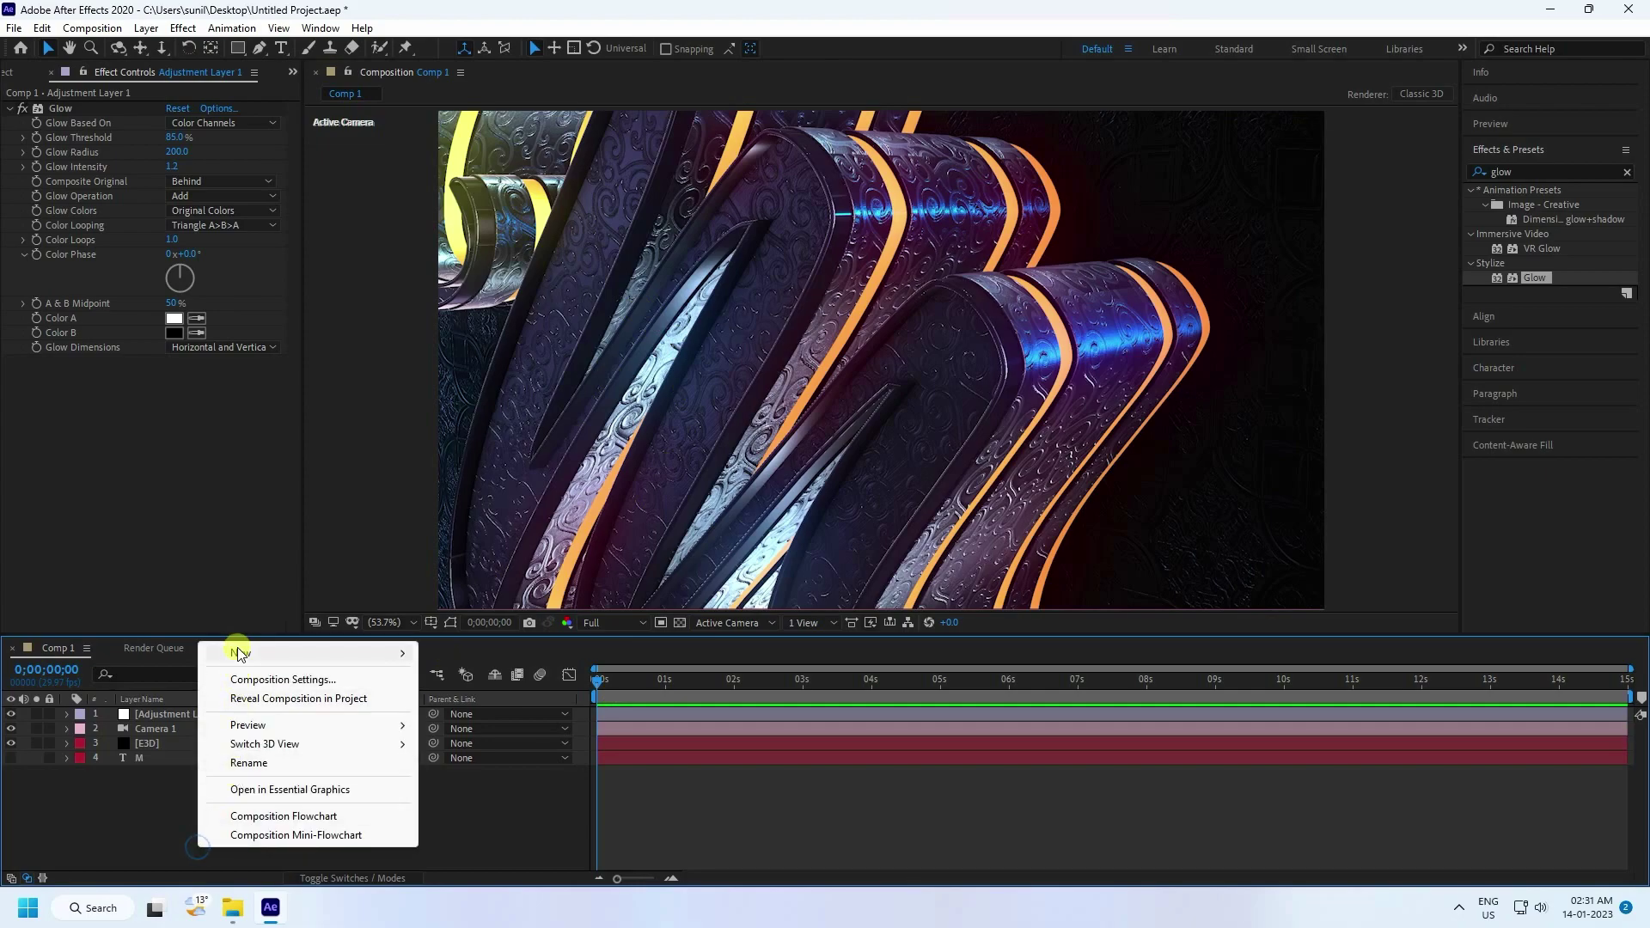
pyautogui.moveTo(240, 654)
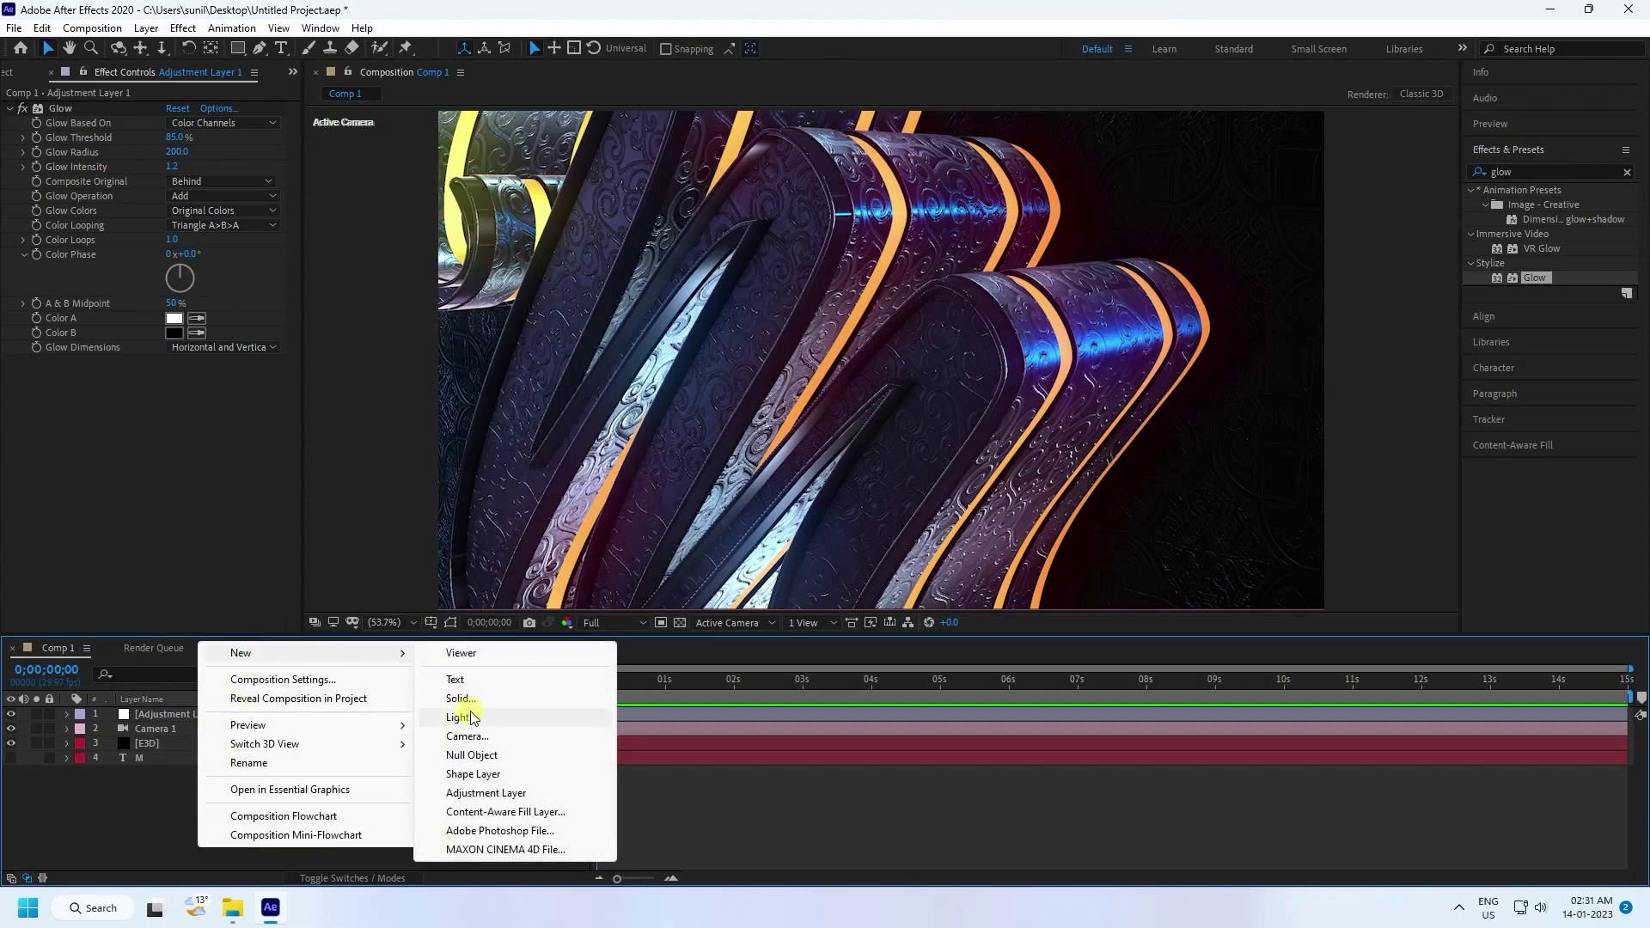
pyautogui.click(740, 627)
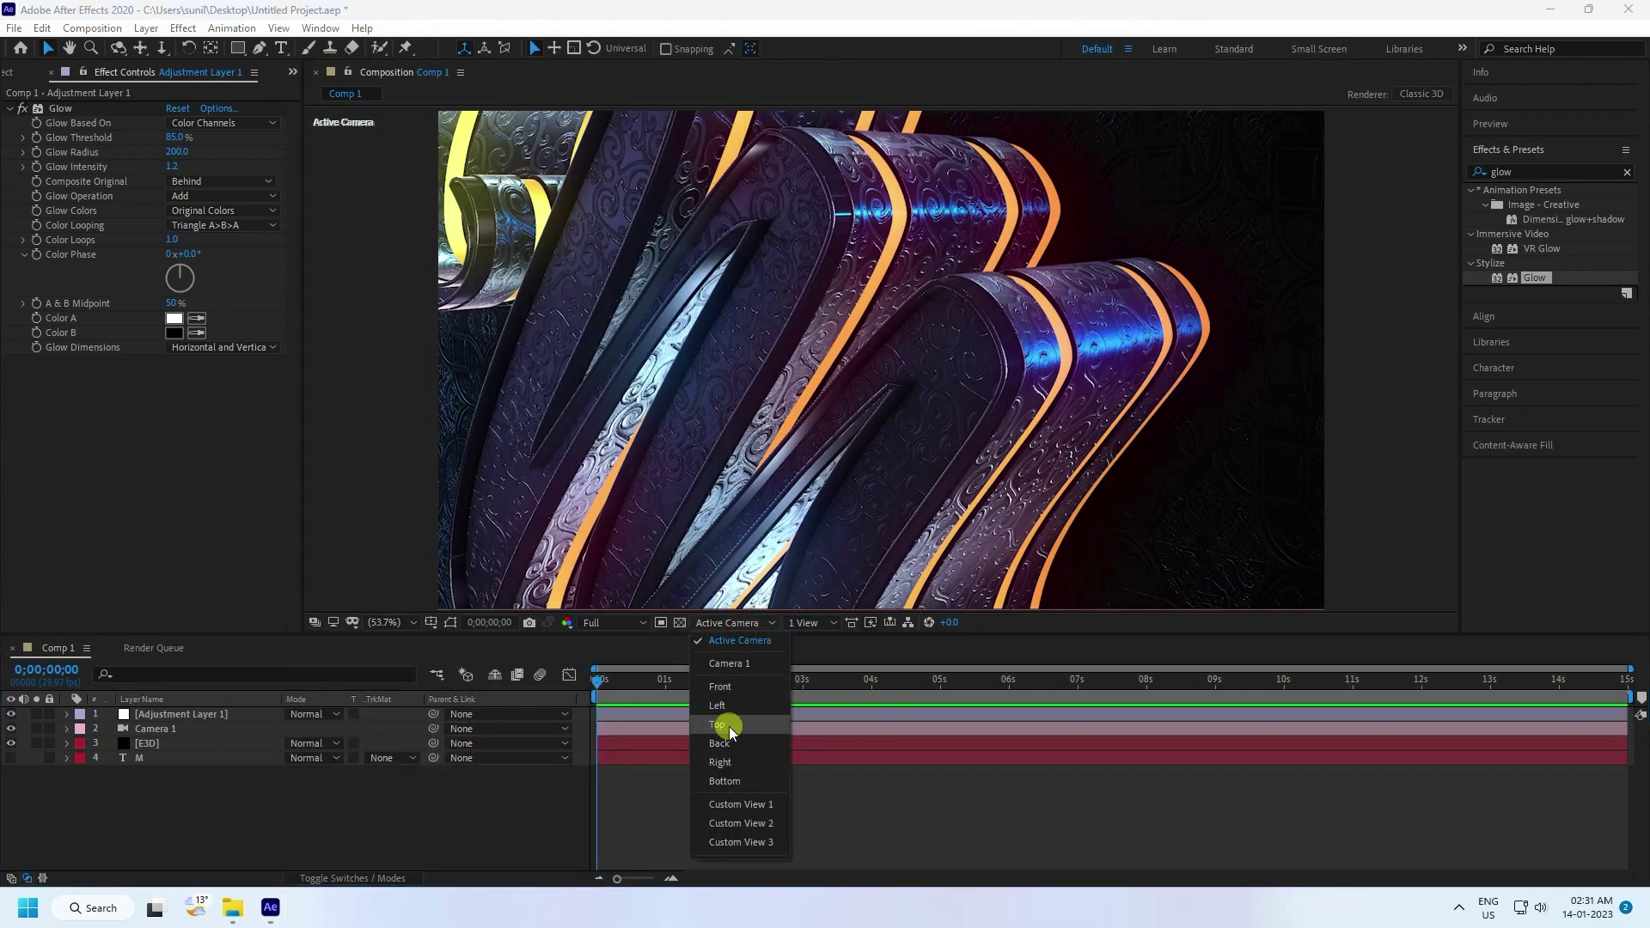
pyautogui.click(718, 688)
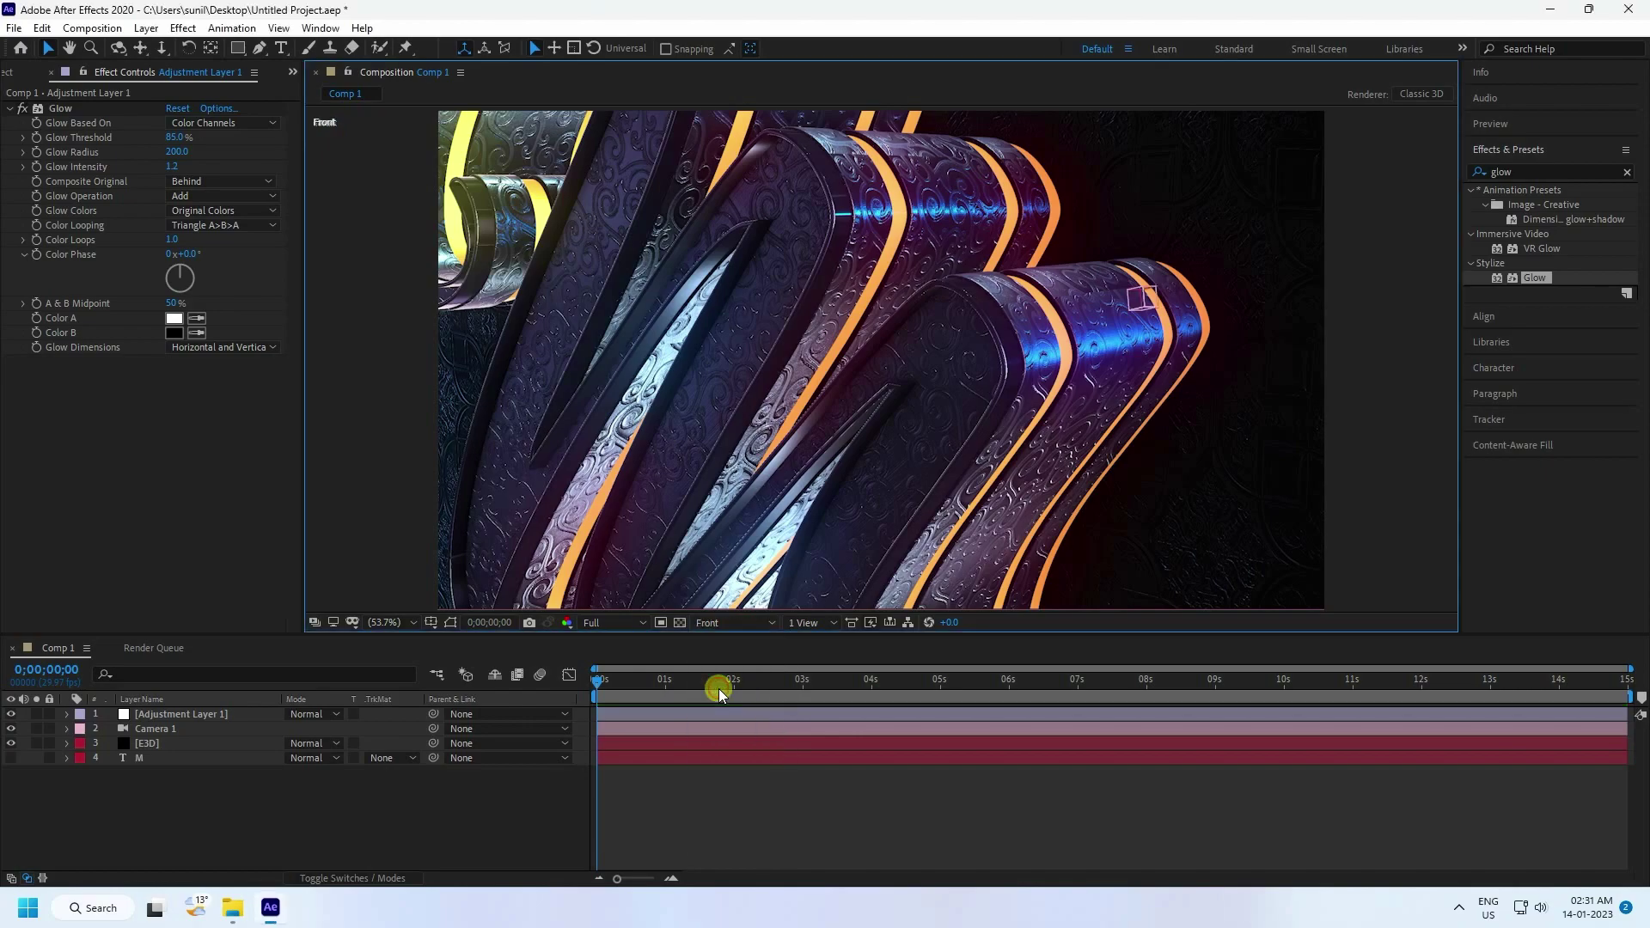
pyautogui.rightClick(230, 811)
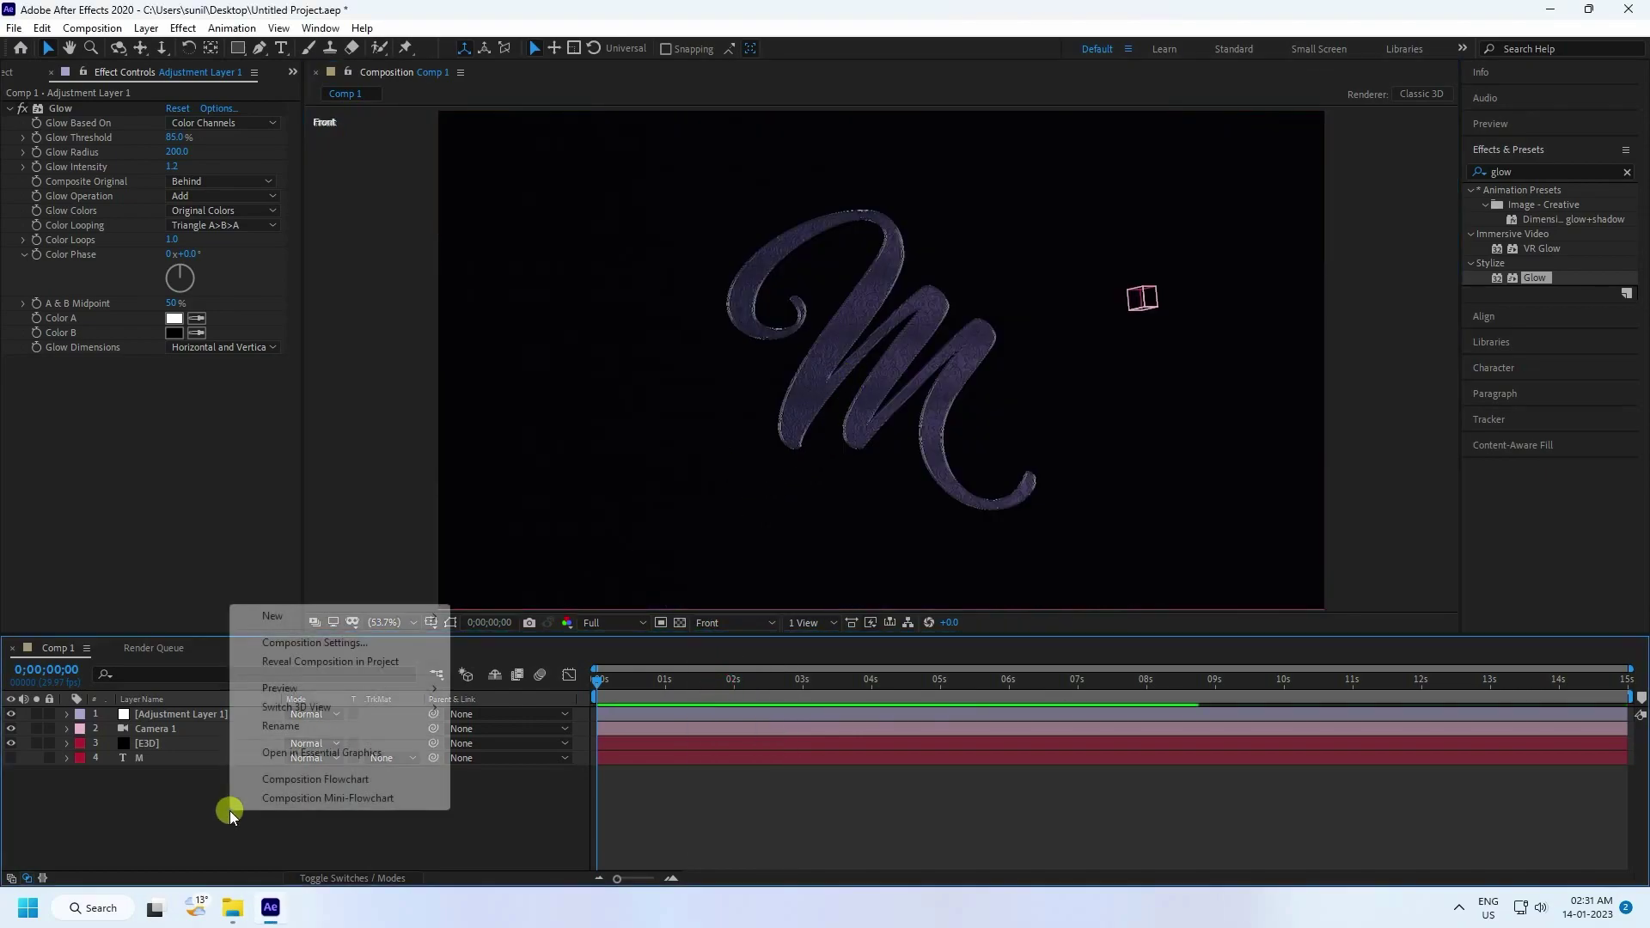
pyautogui.click(277, 616)
pyautogui.click(491, 681)
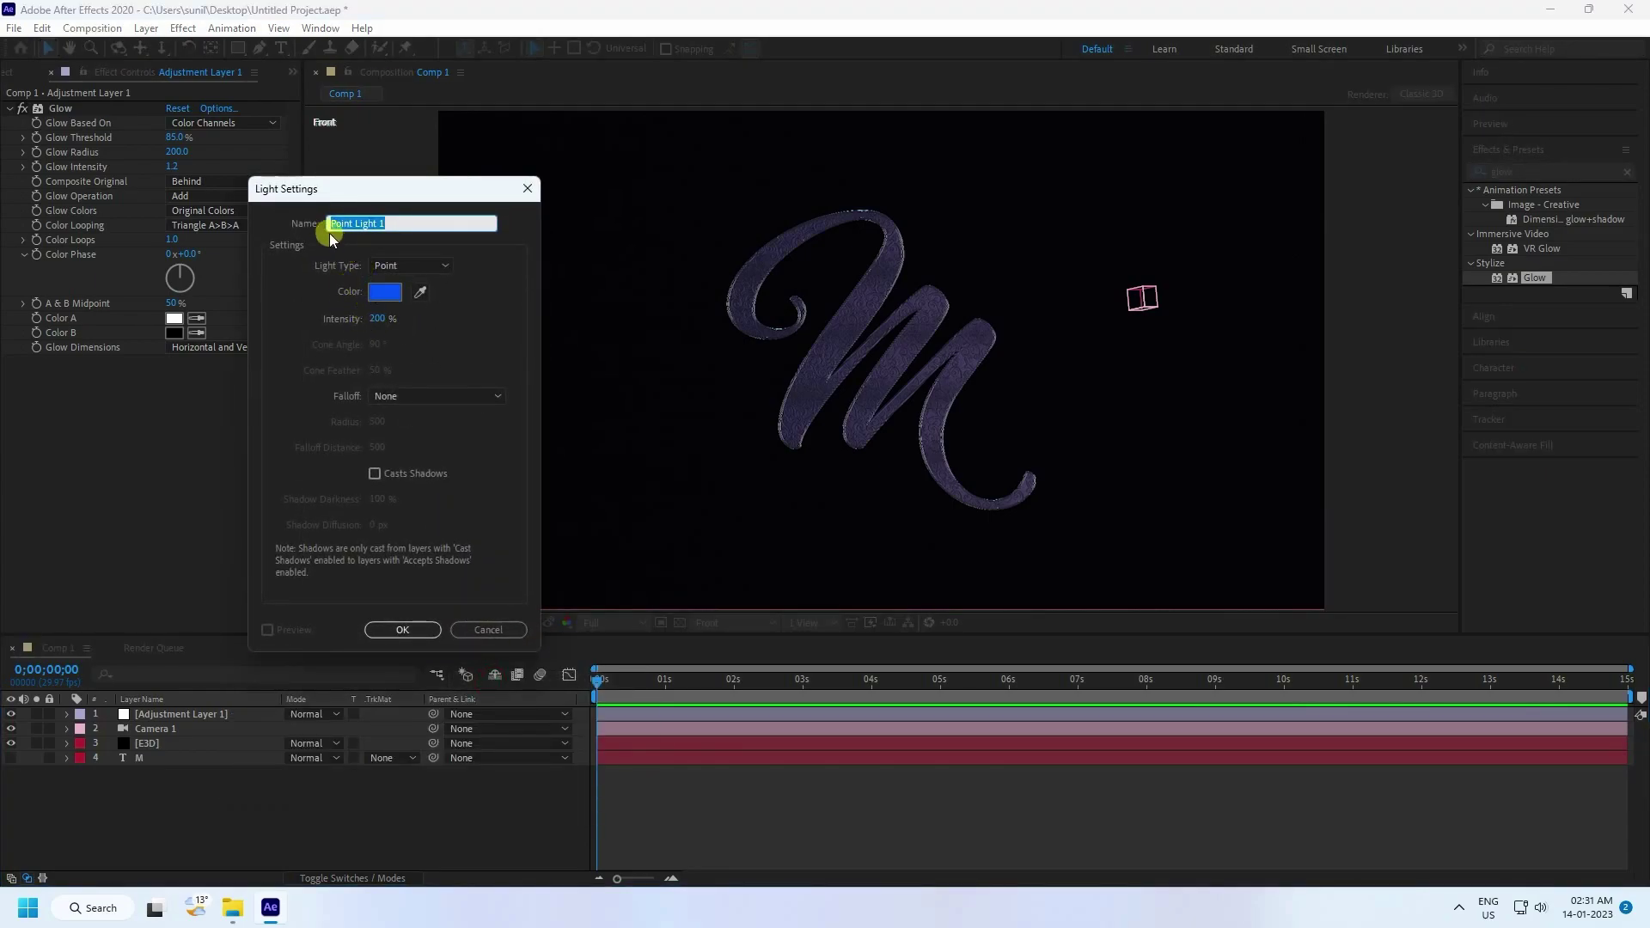
pyautogui.click(411, 633)
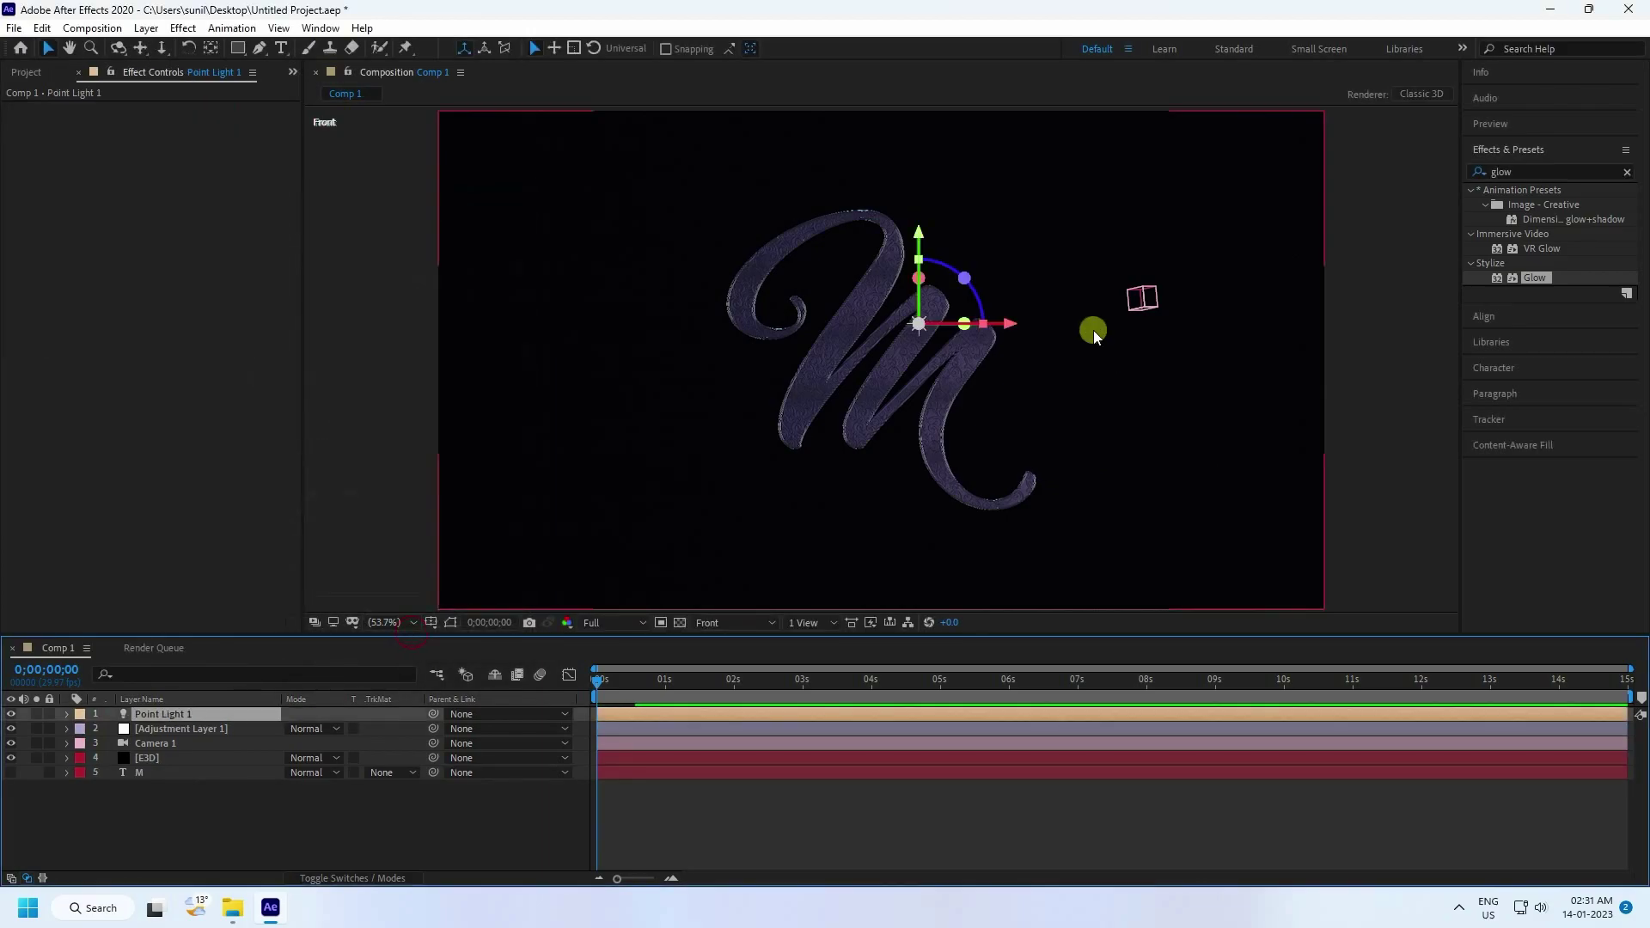
# Position Point Light 1 to the right of the M in the Front view and in front of it in the Top view
pyautogui.scroll(-2, 1026, 292)
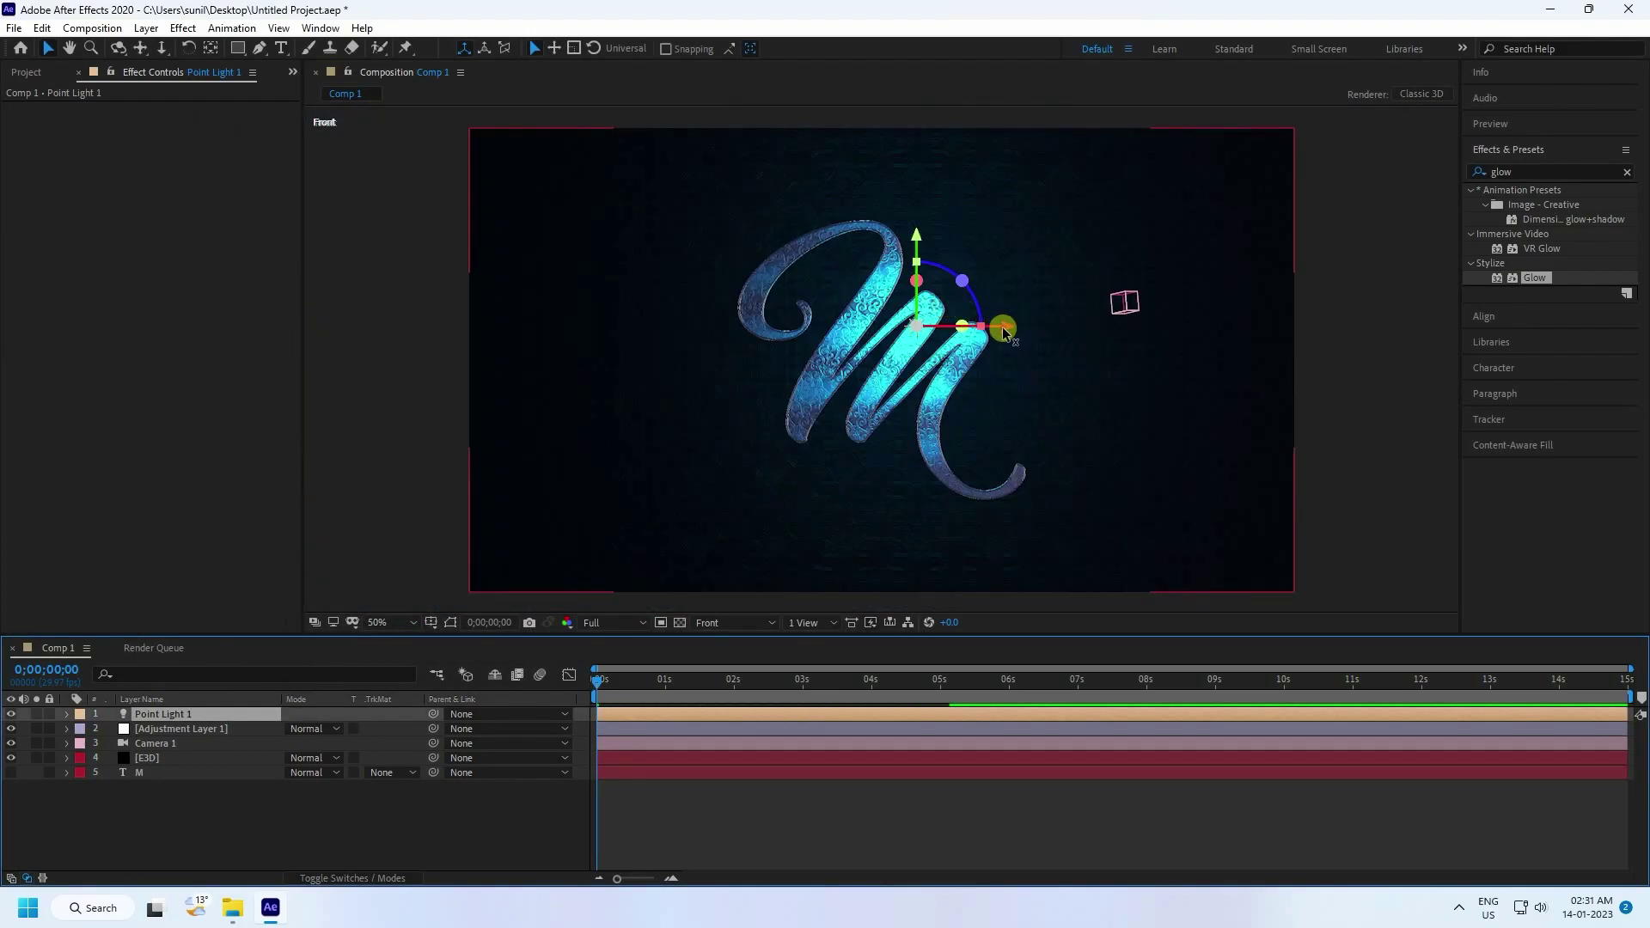
pyautogui.moveTo(1002, 326); pyautogui.dragTo(1086, 326)
pyautogui.click(739, 626)
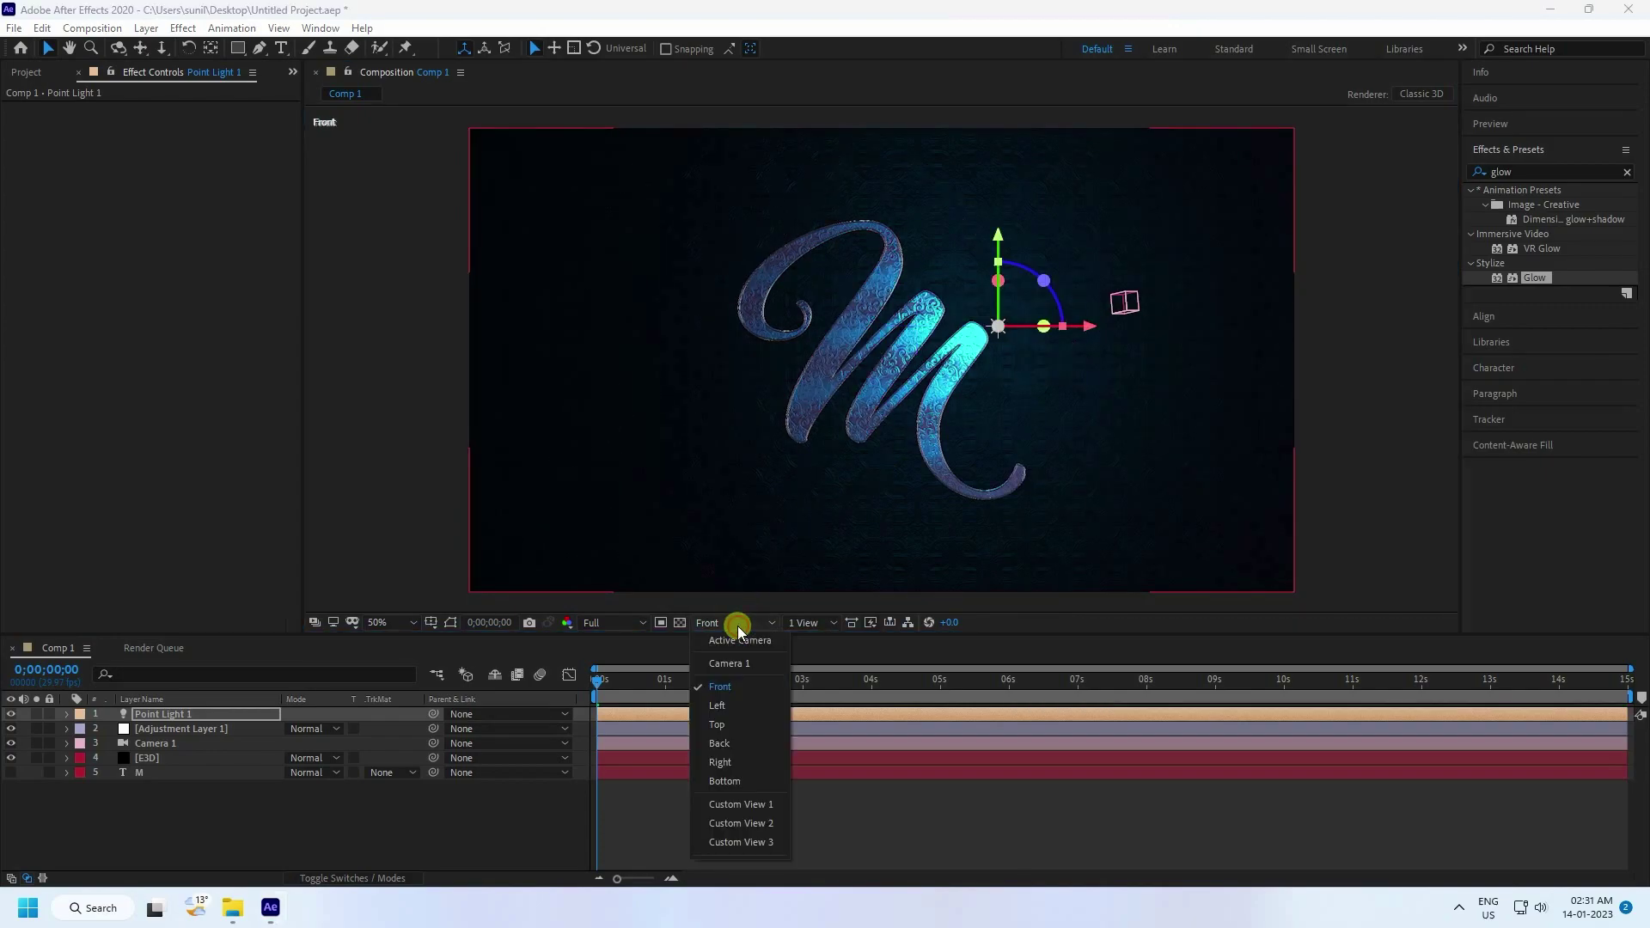
pyautogui.click(729, 720)
pyautogui.moveTo(994, 559); pyautogui.dragTo(1148, 457)
pyautogui.click(322, 813)
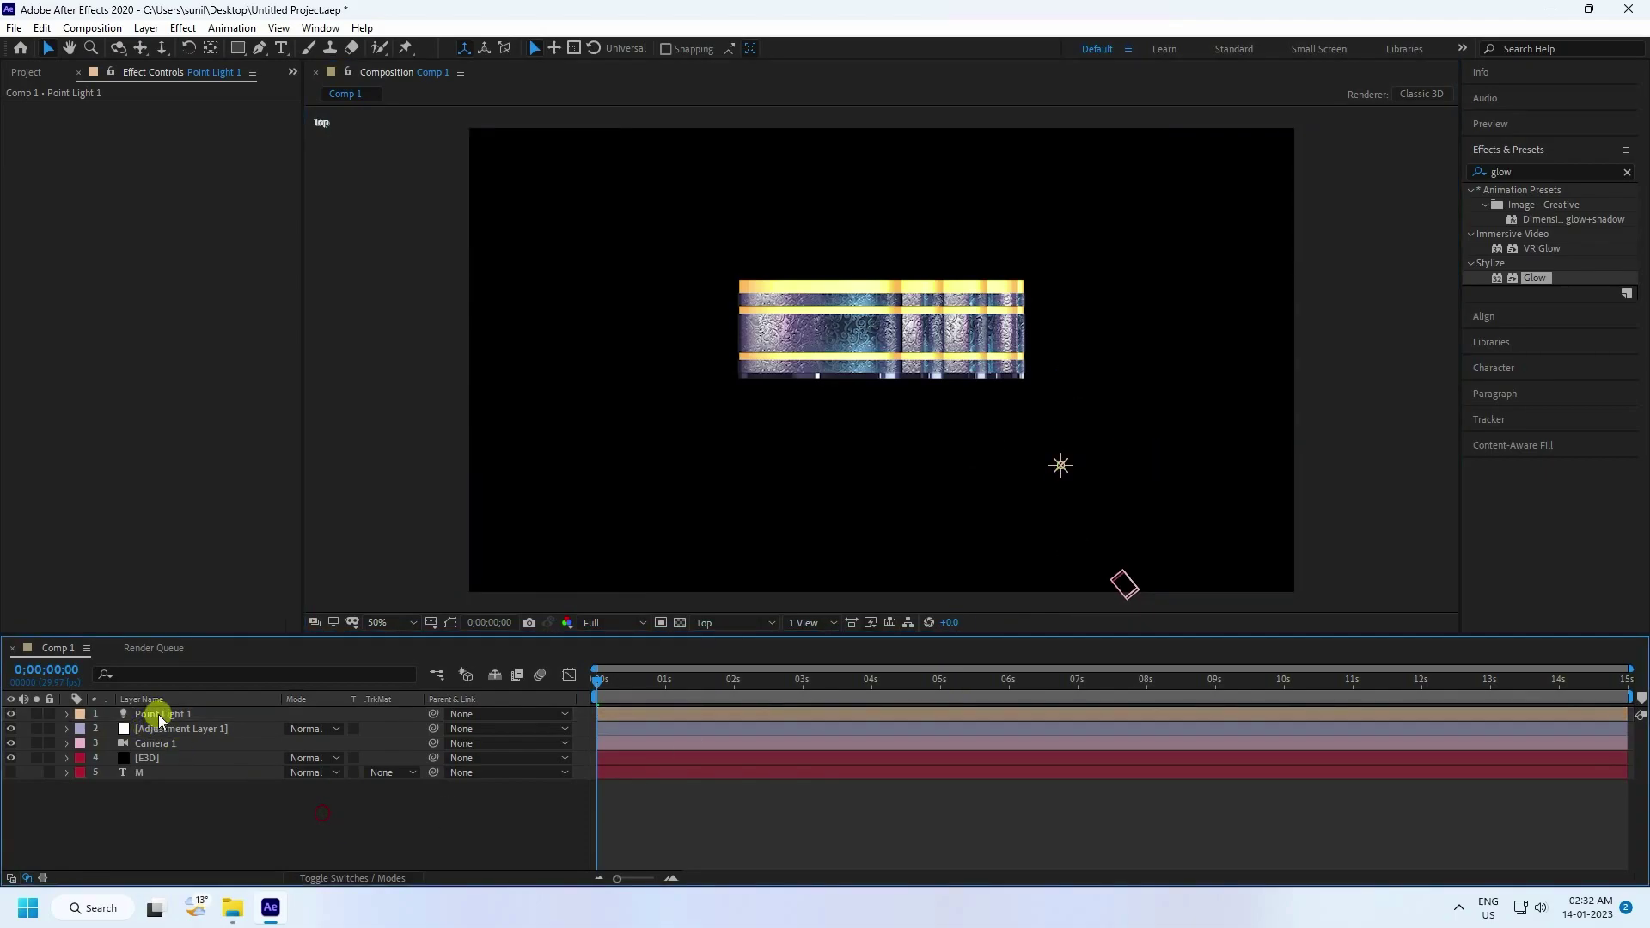
# Duplicate Point Light 1 and move the copy along the X axis to the left side of the M in the Top view
pyautogui.click(167, 718)
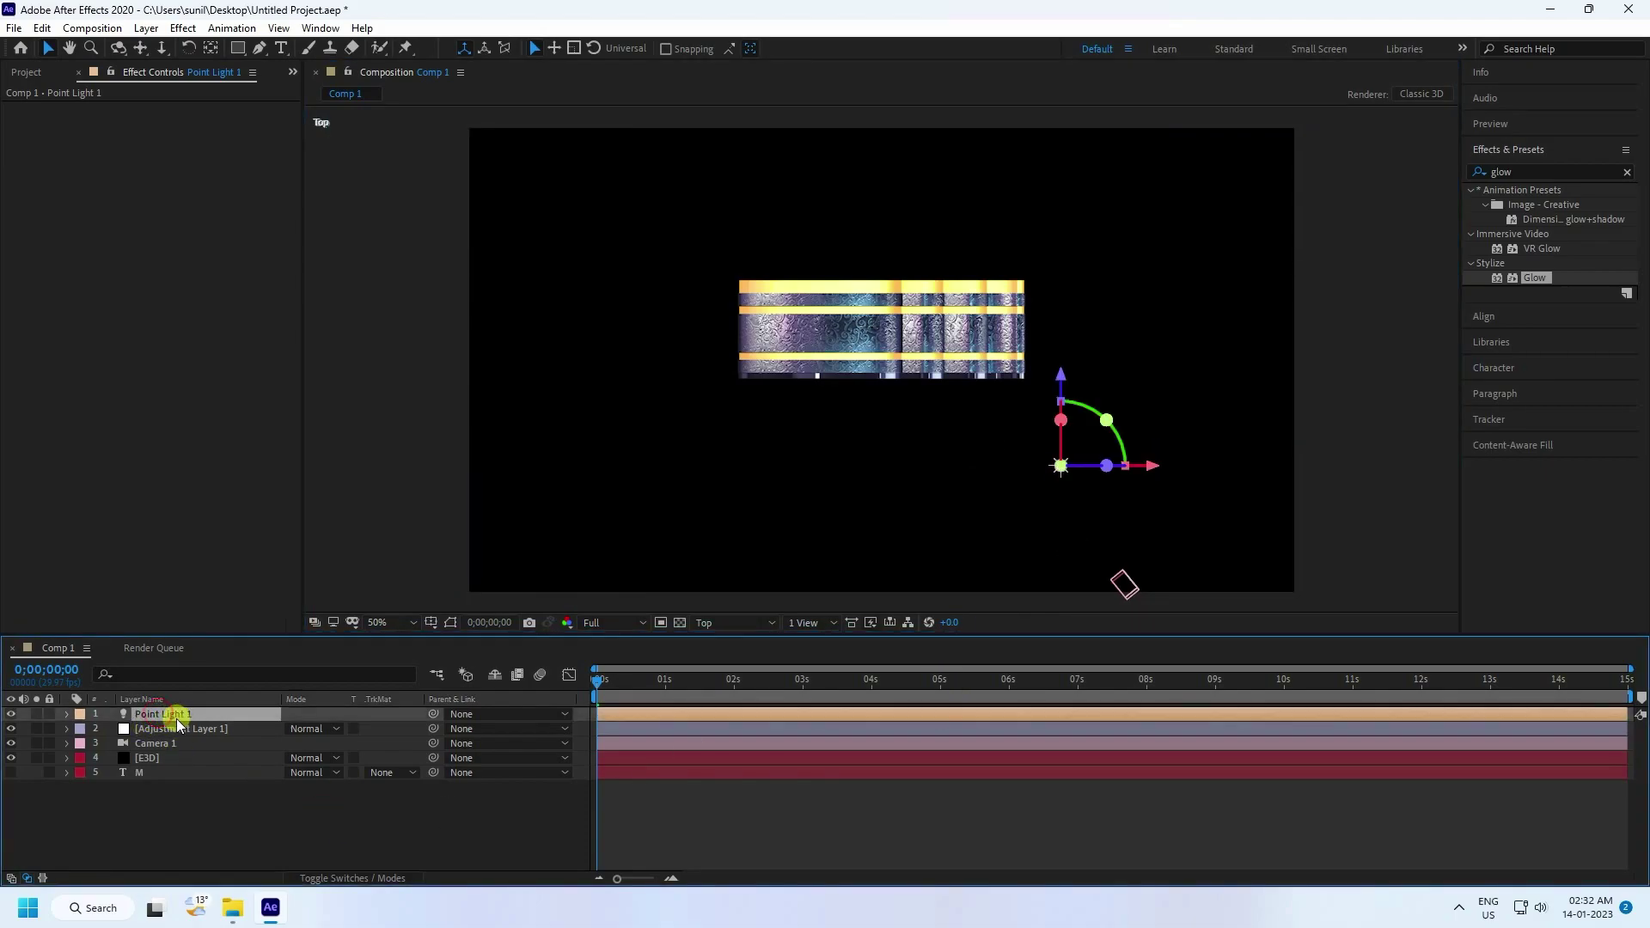
pyautogui.hotkey('ctrl', 'd')
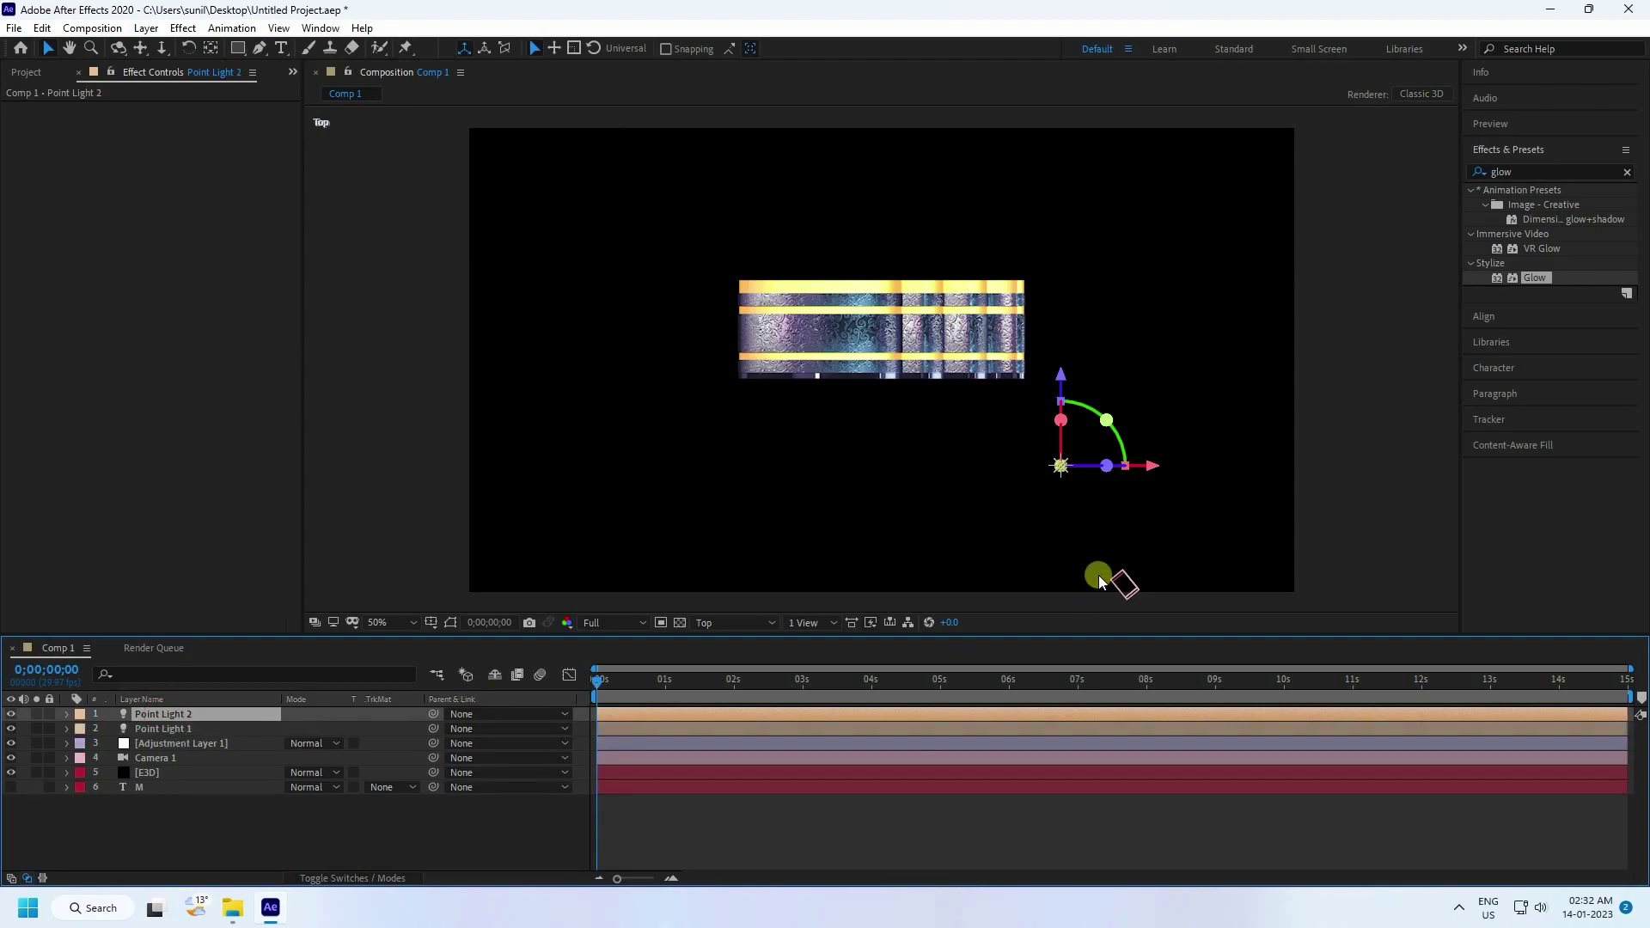
pyautogui.moveTo(1156, 465); pyautogui.dragTo(790, 458)
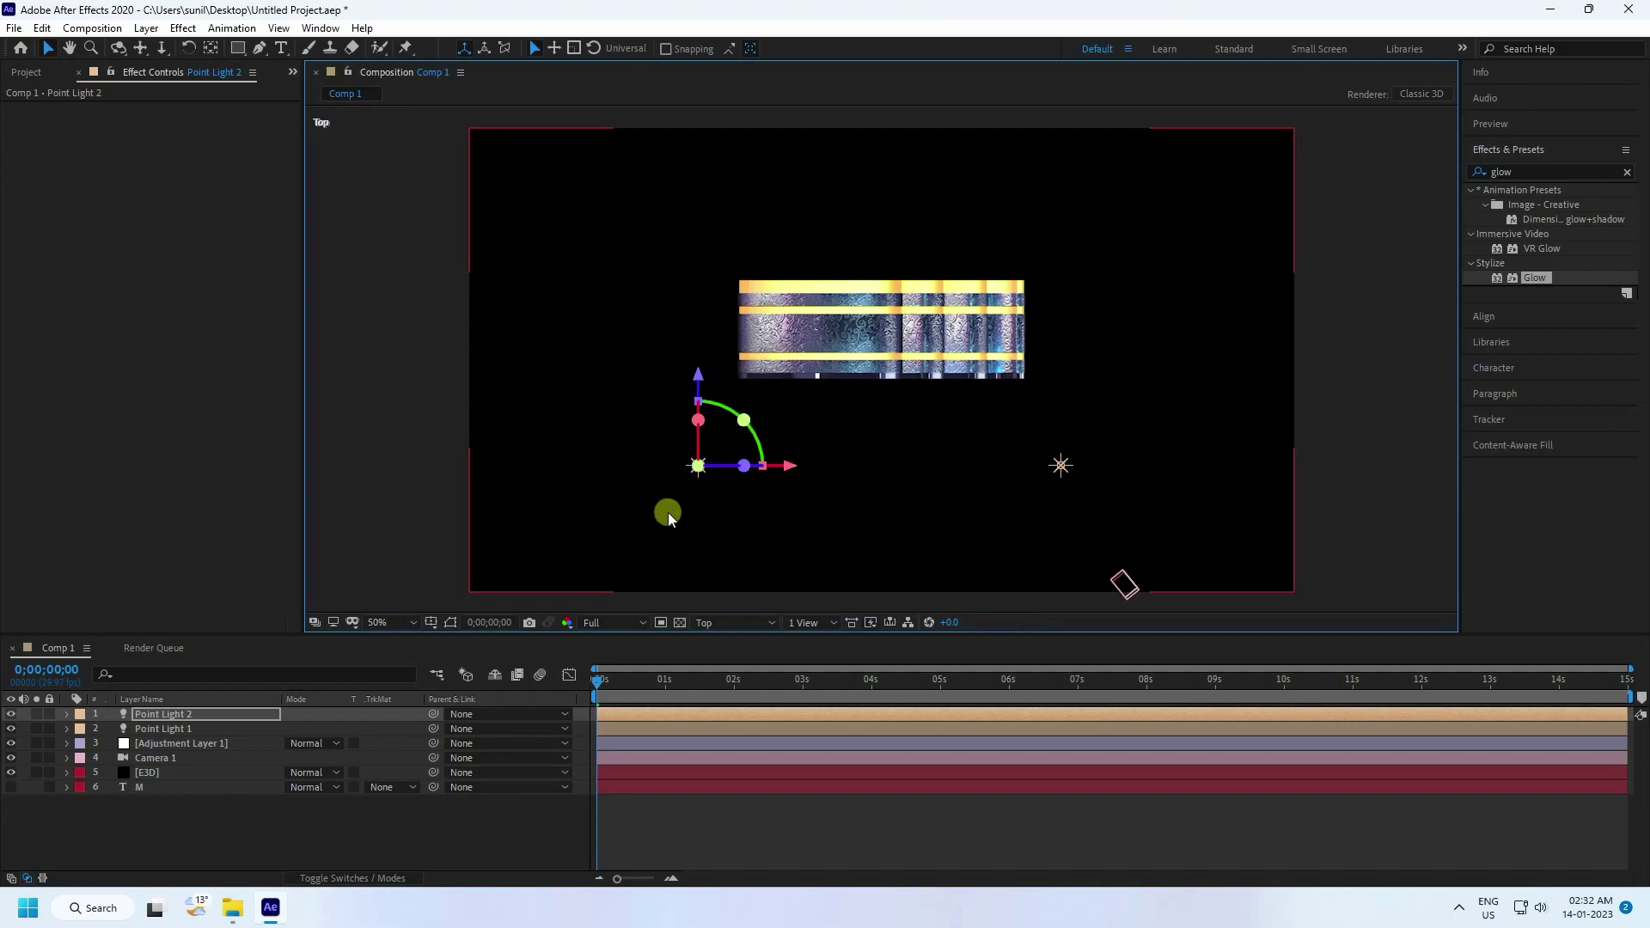
# Change Point Light 2's color to pure red (FF0000) in its light settings
pyautogui.click(147, 718)
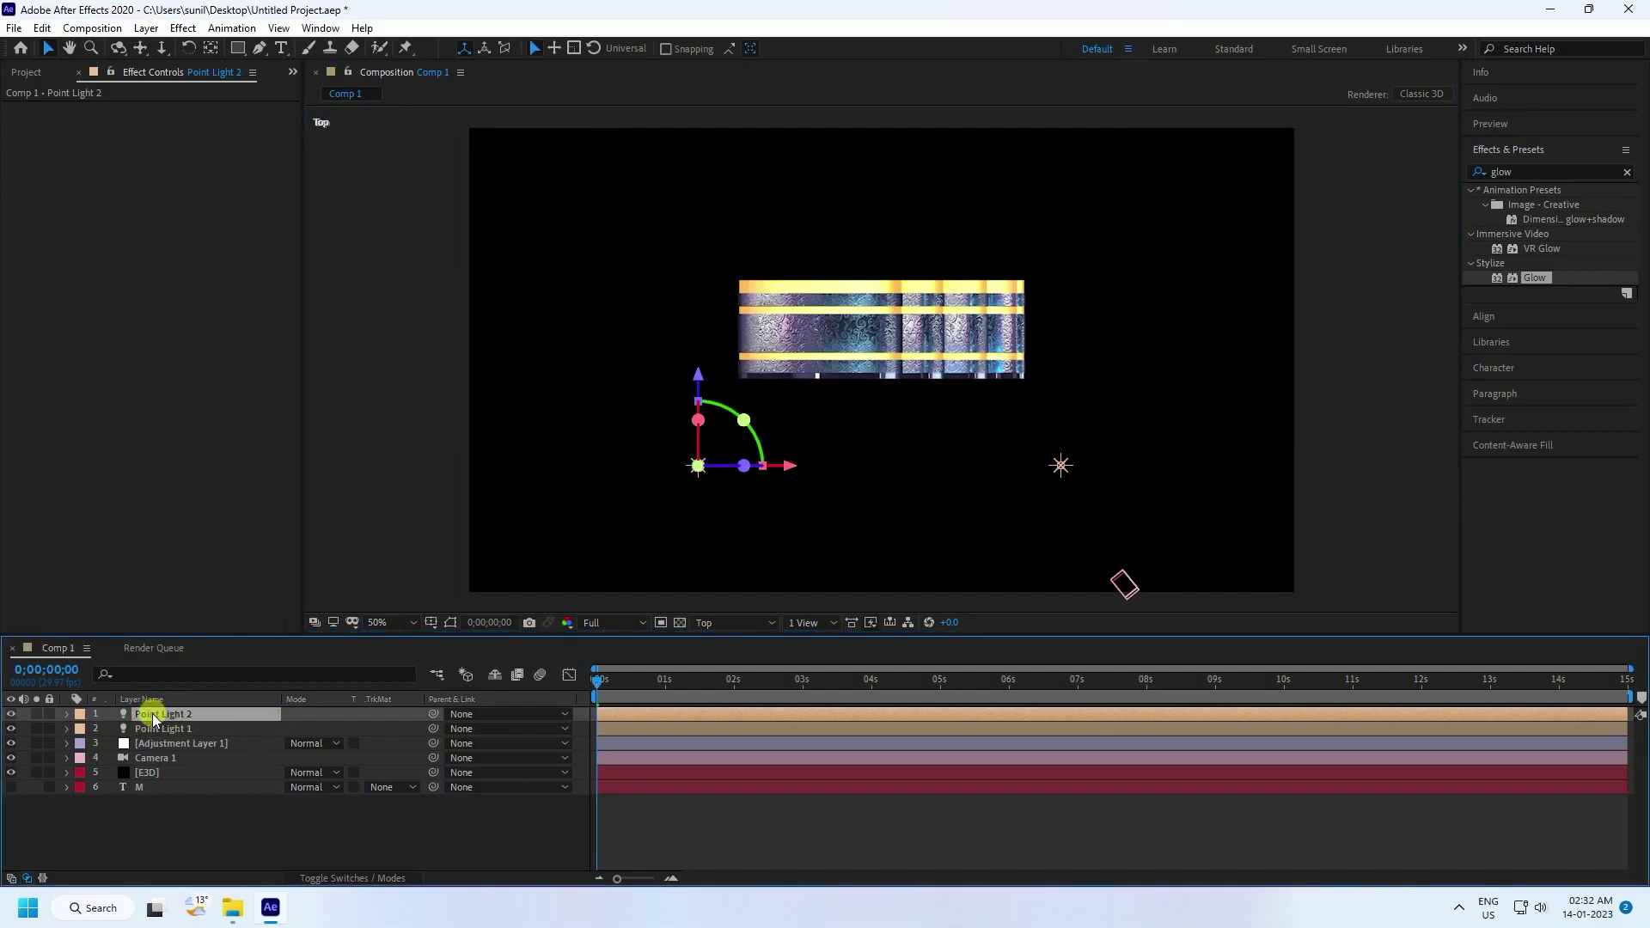
pyautogui.click(163, 33)
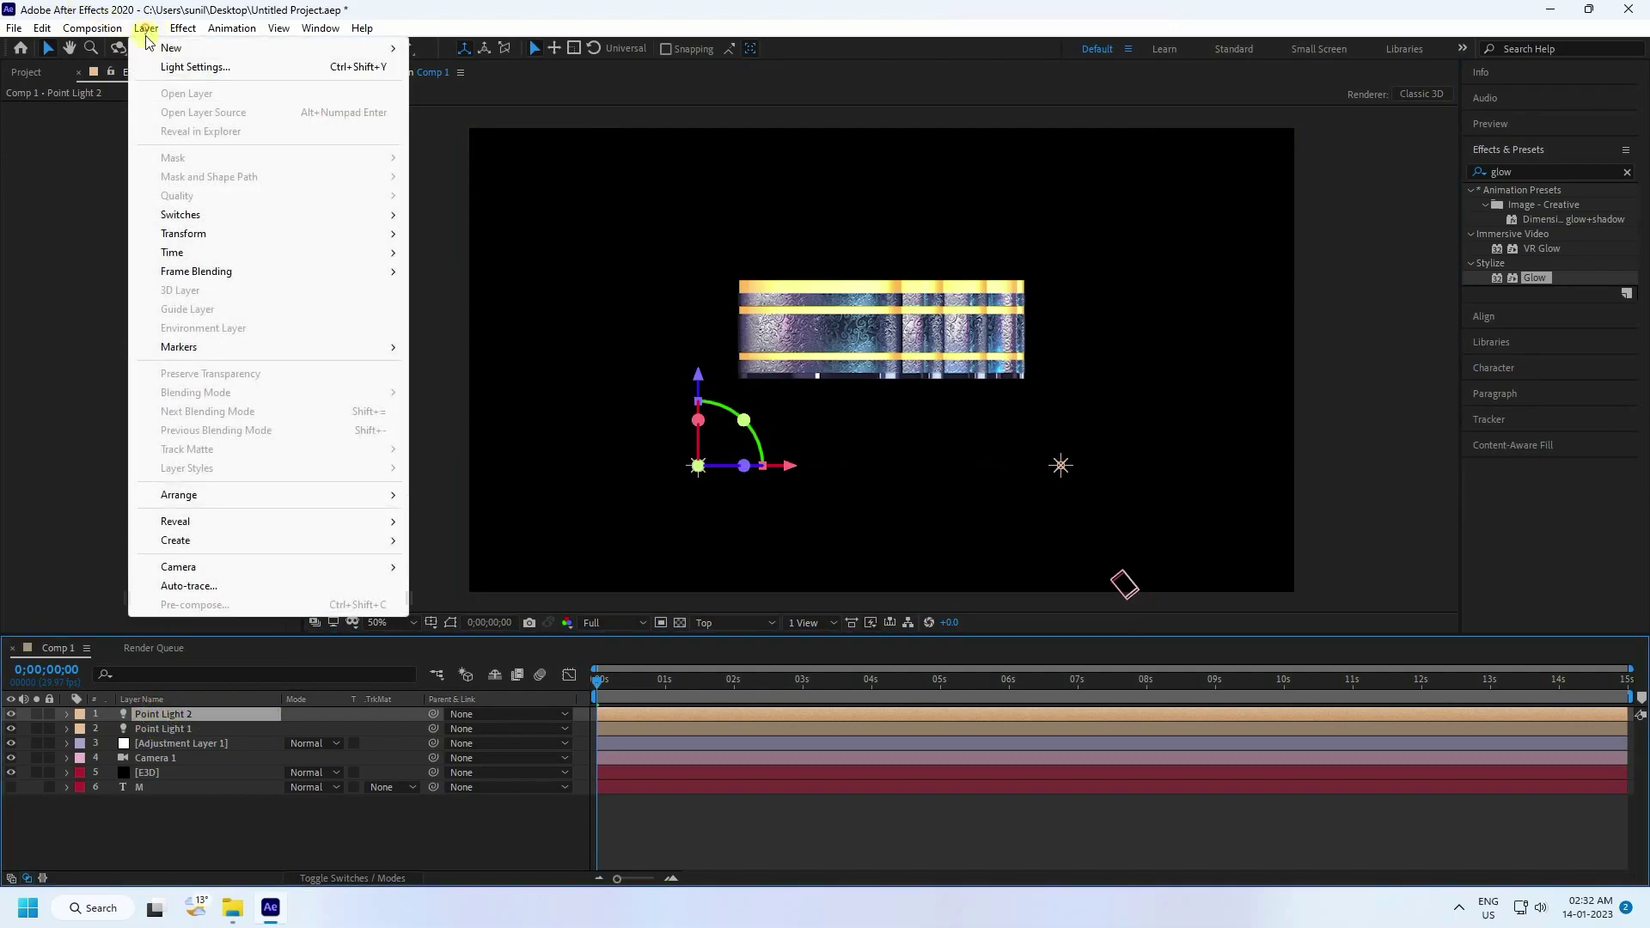
pyautogui.click(150, 64)
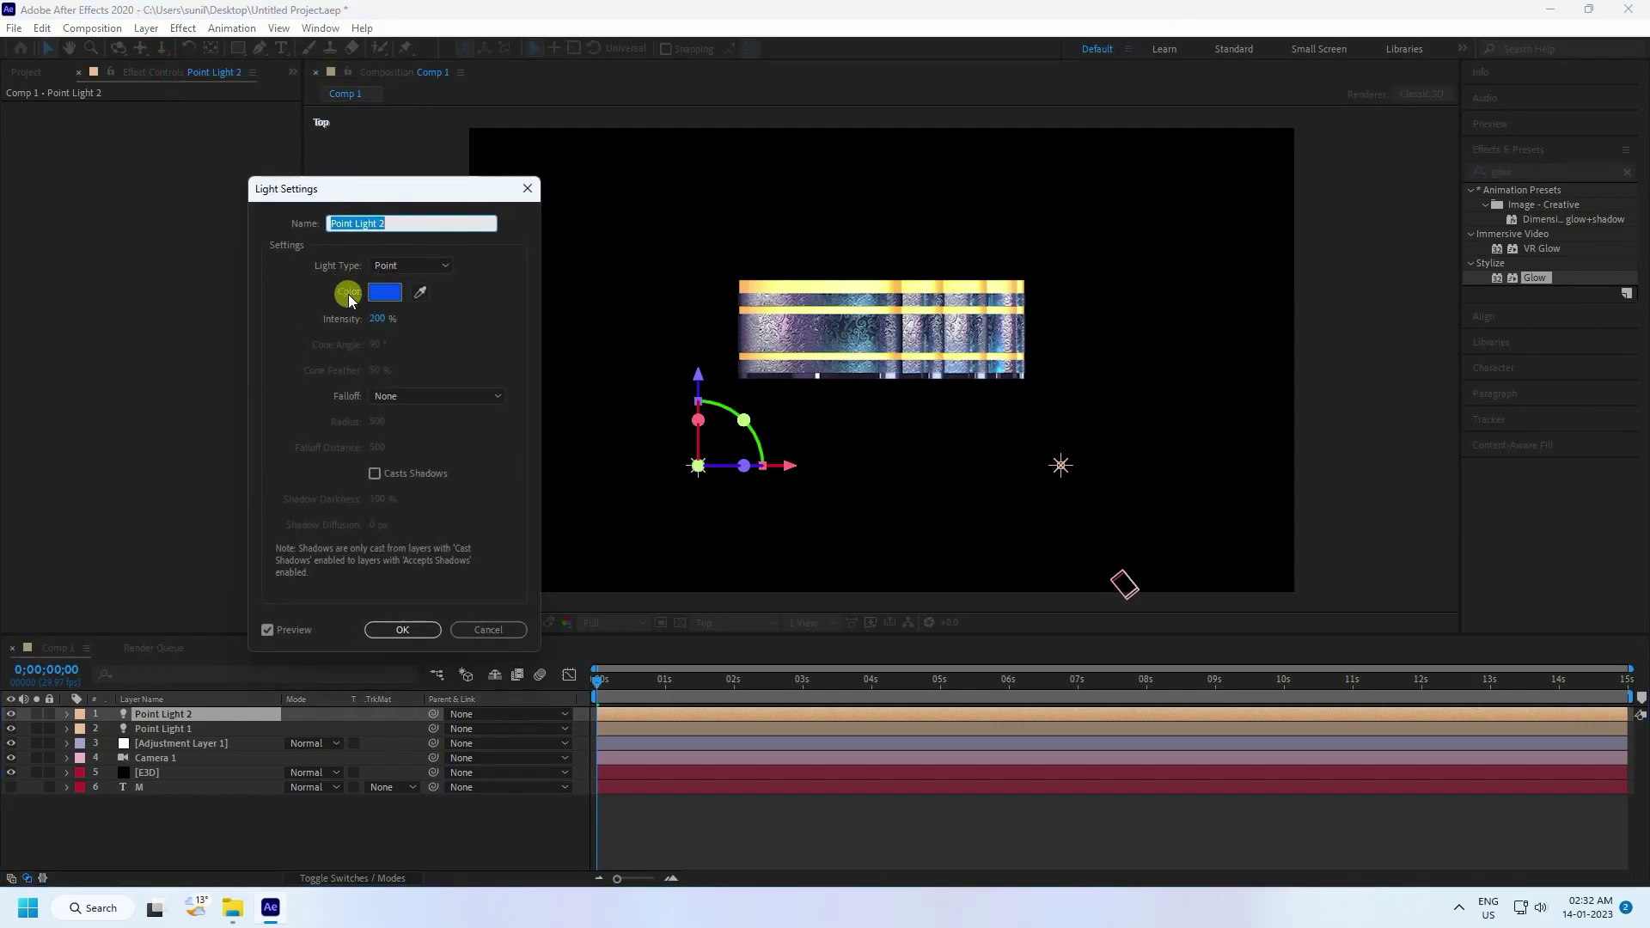
pyautogui.click(385, 292)
pyautogui.moveTo(464, 361); pyautogui.dragTo(467, 297)
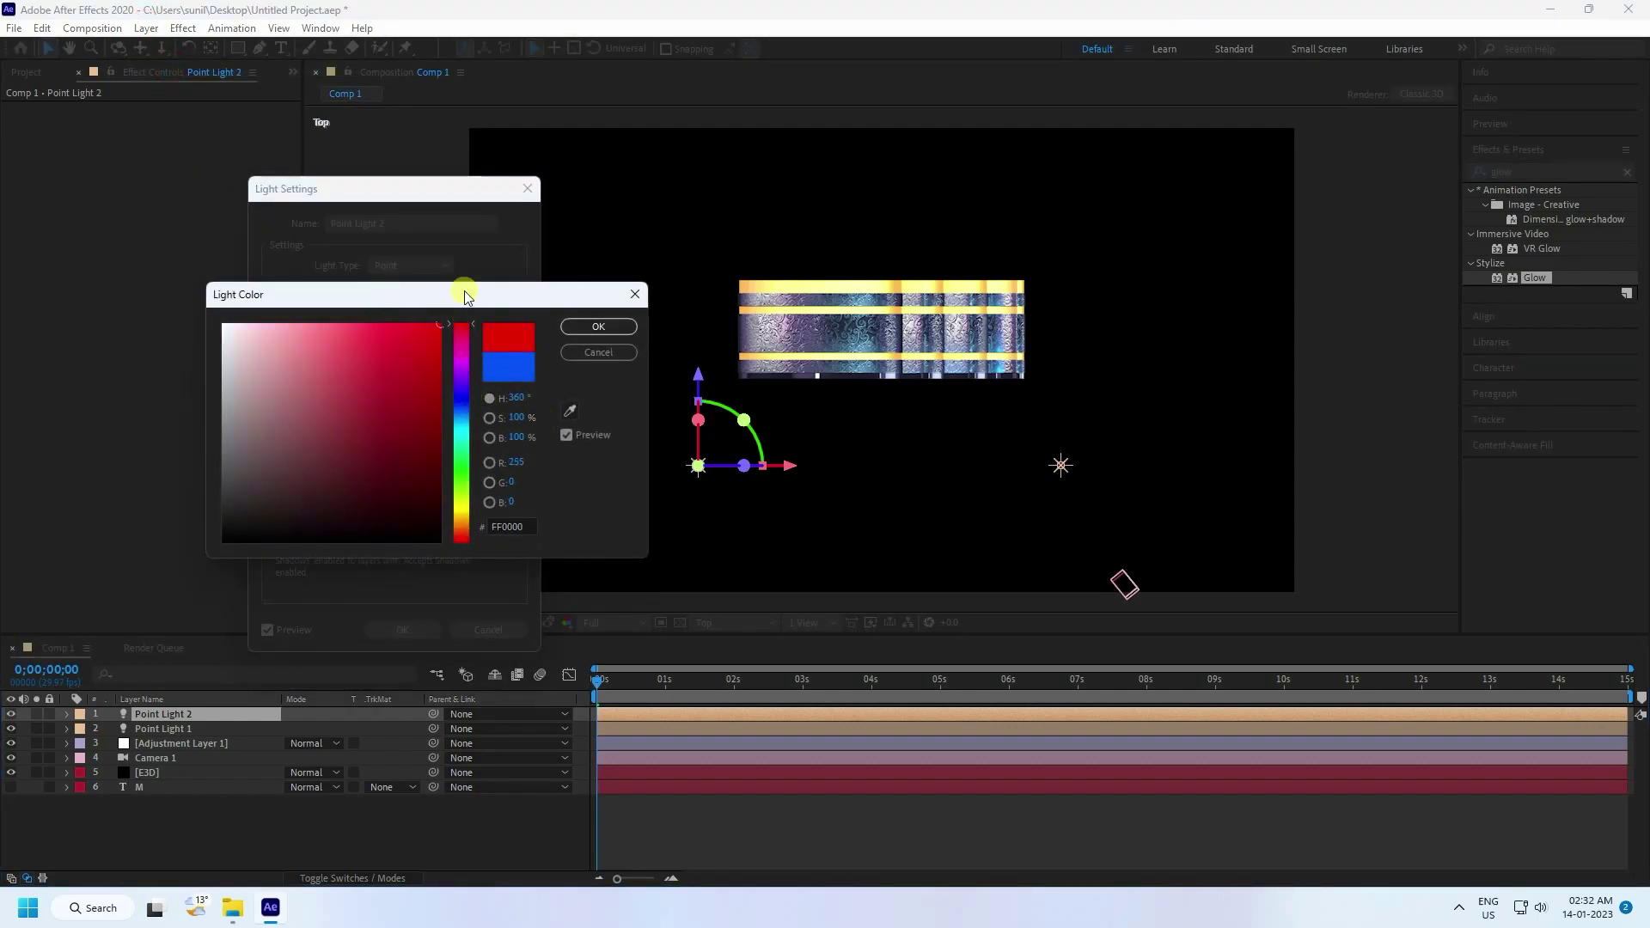
pyautogui.click(602, 327)
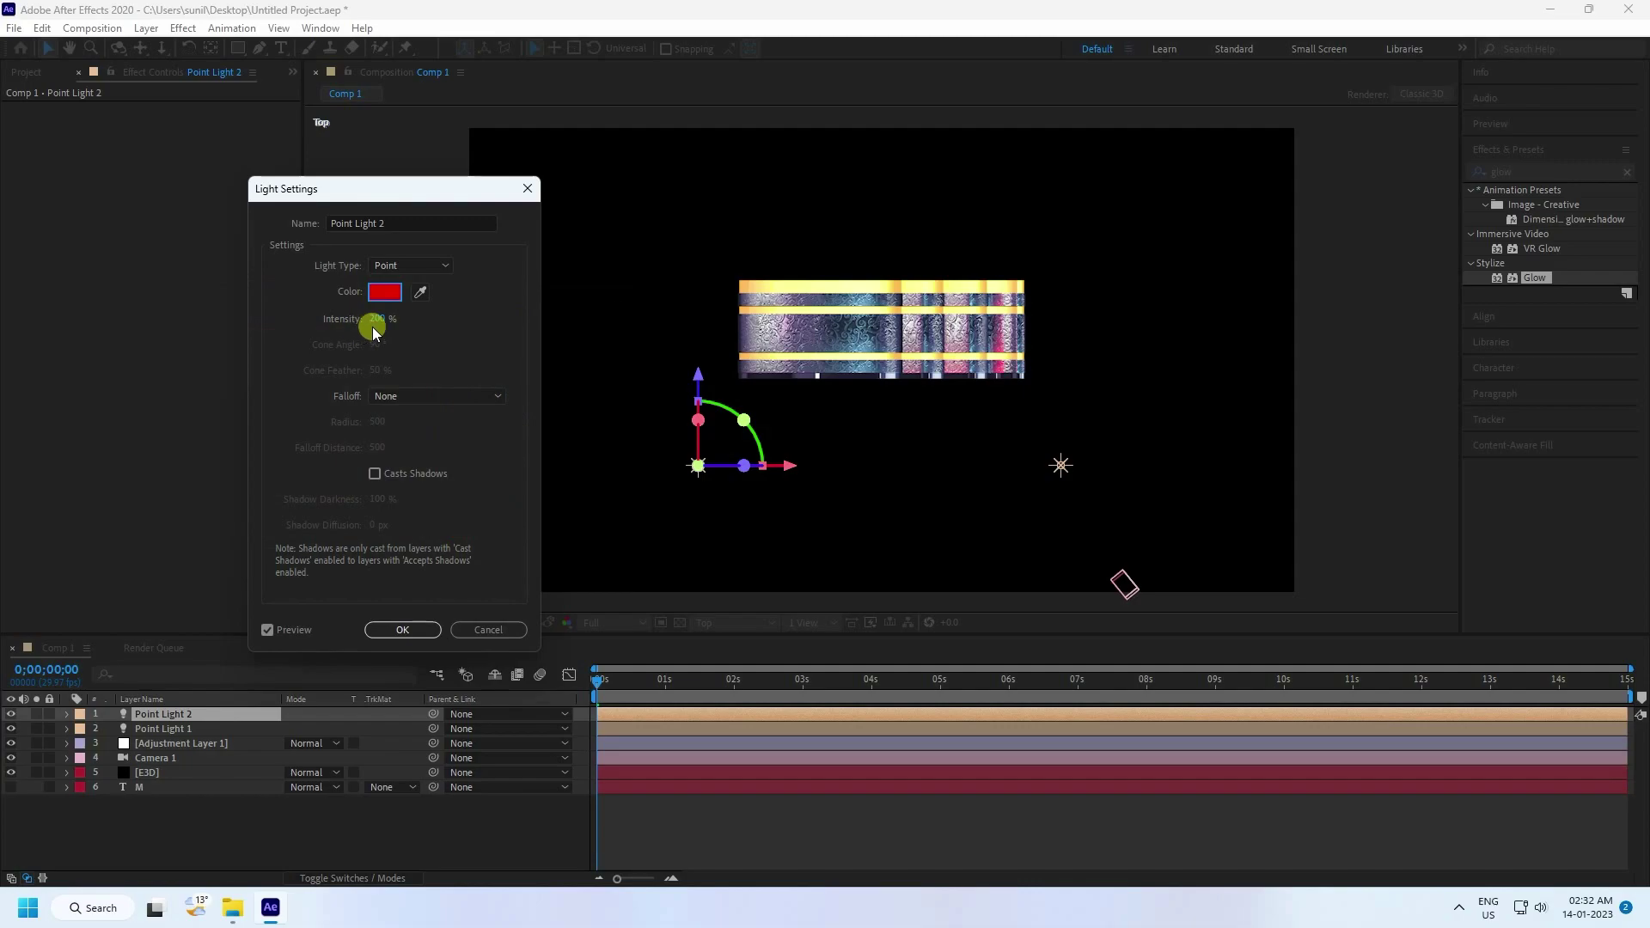
# Edit Point Light 2's intensity, apply the light settings and return to the Active Camera view
pyautogui.click(379, 320)
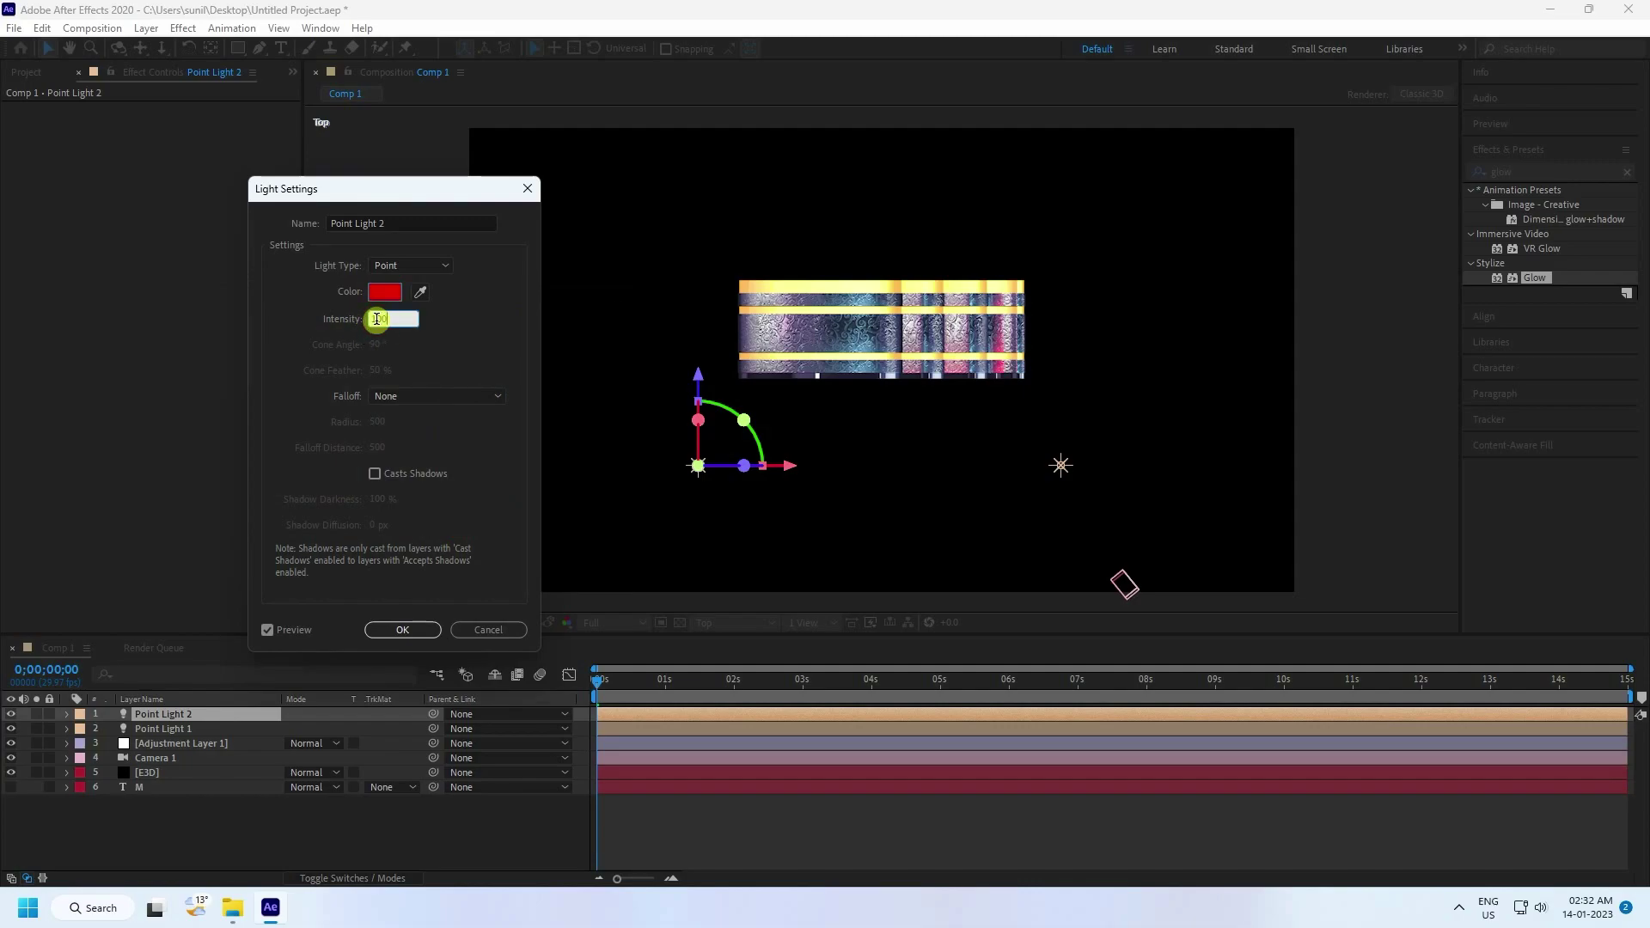
pyautogui.press('Return')
pyautogui.click(714, 623)
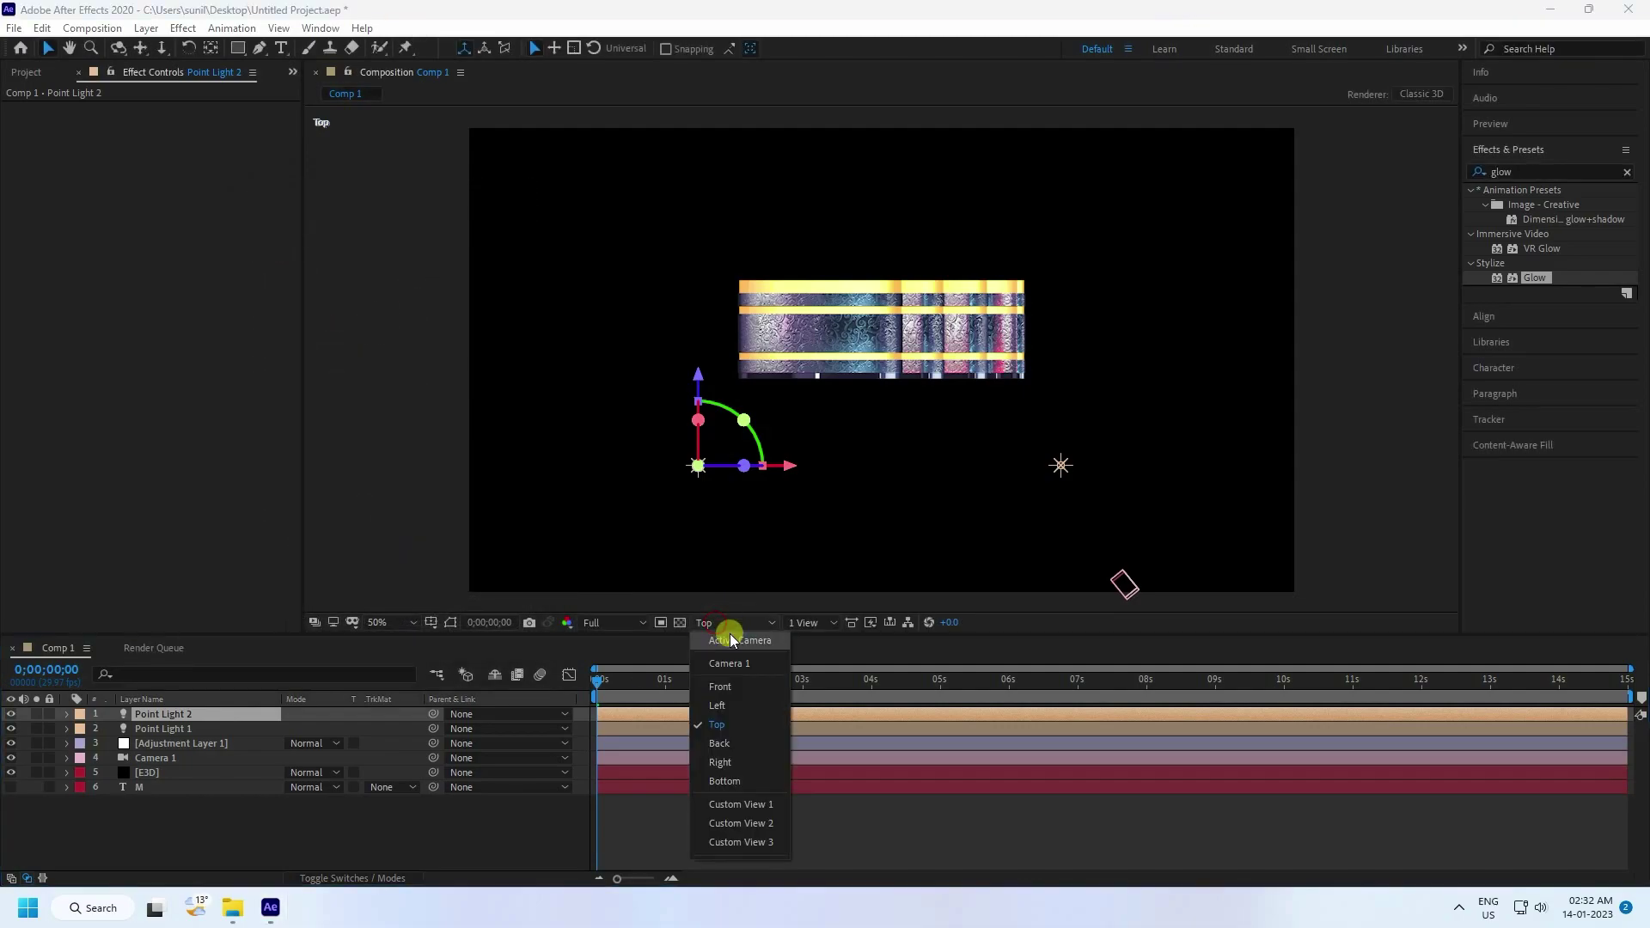
pyautogui.click(731, 641)
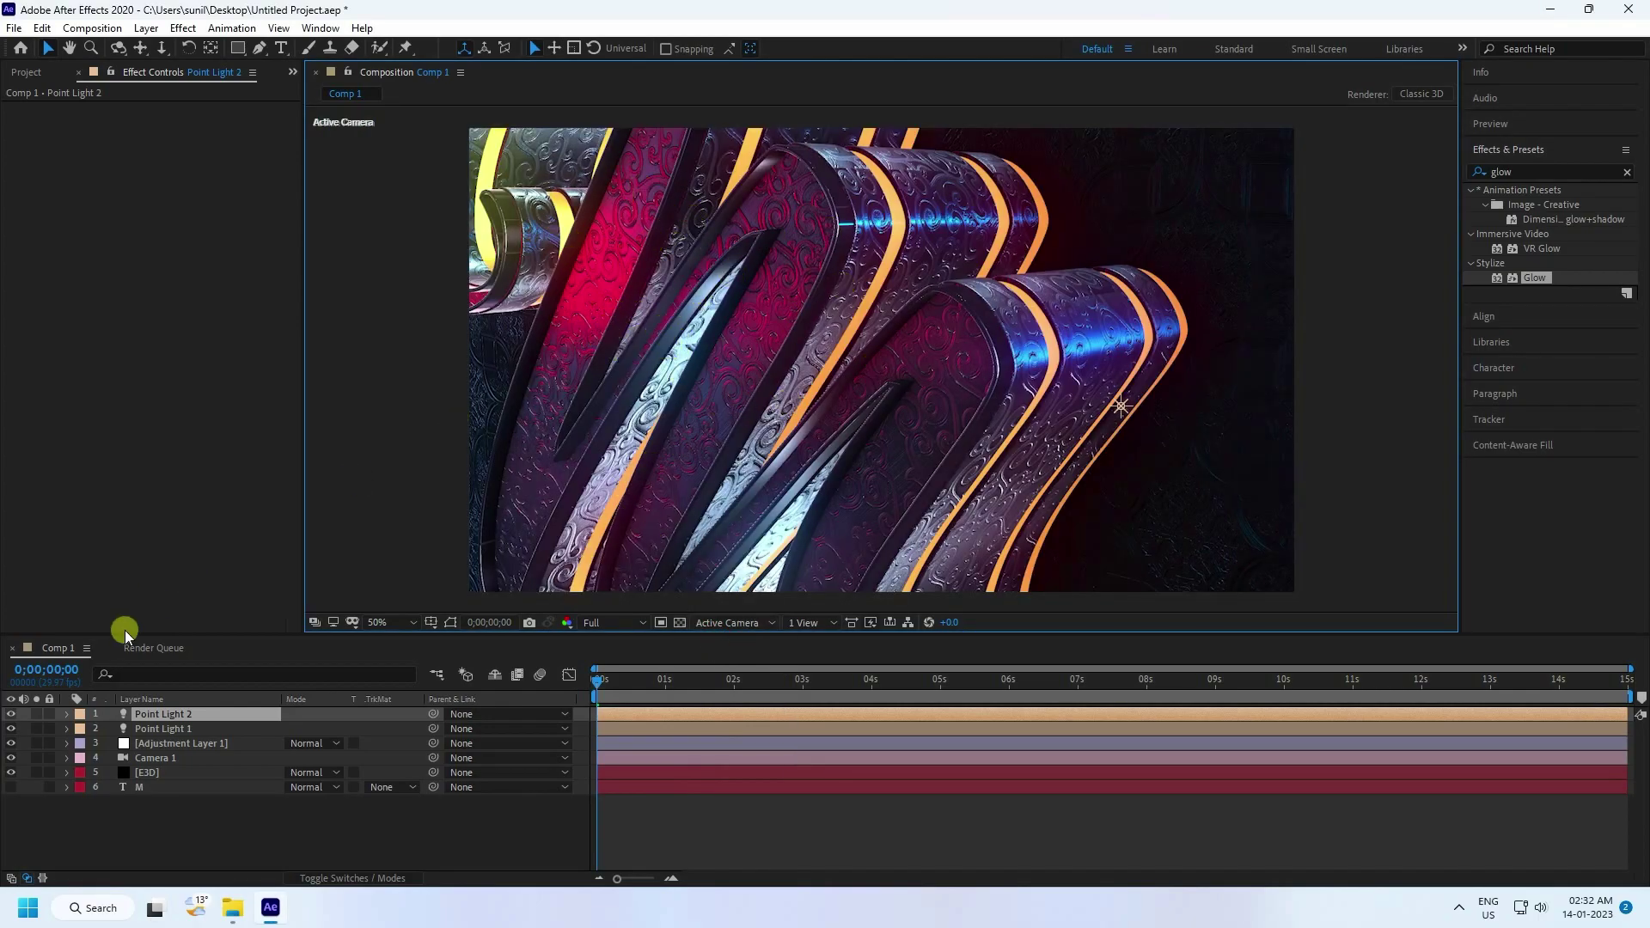
pyautogui.click(18, 726)
pyautogui.click(176, 853)
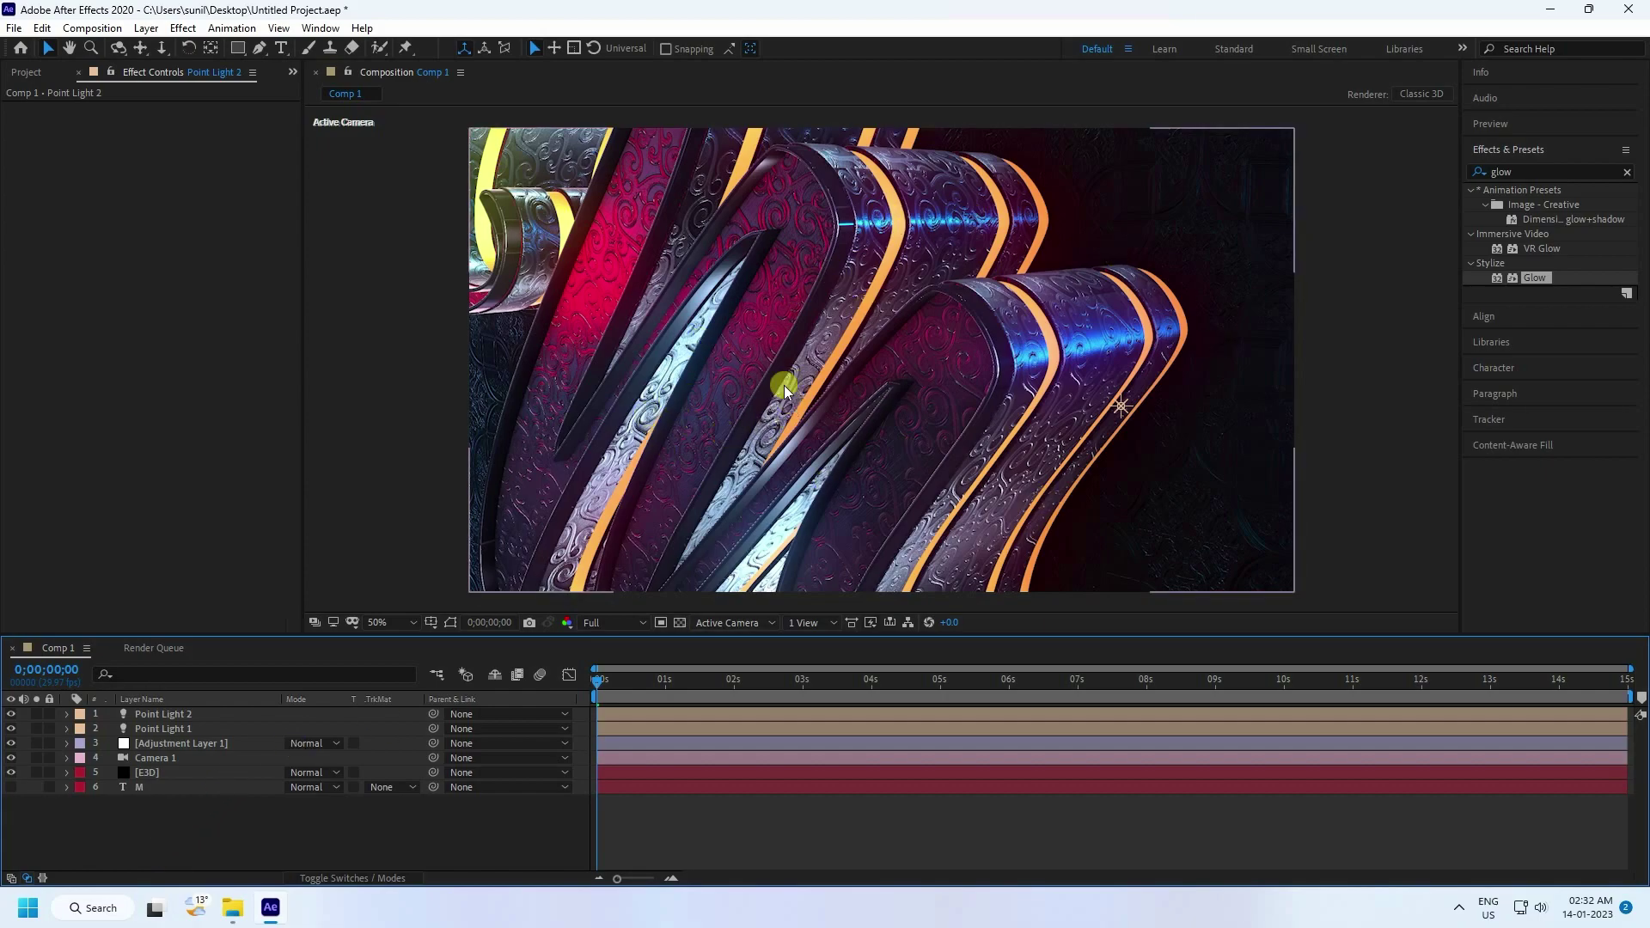
pyautogui.click(146, 772)
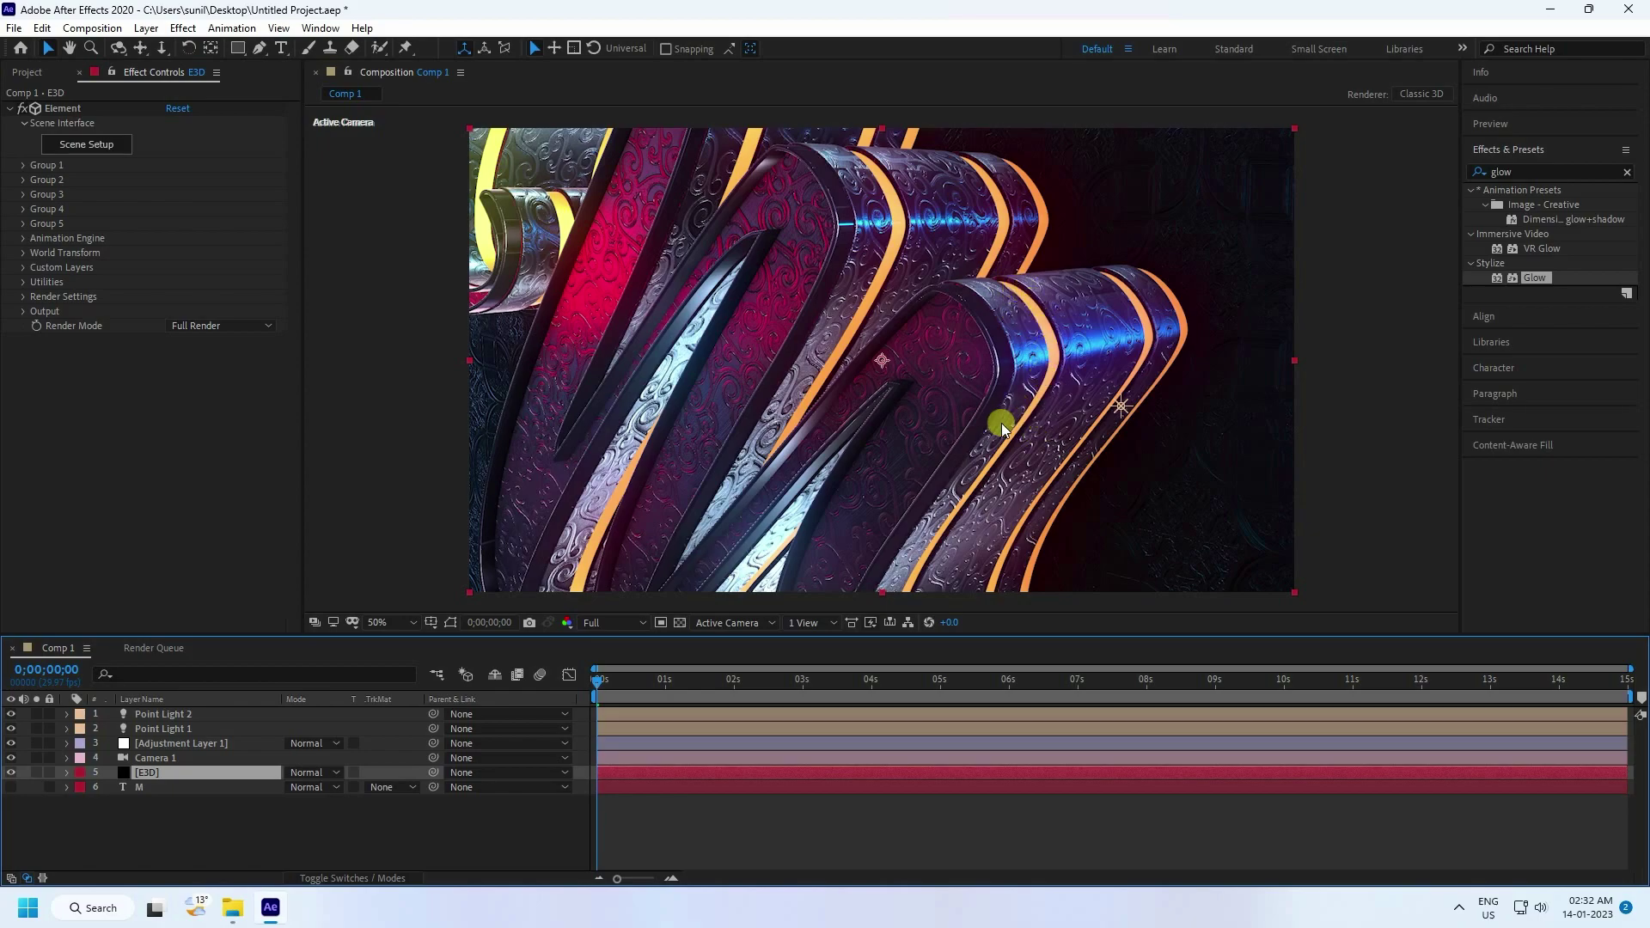
pyautogui.click(127, 832)
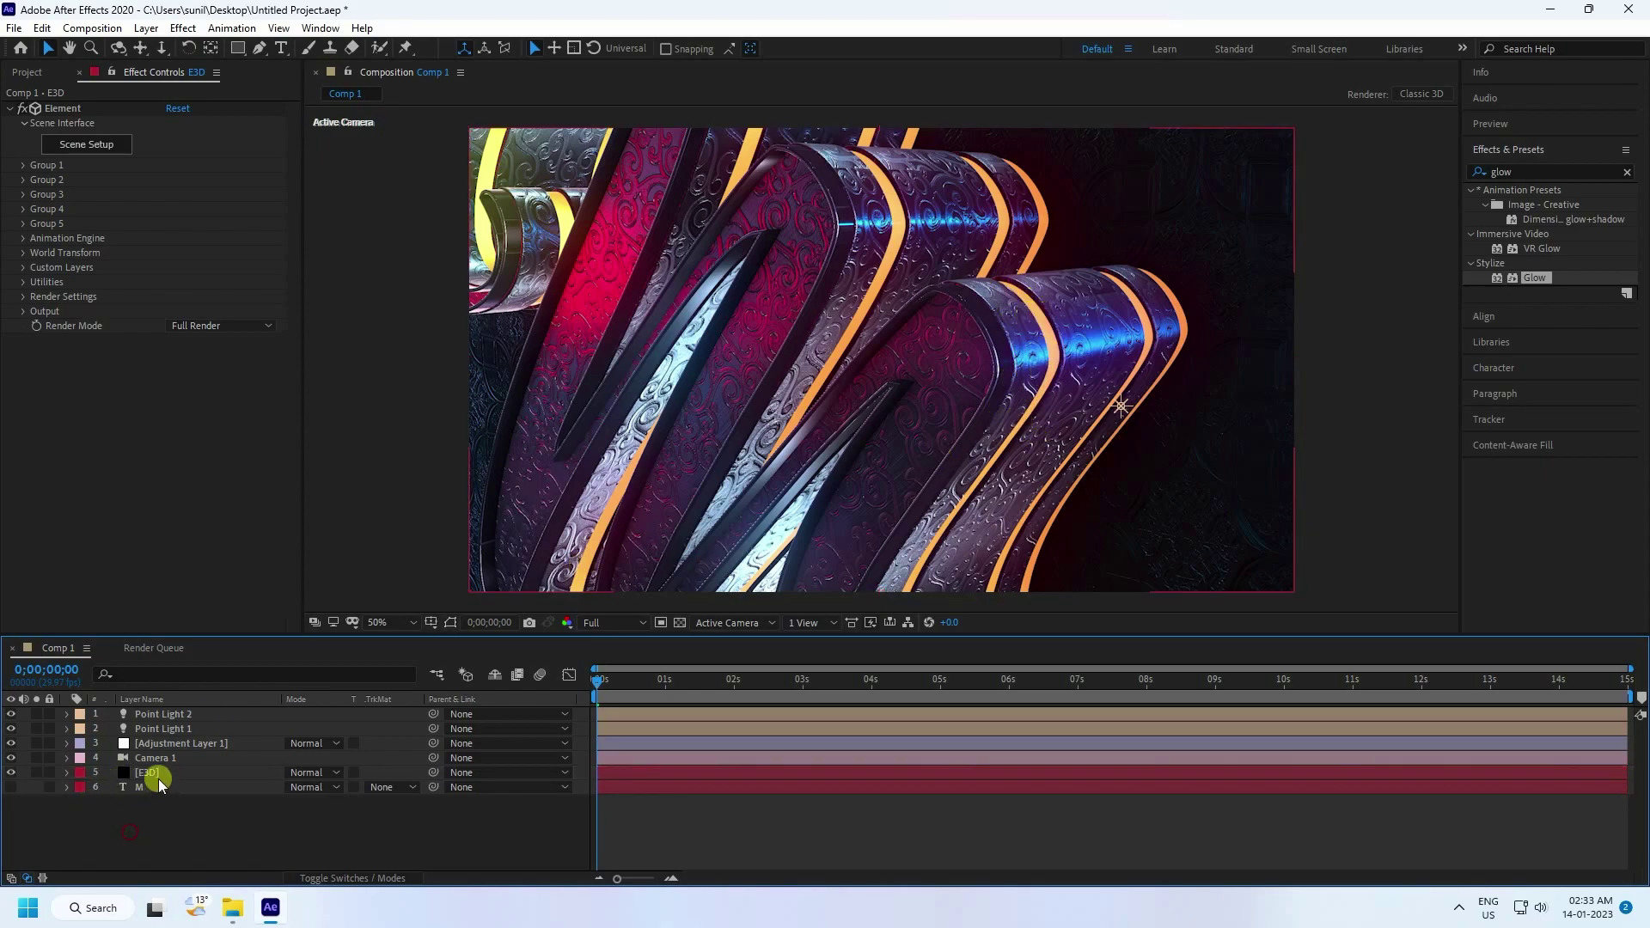
# Duplicate the E3D layer and rename the copy "E3D Glow"
pyautogui.click(144, 773)
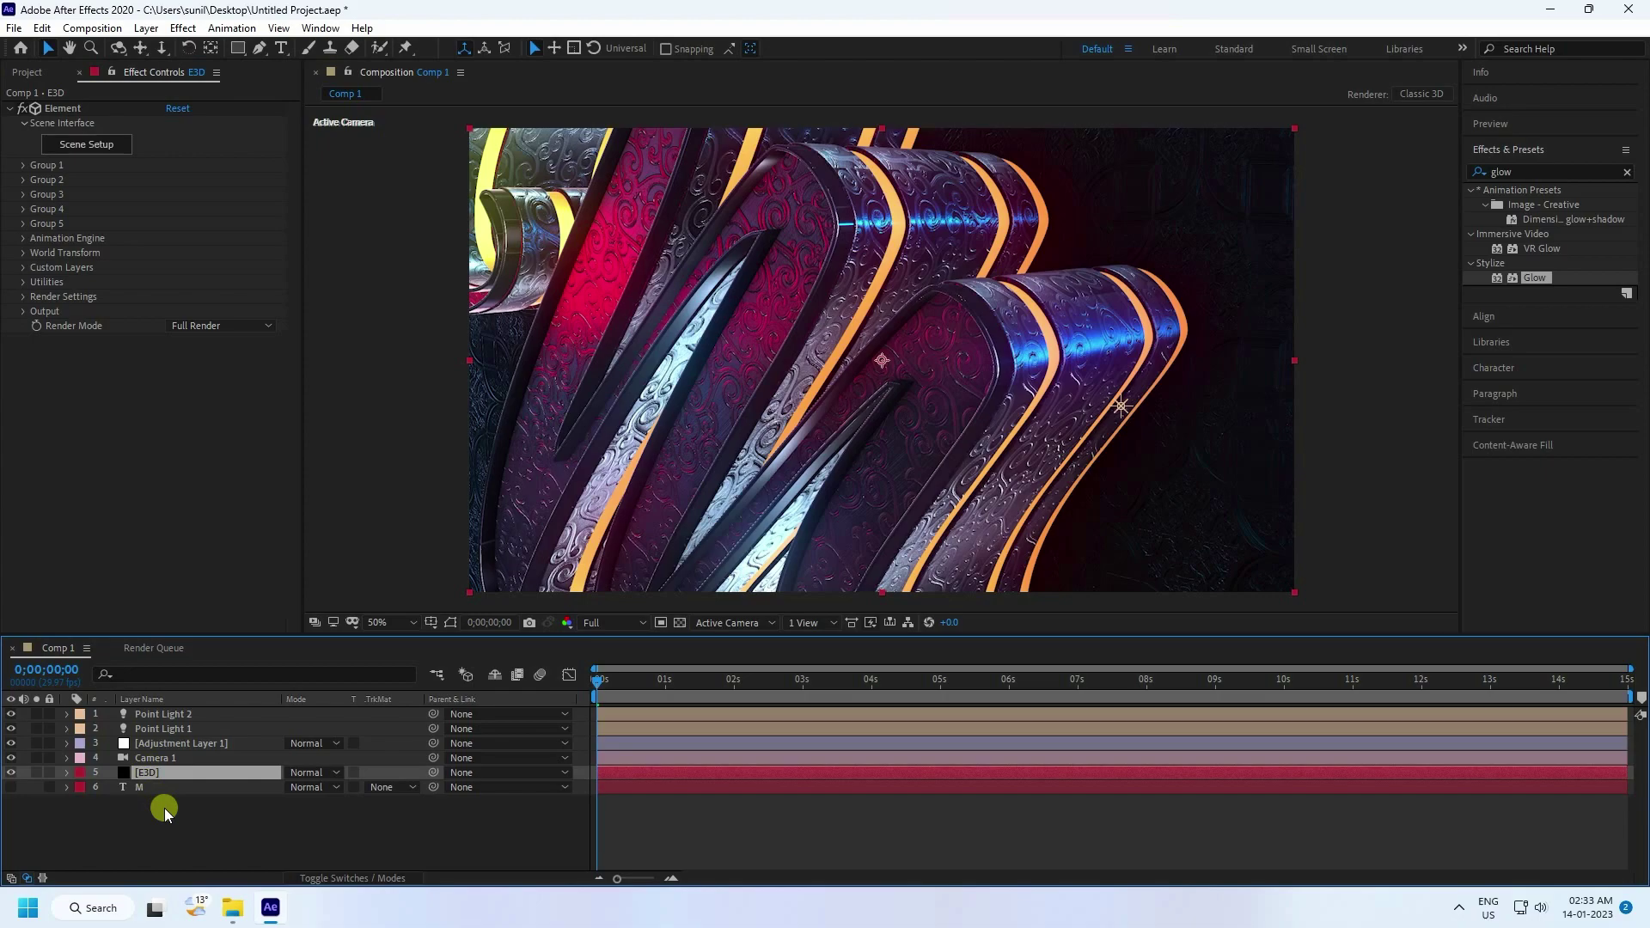
pyautogui.hotkey('ctrl', 'd')
pyautogui.rightClick(155, 776)
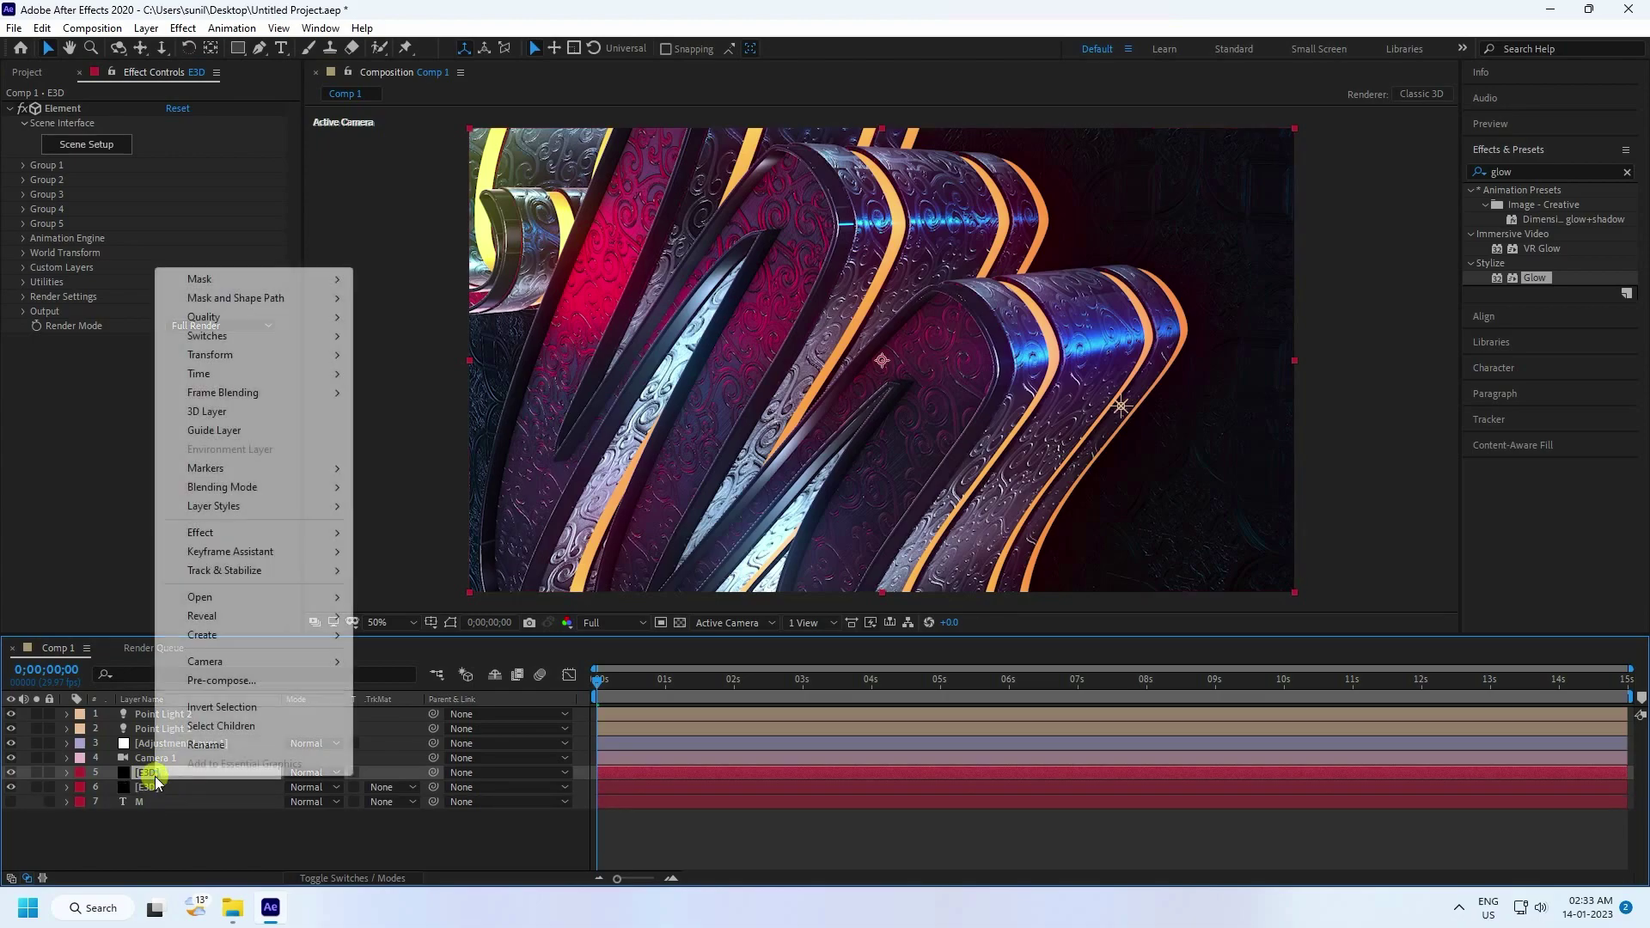
pyautogui.click(201, 753)
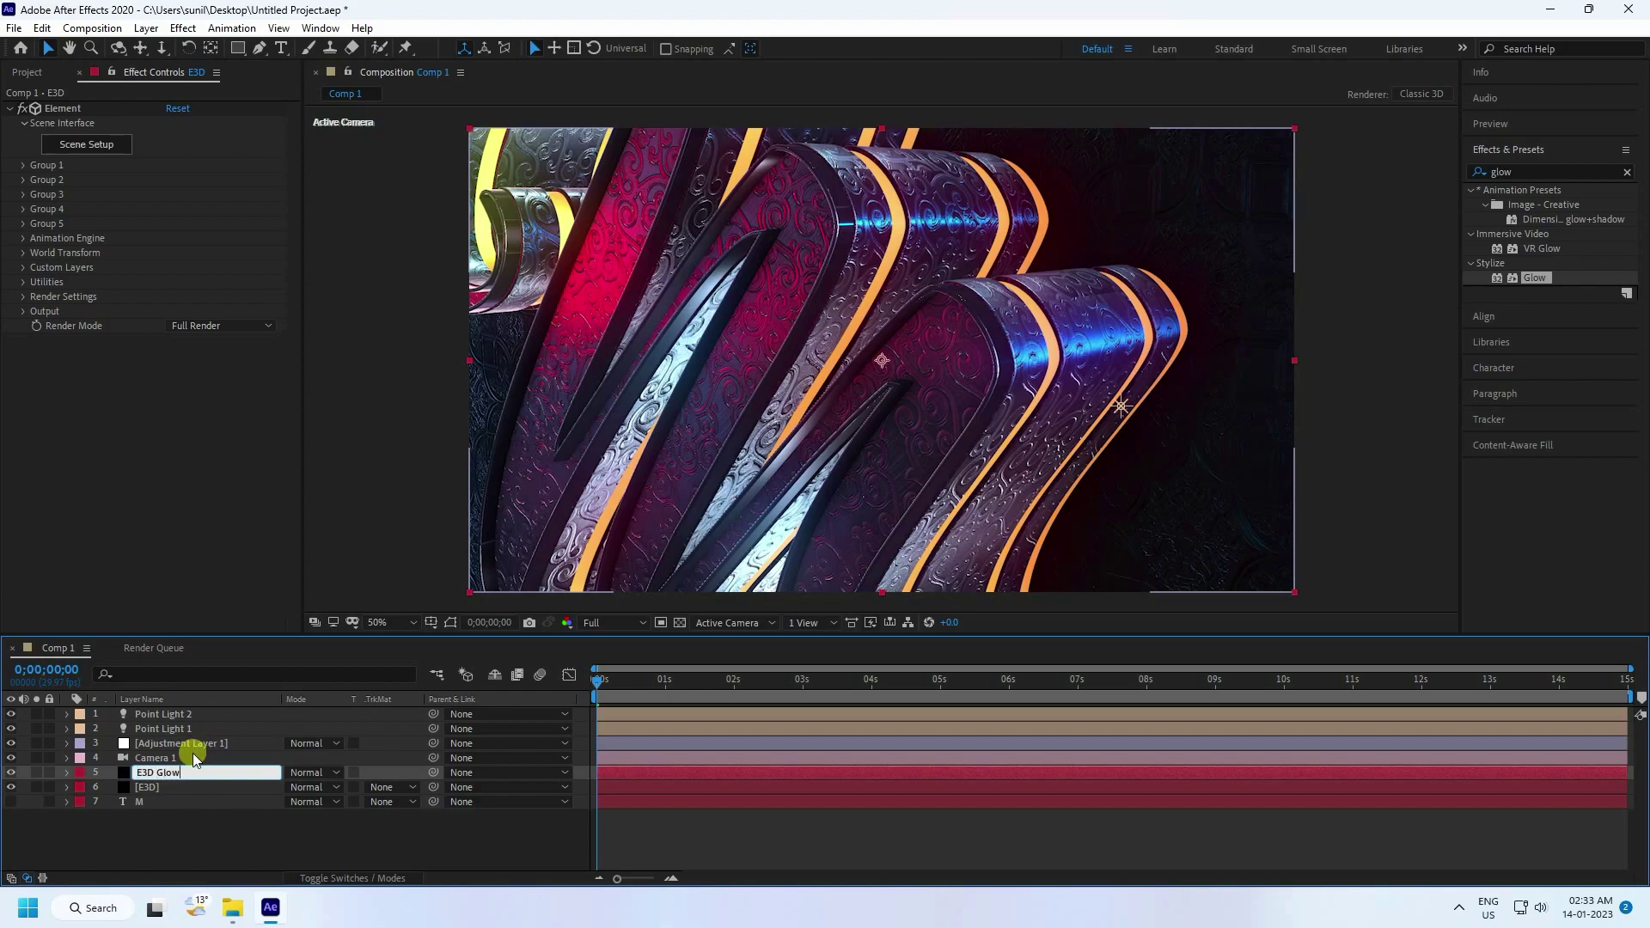
pyautogui.click(195, 839)
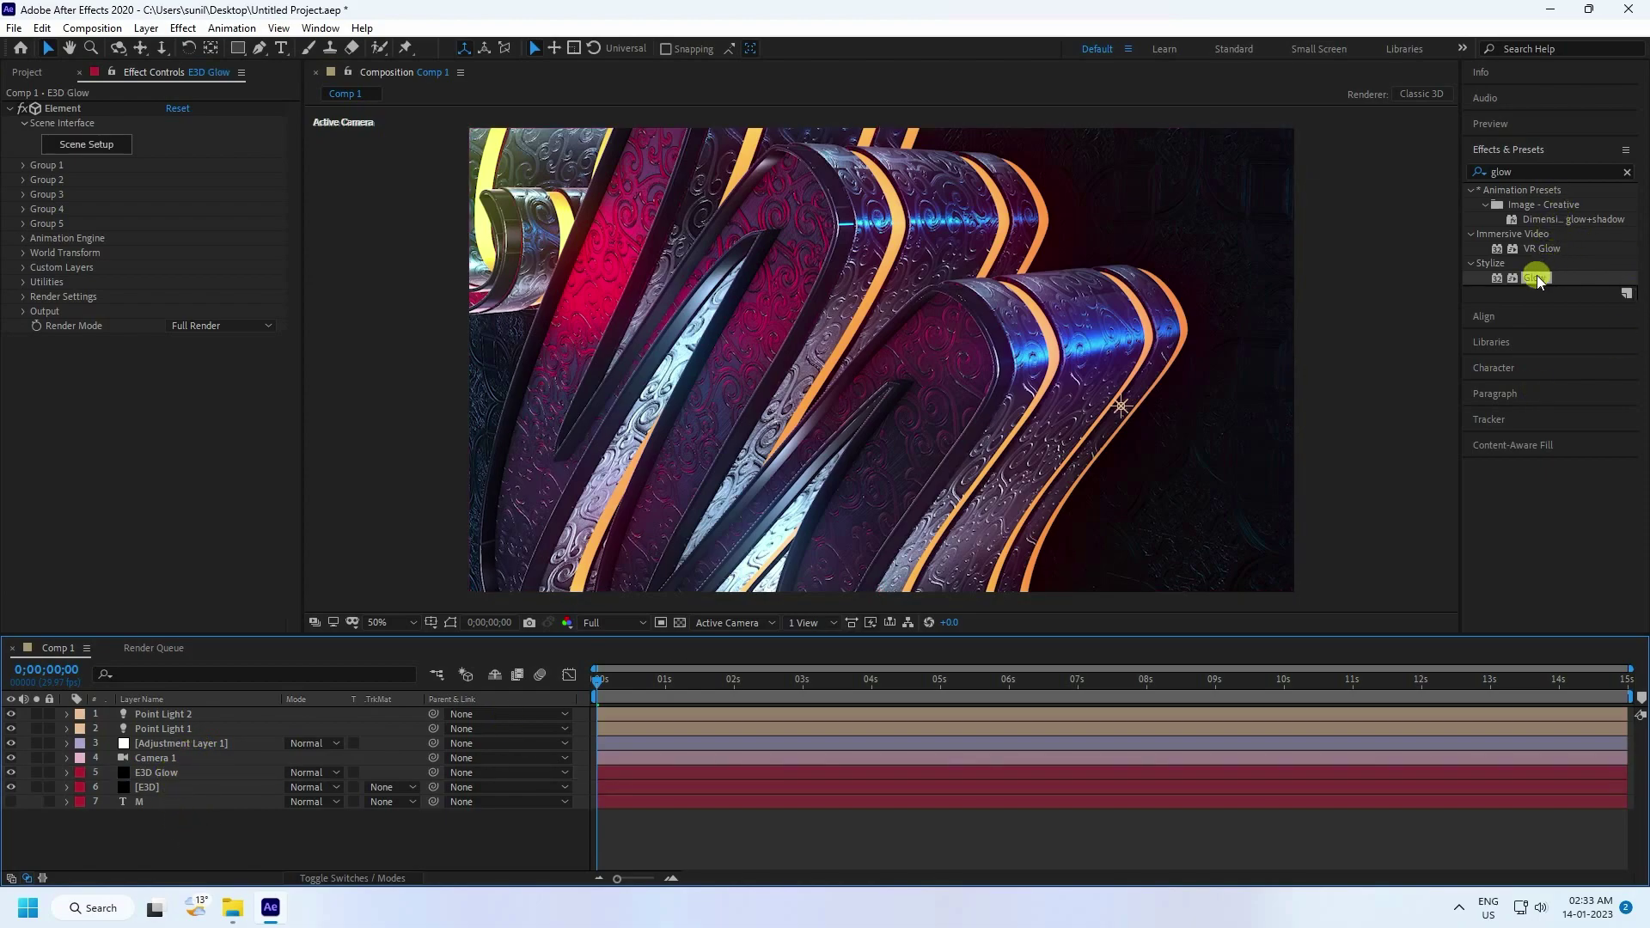
# Apply the Glow effect to the E3D Glow layer with threshold 100%, radius 100 and intensity 1.5
pyautogui.moveTo(1537, 275); pyautogui.dragTo(159, 774)
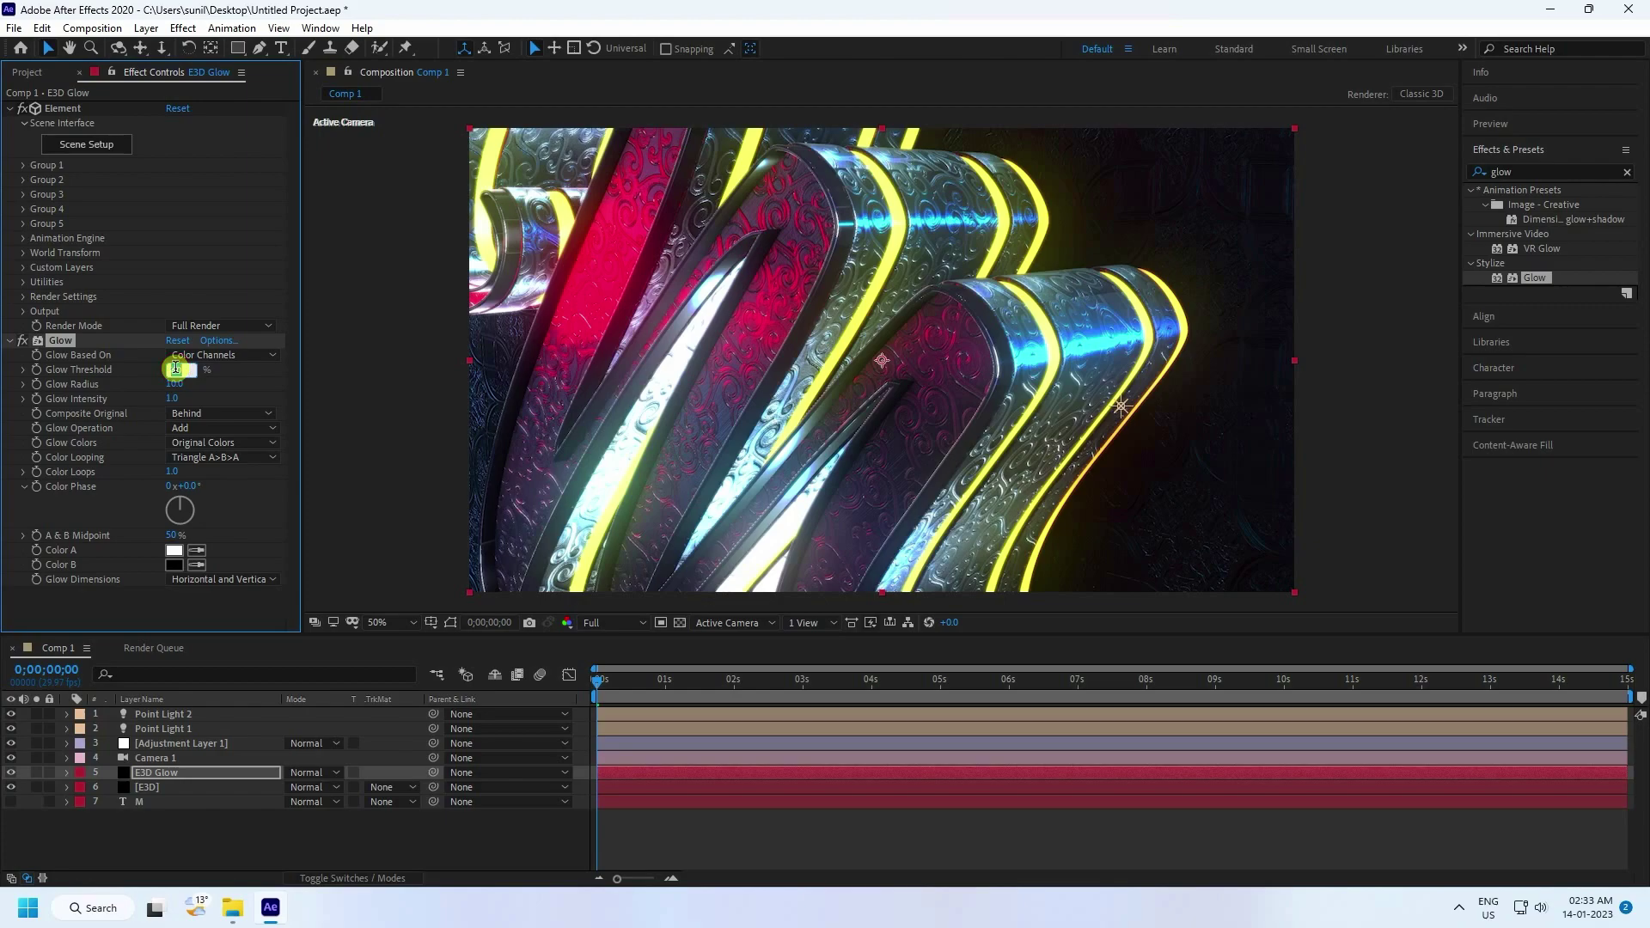
pyautogui.write('100')
pyautogui.press('Return')
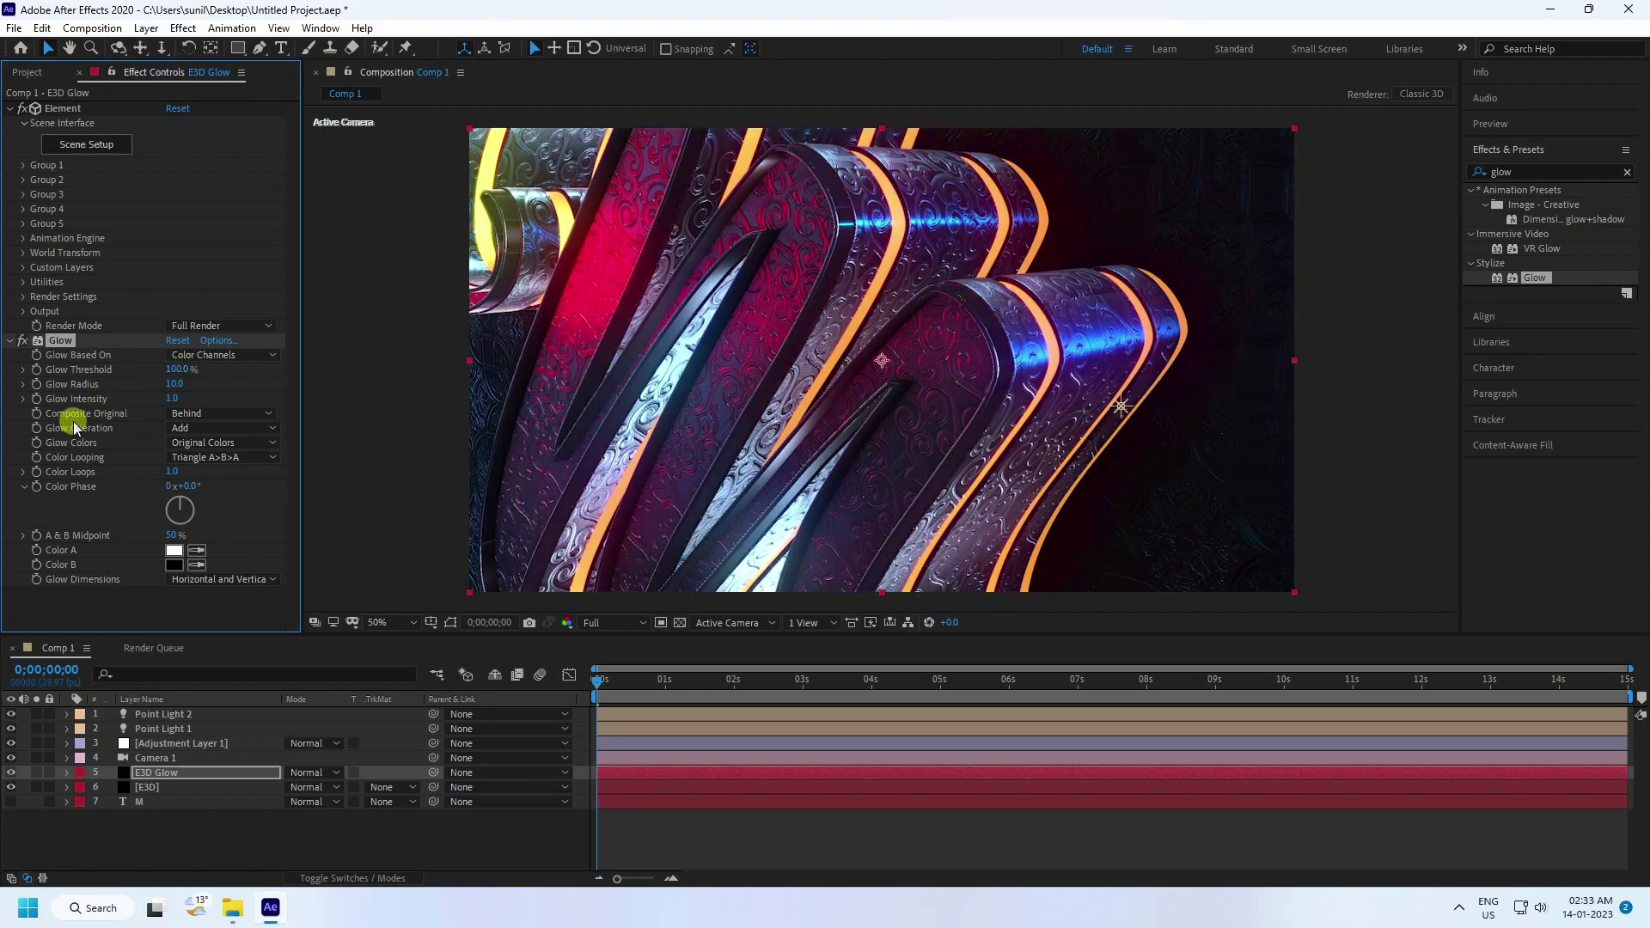
pyautogui.click(180, 385)
pyautogui.write('100')
pyautogui.press('Return')
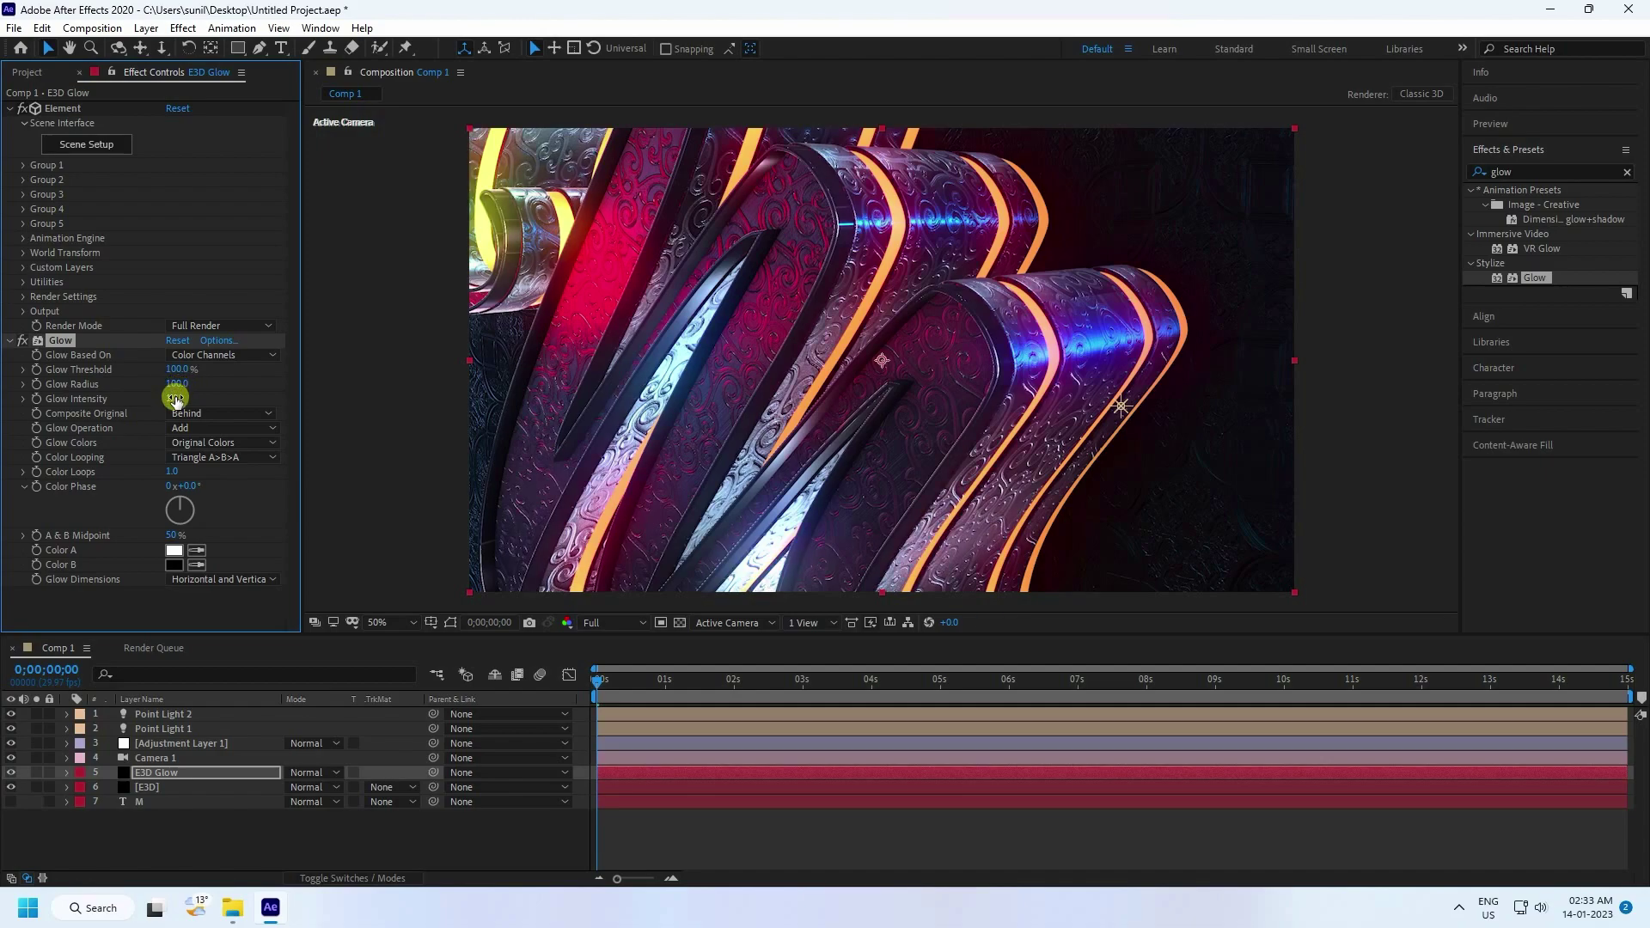
pyautogui.press('Tab')
pyautogui.write('1.5')
pyautogui.press('Return')
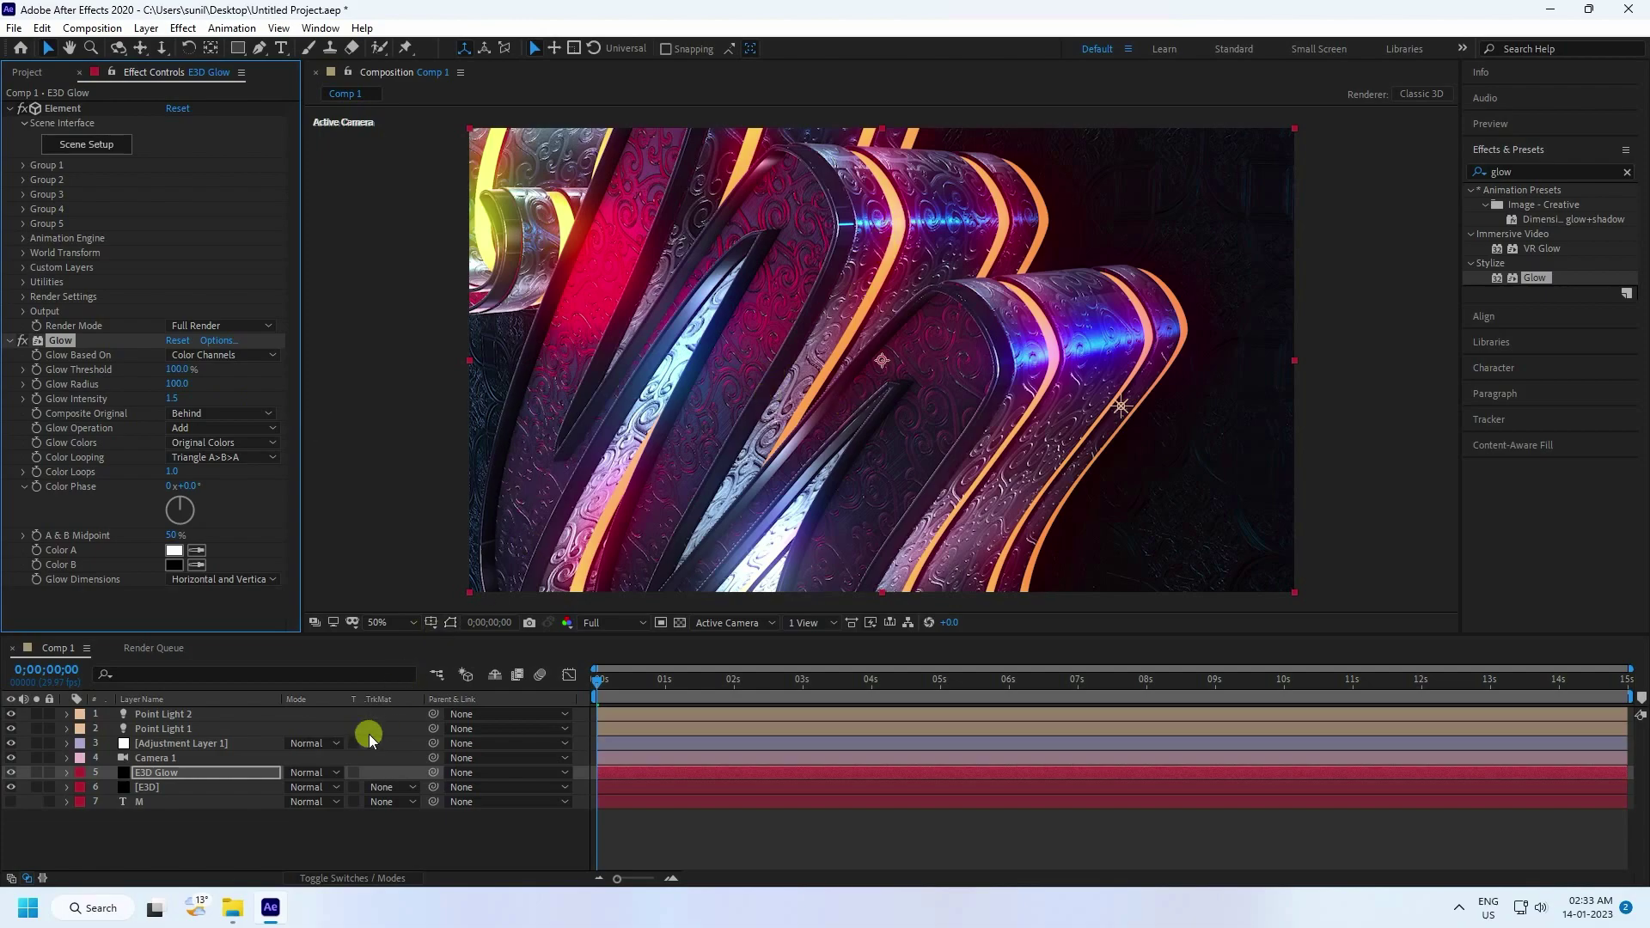
# Set the Element output of the E3D Glow layer to show only the Illumination pass
pyautogui.click(165, 772)
pyautogui.click(13, 340)
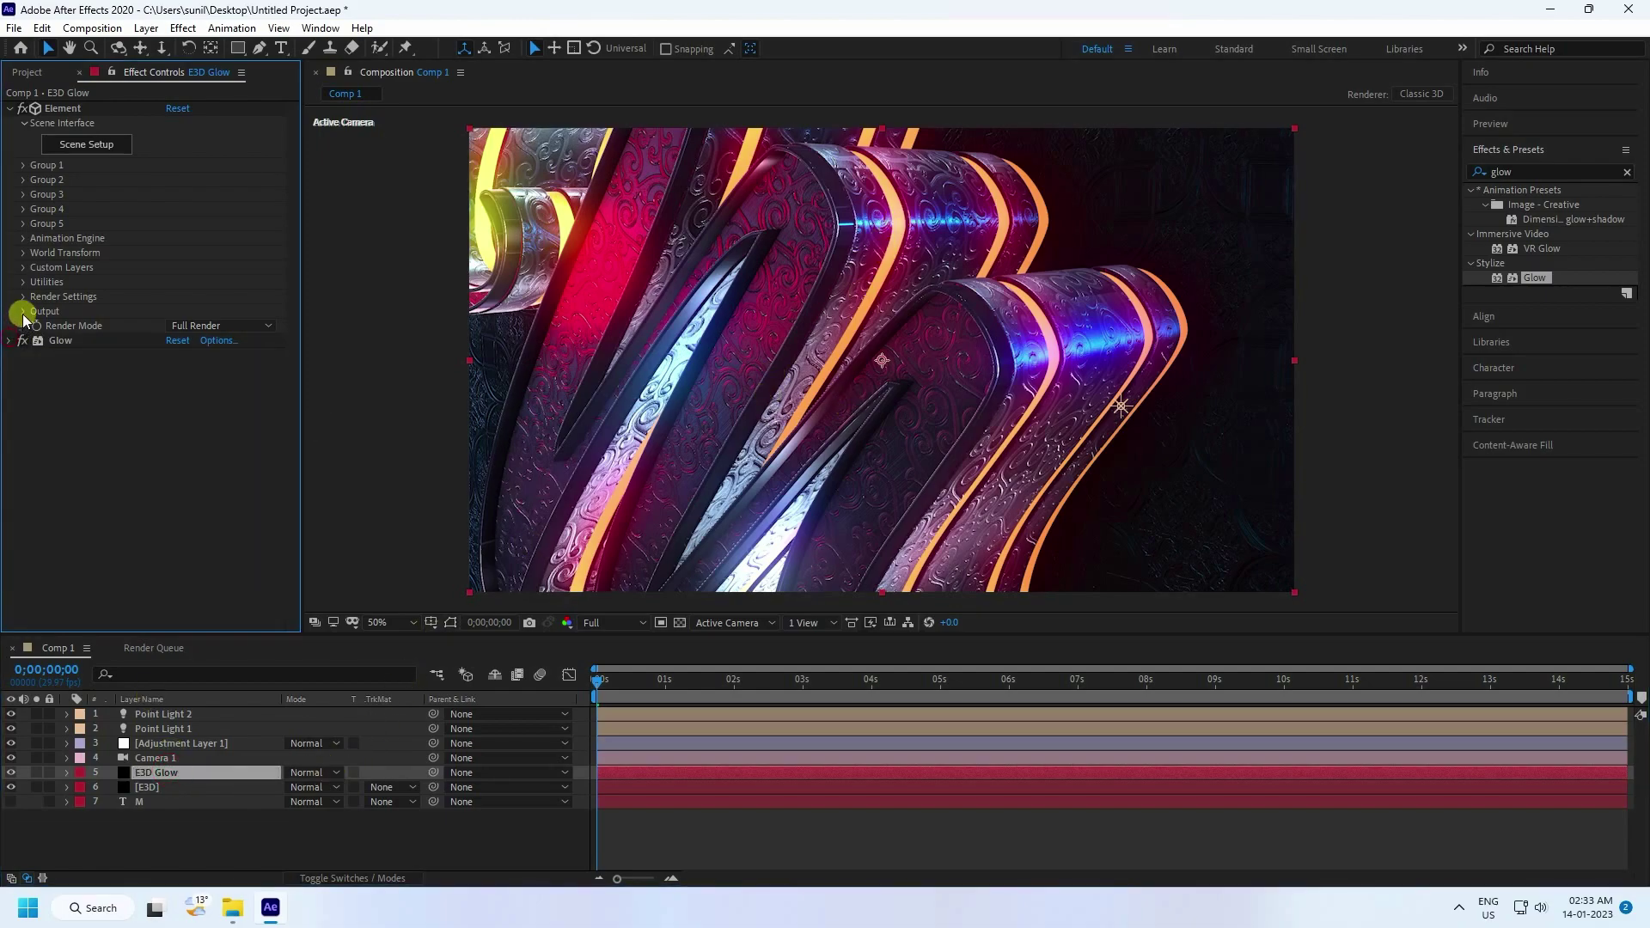
pyautogui.click(23, 311)
pyautogui.click(205, 325)
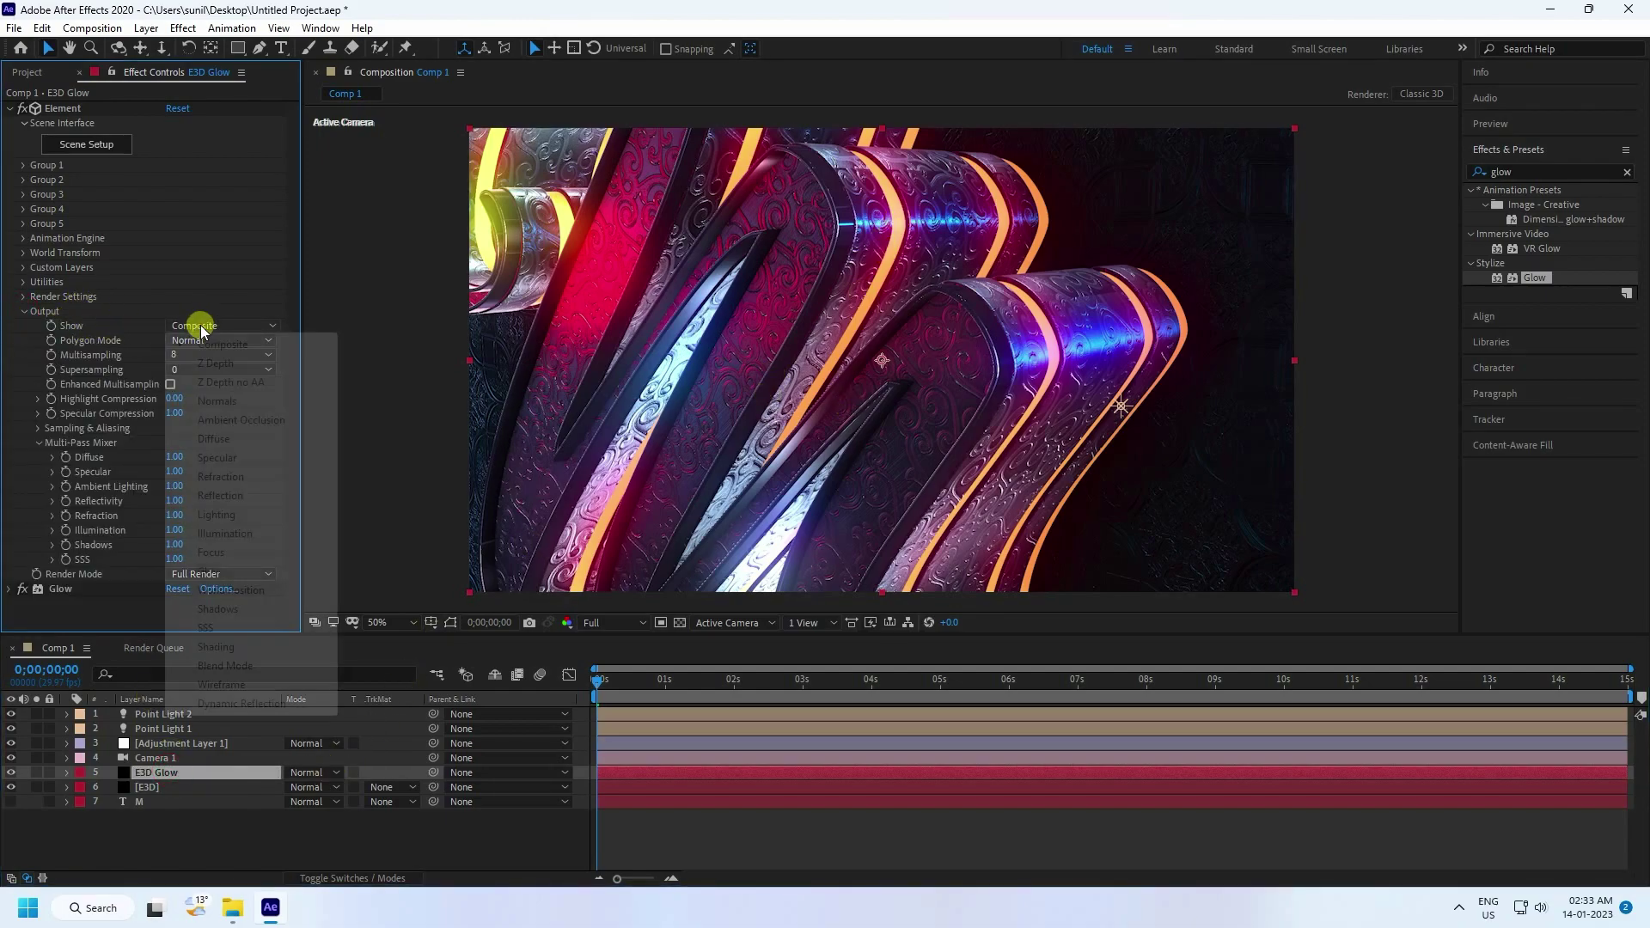
pyautogui.click(236, 531)
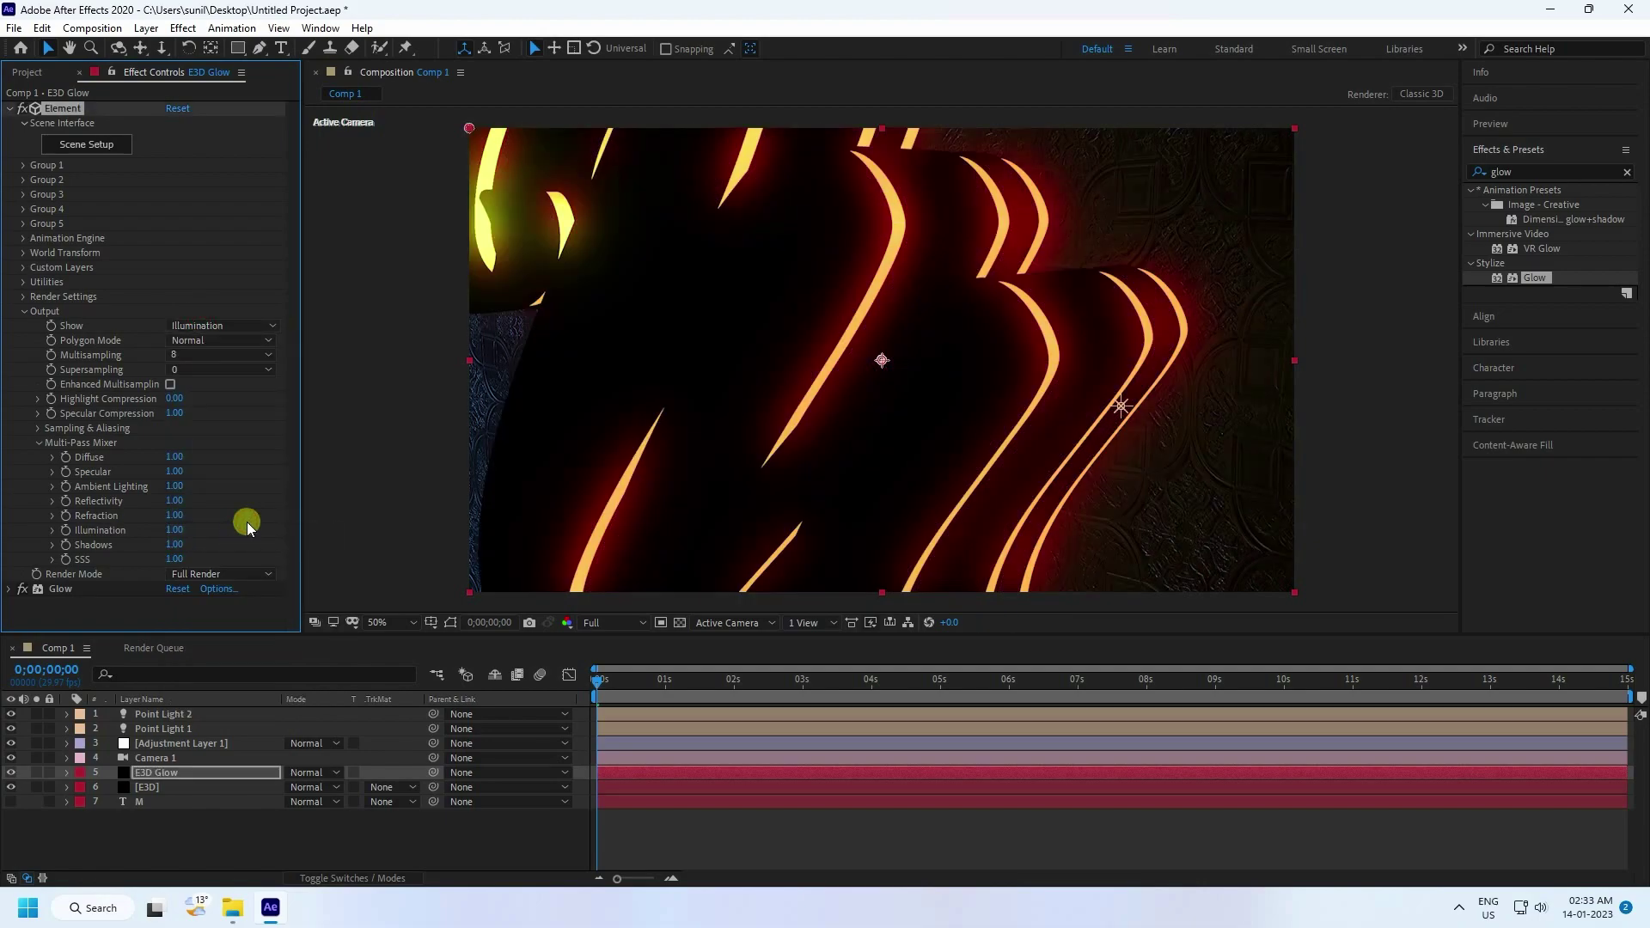
pyautogui.click(24, 311)
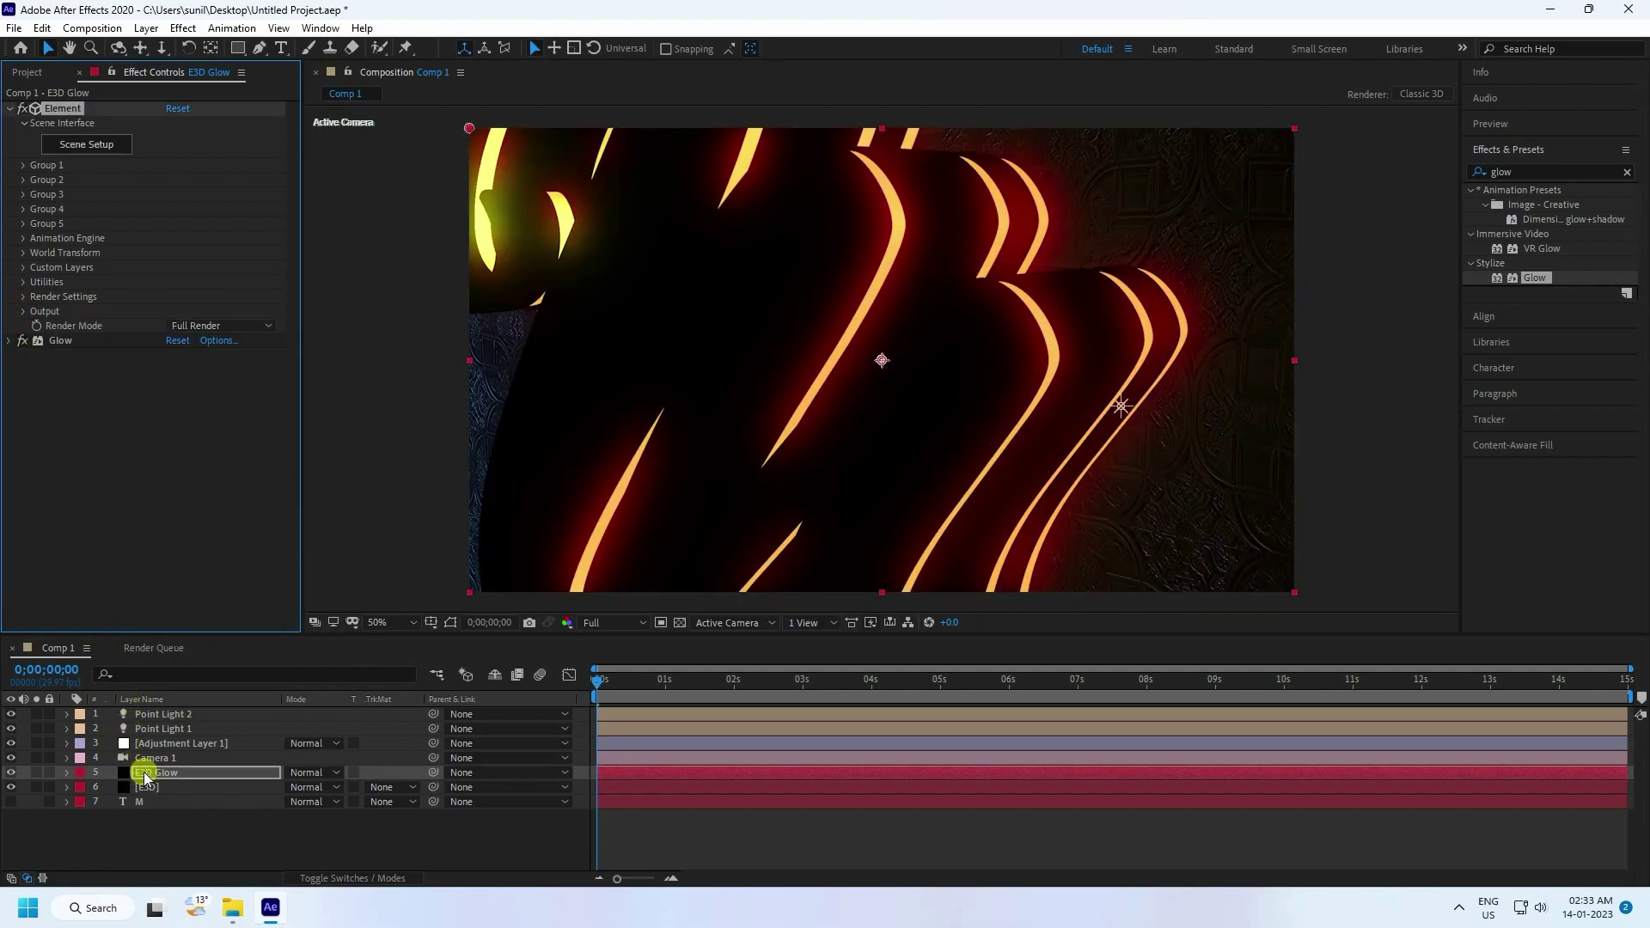
# Change the E3D Glow layer's blending mode to Lighten
pyautogui.click(140, 772)
pyautogui.click(311, 773)
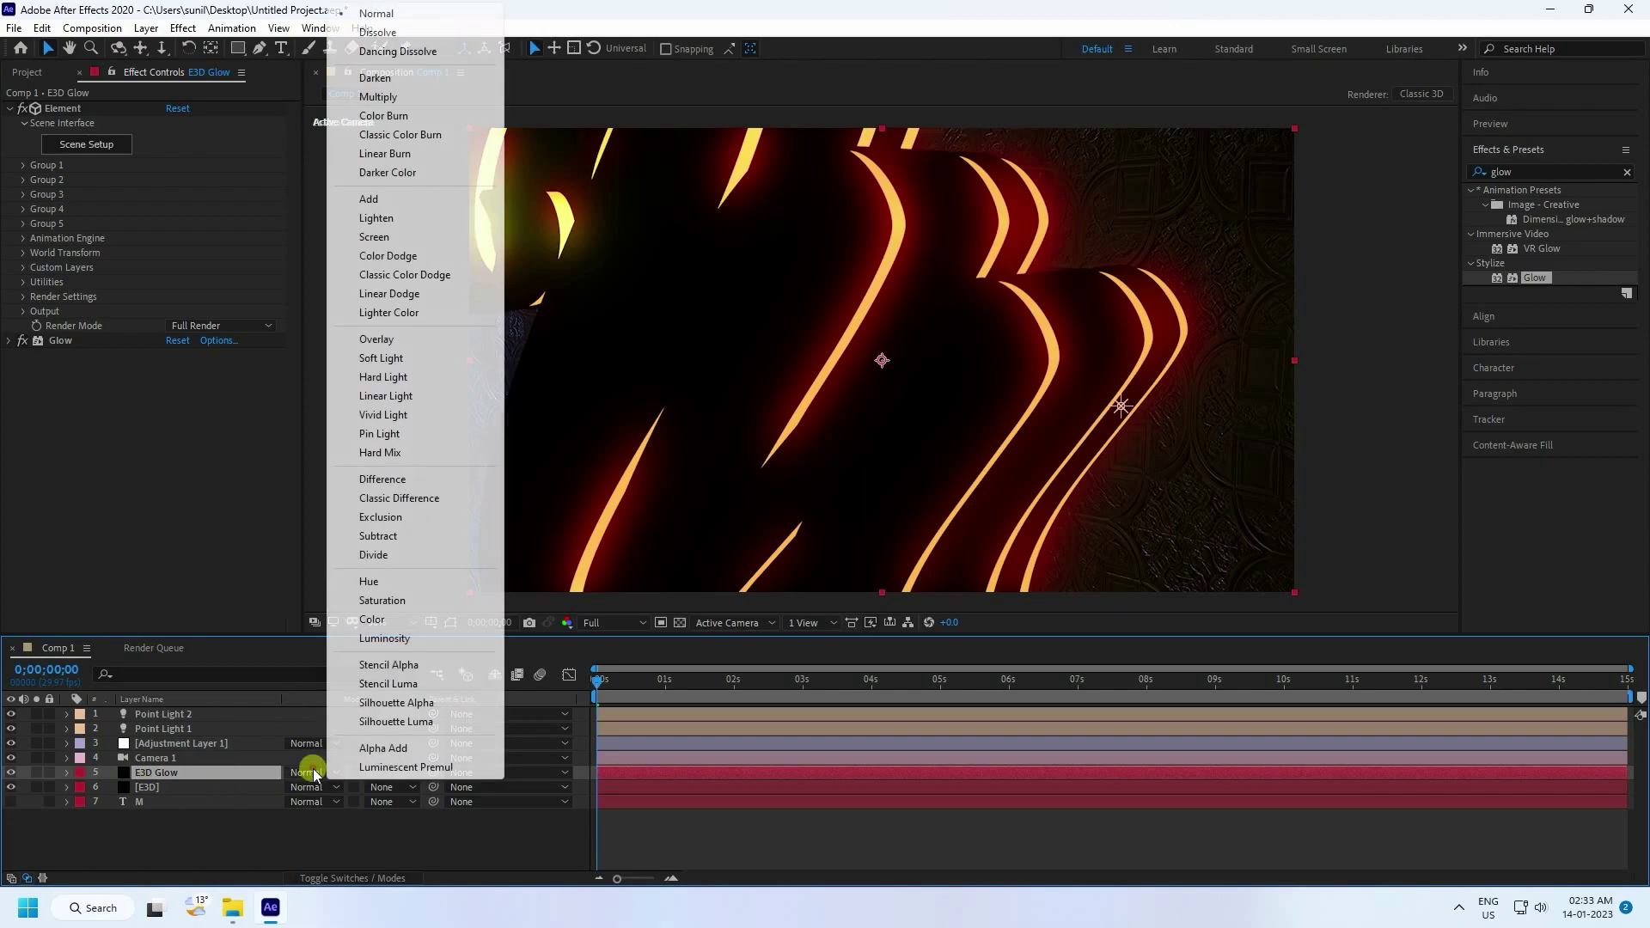
pyautogui.click(376, 218)
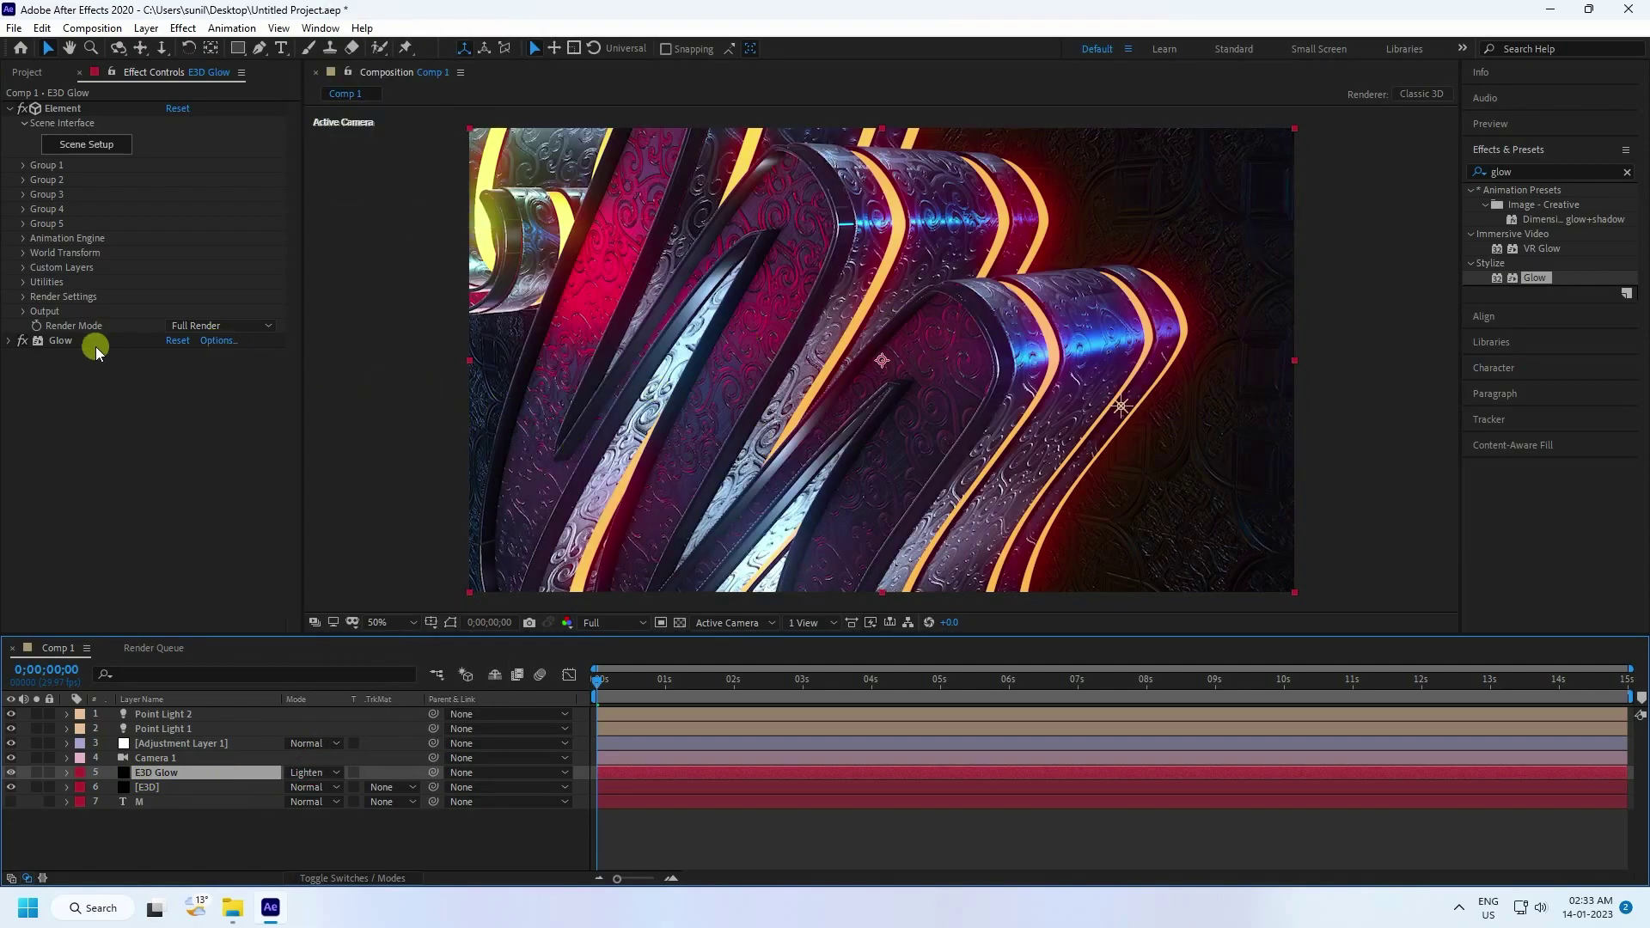
# Duplicate the Glow effect on the E3D Glow layer to strengthen the glow
pyautogui.click(21, 343)
pyautogui.click(59, 340)
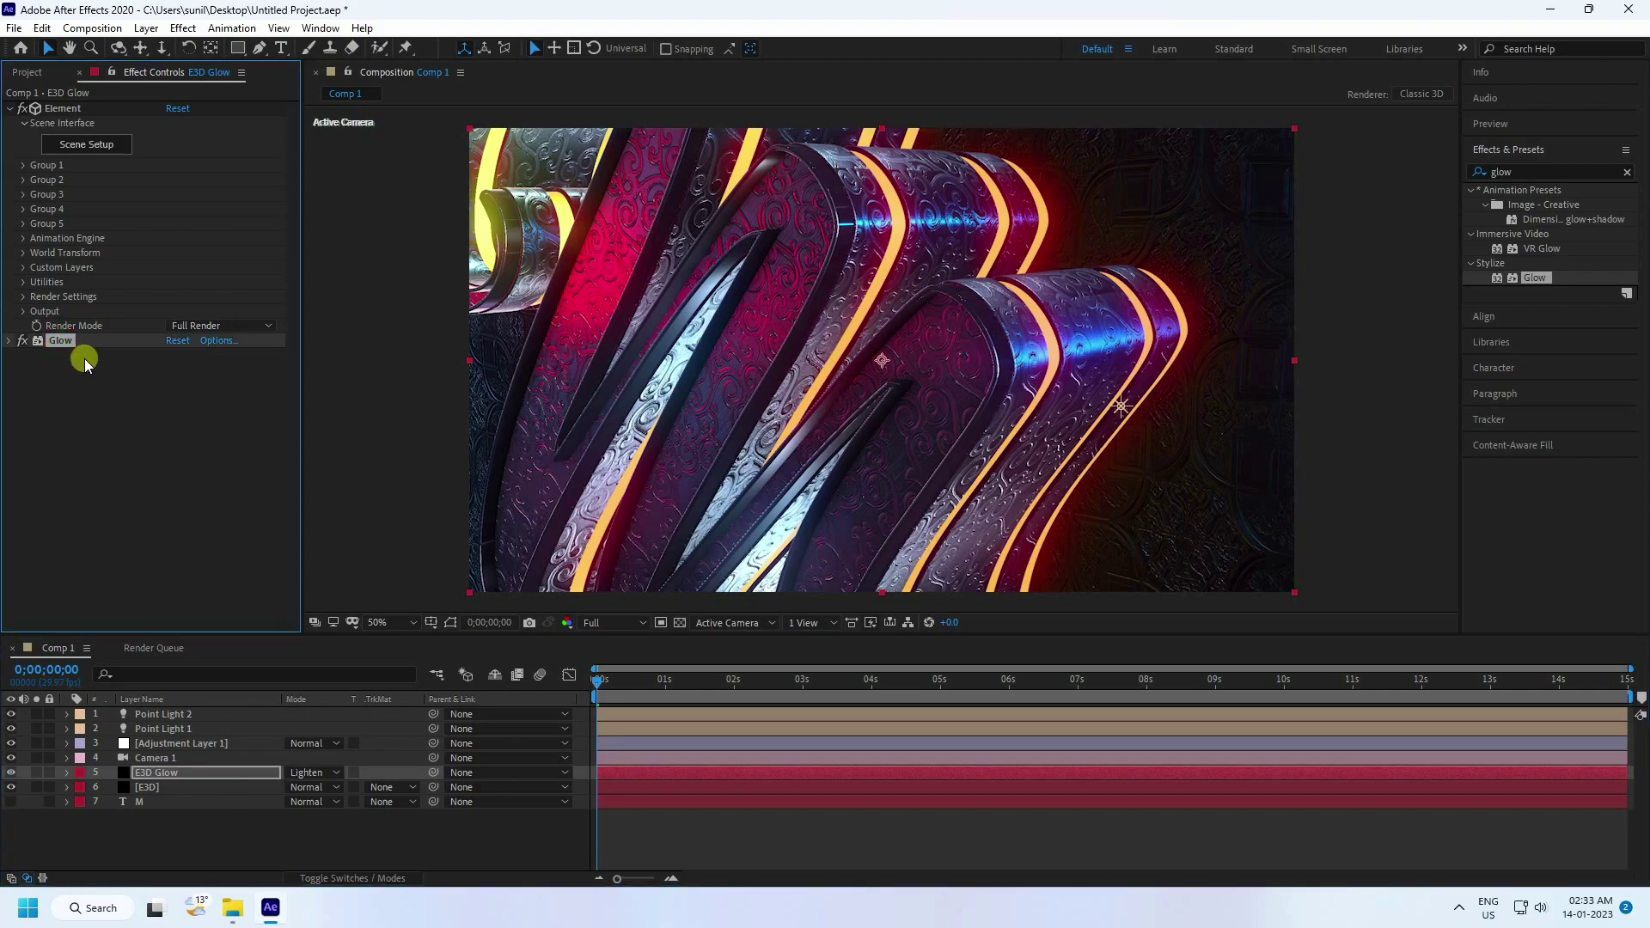
pyautogui.hotkey('ctrl', 'd')
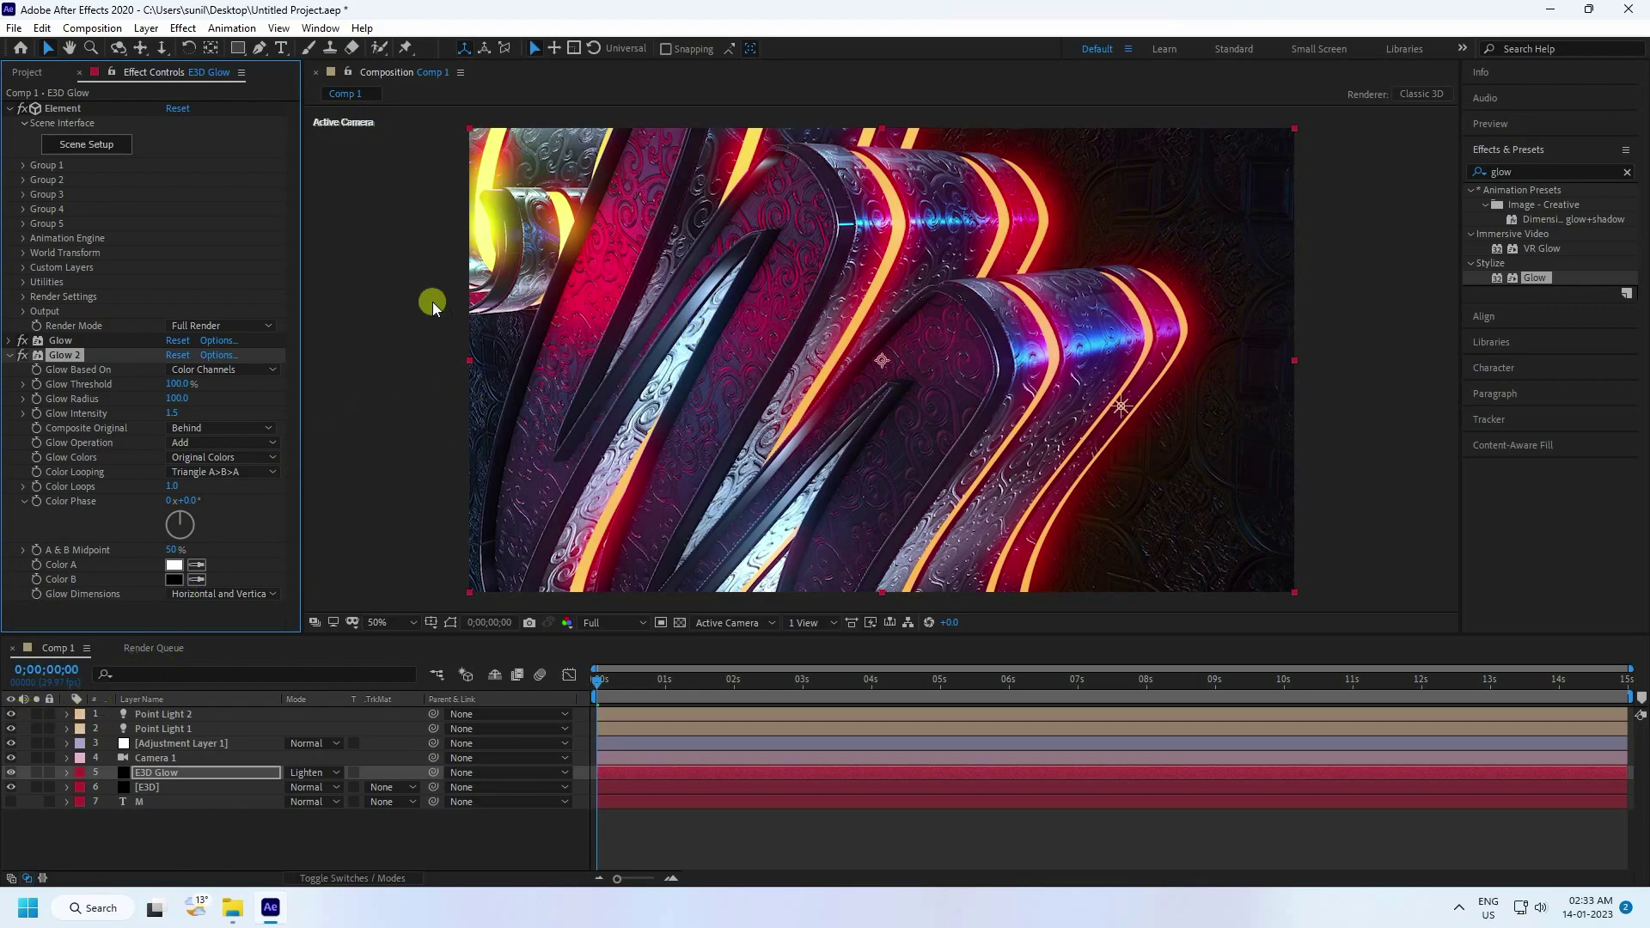
pyautogui.click(9, 355)
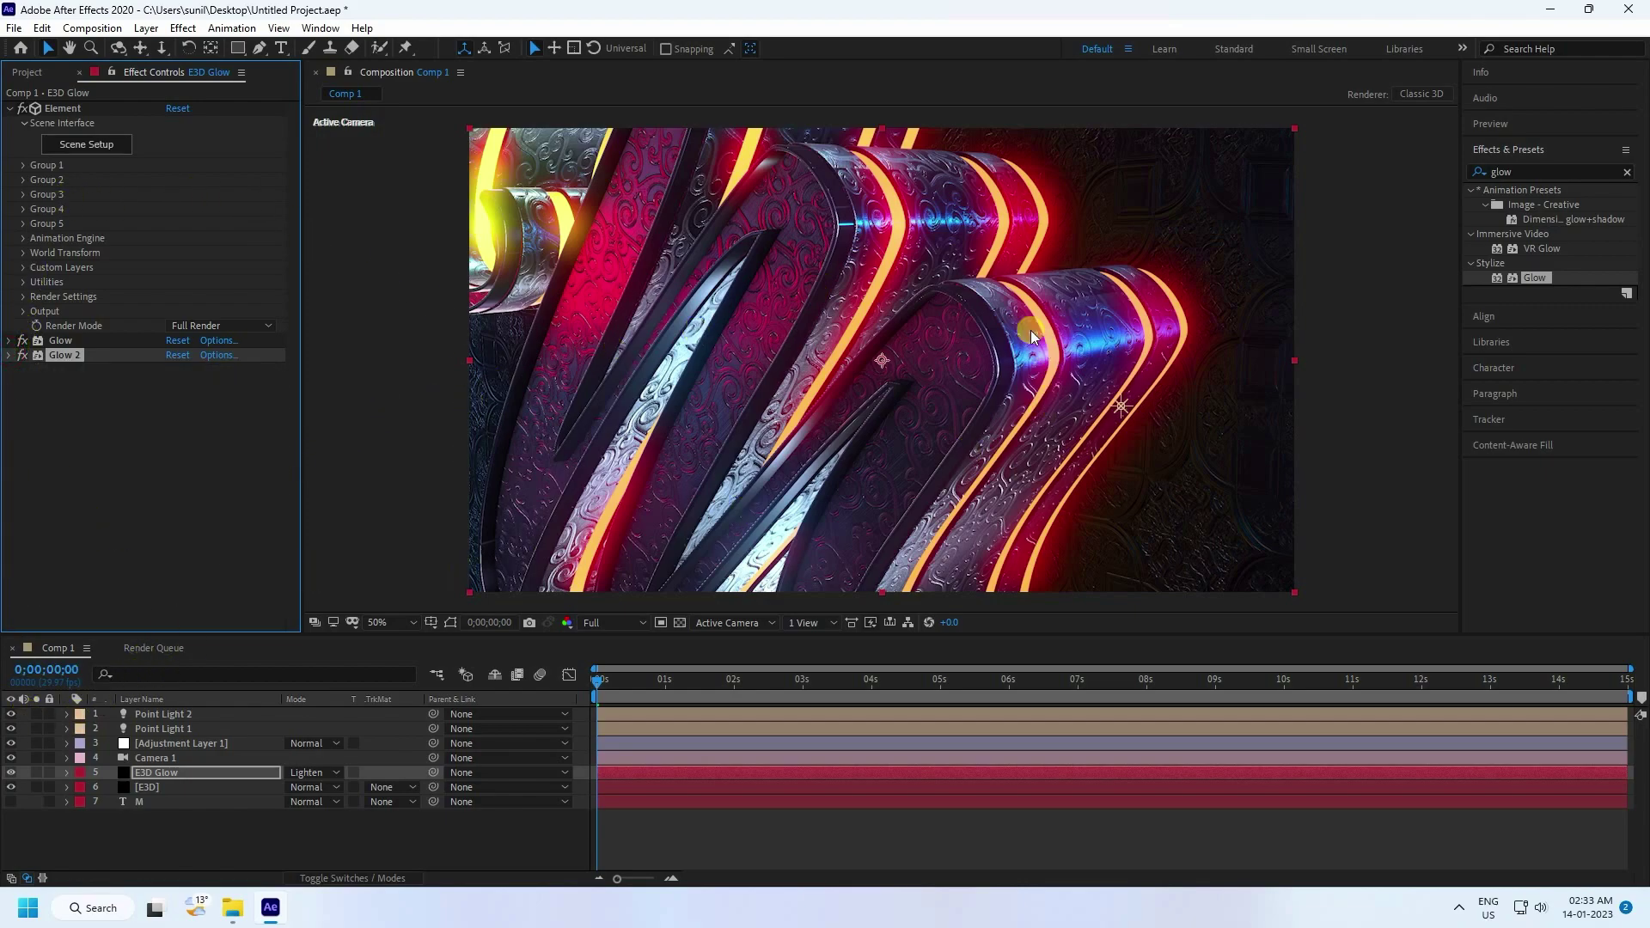
# Find the Curves effect and apply it to Adjustment Layer 1
pyautogui.click(163, 743)
pyautogui.click(1553, 171)
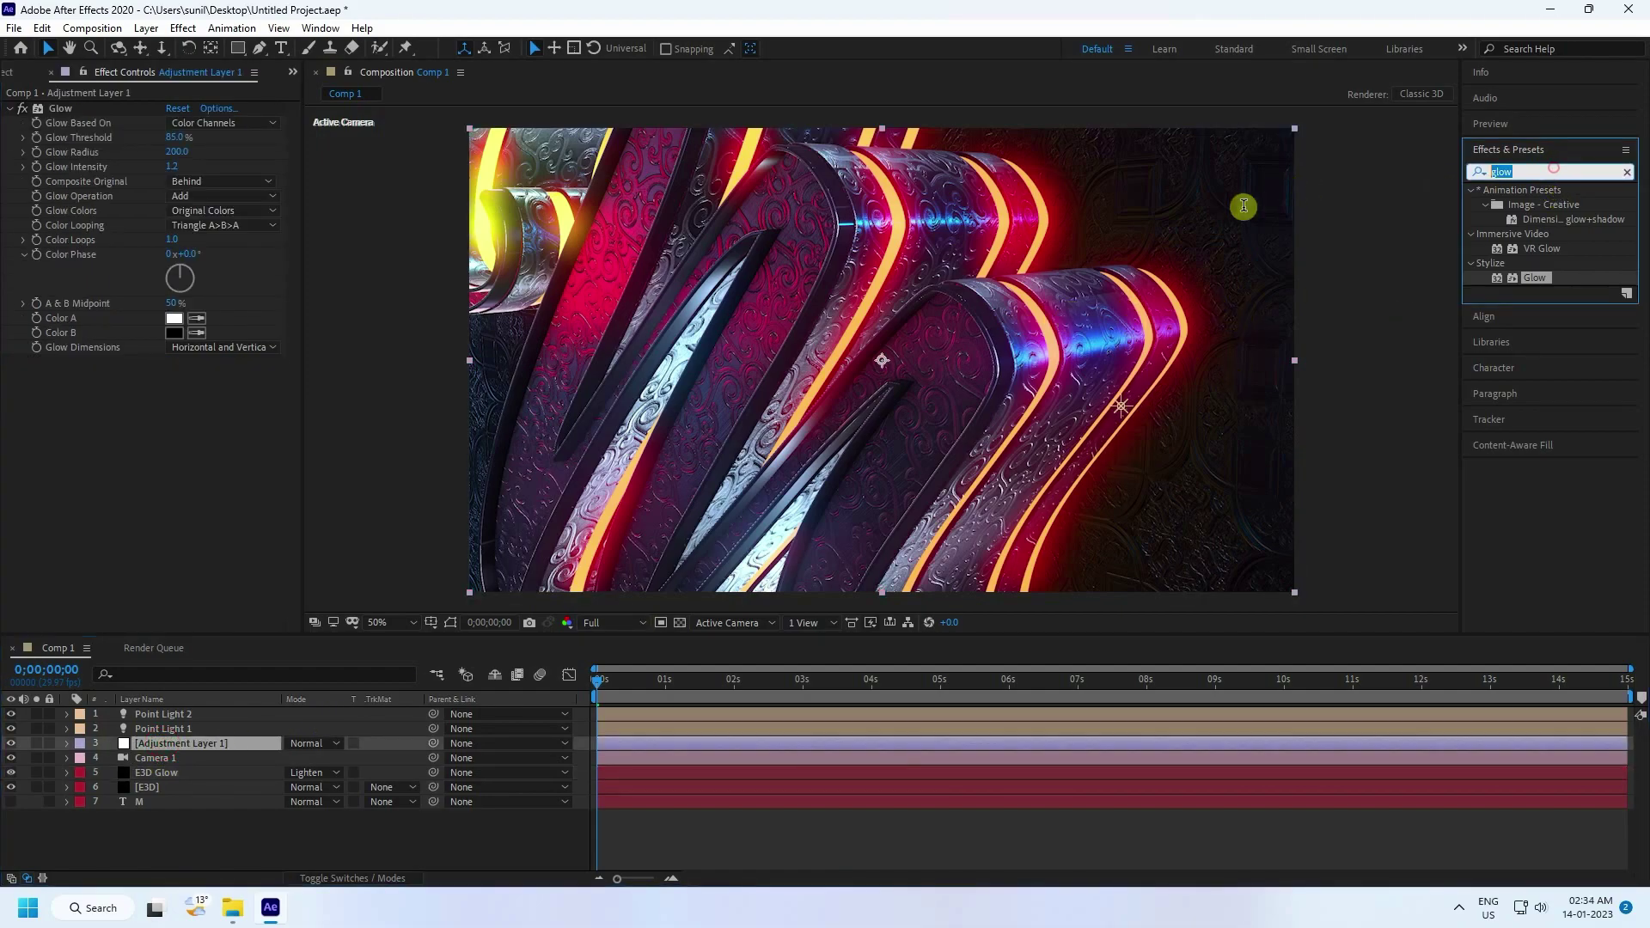
pyautogui.write('cur')
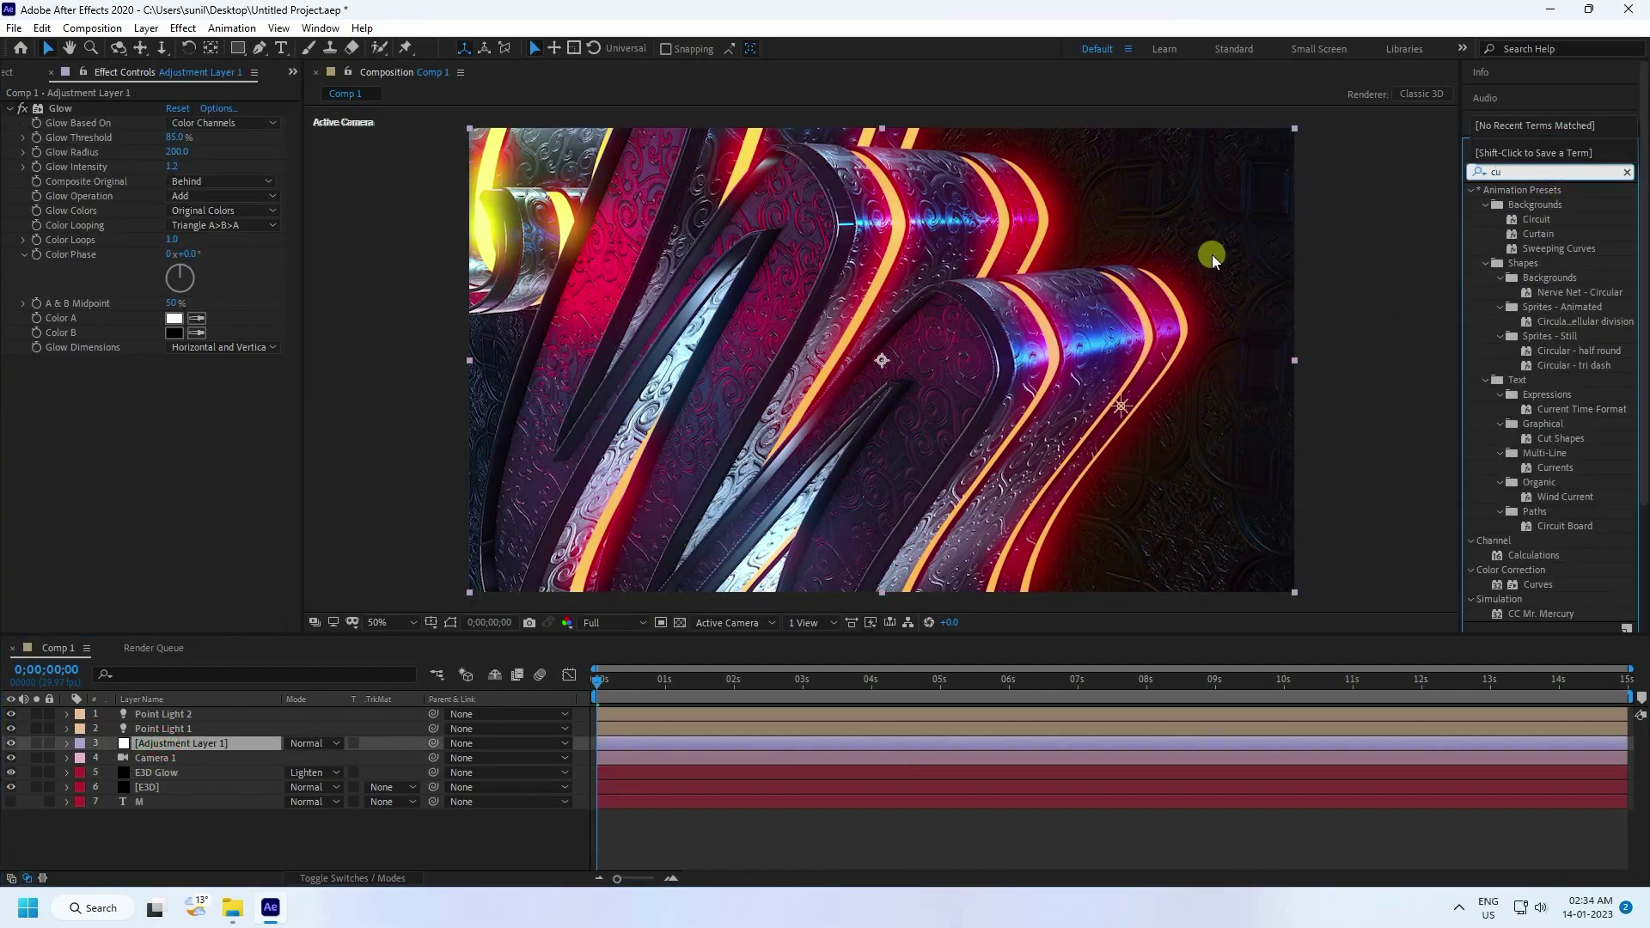
pyautogui.click(1545, 367)
pyautogui.moveTo(1538, 364); pyautogui.dragTo(165, 741)
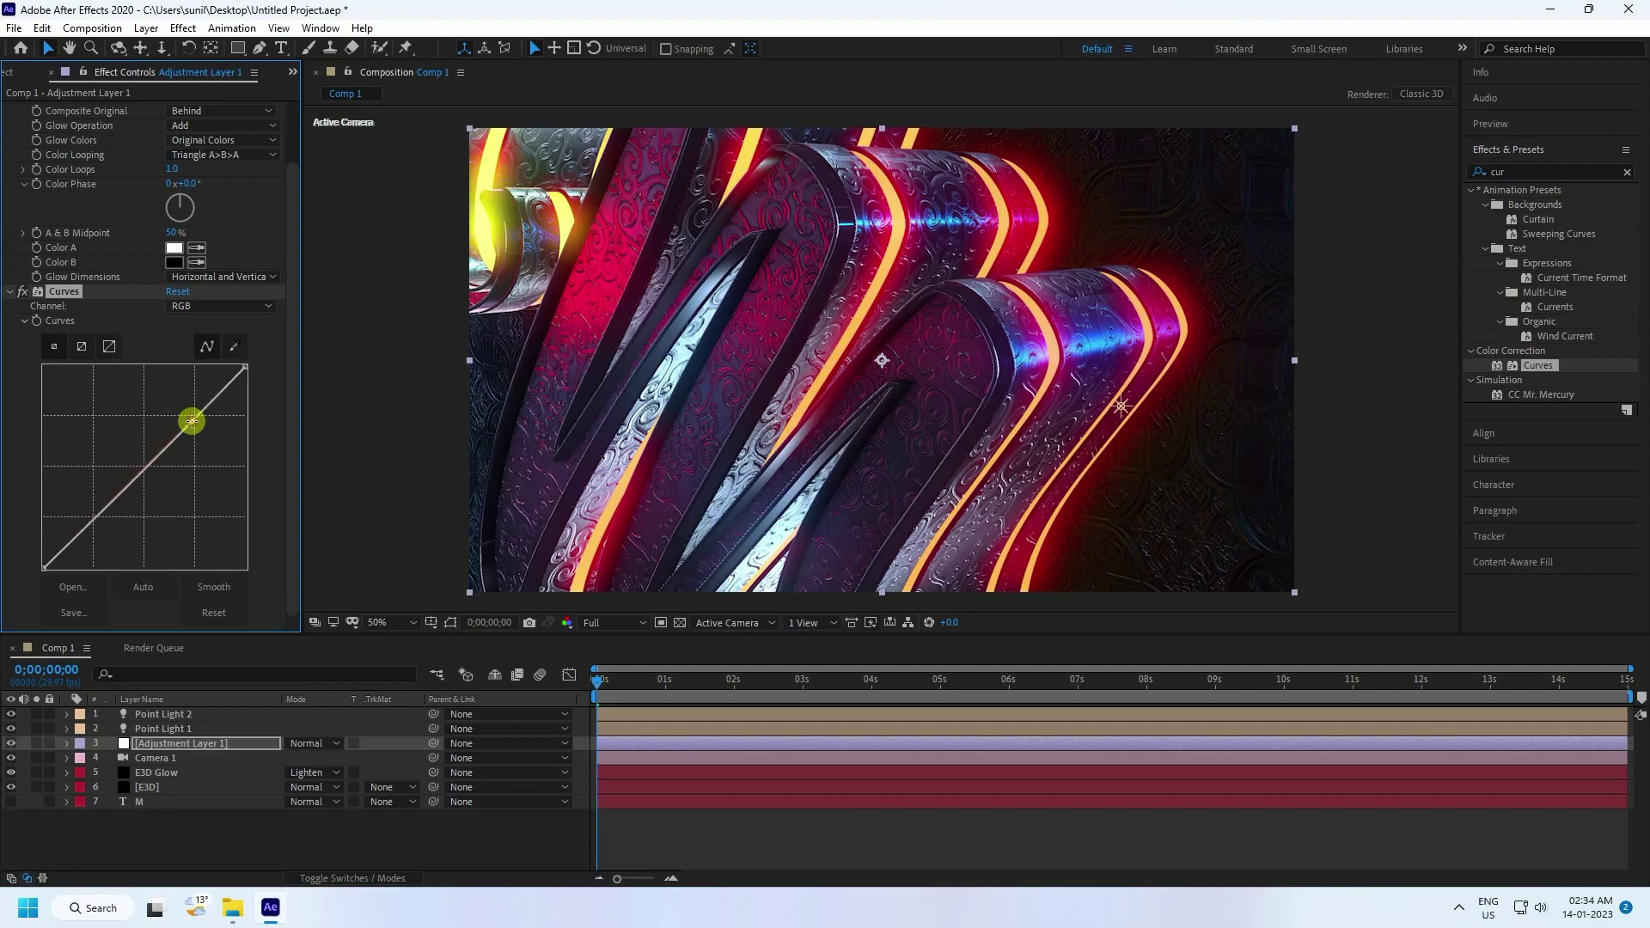
# Shape the RGB curve on Adjustment Layer 1 by raising an upper point and adding a lower point that keeps the shadows darker
pyautogui.moveTo(190, 421); pyautogui.dragTo(178, 412)
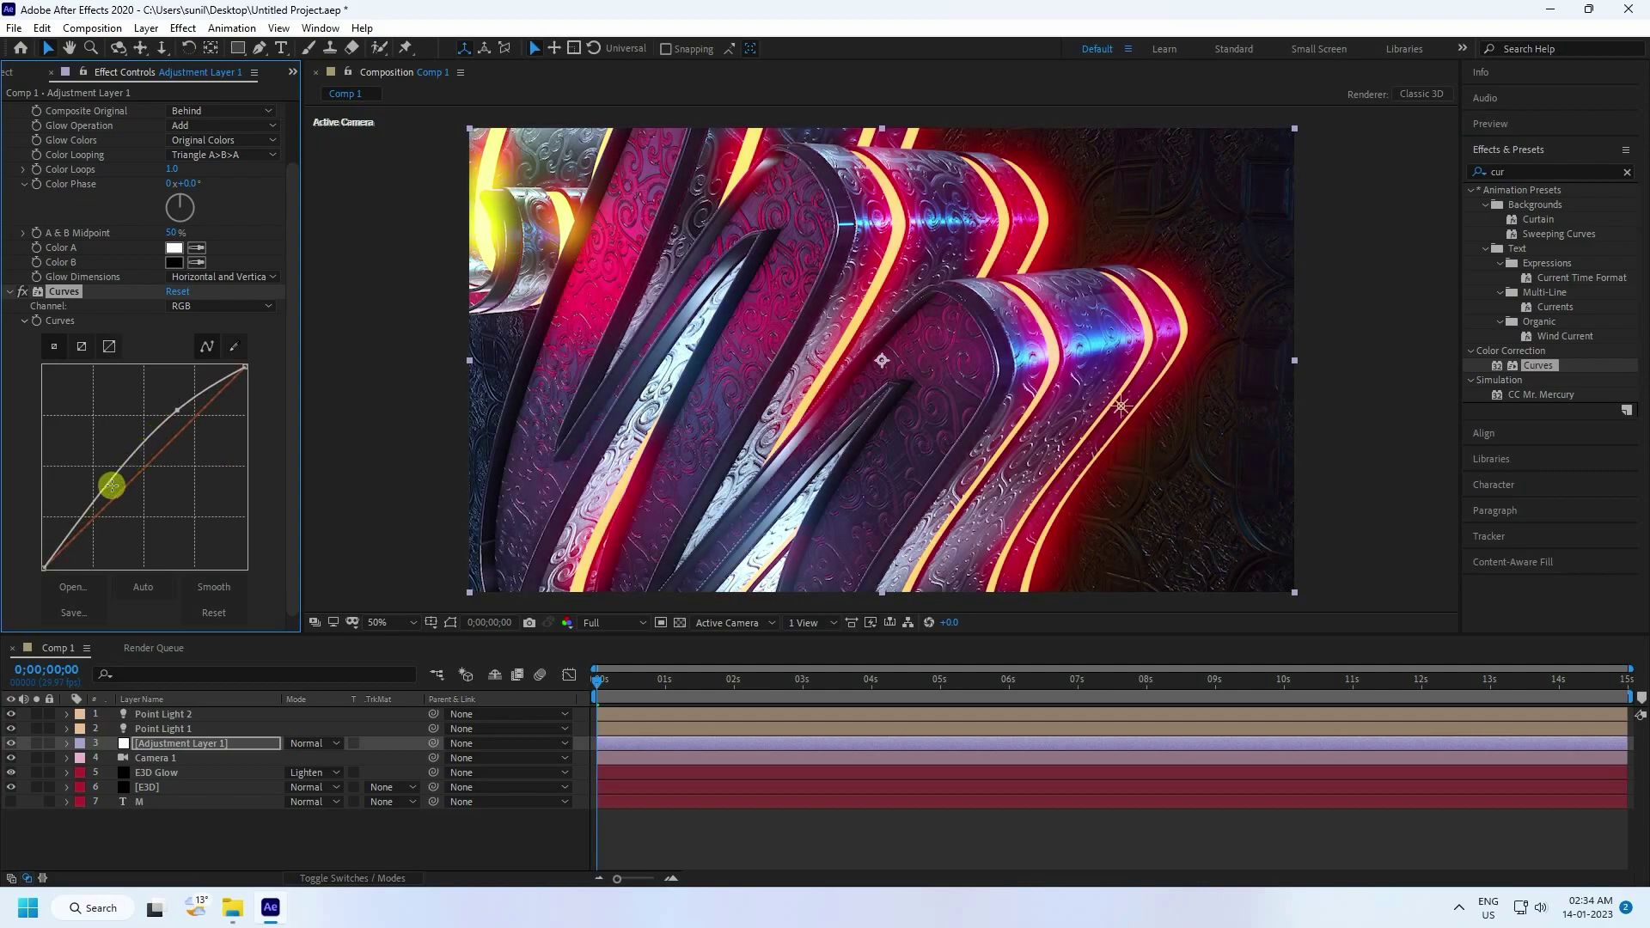
pyautogui.click(97, 506)
pyautogui.moveTo(101, 502); pyautogui.dragTo(106, 491)
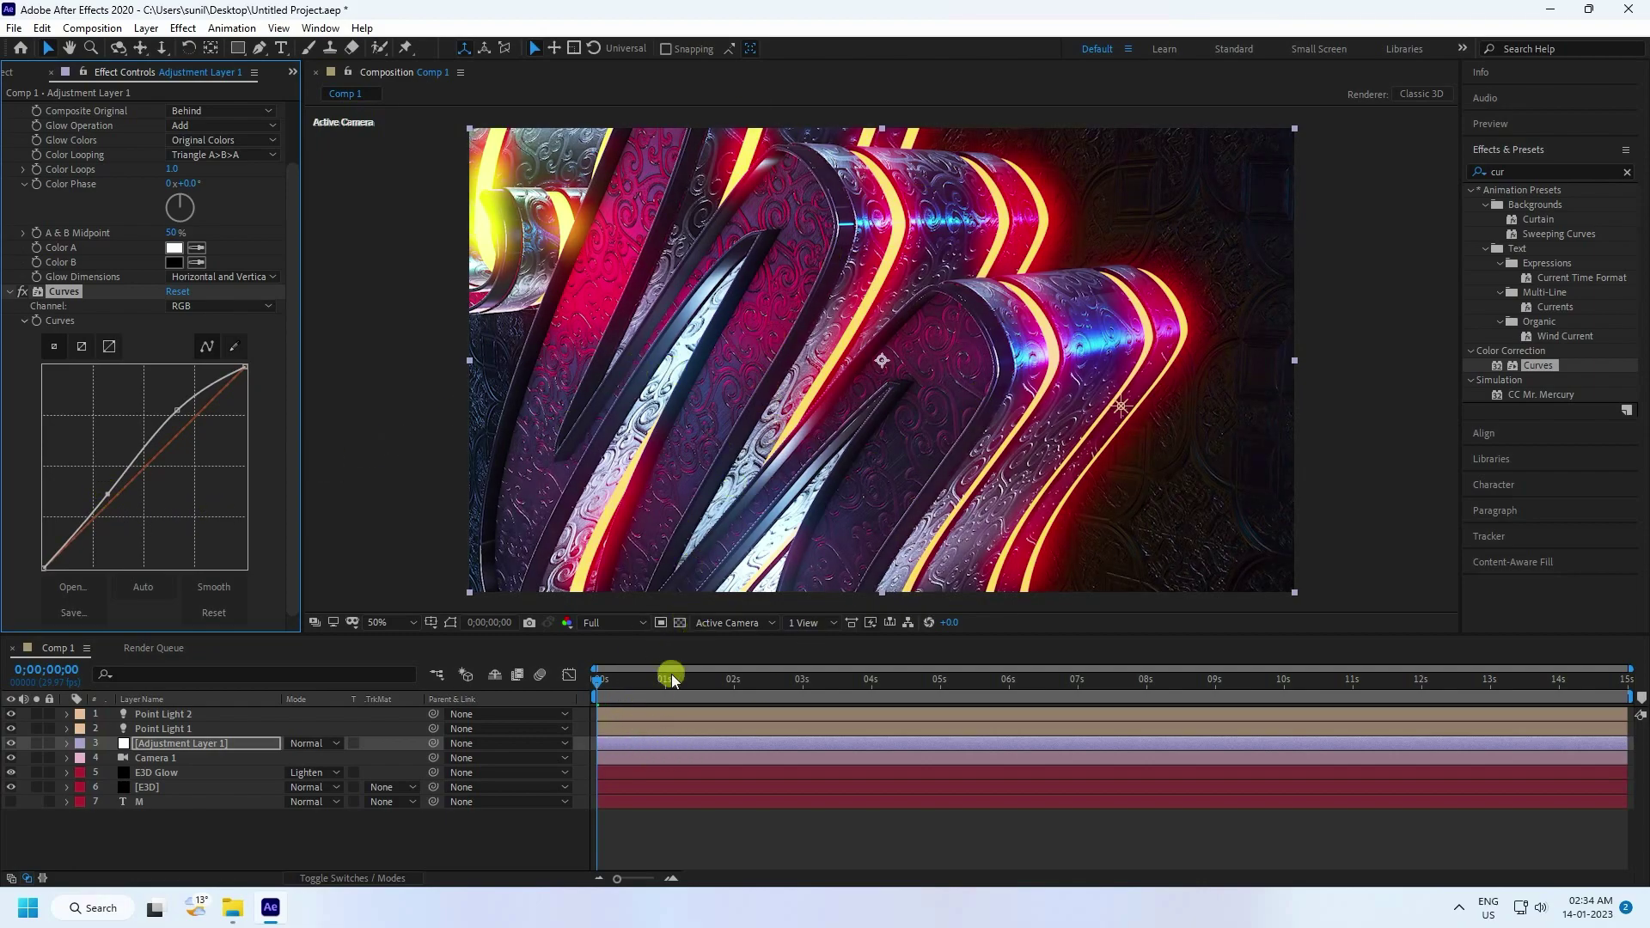
pyautogui.click(224, 851)
# Add a Position keyframe for Camera 1 at 0;00;00;00
pyautogui.click(155, 760)
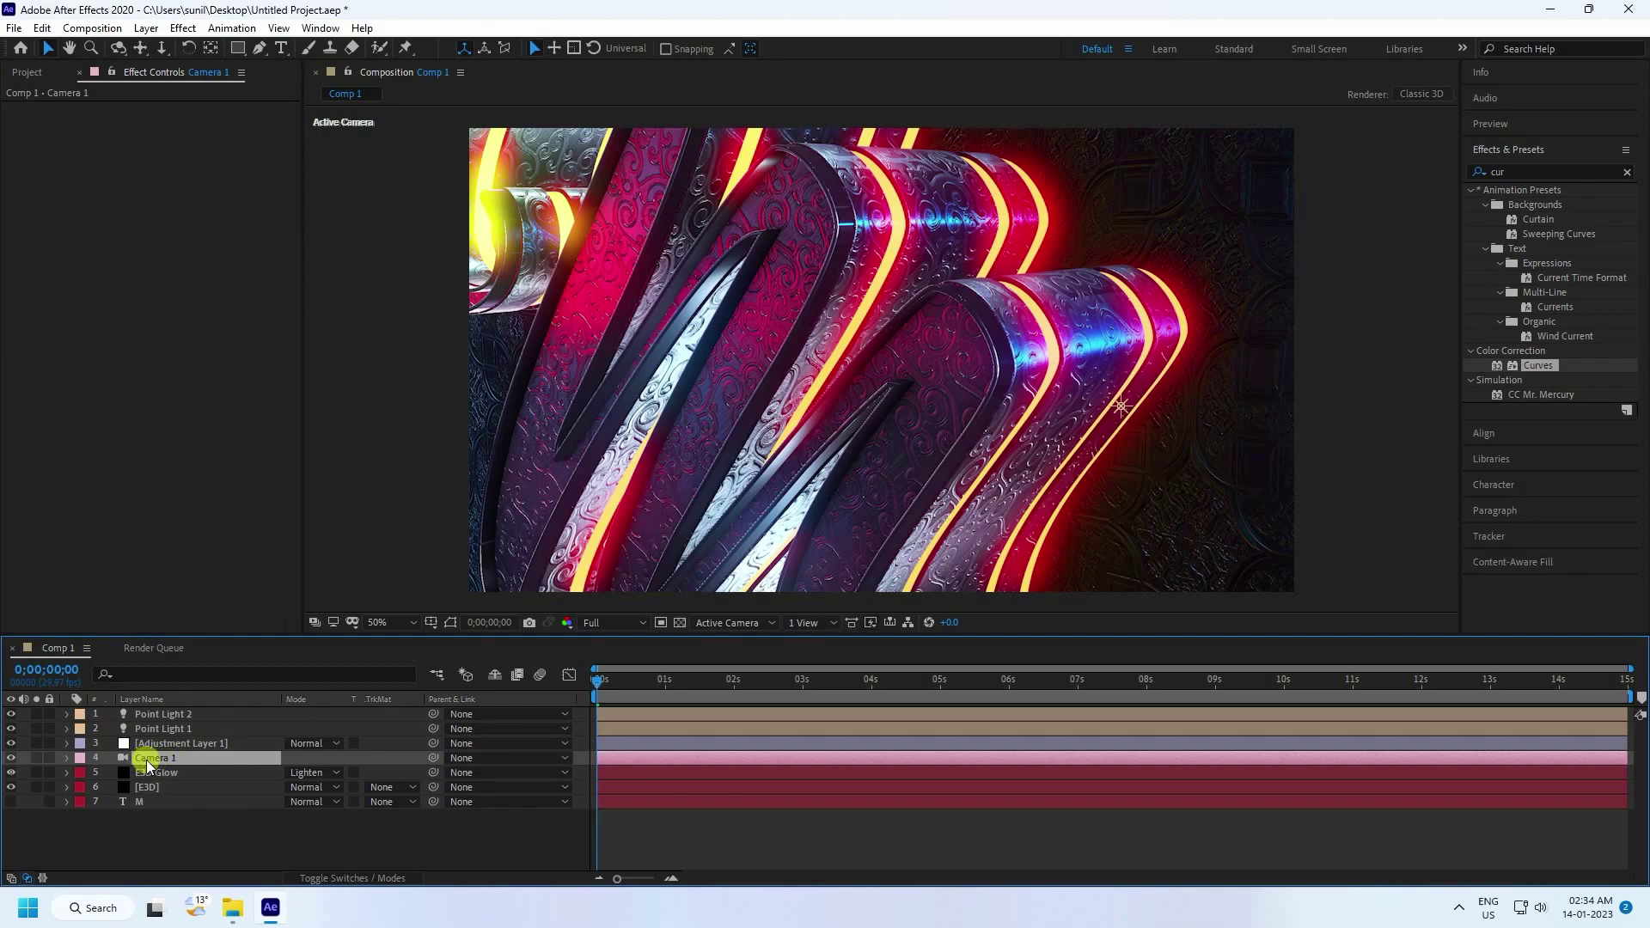
pyautogui.press('p')
pyautogui.click(111, 772)
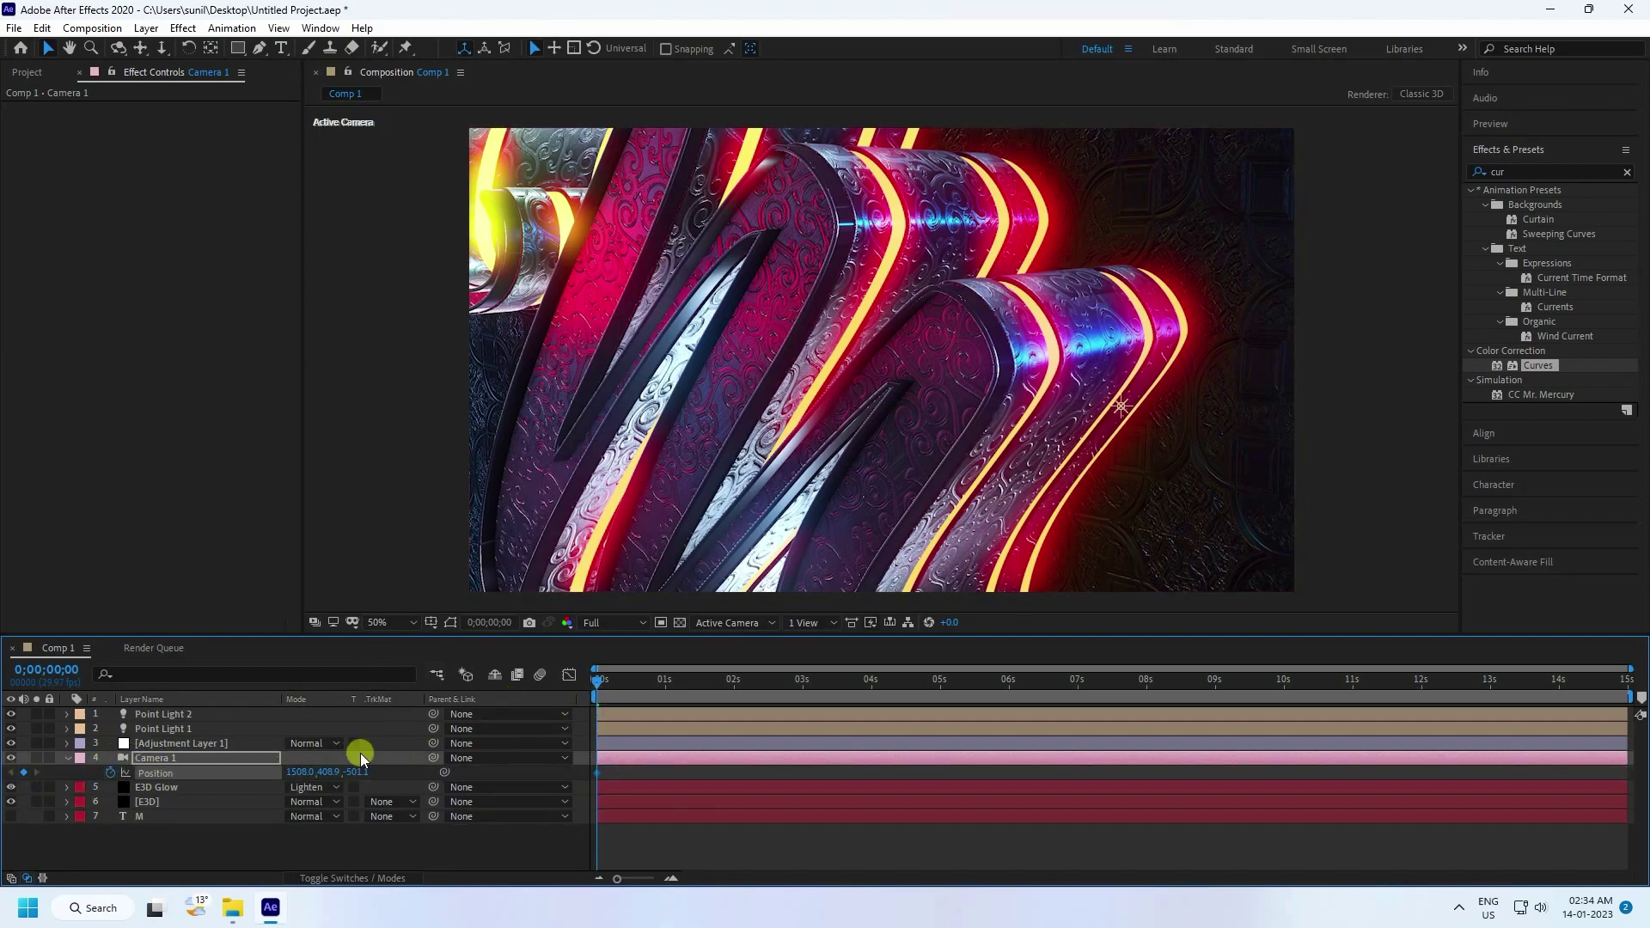
# At 0;00;14;29, with preview resolution at Third, orbit and reframe Camera 1 around the other side of the M for its end keyframe
pyautogui.click(1624, 681)
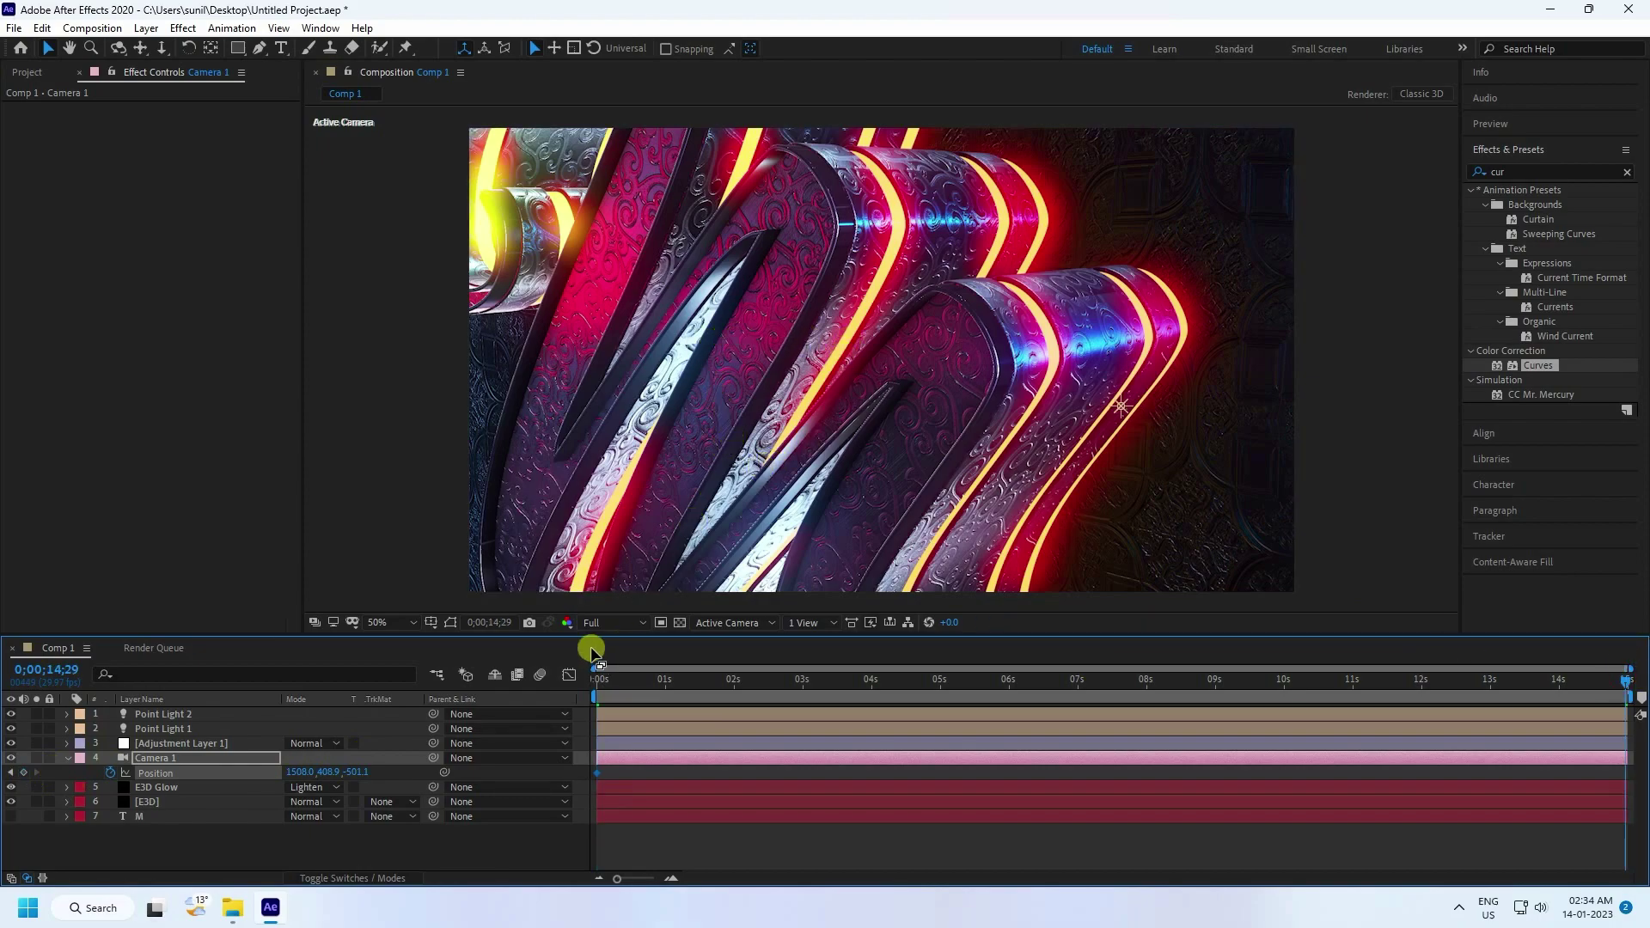
pyautogui.click(601, 623)
pyautogui.click(620, 701)
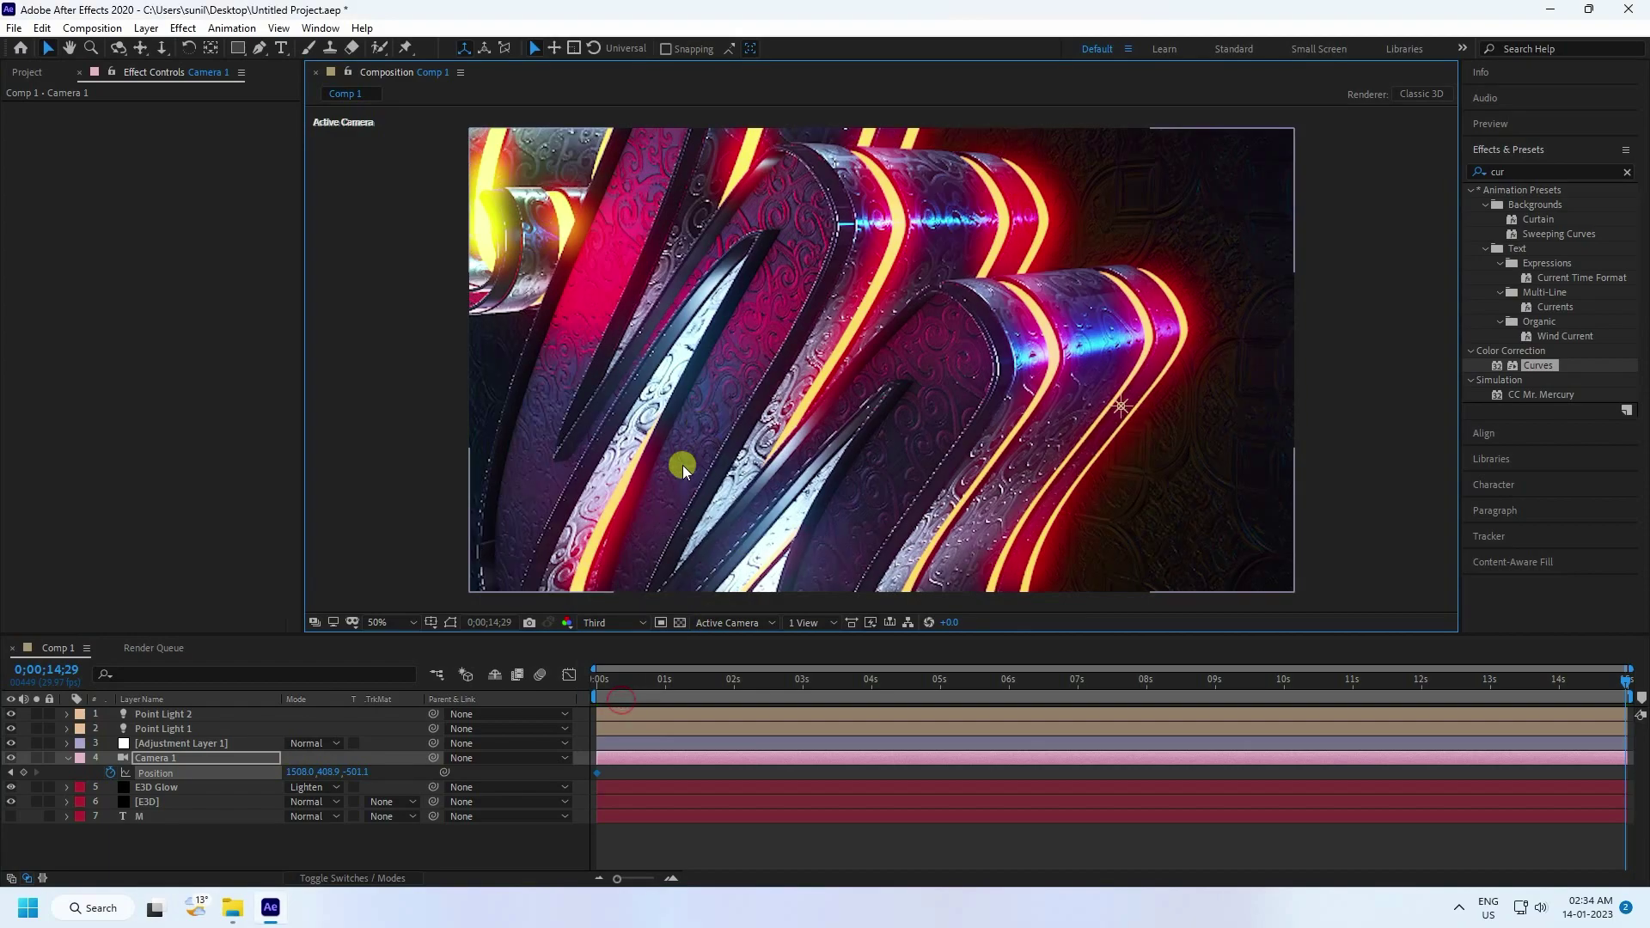
pyautogui.press('y')
pyautogui.press('c')
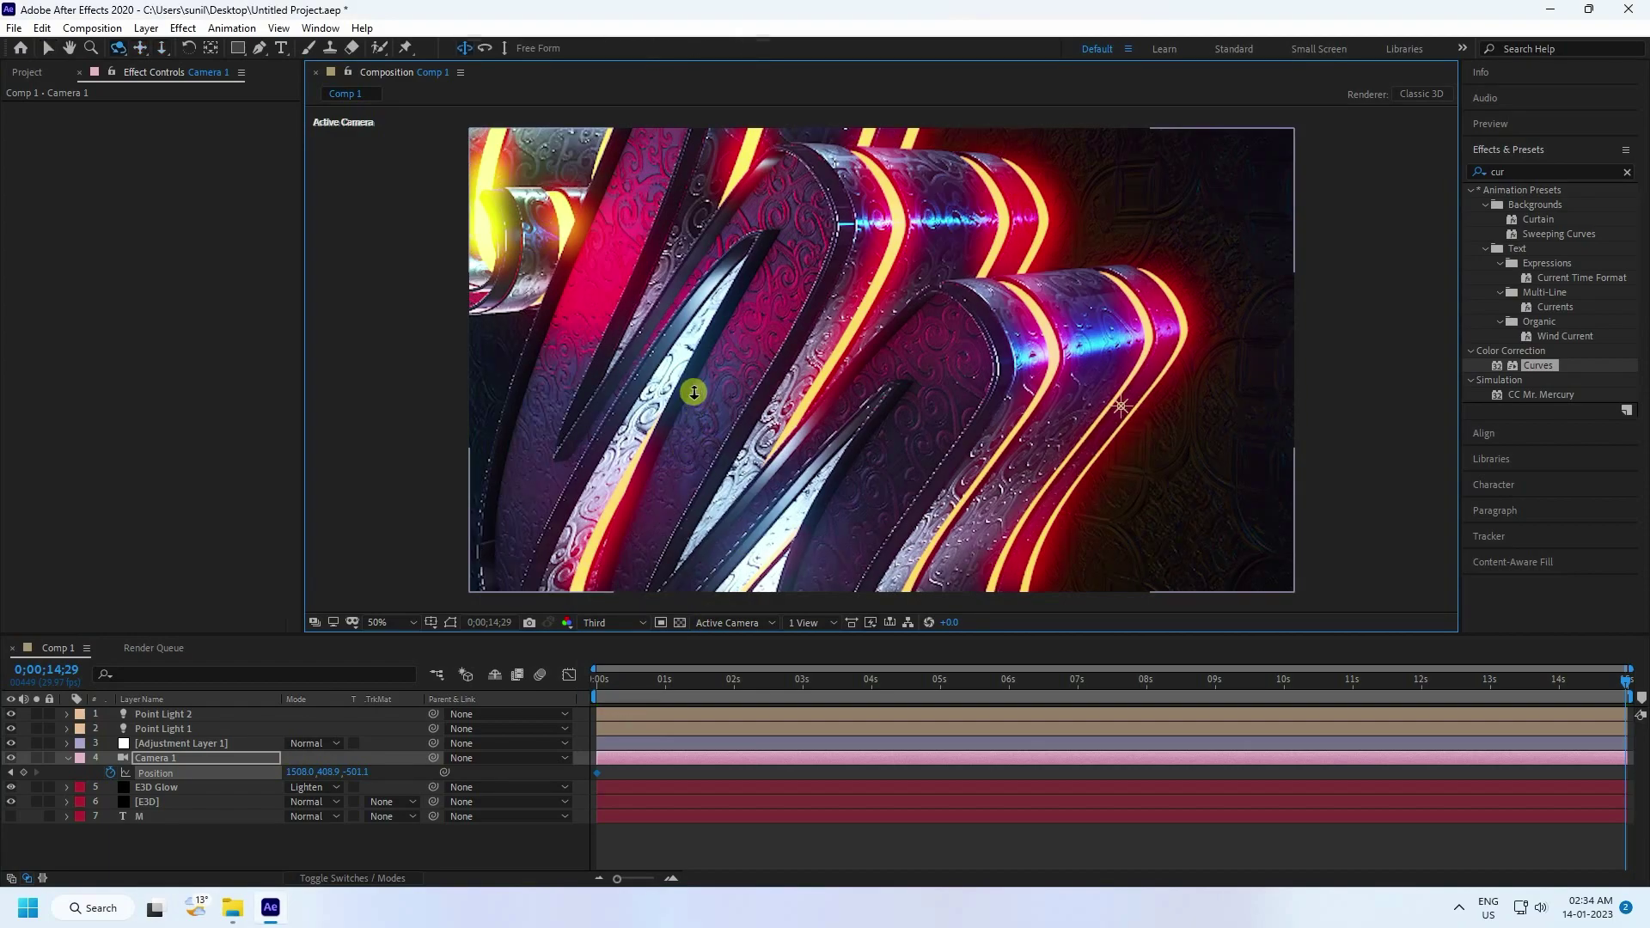
pyautogui.moveTo(693, 388); pyautogui.dragTo(804, 423)
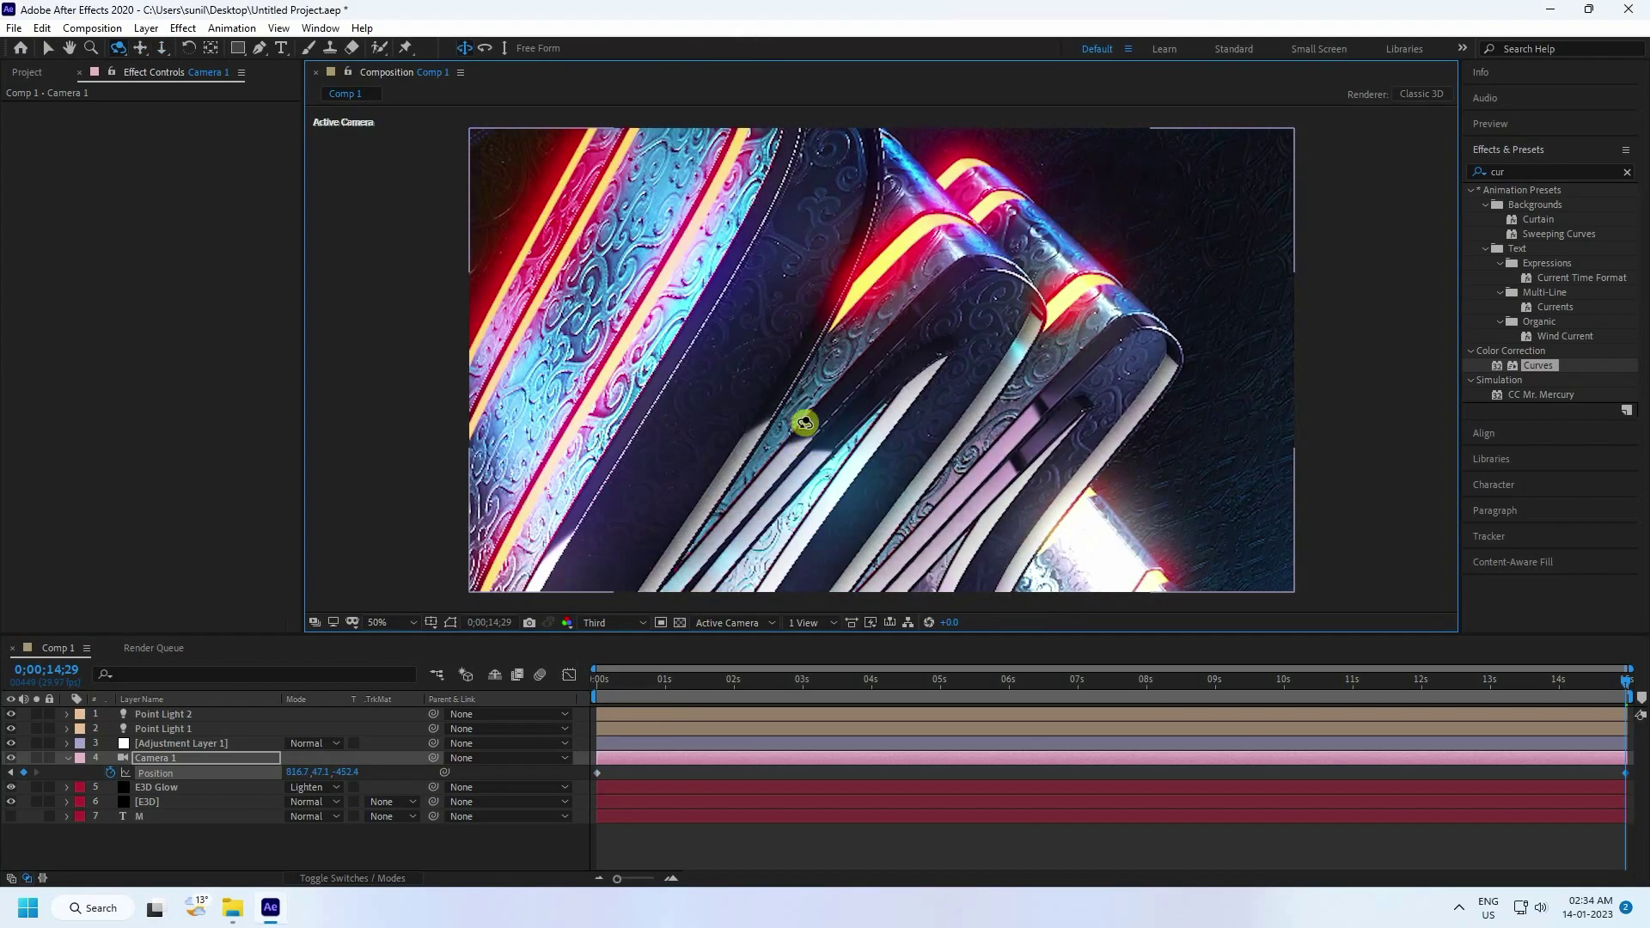
pyautogui.press('c')
pyautogui.moveTo(902, 464); pyautogui.dragTo(963, 486)
pyautogui.press('c')
pyautogui.press('c')
pyautogui.press('c')
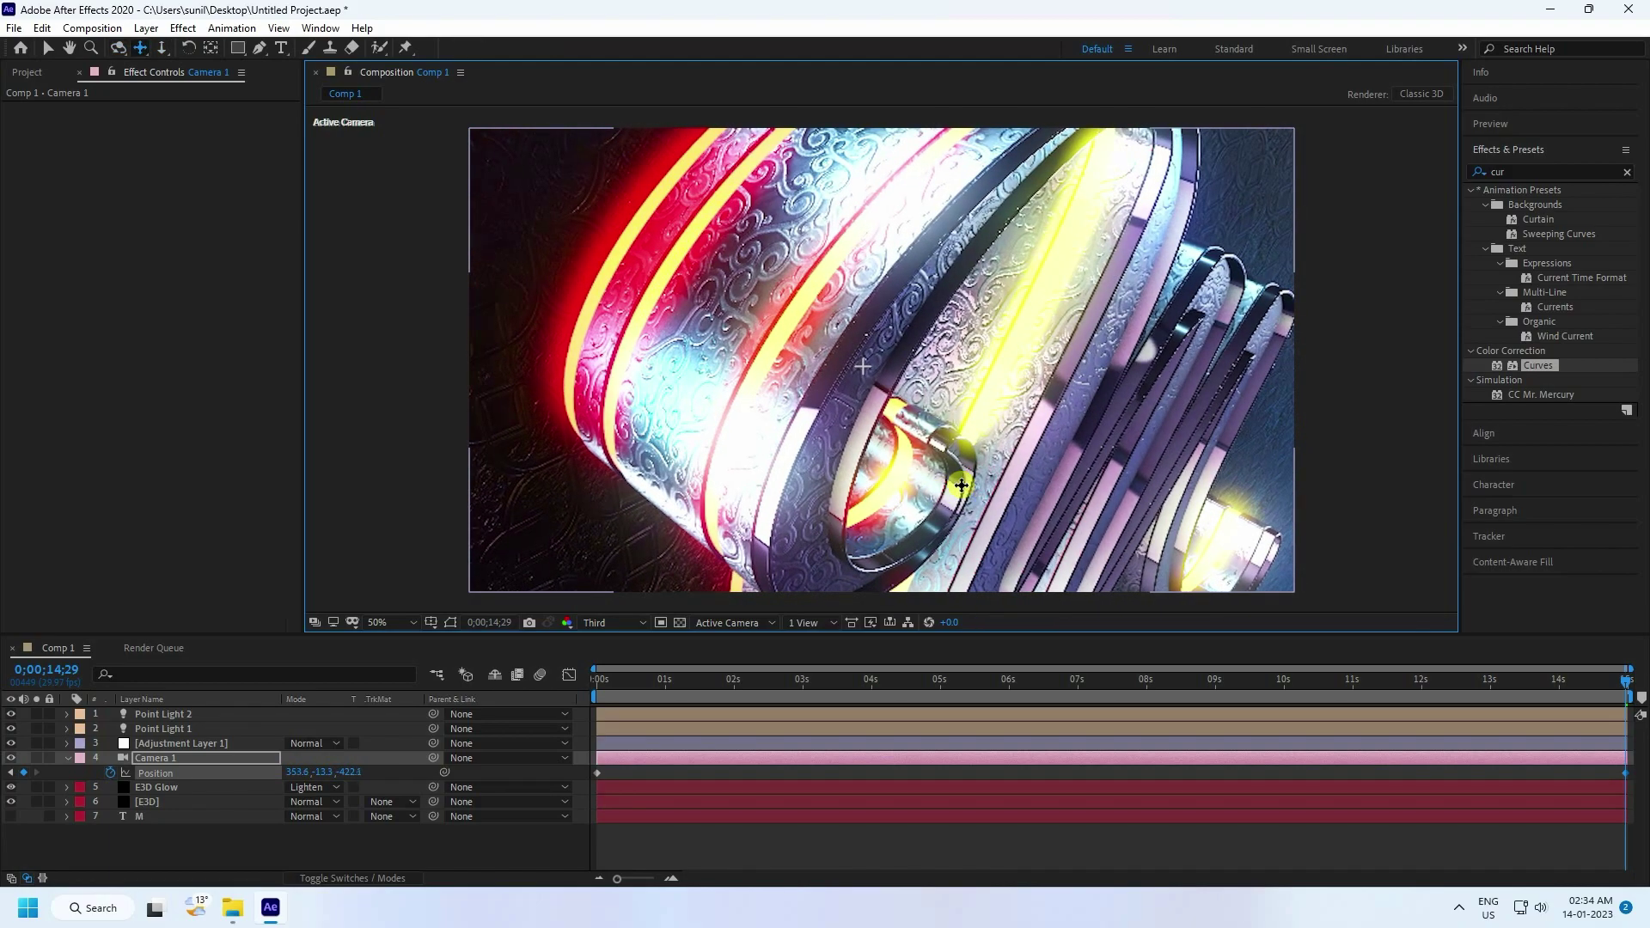
# Return to the first frame and restore the preview resolution to Full
pyautogui.click(624, 679)
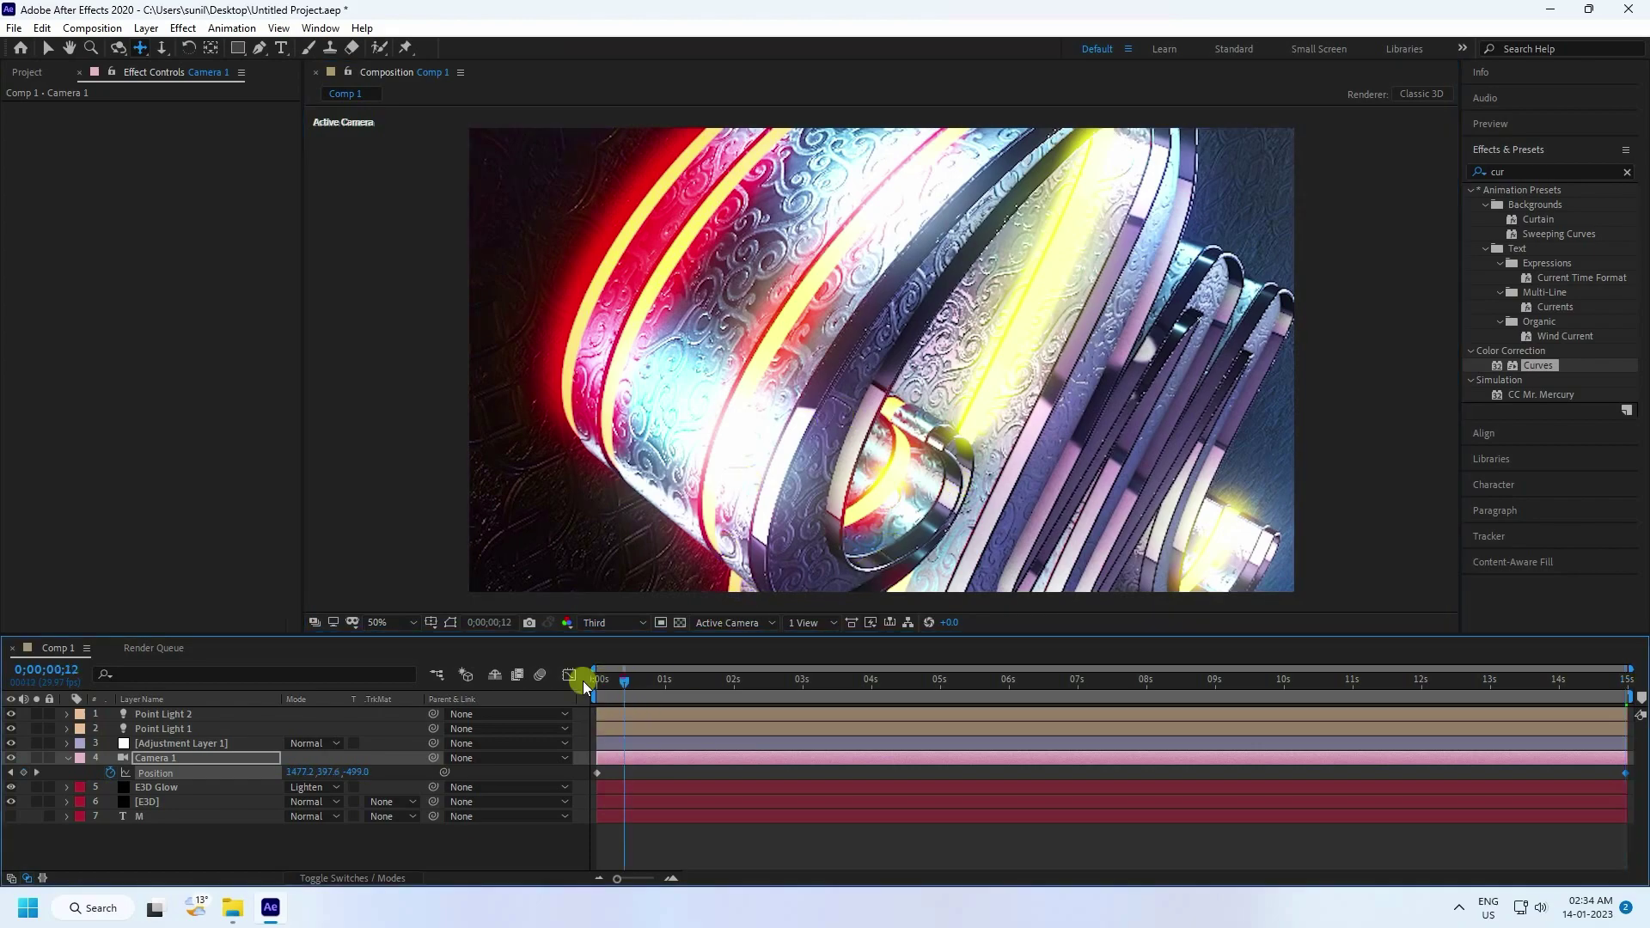
pyautogui.press('Home')
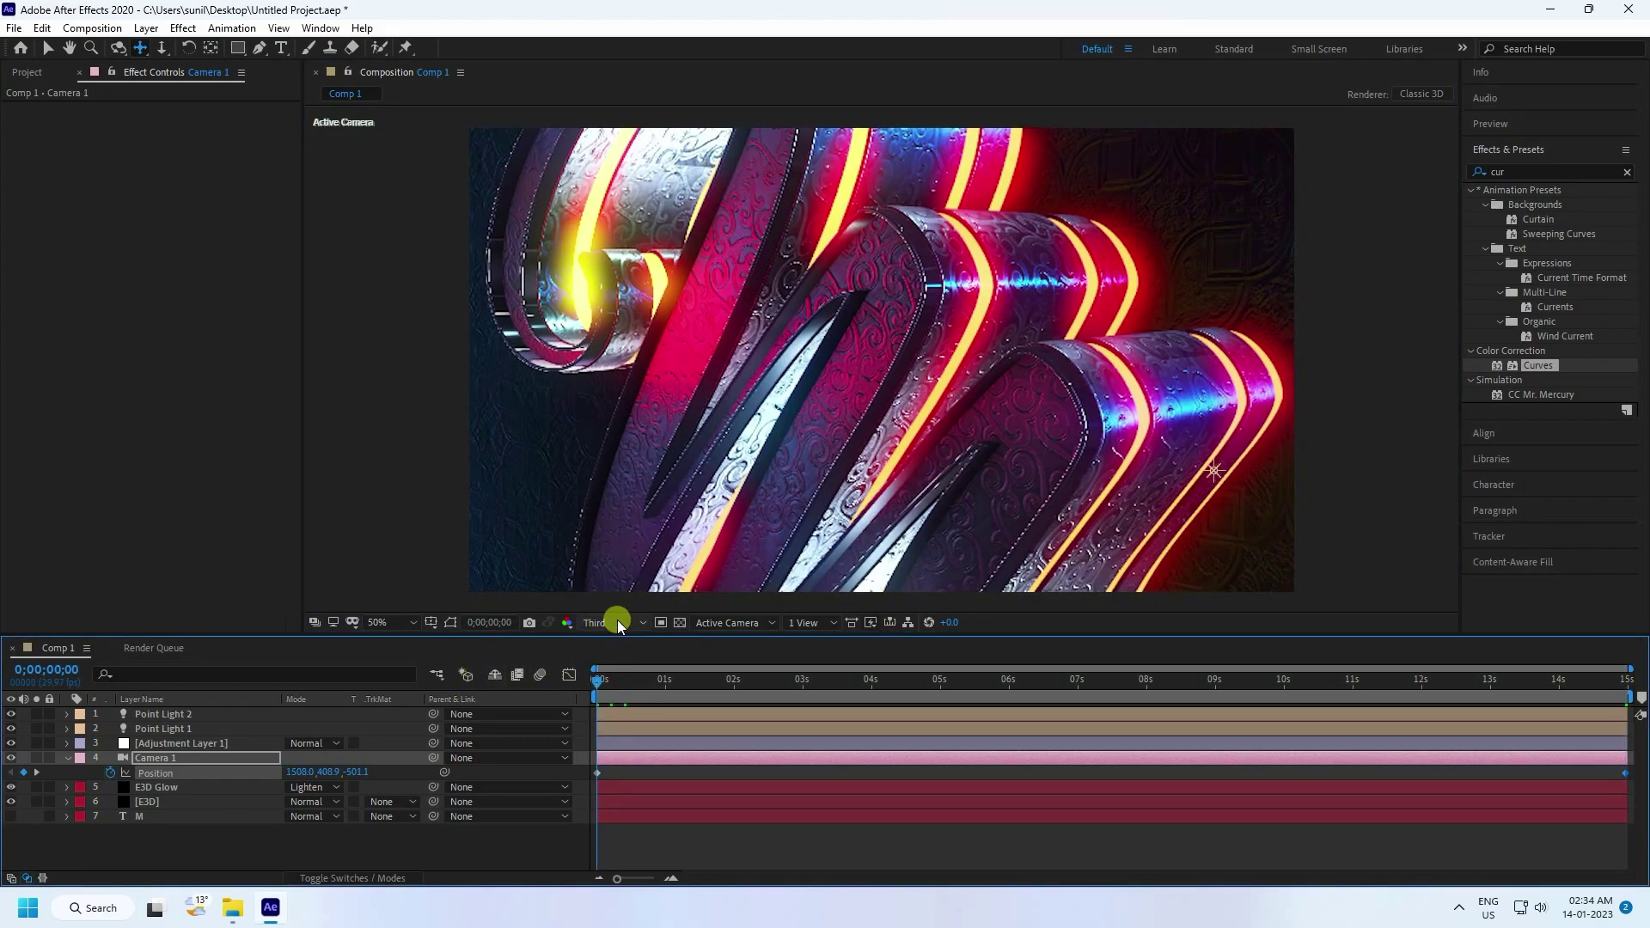
pyautogui.hotkey('ctrl', 'j')
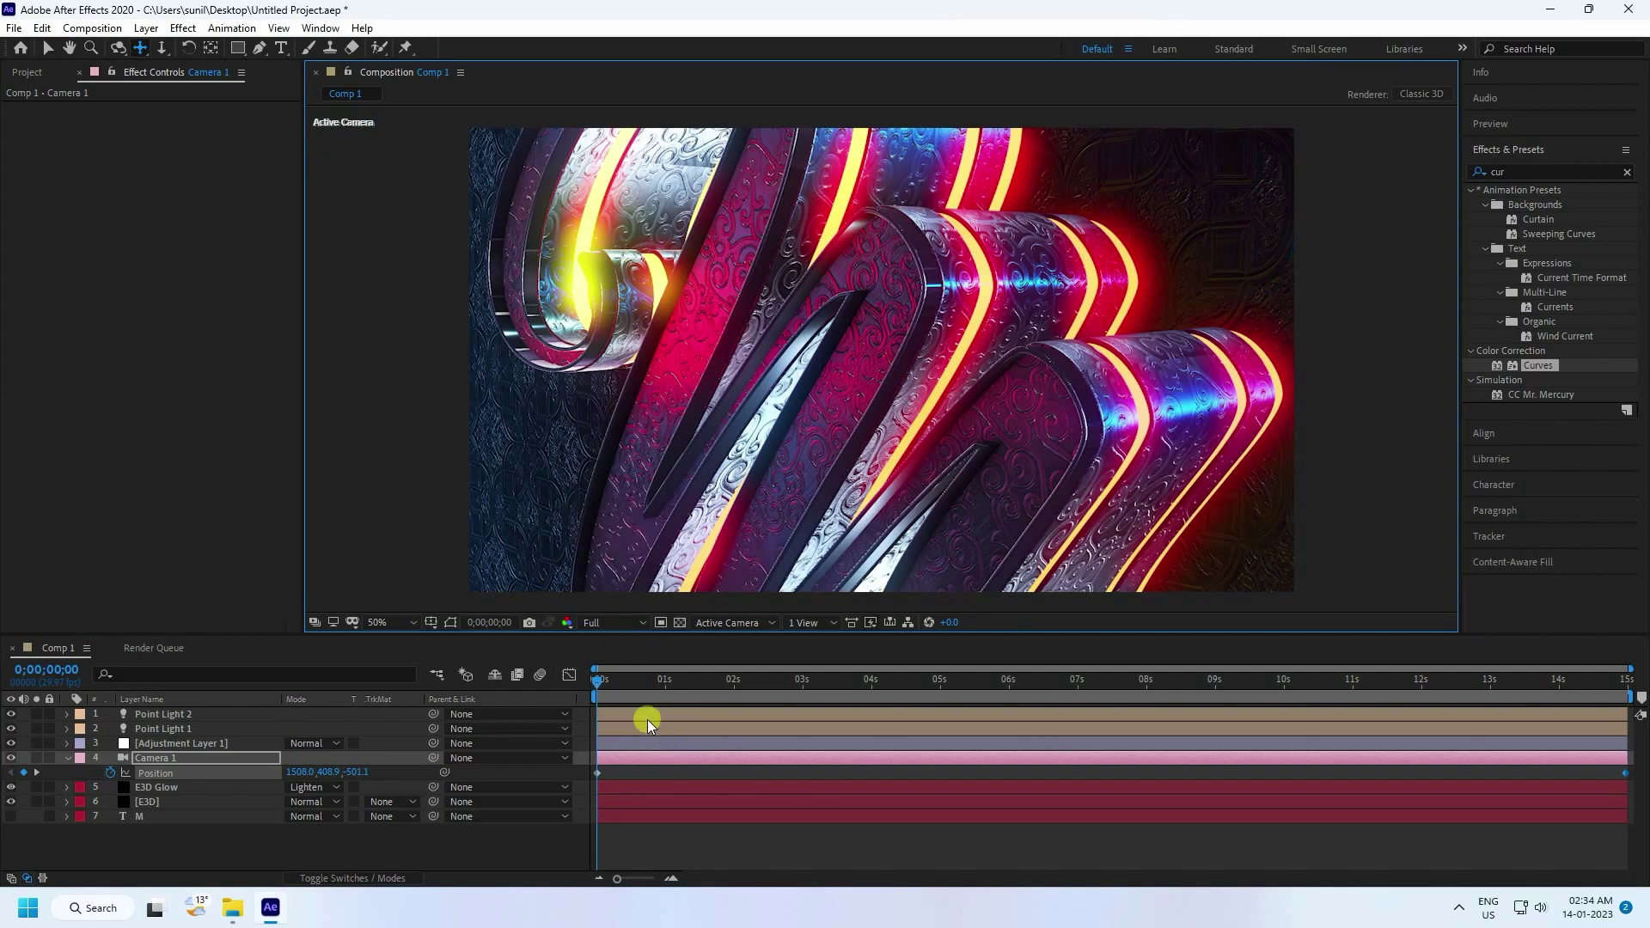
# Briefly preview the camera move, and examine the Depth of Field setting among Camera 1's camera options
pyautogui.press('space')
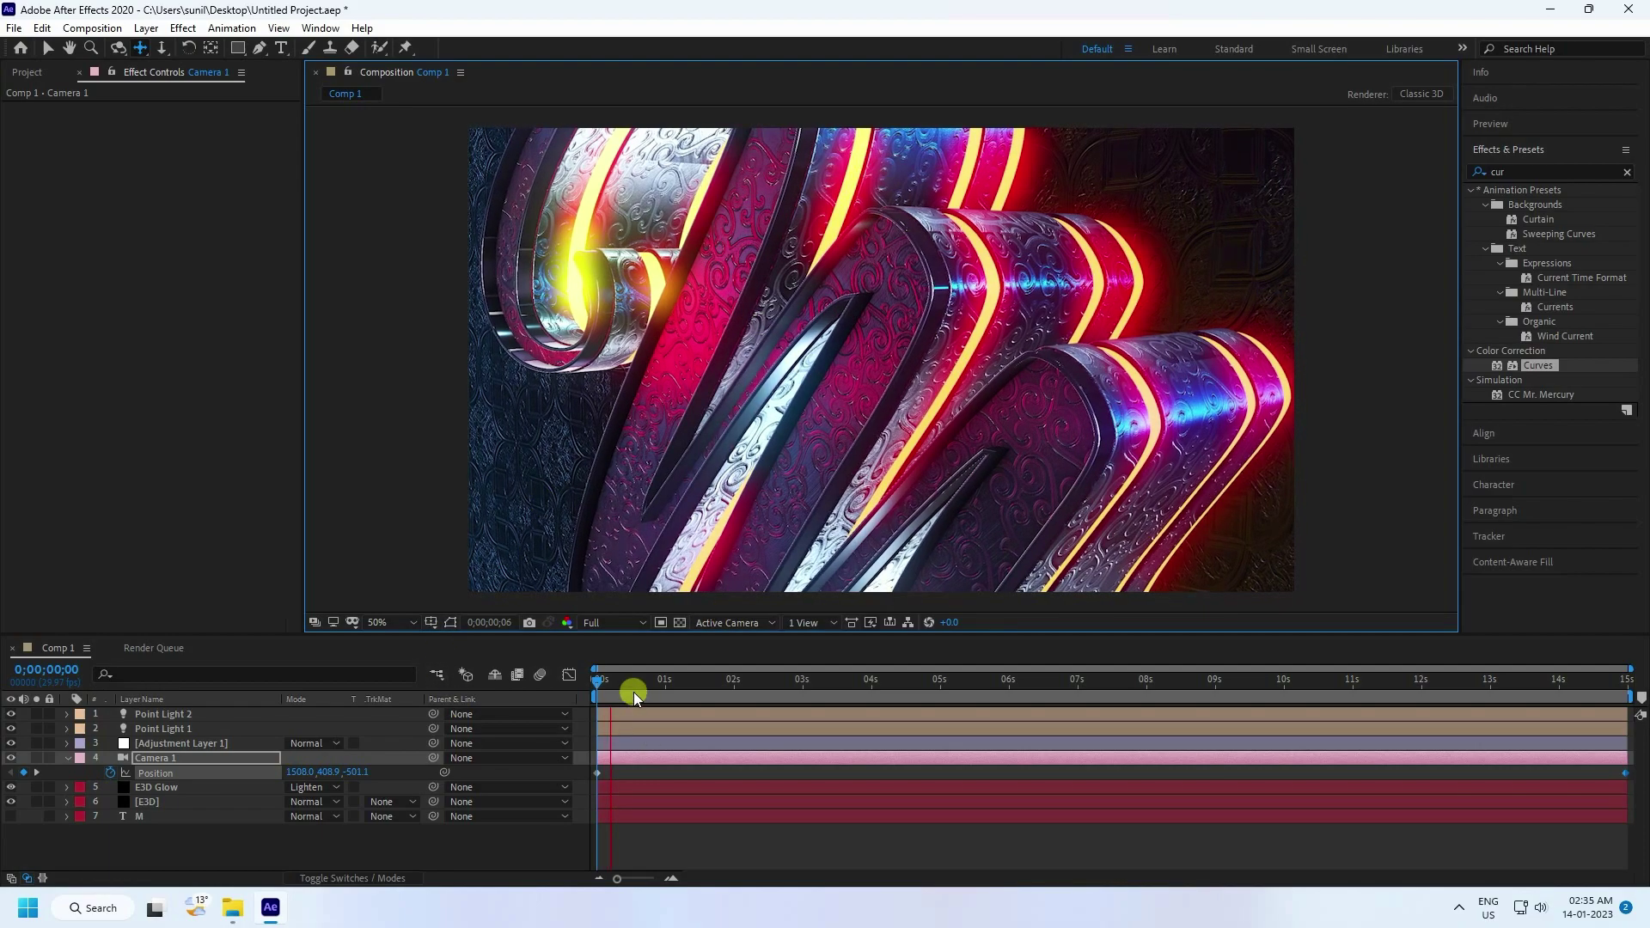
pyautogui.click(67, 758)
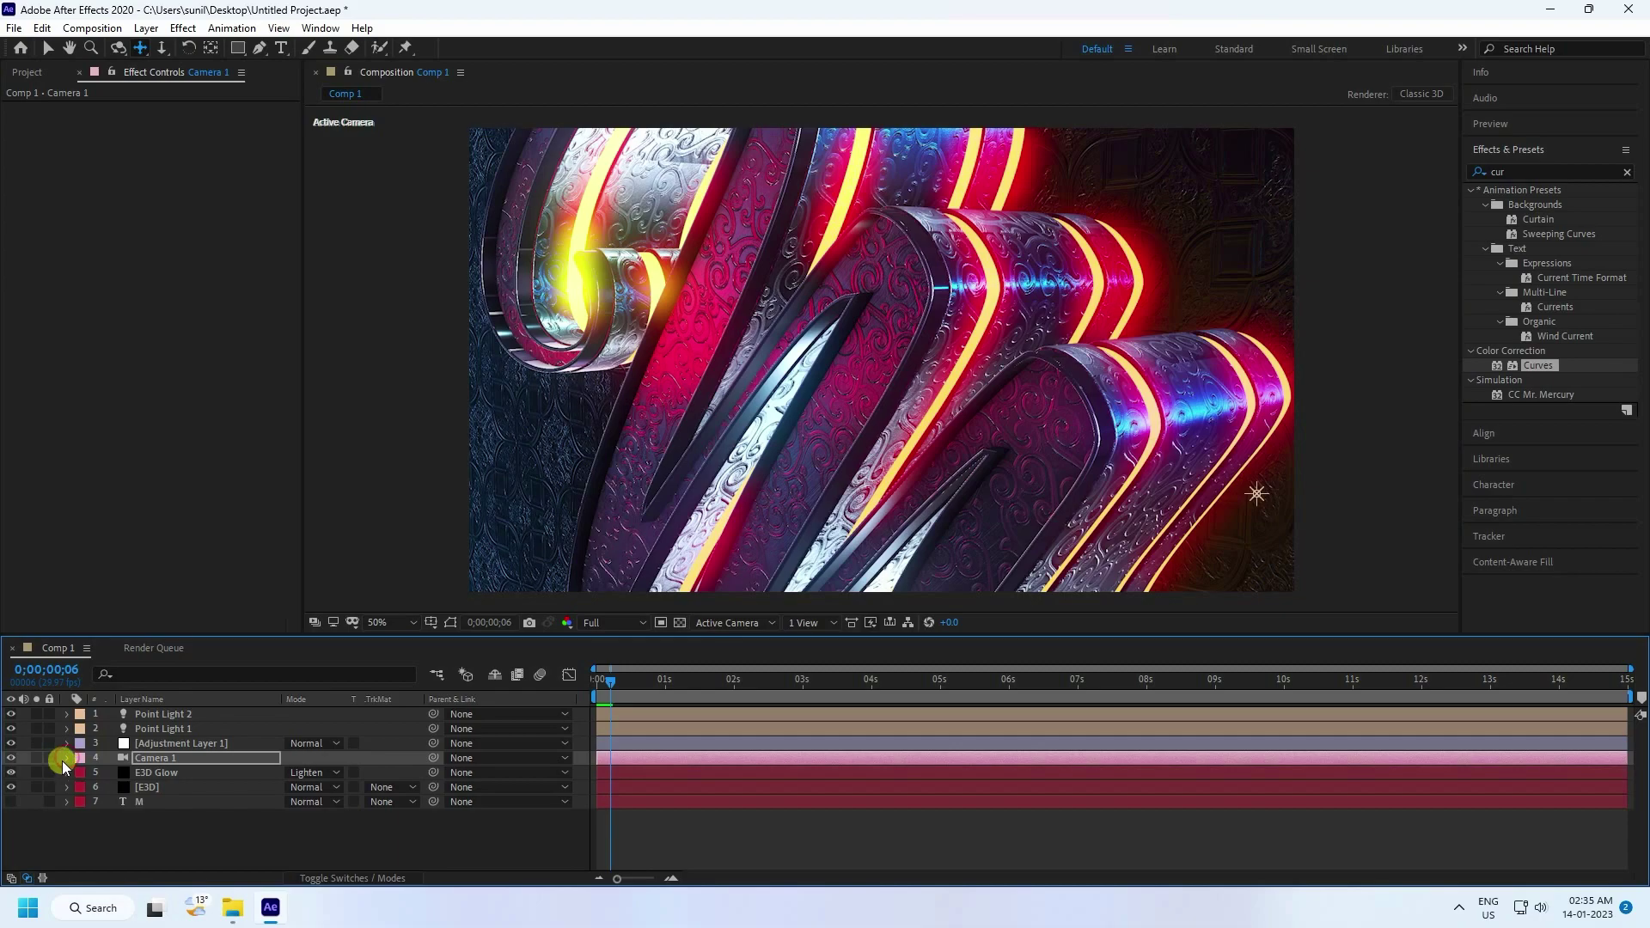
pyautogui.click(66, 759)
pyautogui.scroll(-1, 92, 793)
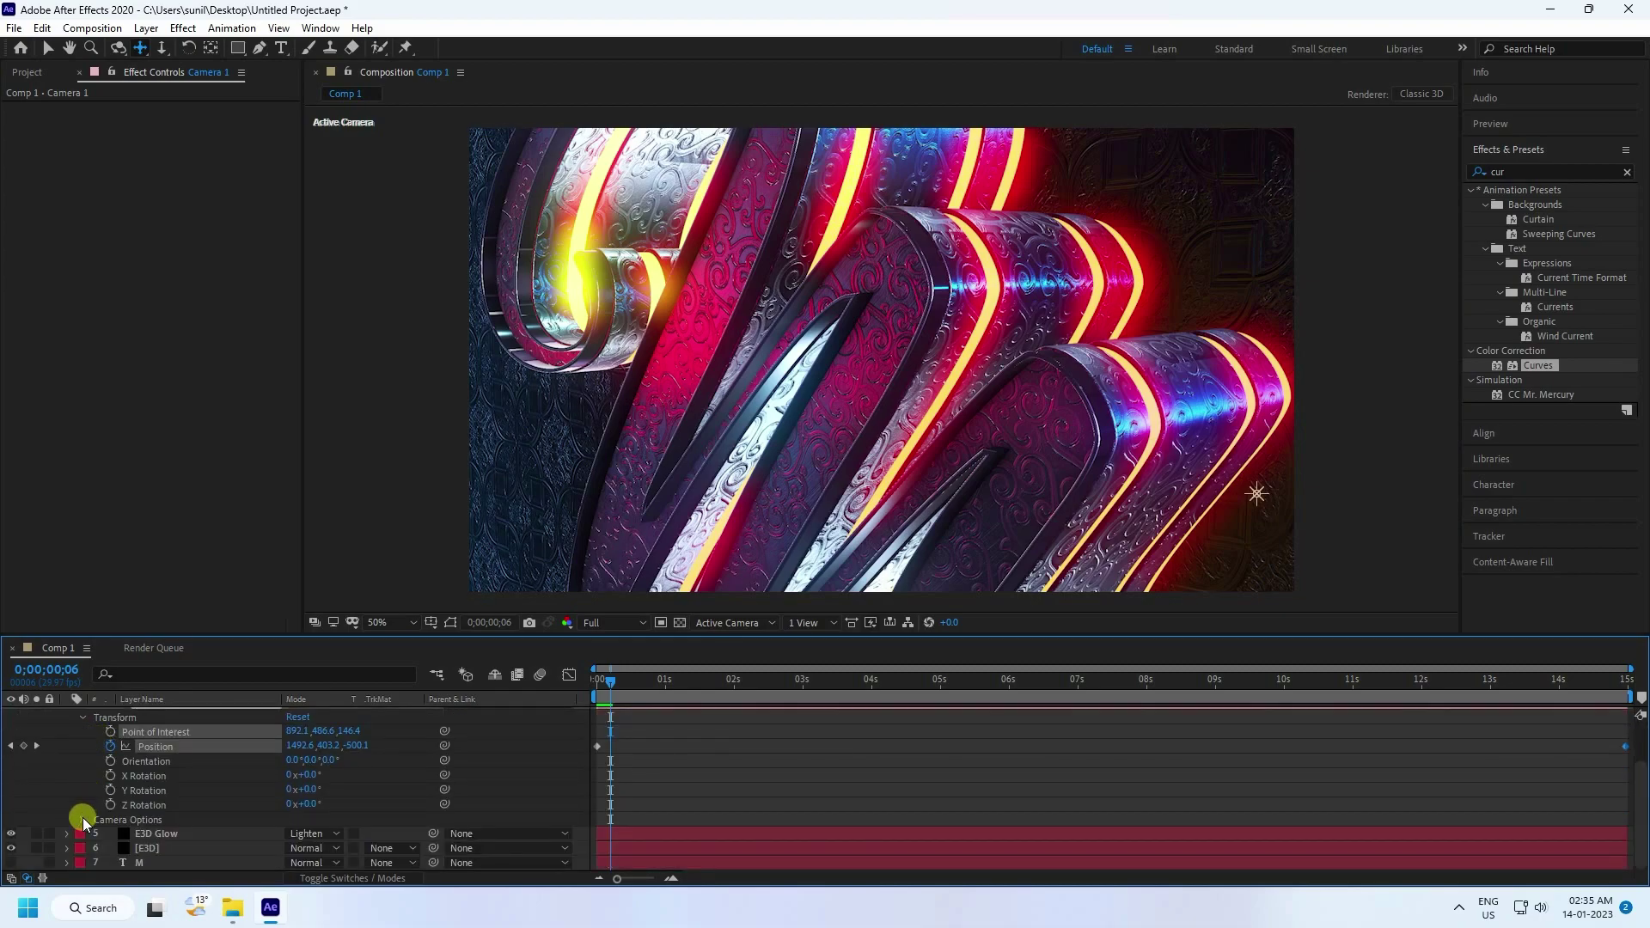
pyautogui.click(82, 817)
pyautogui.scroll(-2, 98, 816)
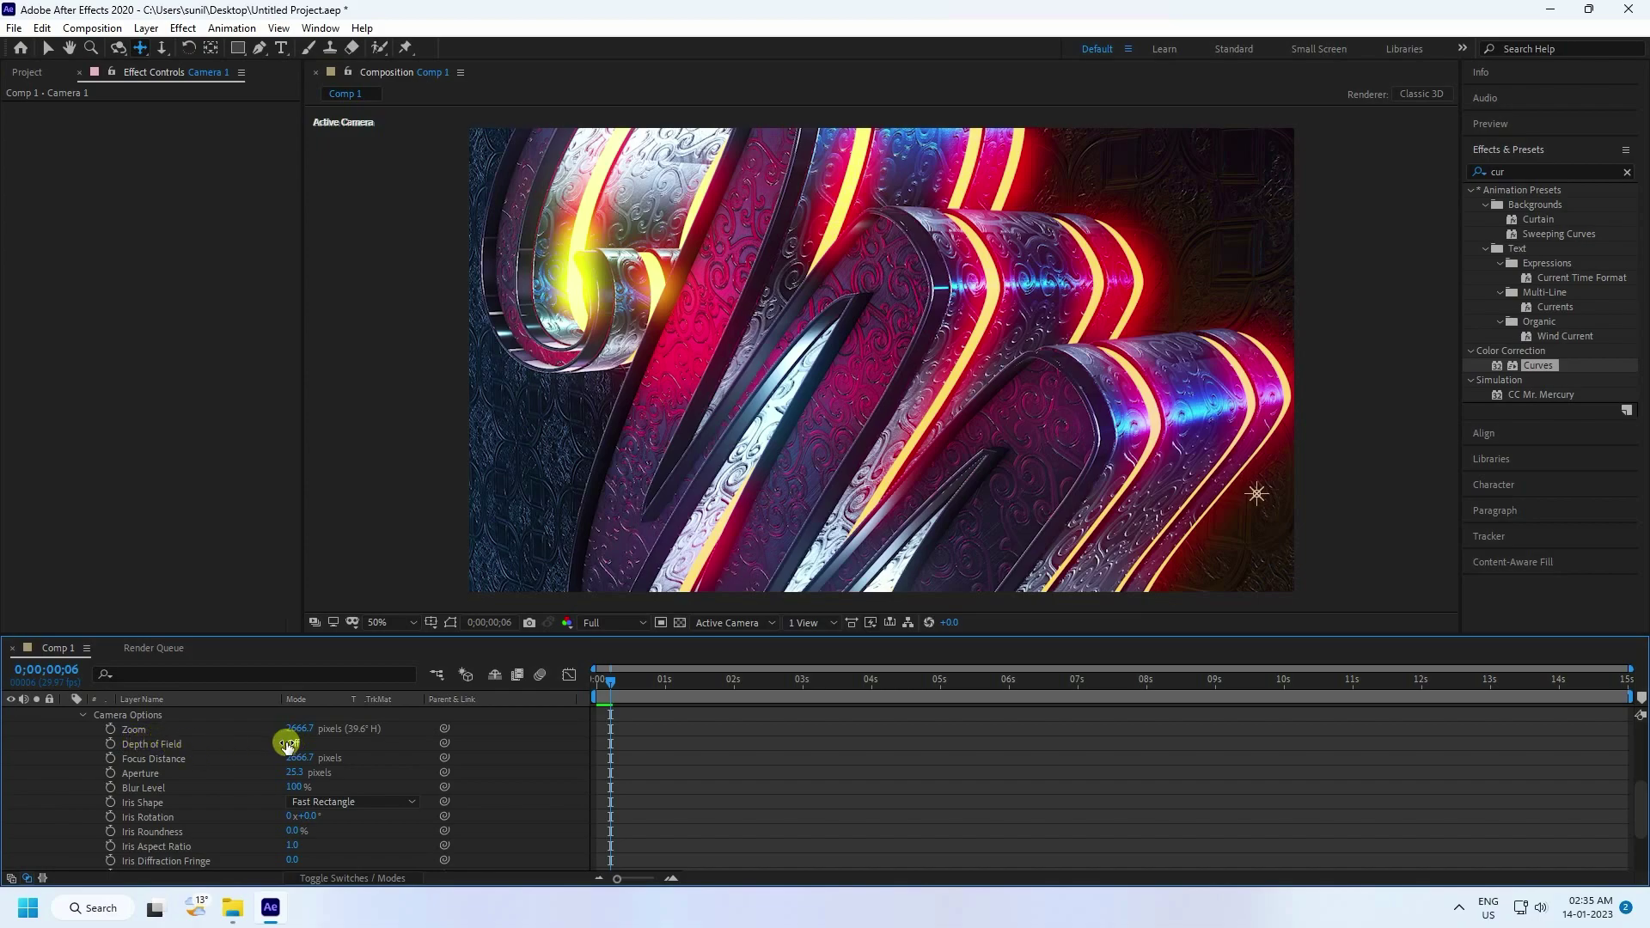
pyautogui.scroll(2, 70, 769)
pyautogui.scroll(2, 85, 799)
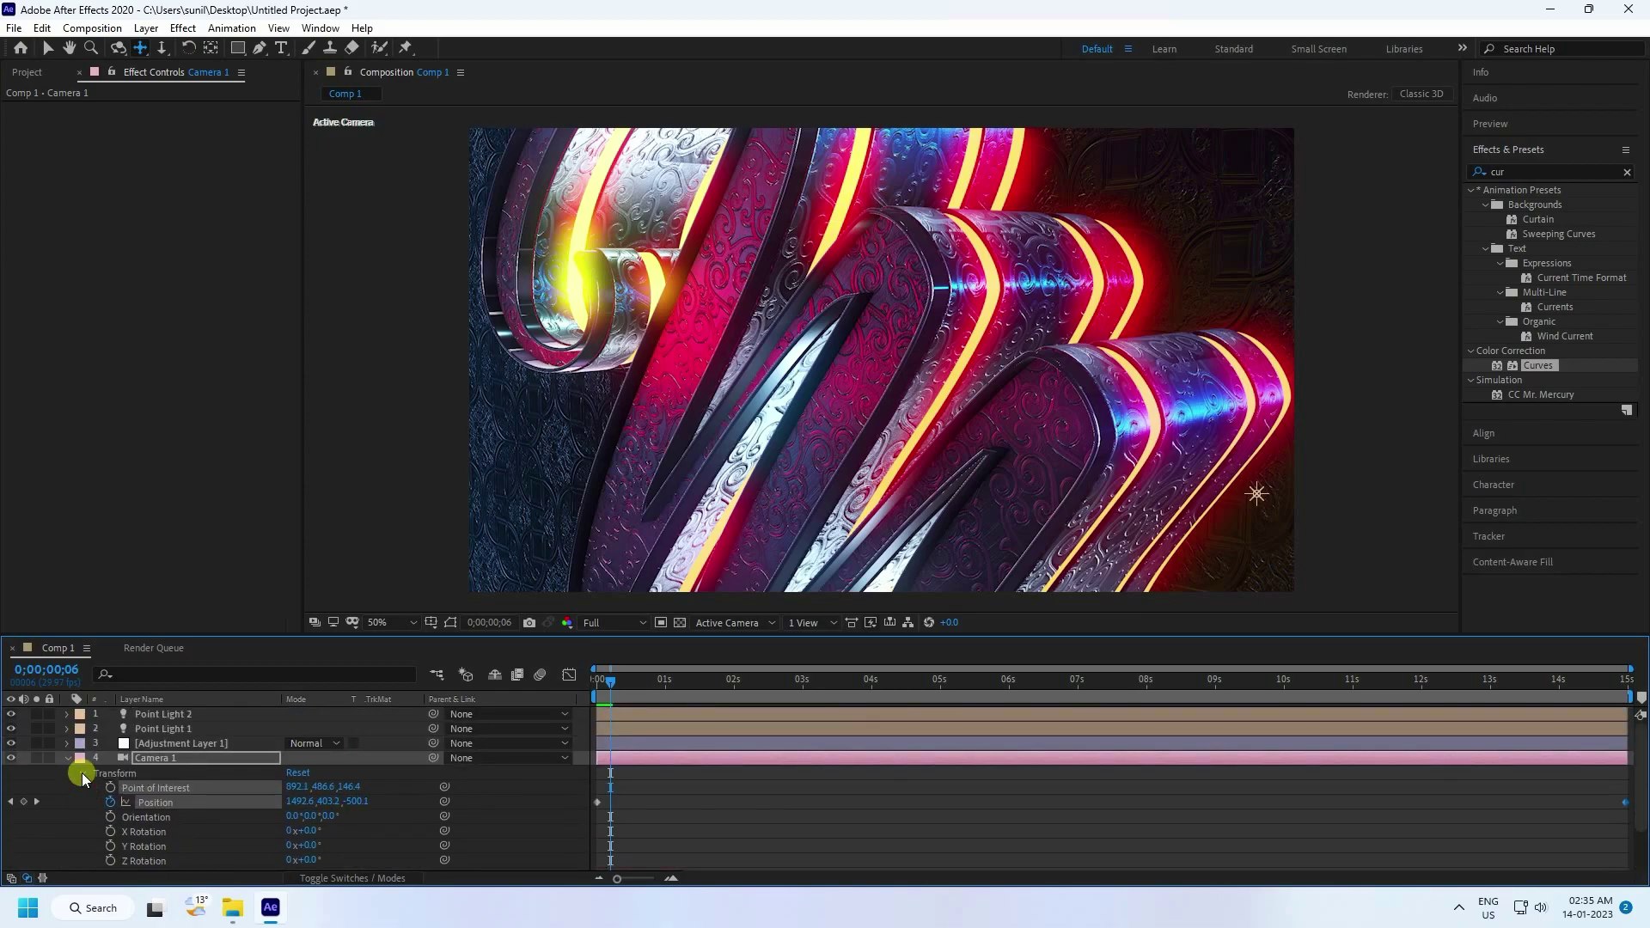
pyautogui.click(82, 773)
pyautogui.click(67, 757)
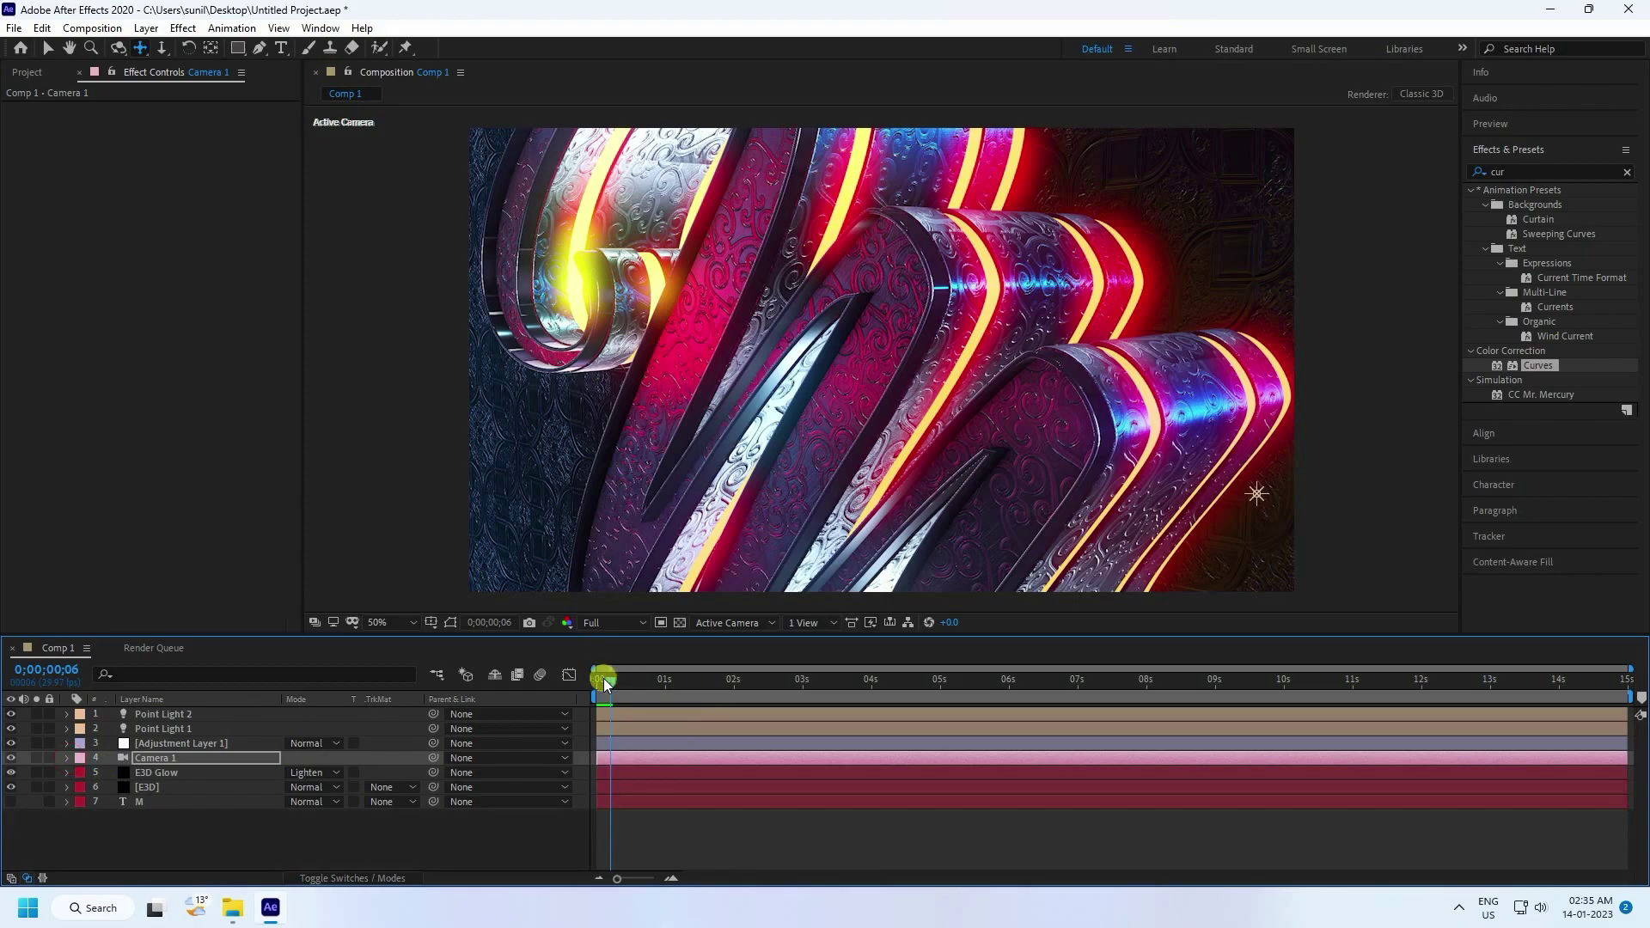
# Play back the camera animation from the first frame of Comp 1 using the preview controls
pyautogui.moveTo(606, 683); pyautogui.dragTo(597, 681)
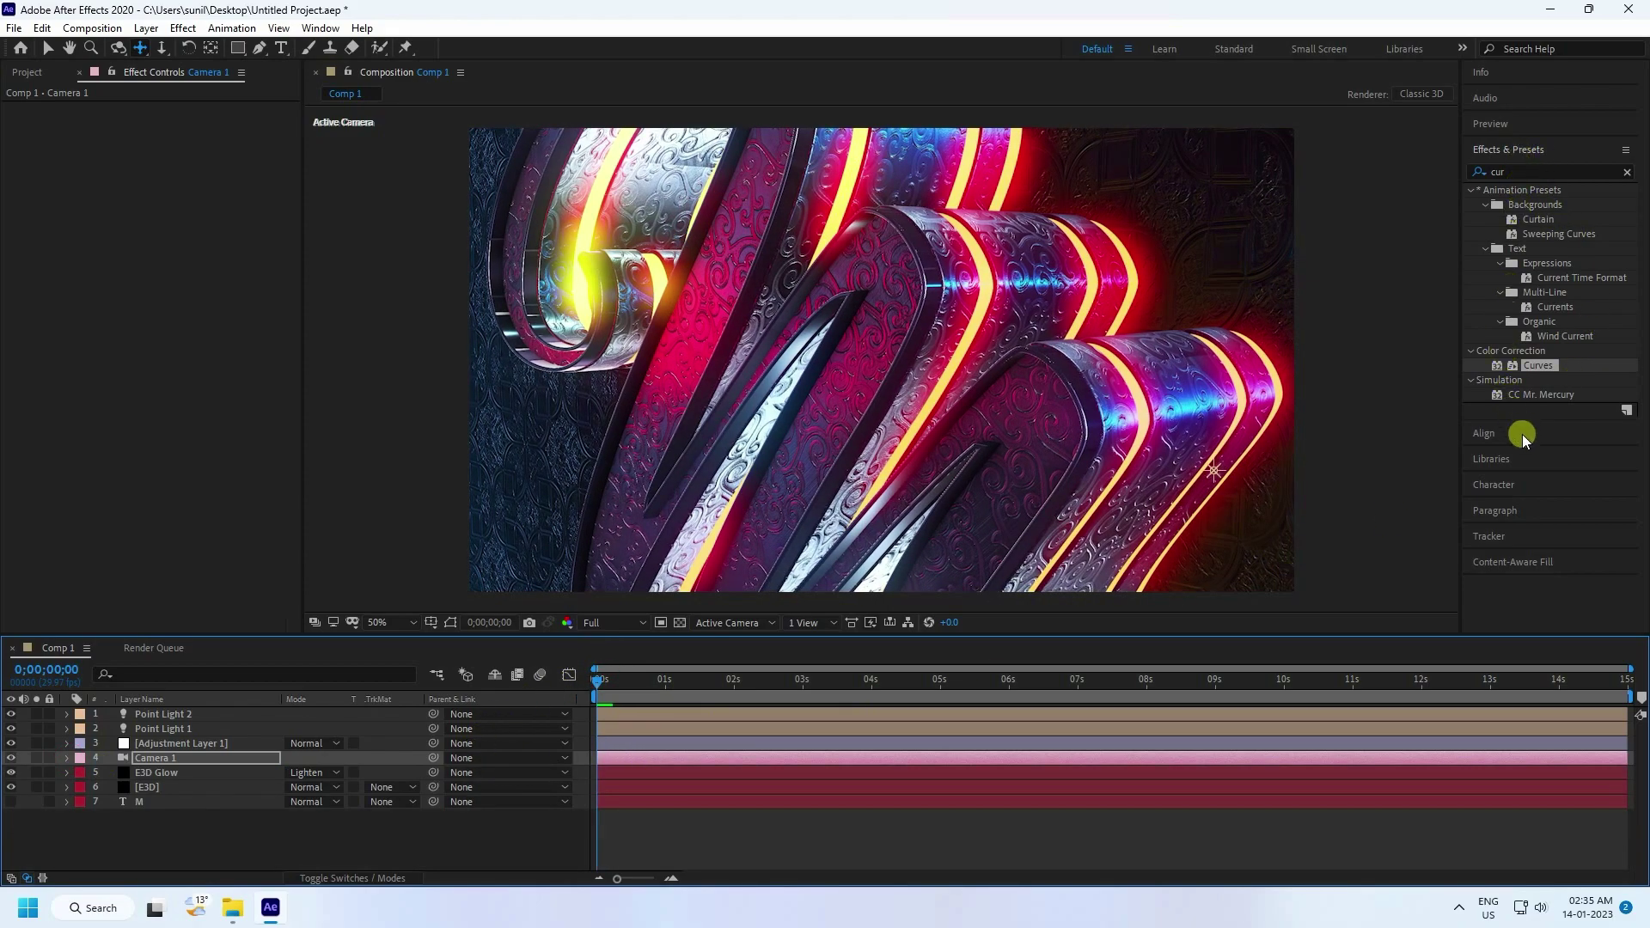
pyautogui.click(1493, 125)
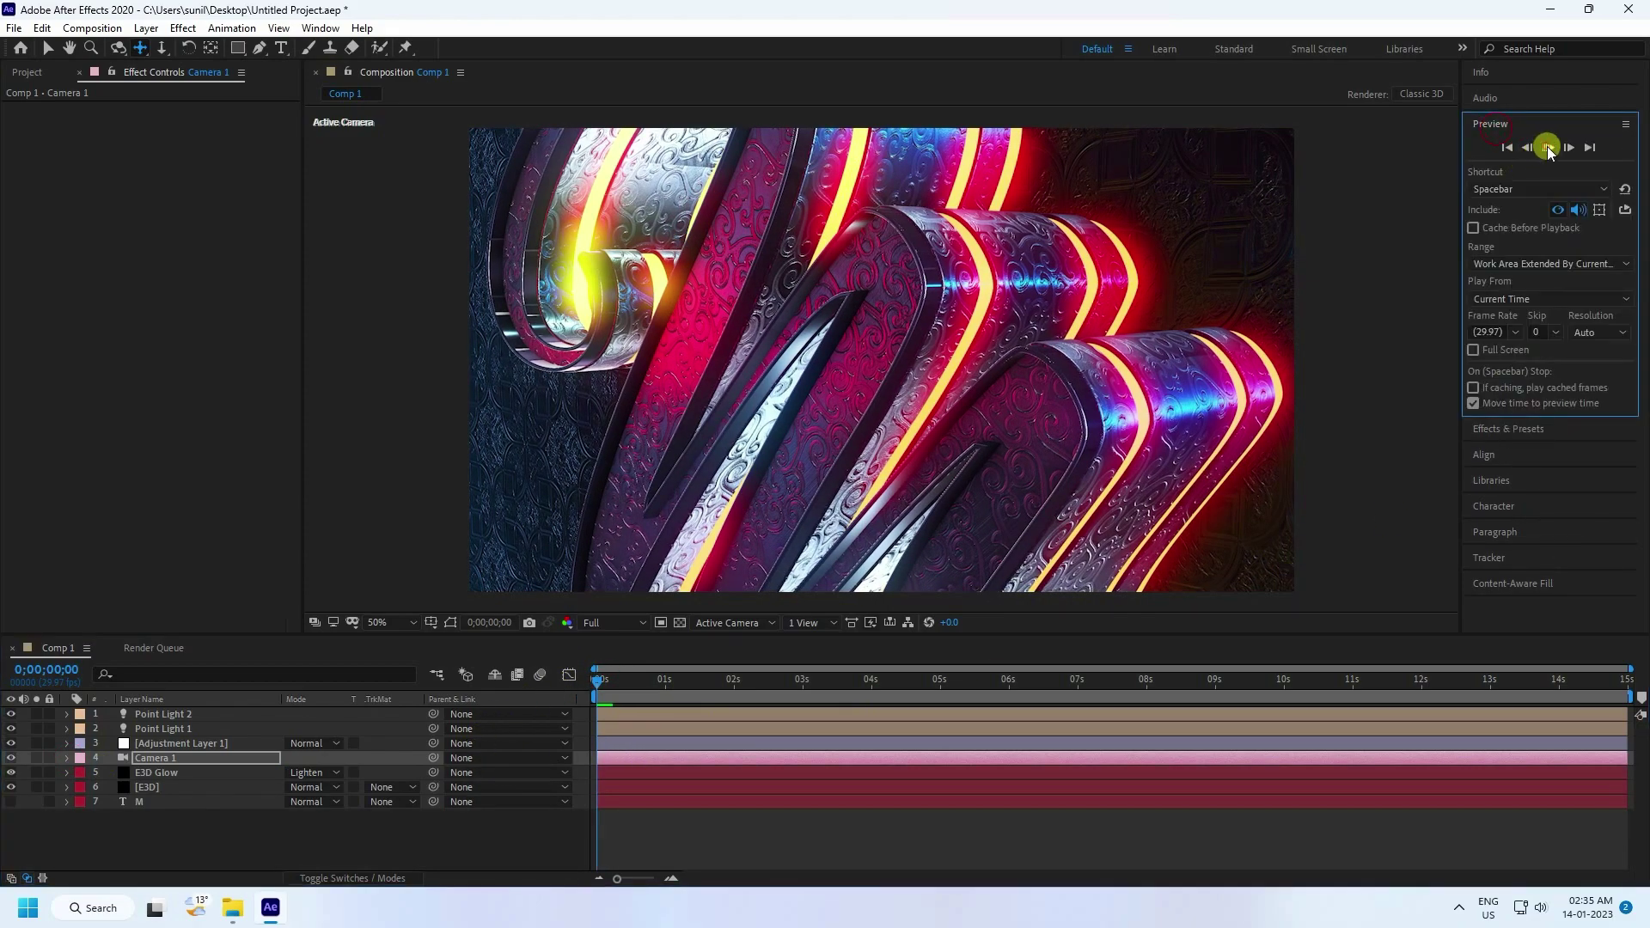
pyautogui.click(1547, 147)
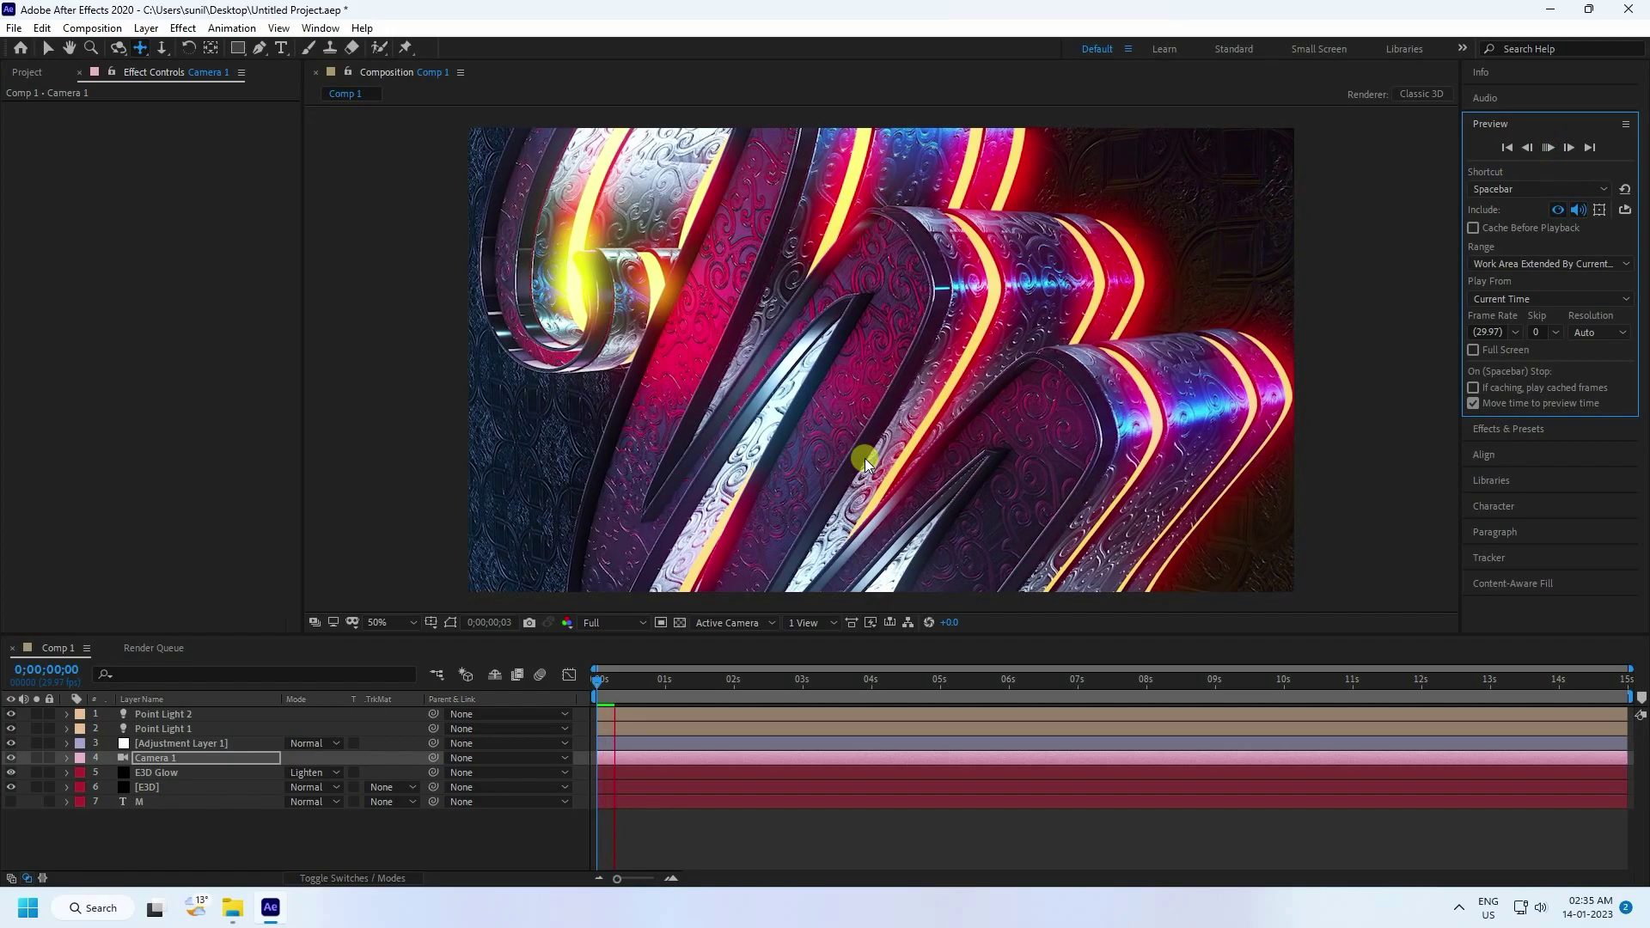